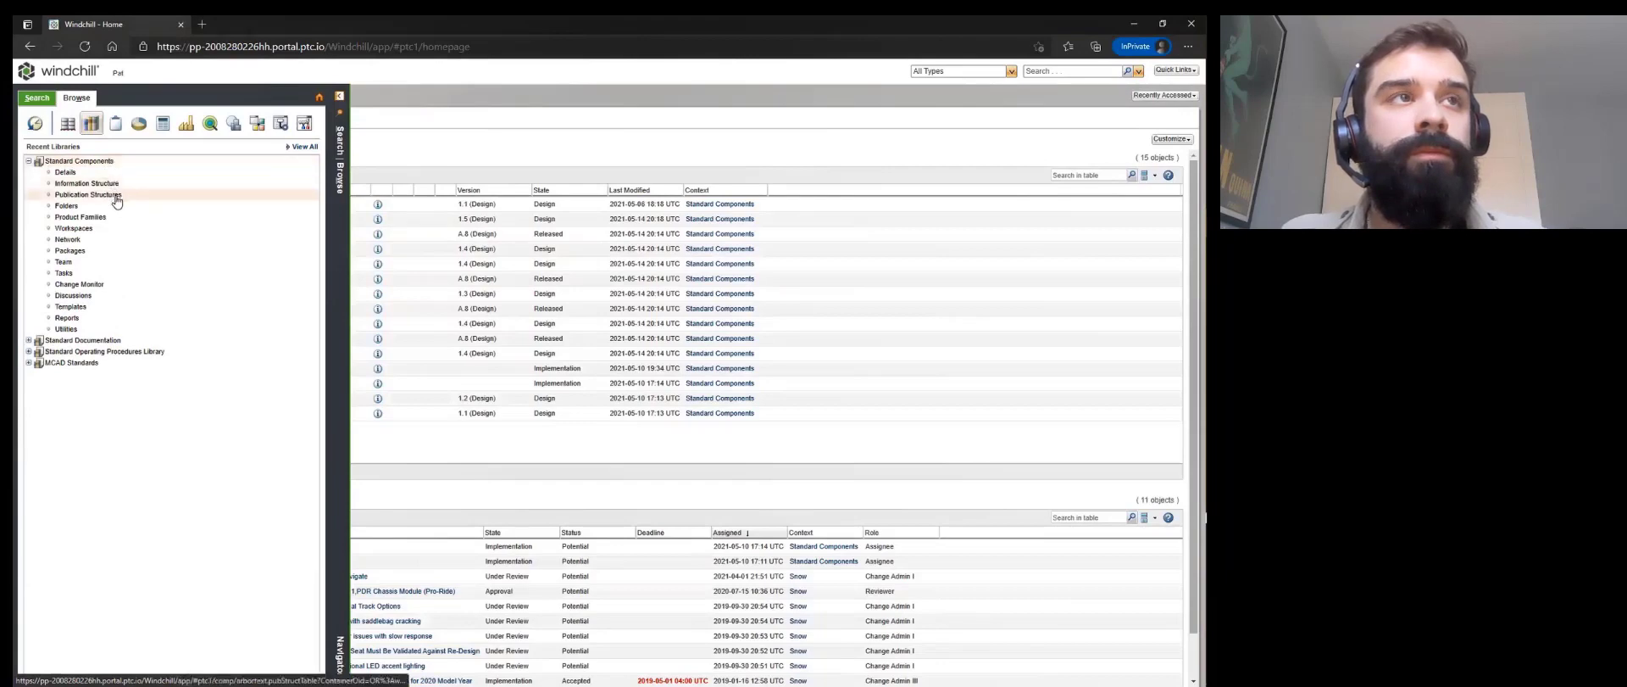
# - Open the Mechanical folder of the Standard Components library and start a new part there with type Part
pyautogui.click(118, 209)
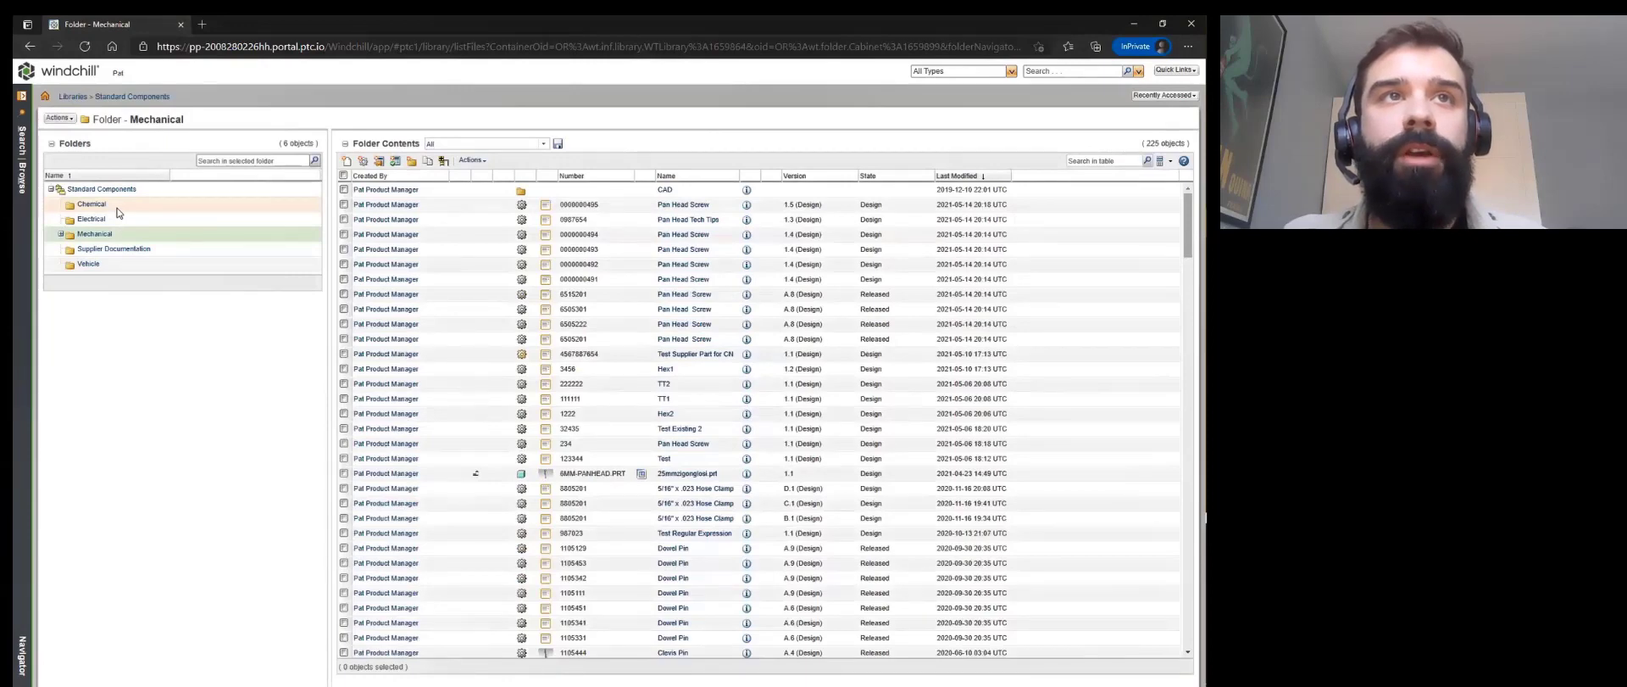
pyautogui.click(364, 161)
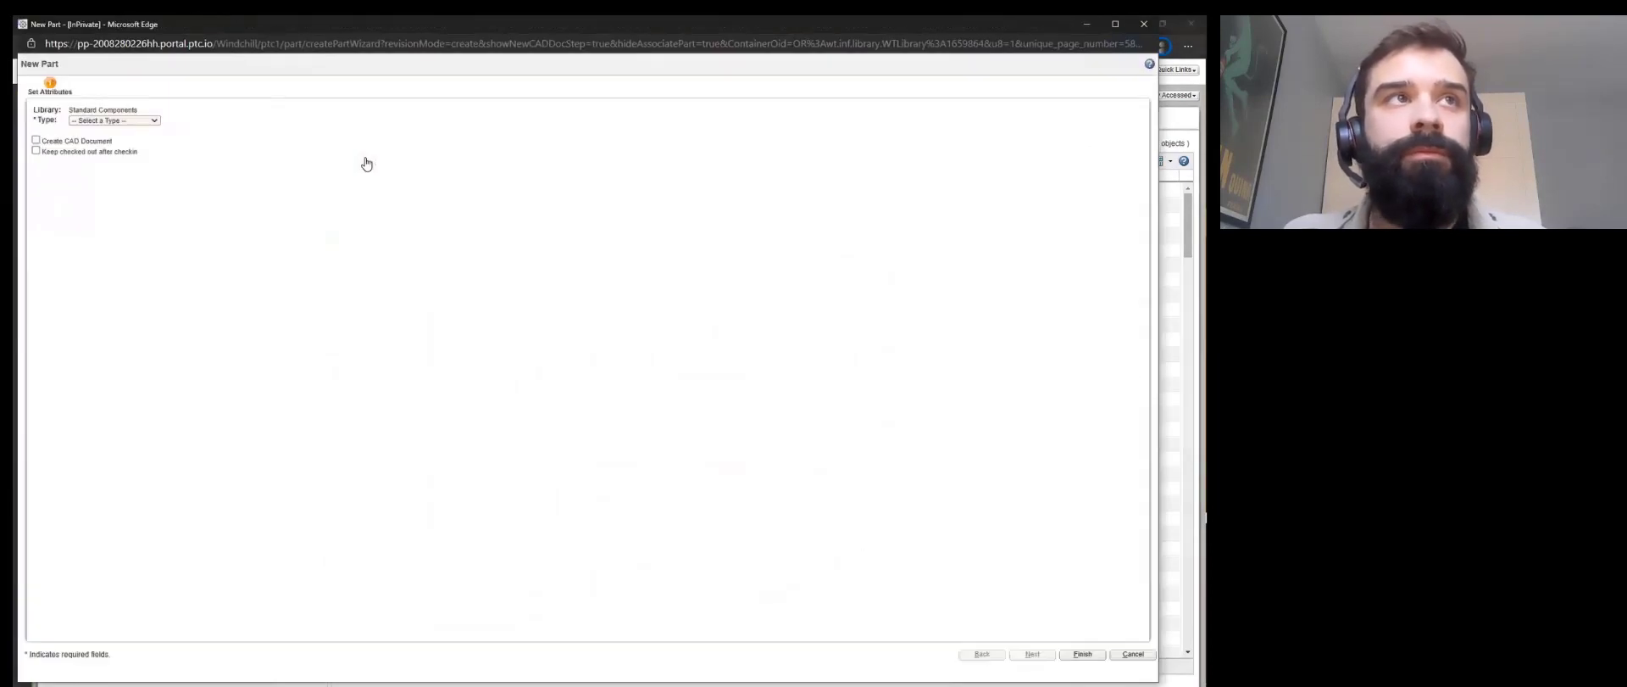
pyautogui.click(155, 122)
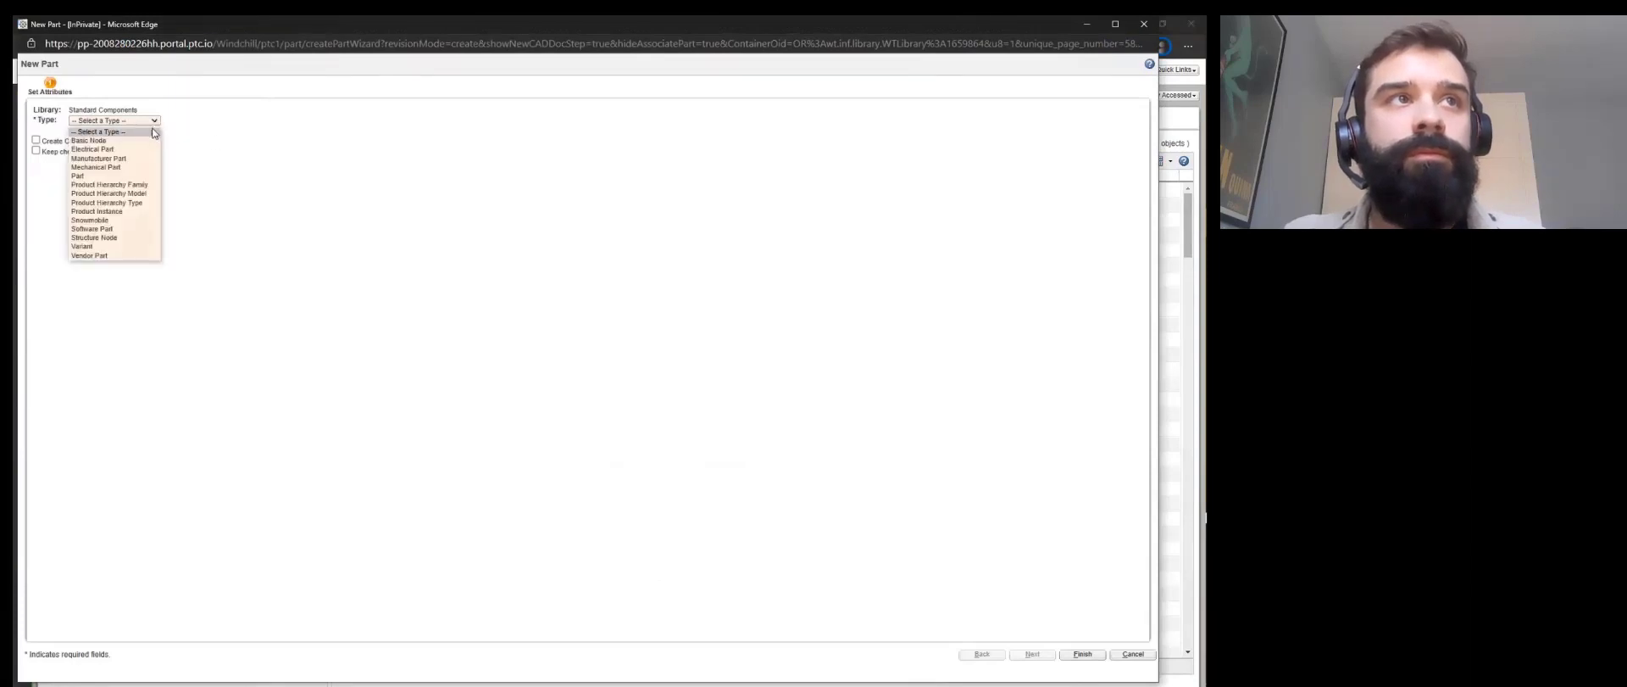
pyautogui.click(140, 177)
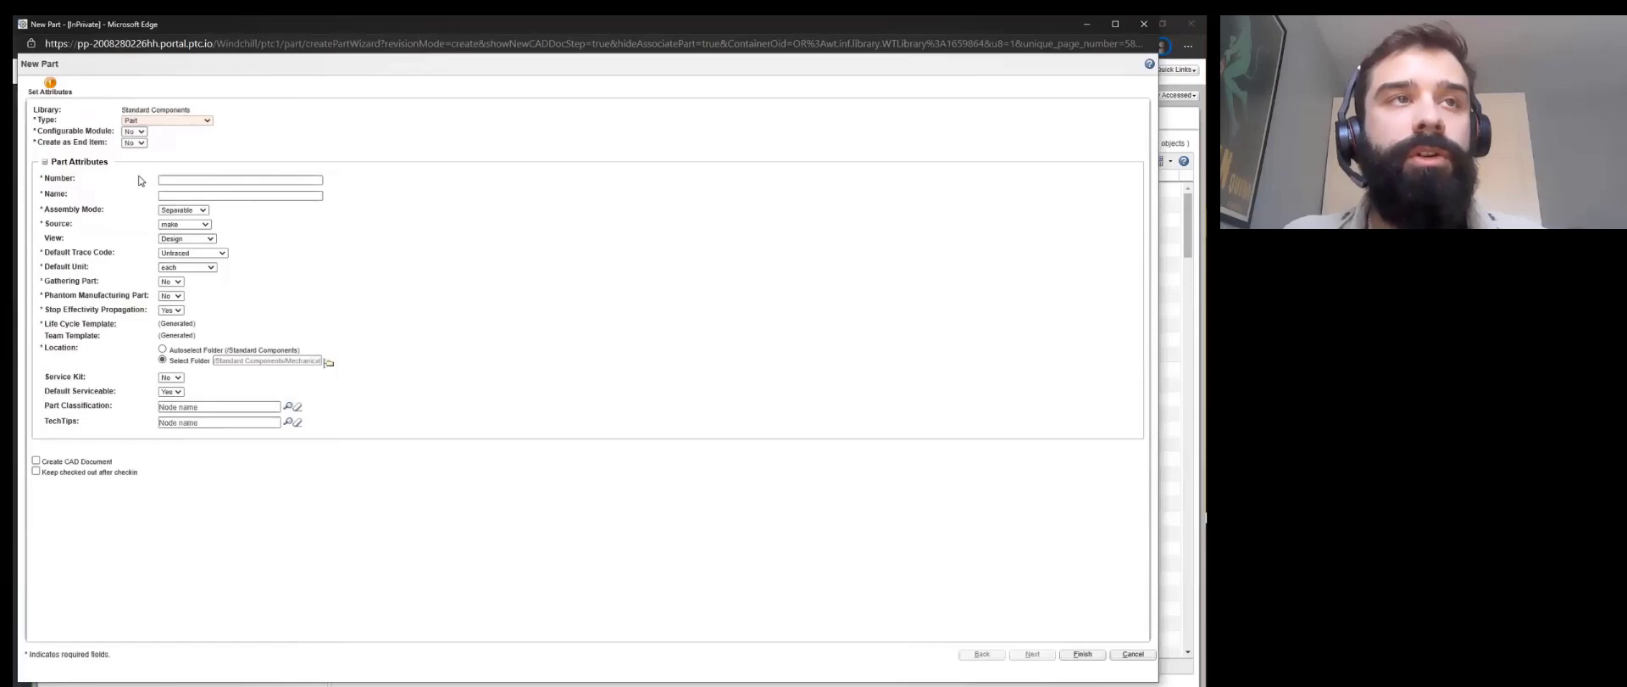
pyautogui.click(288, 410)
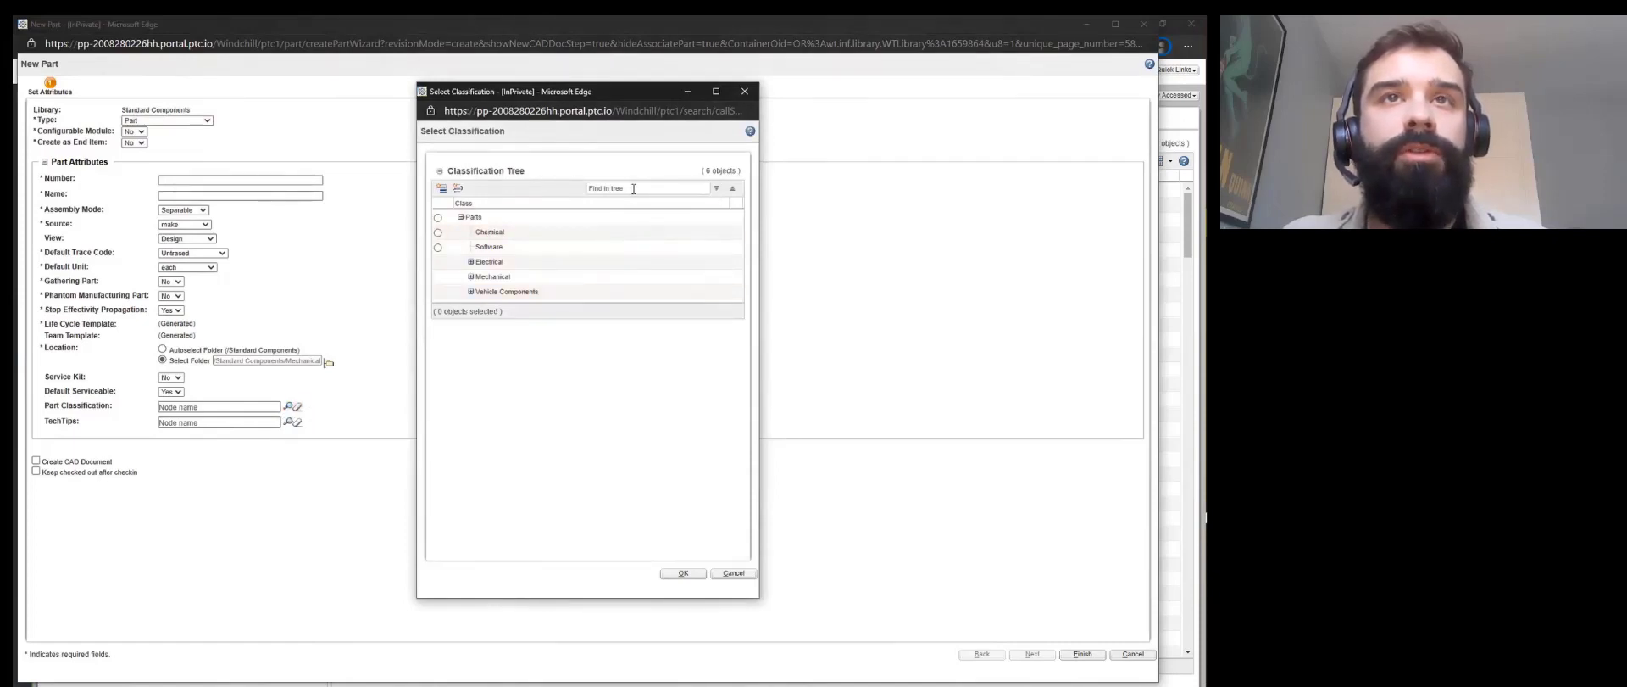
pyautogui.click(470, 278)
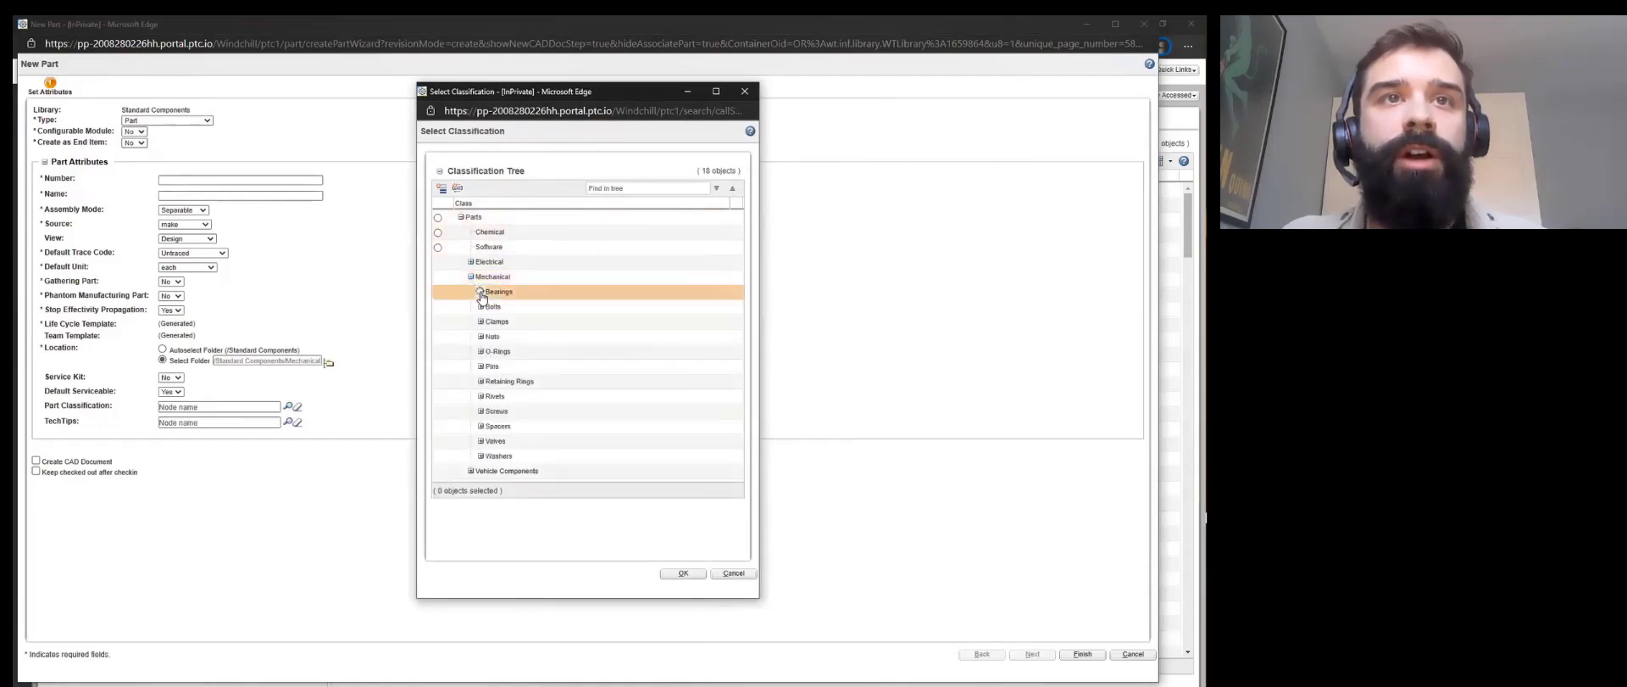
pyautogui.click(481, 292)
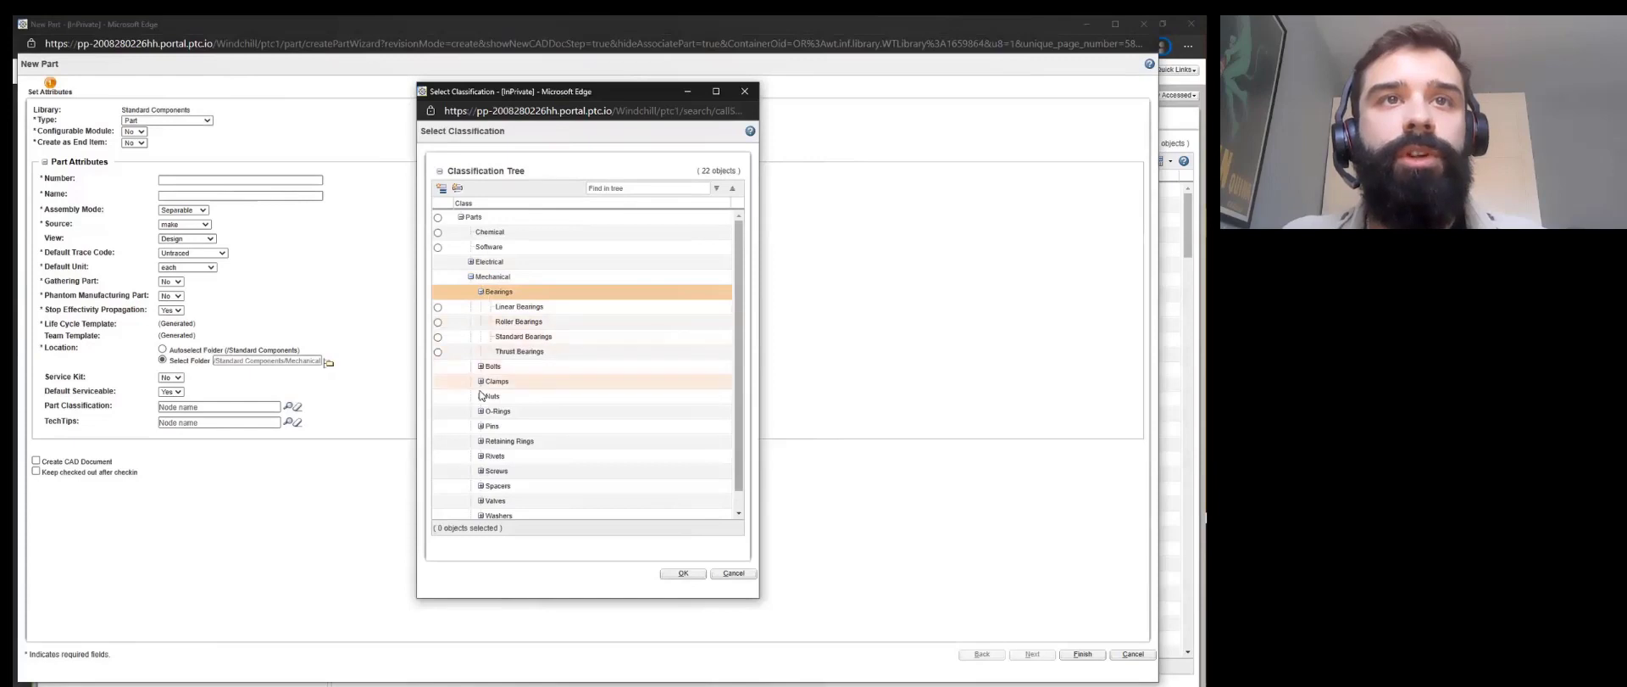
pyautogui.click(481, 471)
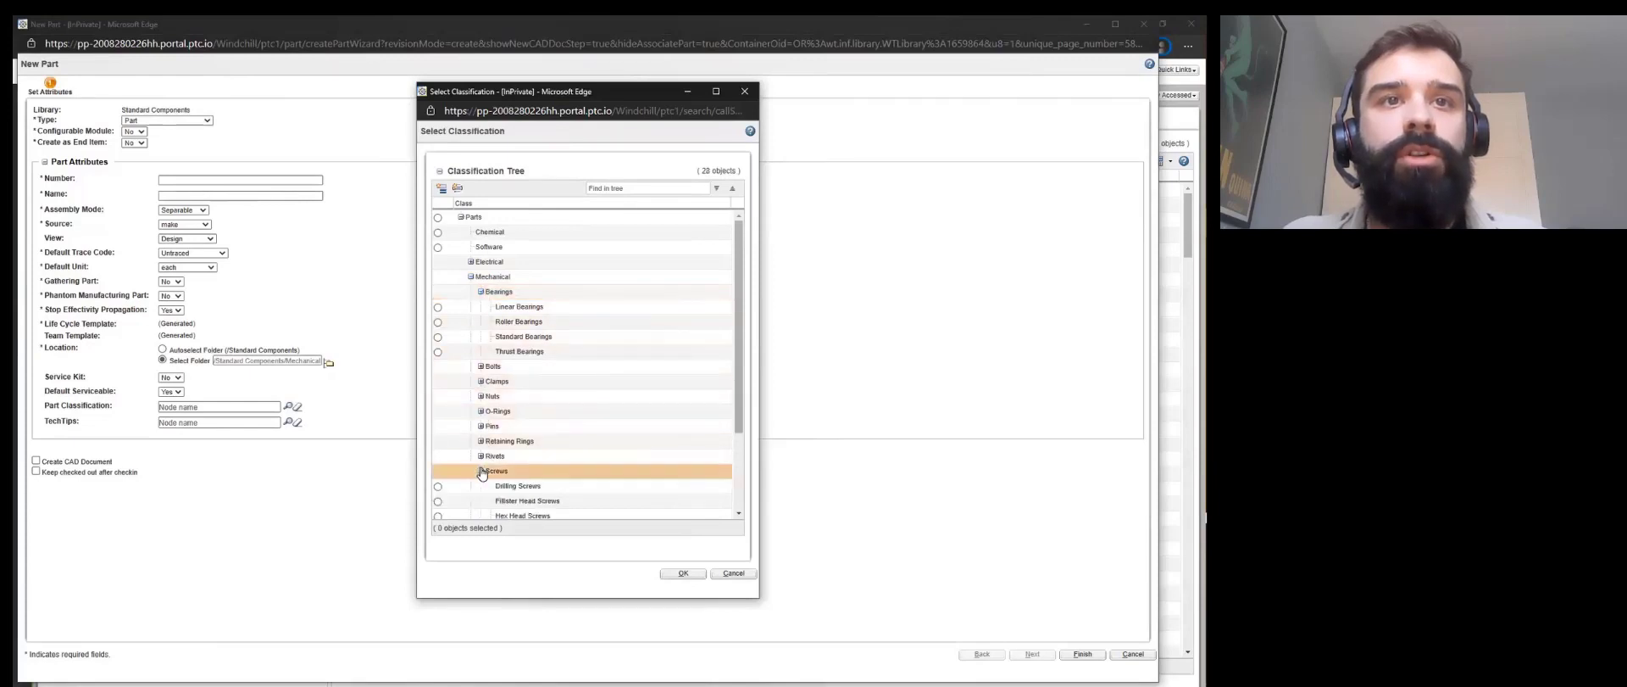
pyautogui.scroll(-2, 666, 418)
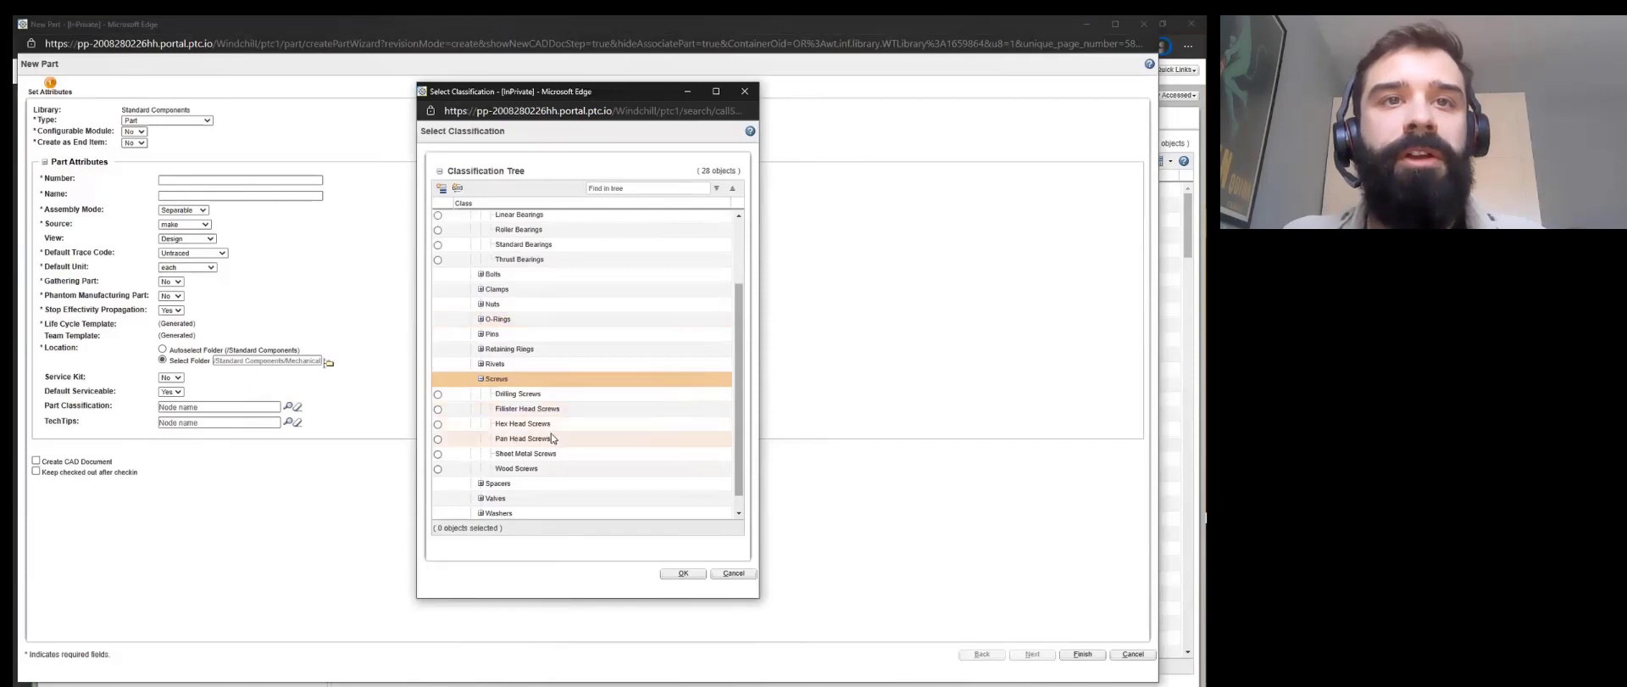
pyautogui.click(437, 439)
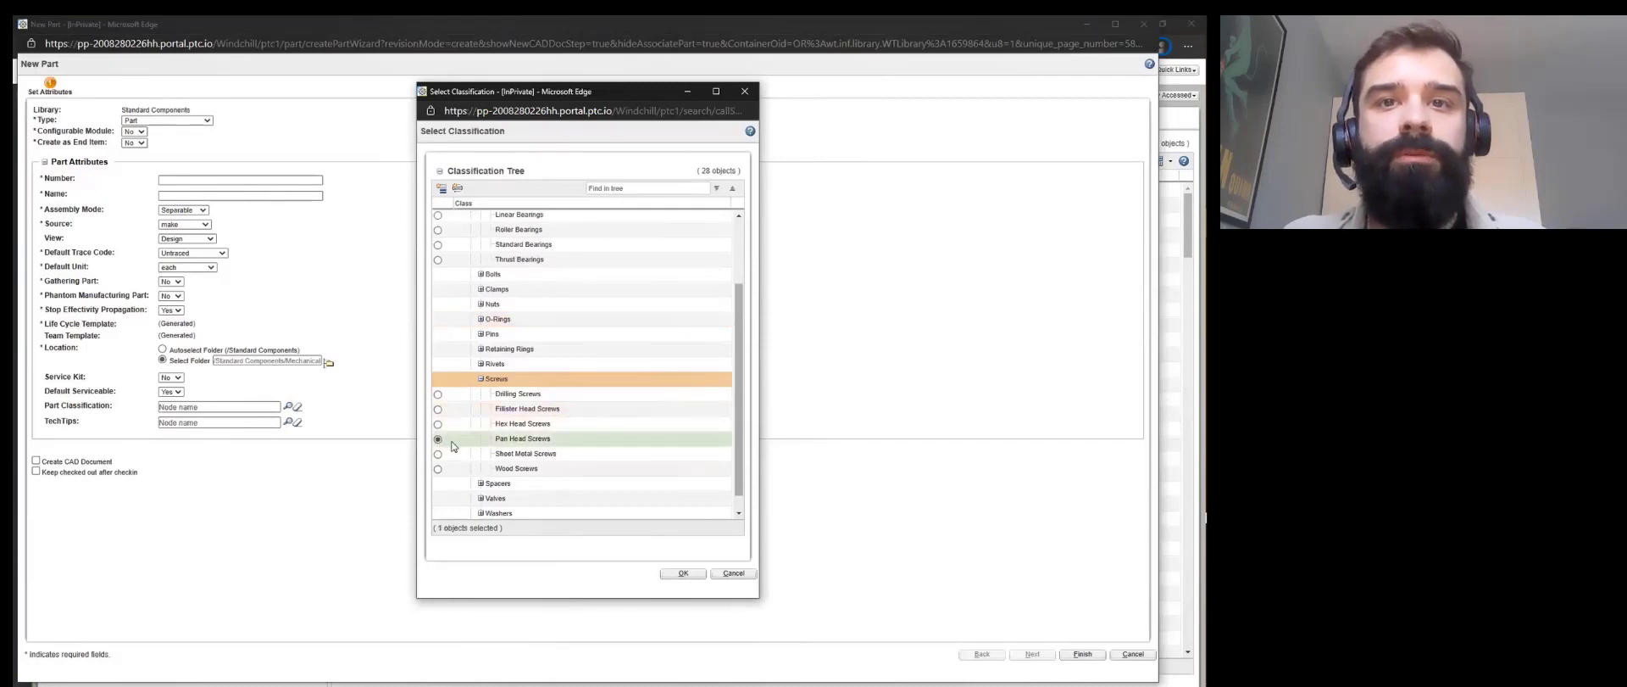
pyautogui.click(734, 577)
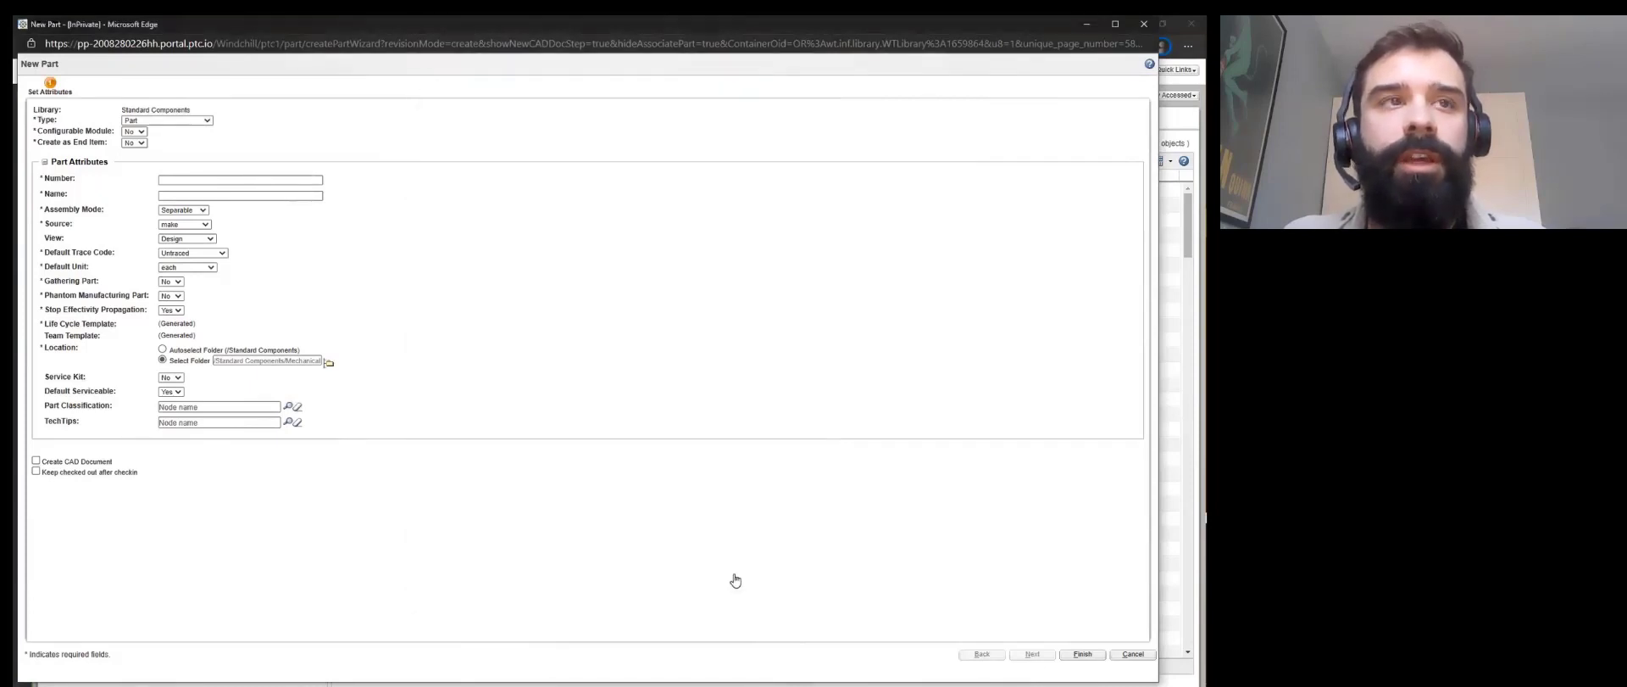
# - Classify the new part as Pan Head Screws, give it number 0101010 and name BOM1, and proceed to its classification attributes
pyautogui.click(239, 408)
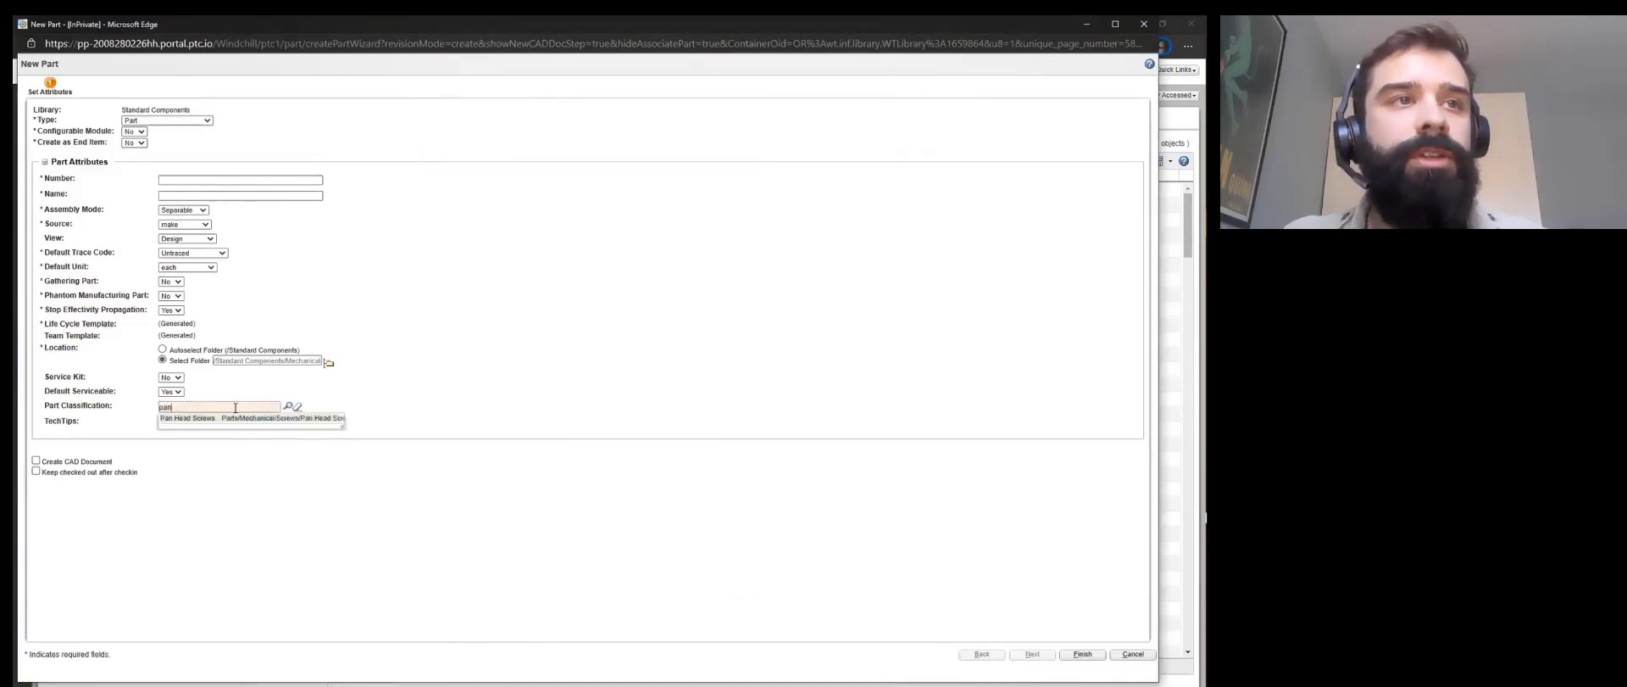
pyautogui.click(237, 418)
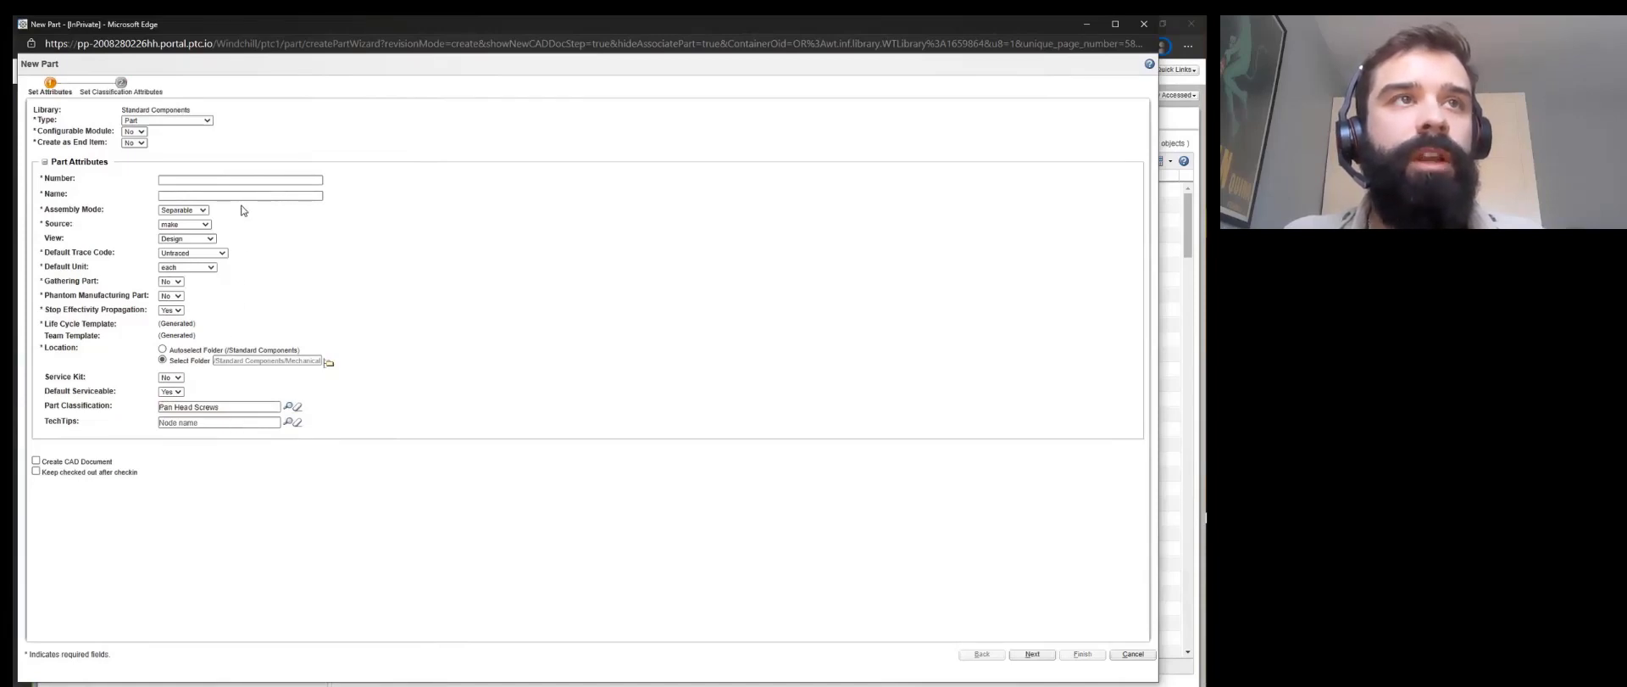
pyautogui.click(248, 180)
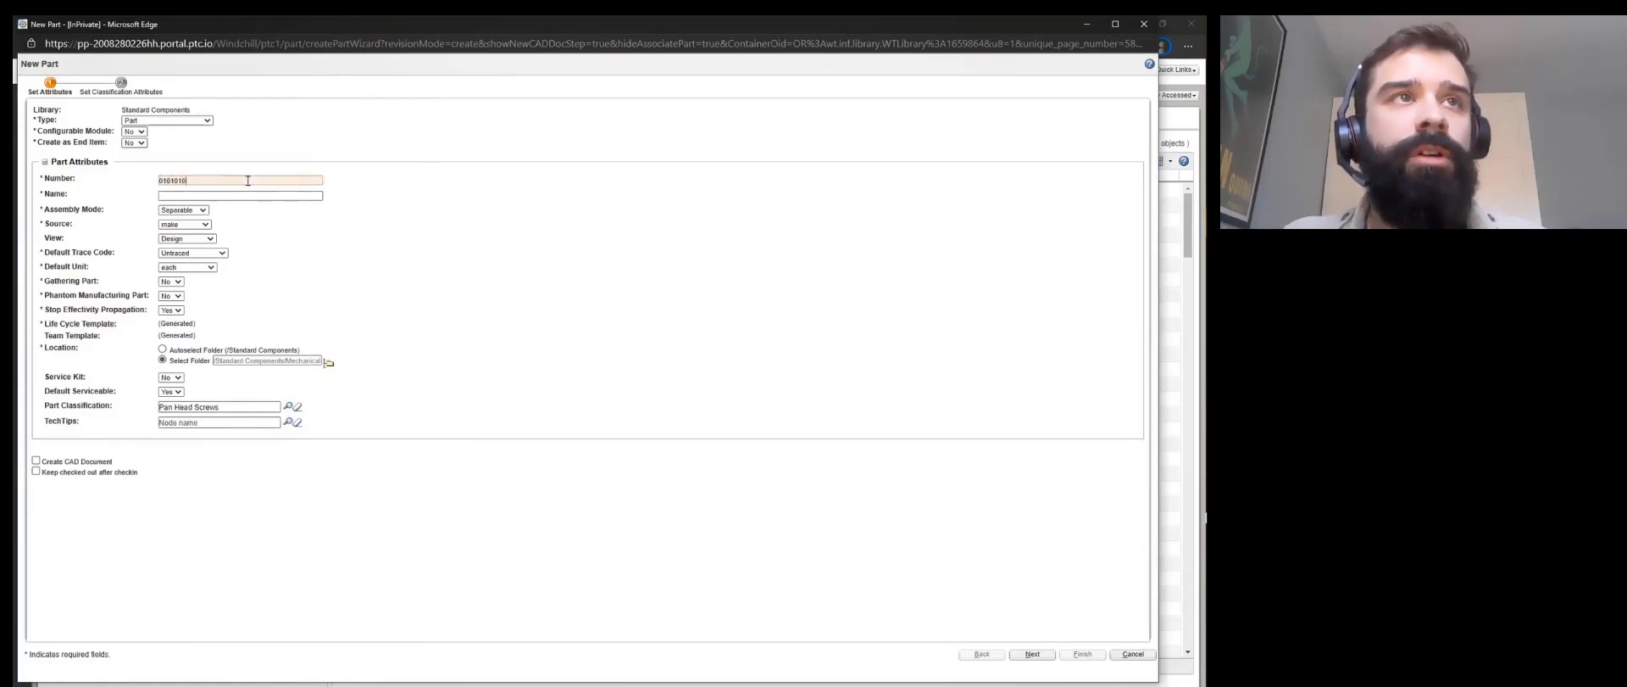
pyautogui.press('Tab')
pyautogui.write('B')
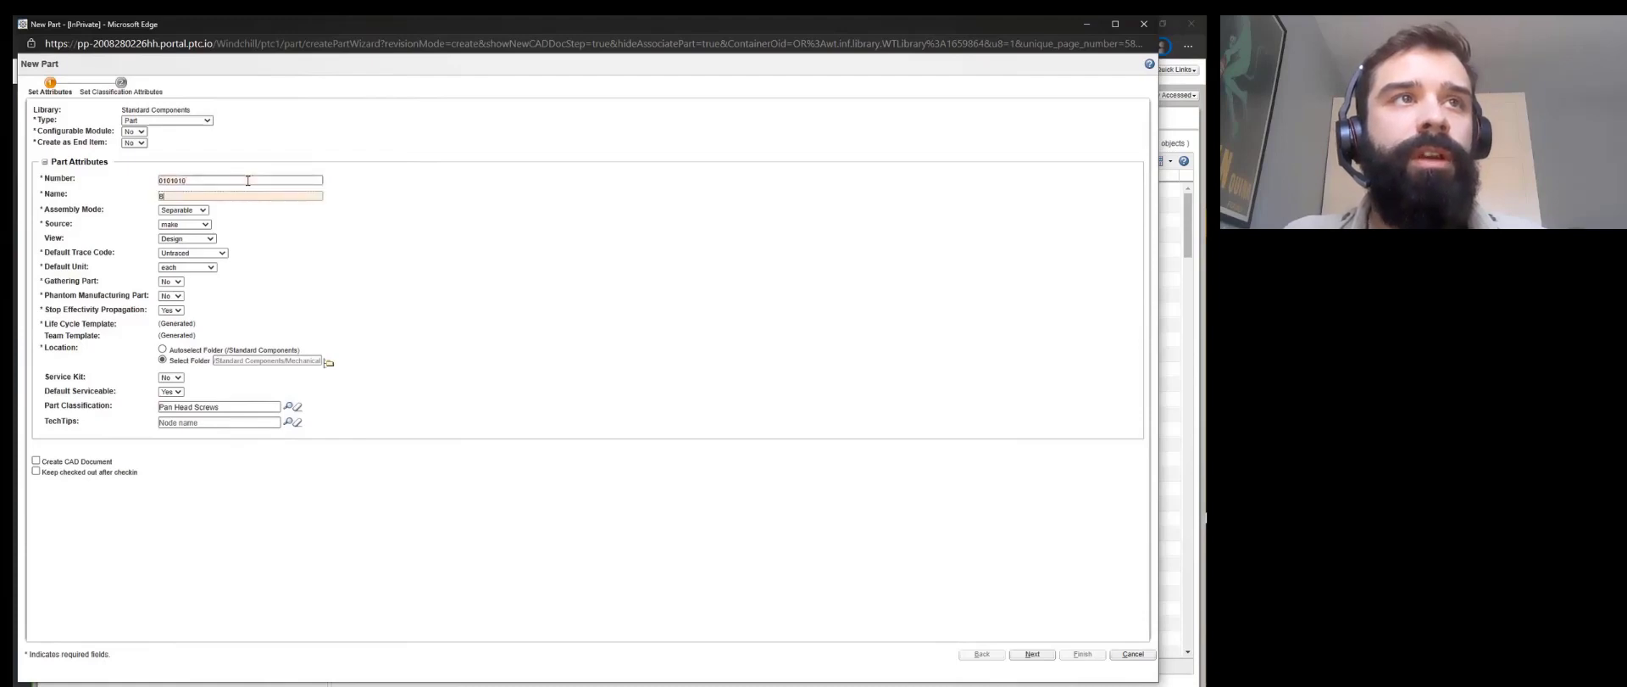
pyautogui.write('OM1')
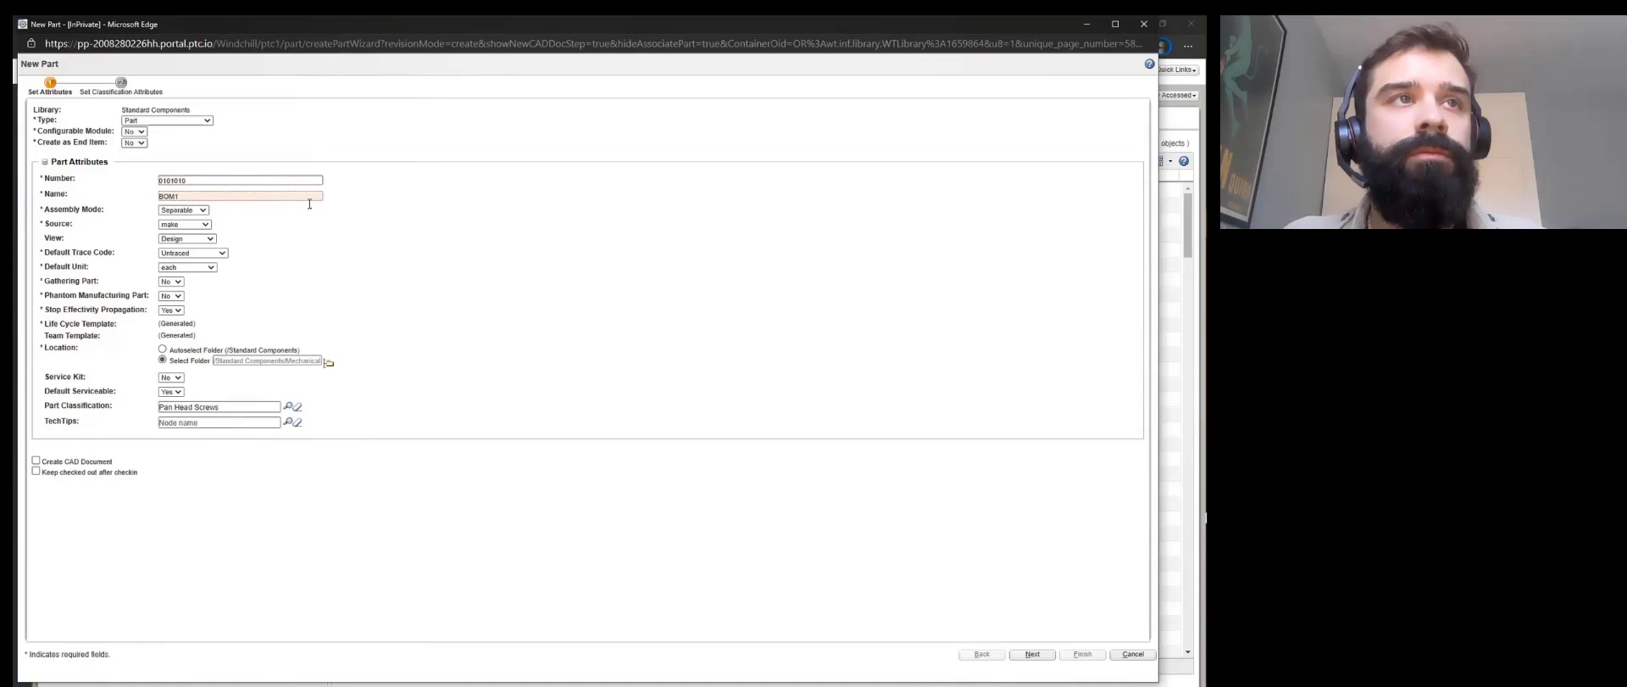
pyautogui.click(1032, 654)
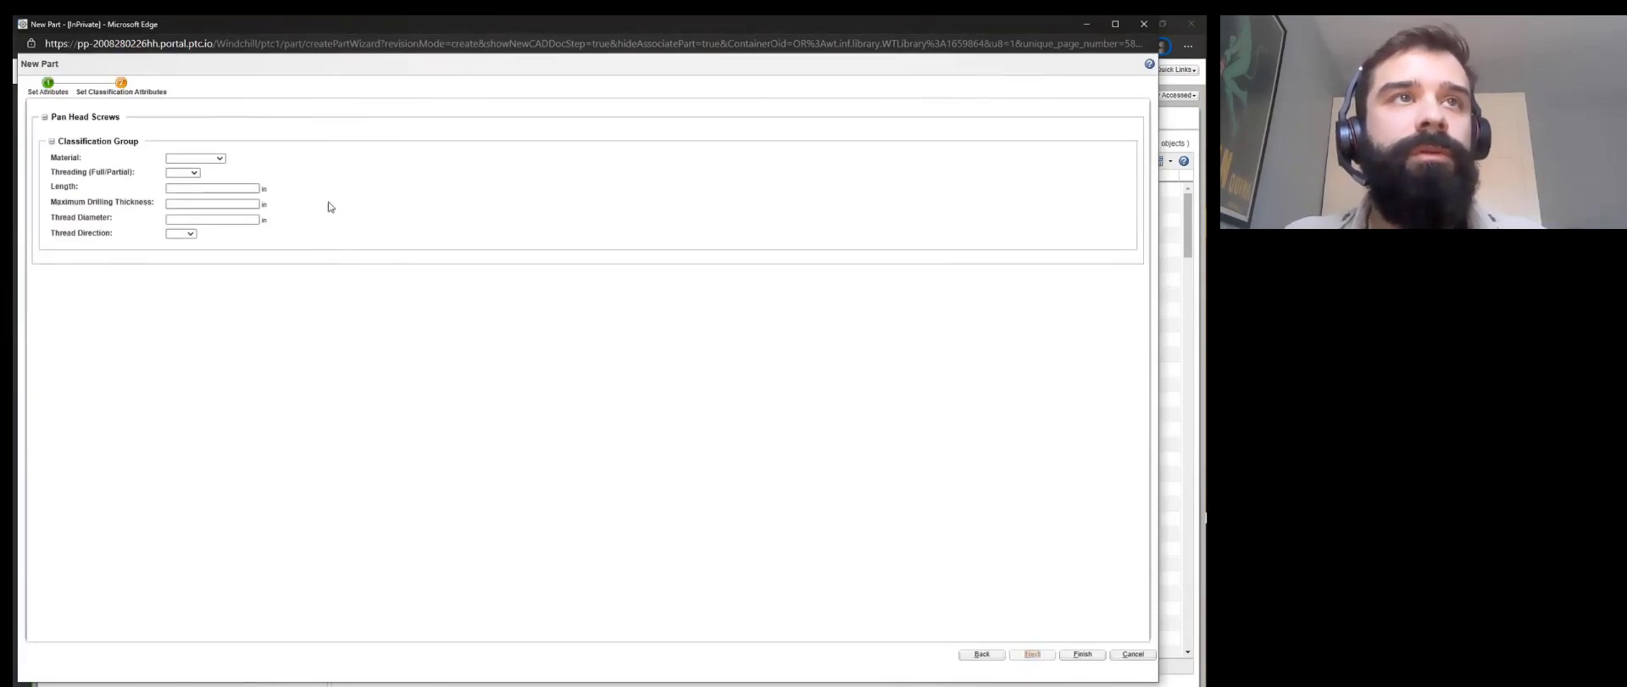
# - Set material Aluminum, threading Full, length 2.125 in, maximum drilling thickness 0.25 in, thread diameter 0.50 in and thread direction Right
pyautogui.click(223, 160)
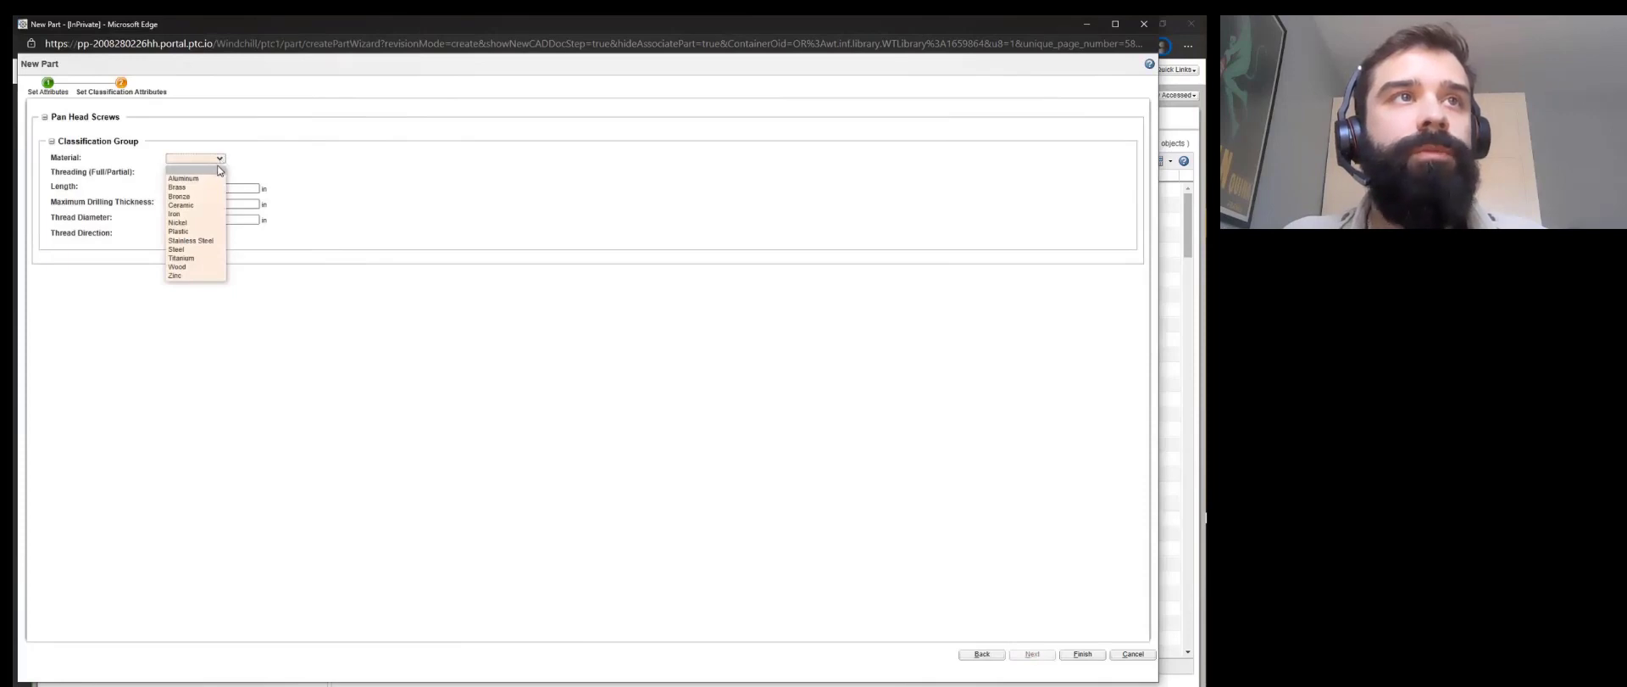
pyautogui.click(214, 179)
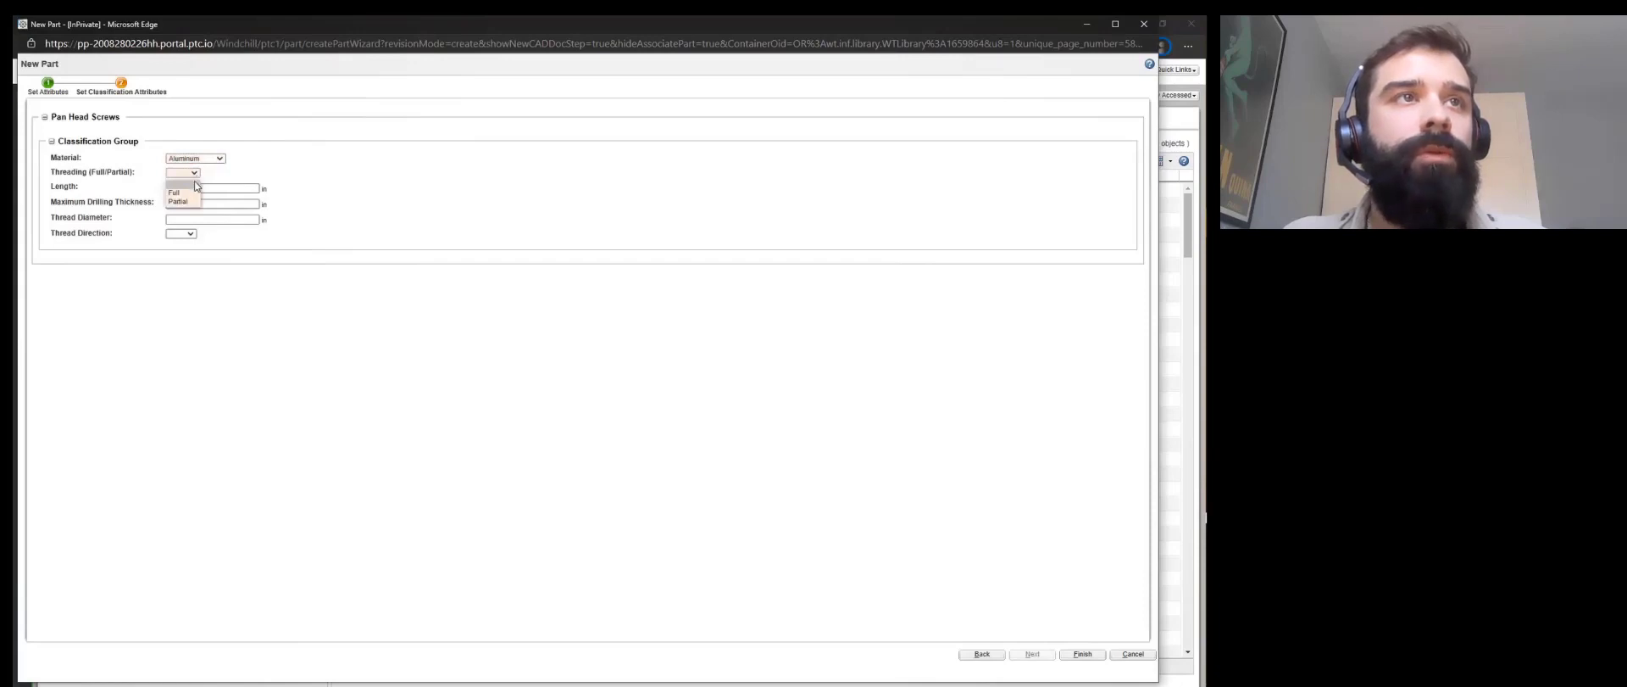
pyautogui.click(194, 192)
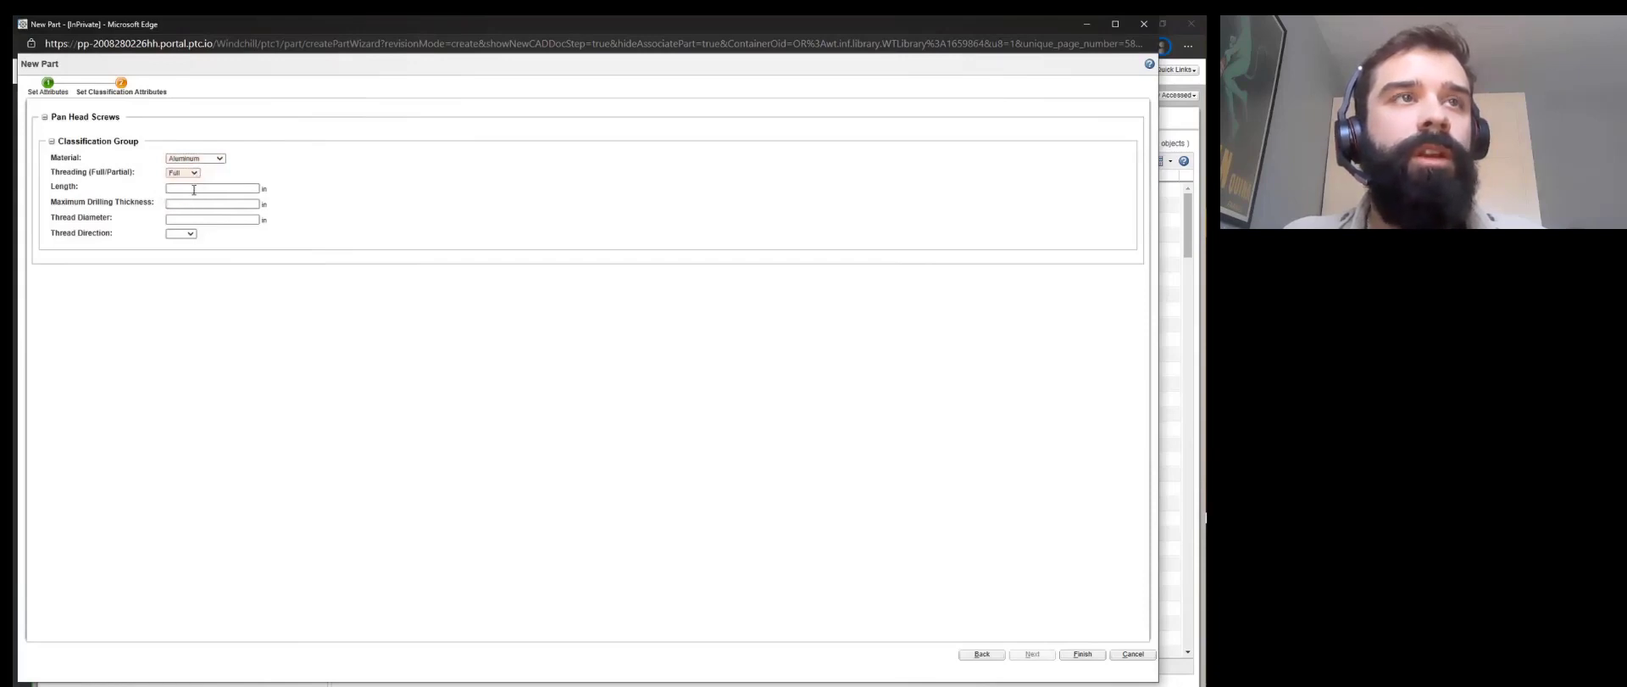
pyautogui.click(194, 188)
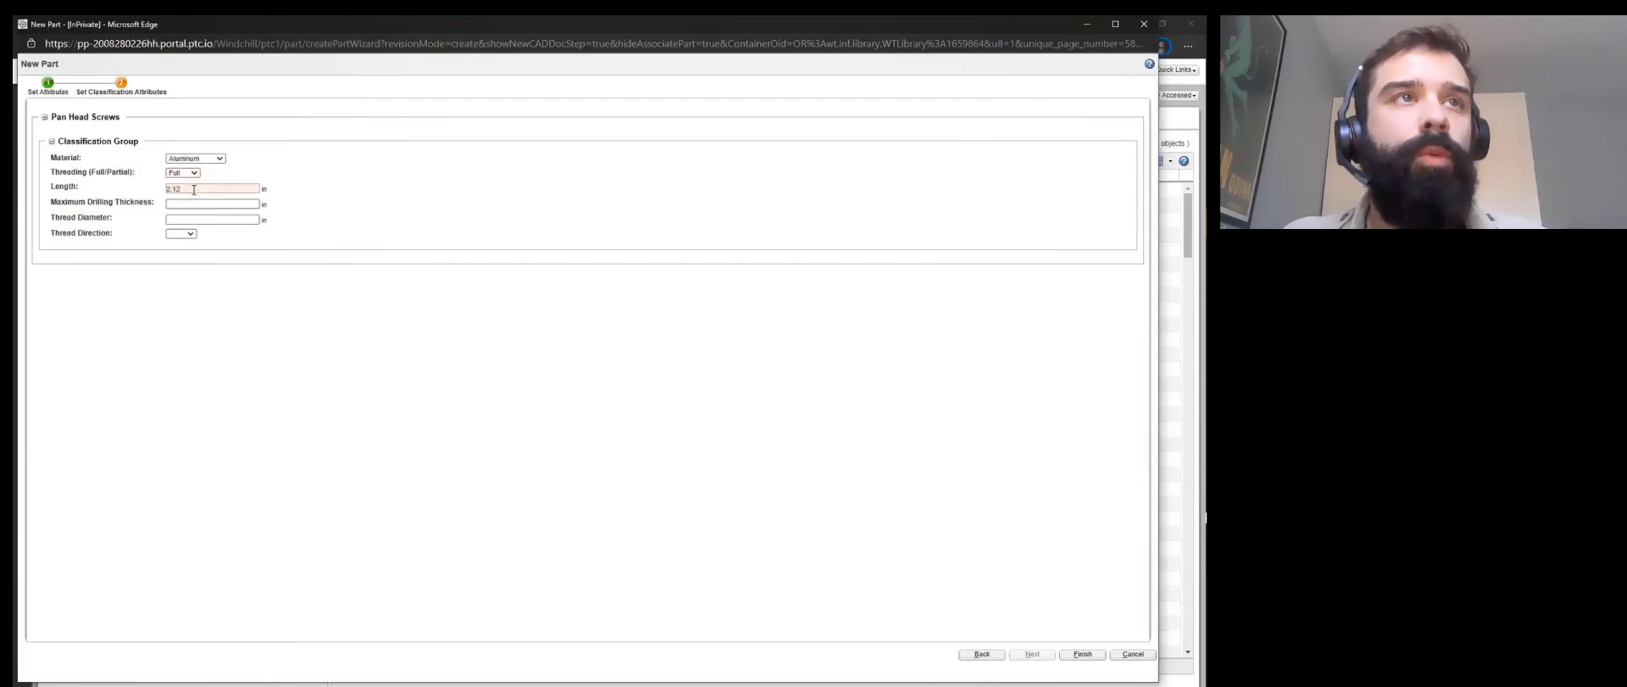
pyautogui.press('Tab')
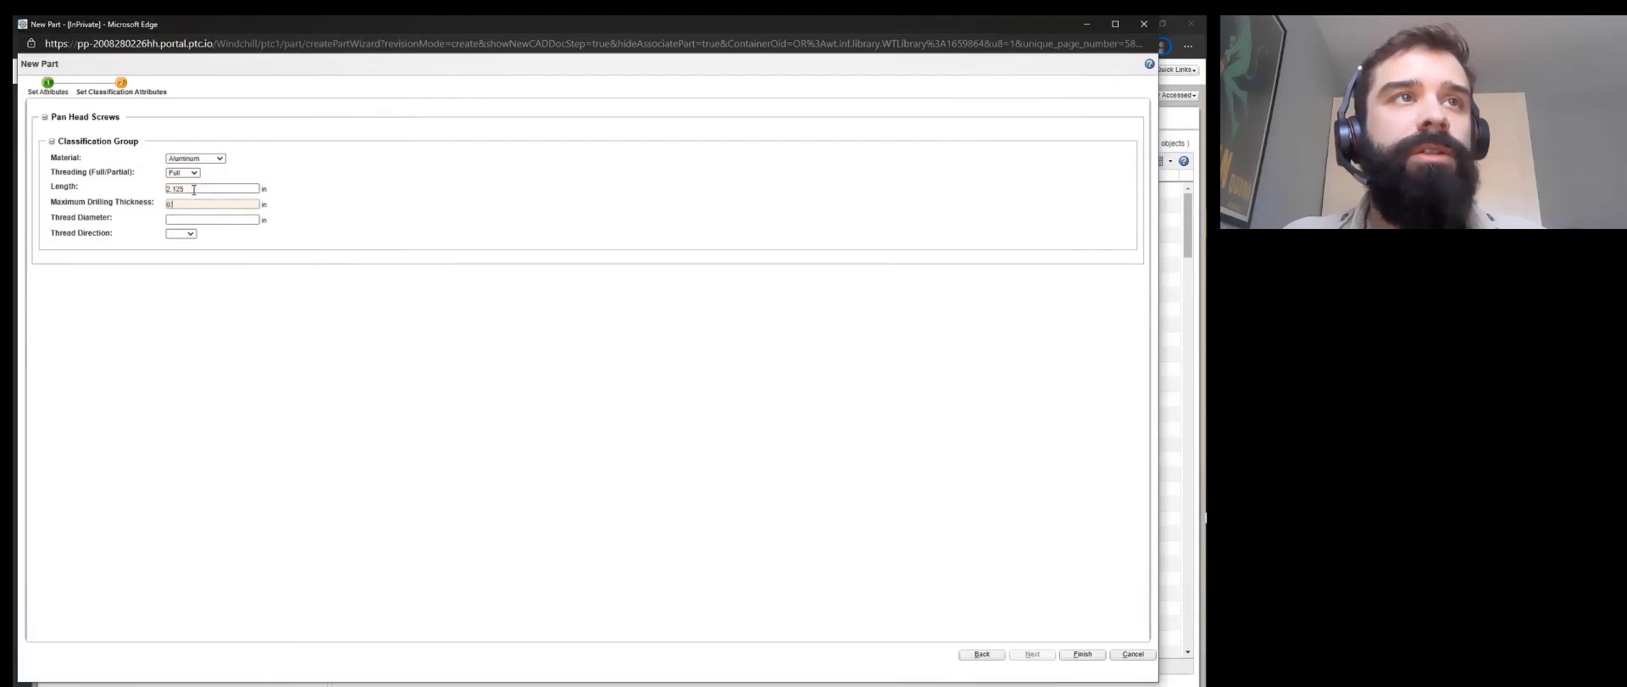
pyautogui.press('Tab')
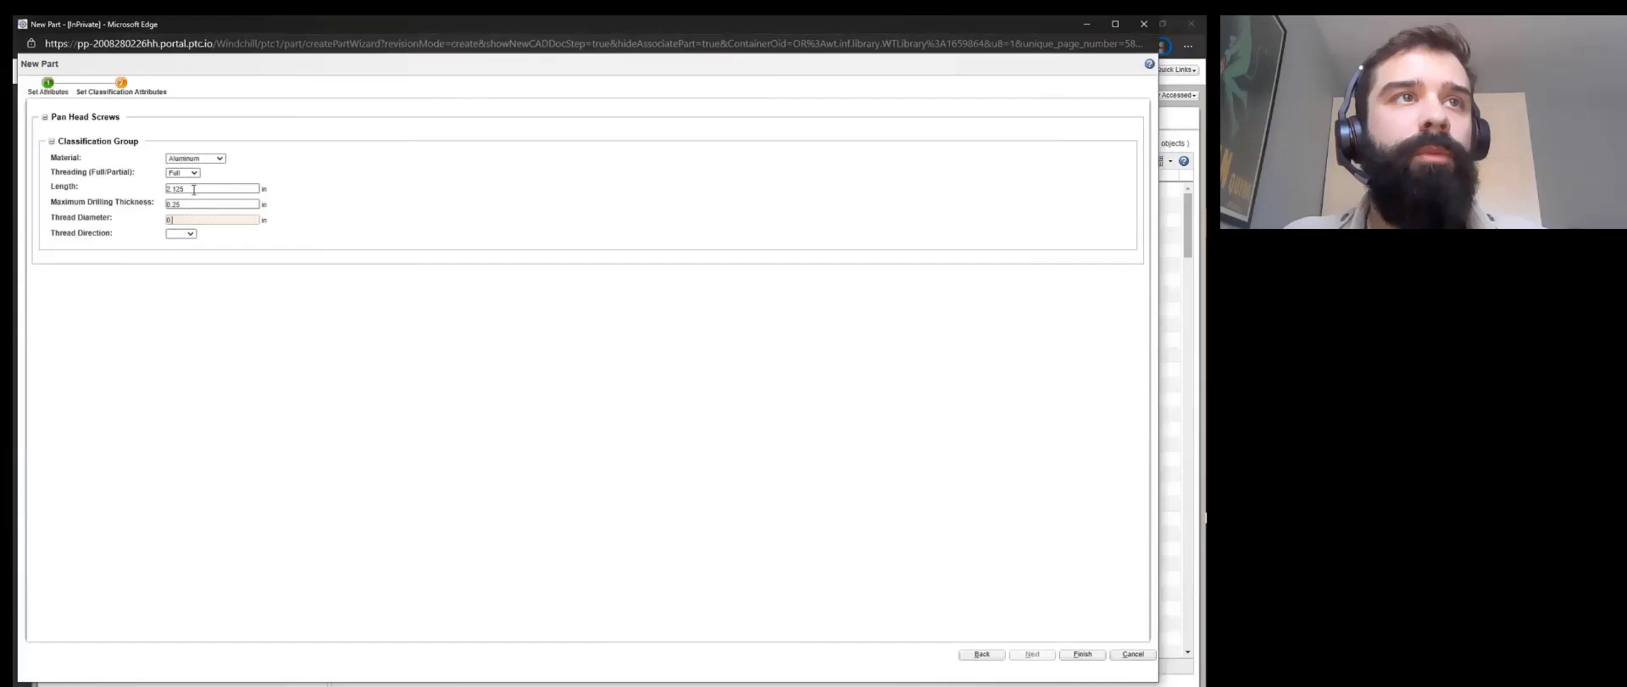
pyautogui.press('Tab')
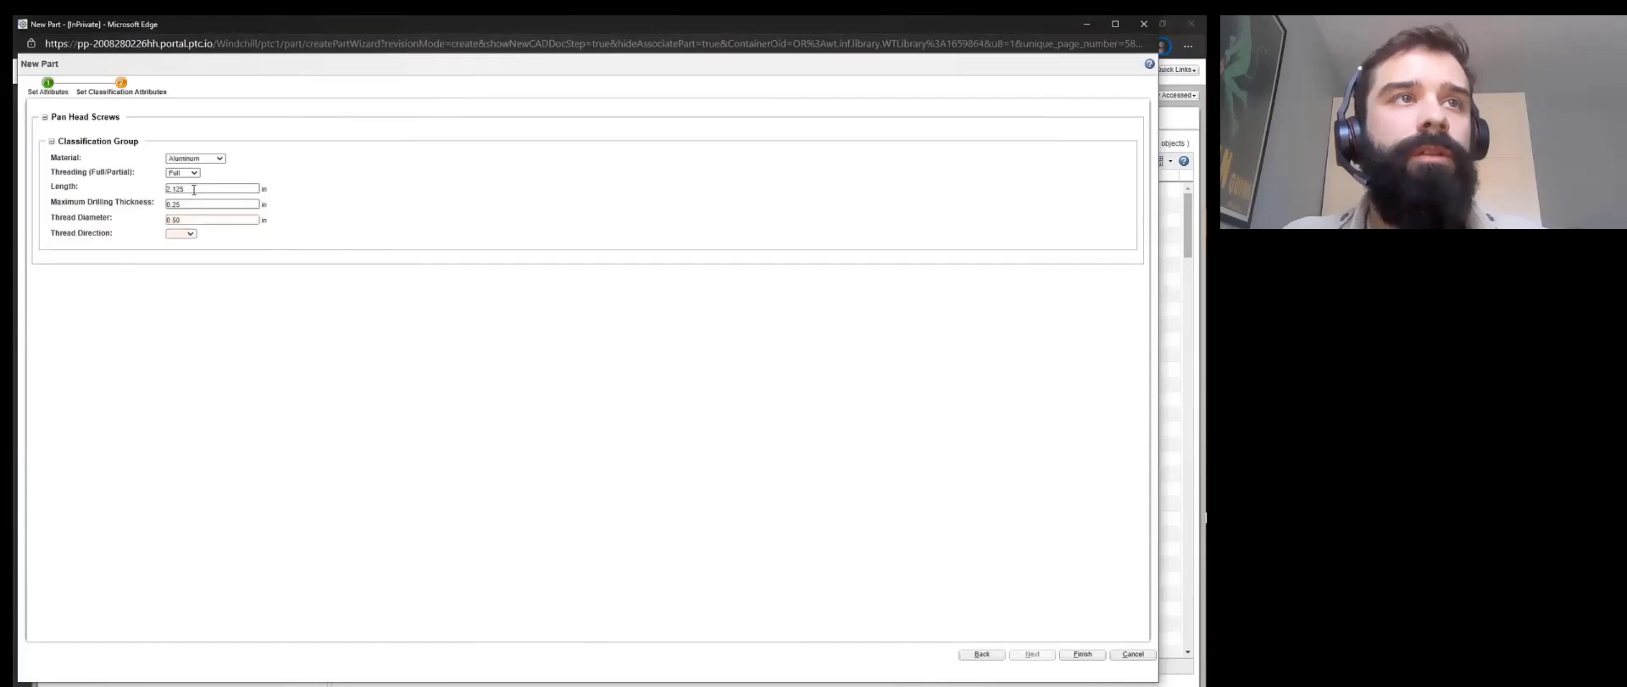
pyautogui.press('r')
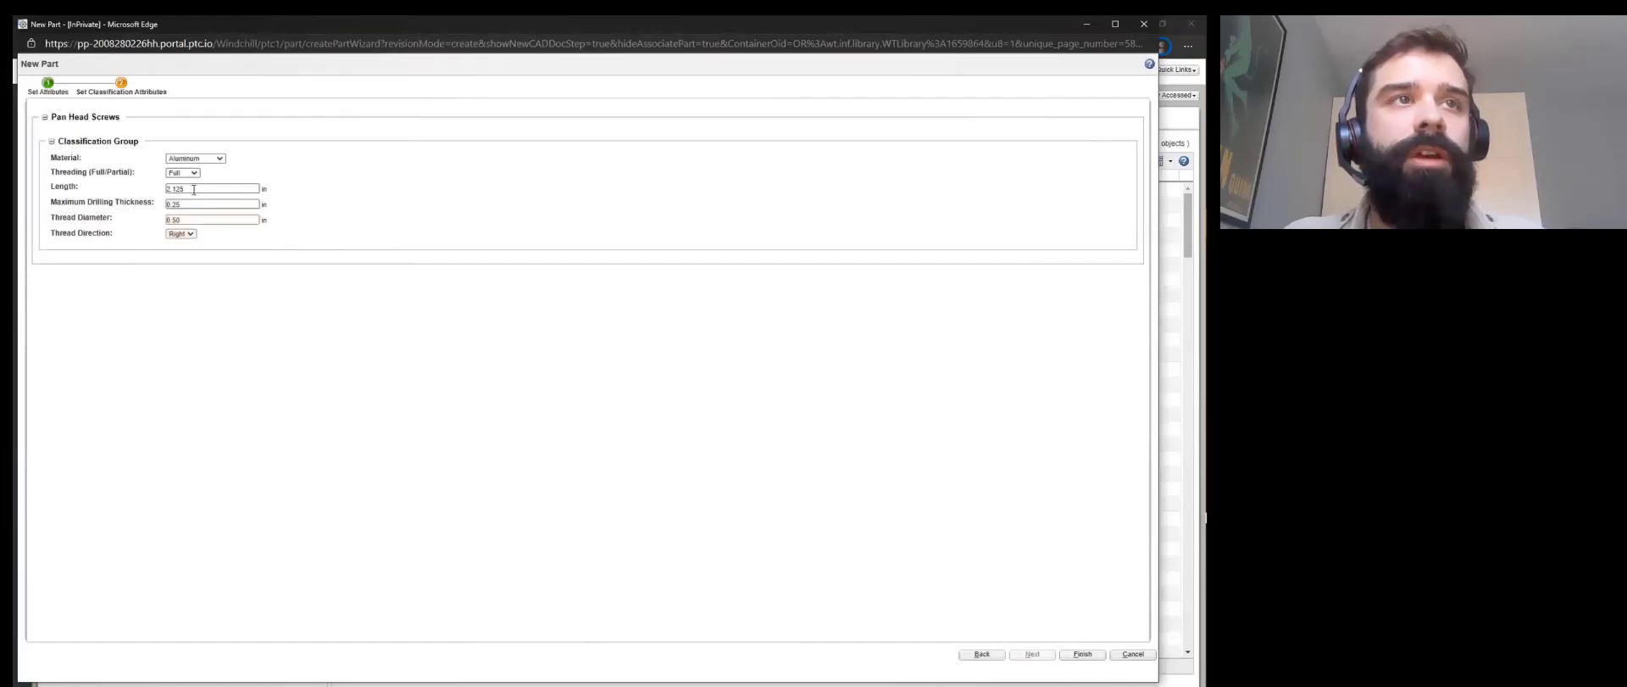
# - Submit the new part, examine all attributes of the existing similar part, and return to the classification attributes without creating a duplicate
pyautogui.click(1081, 654)
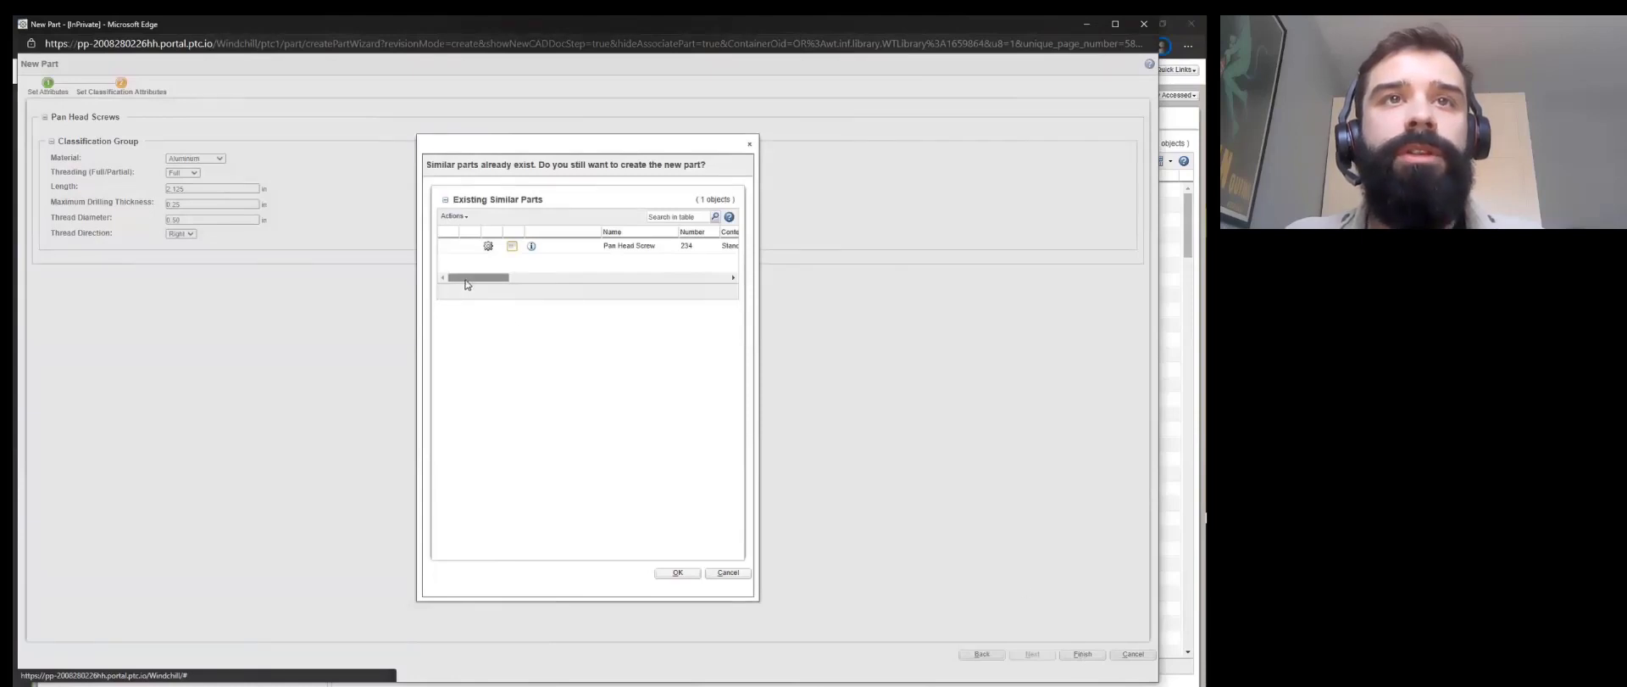
pyautogui.moveTo(465, 282); pyautogui.dragTo(655, 286)
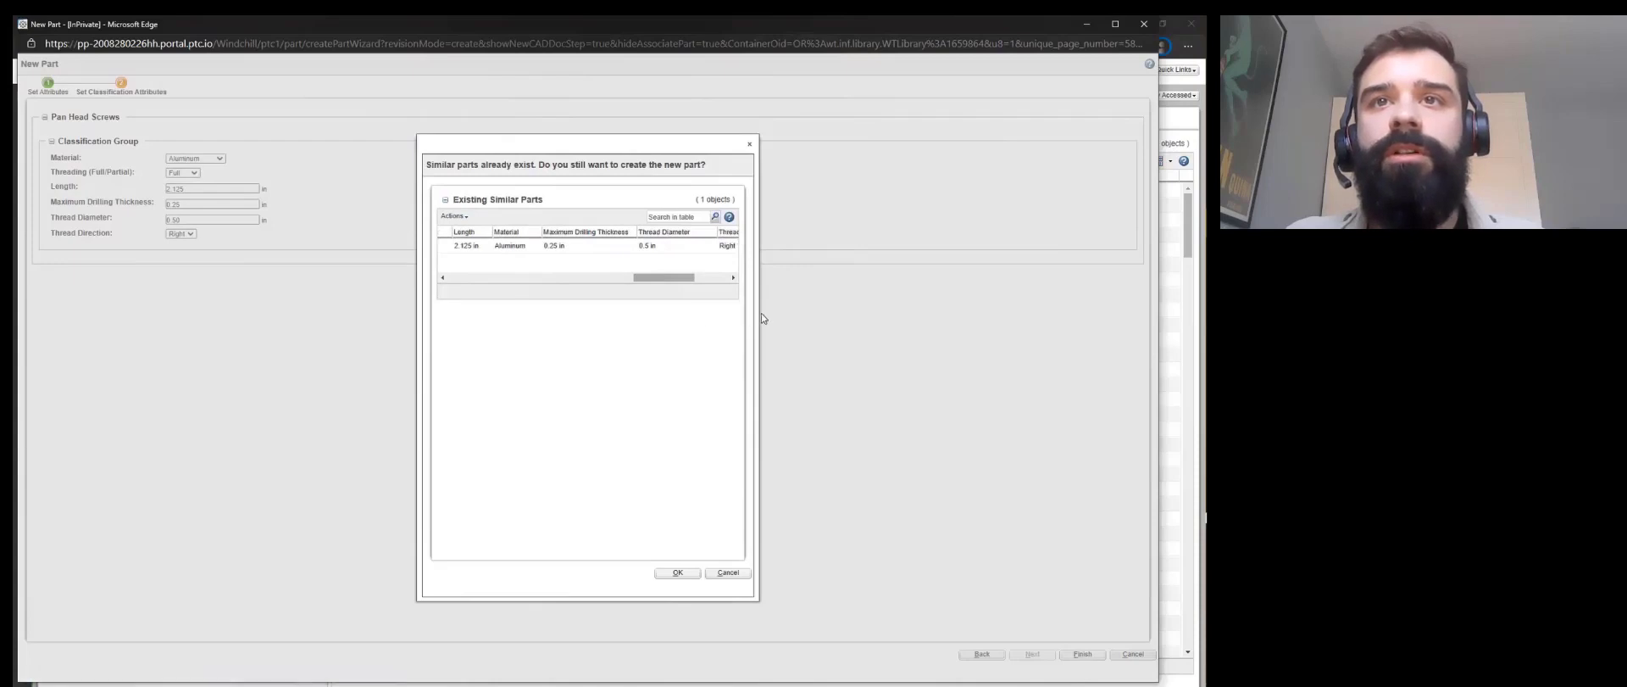
pyautogui.moveTo(757, 314); pyautogui.dragTo(976, 317)
pyautogui.moveTo(875, 278); pyautogui.dragTo(878, 279)
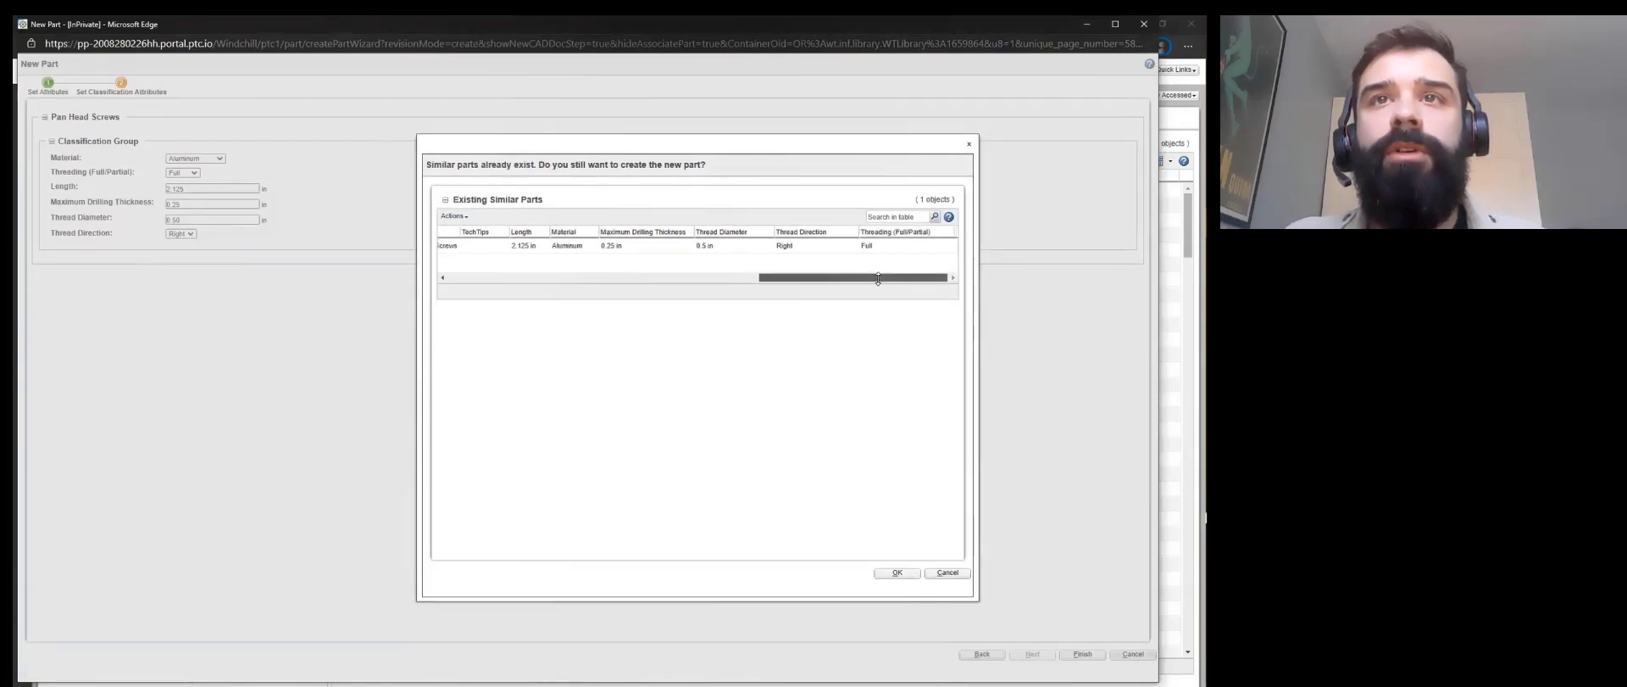
pyautogui.moveTo(878, 279); pyautogui.dragTo(542, 288)
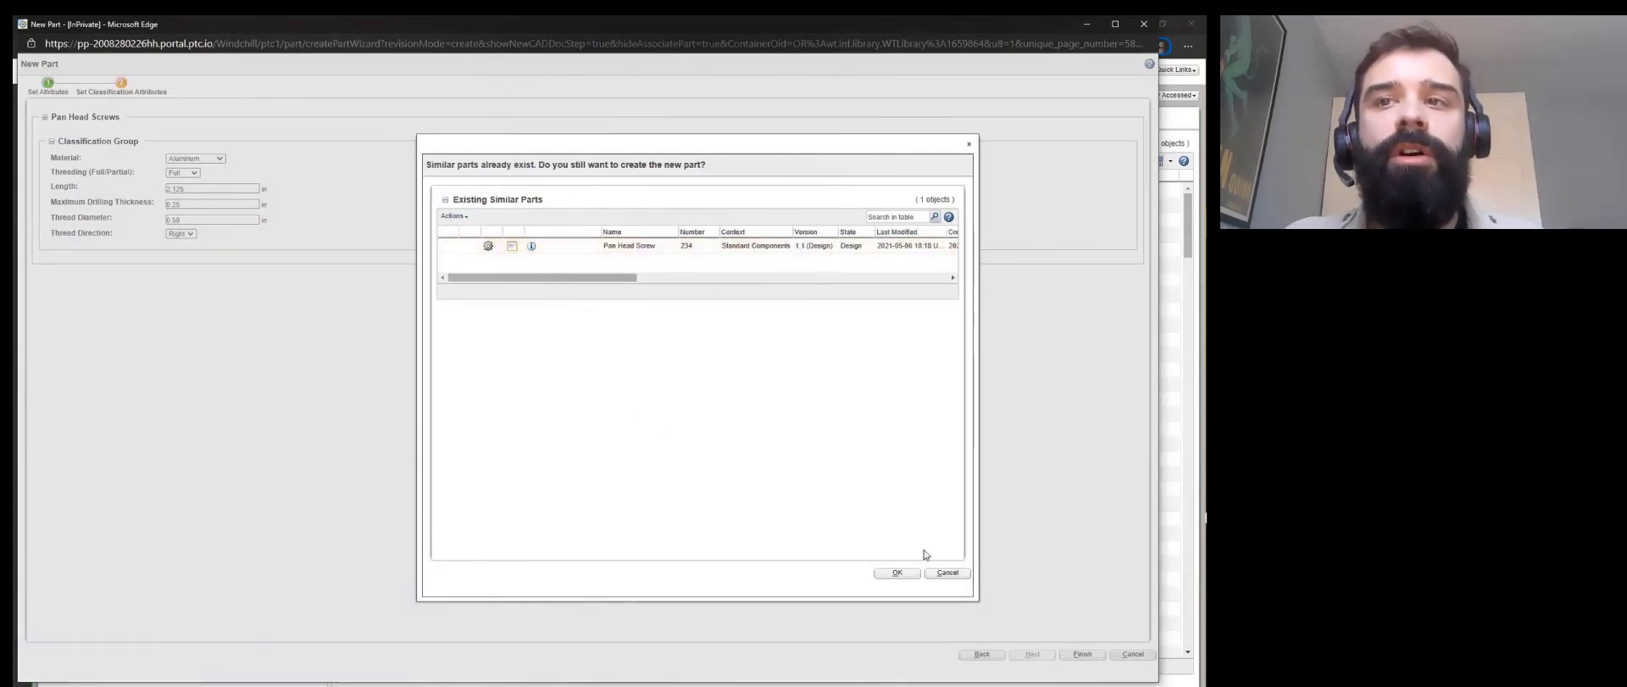
pyautogui.click(948, 575)
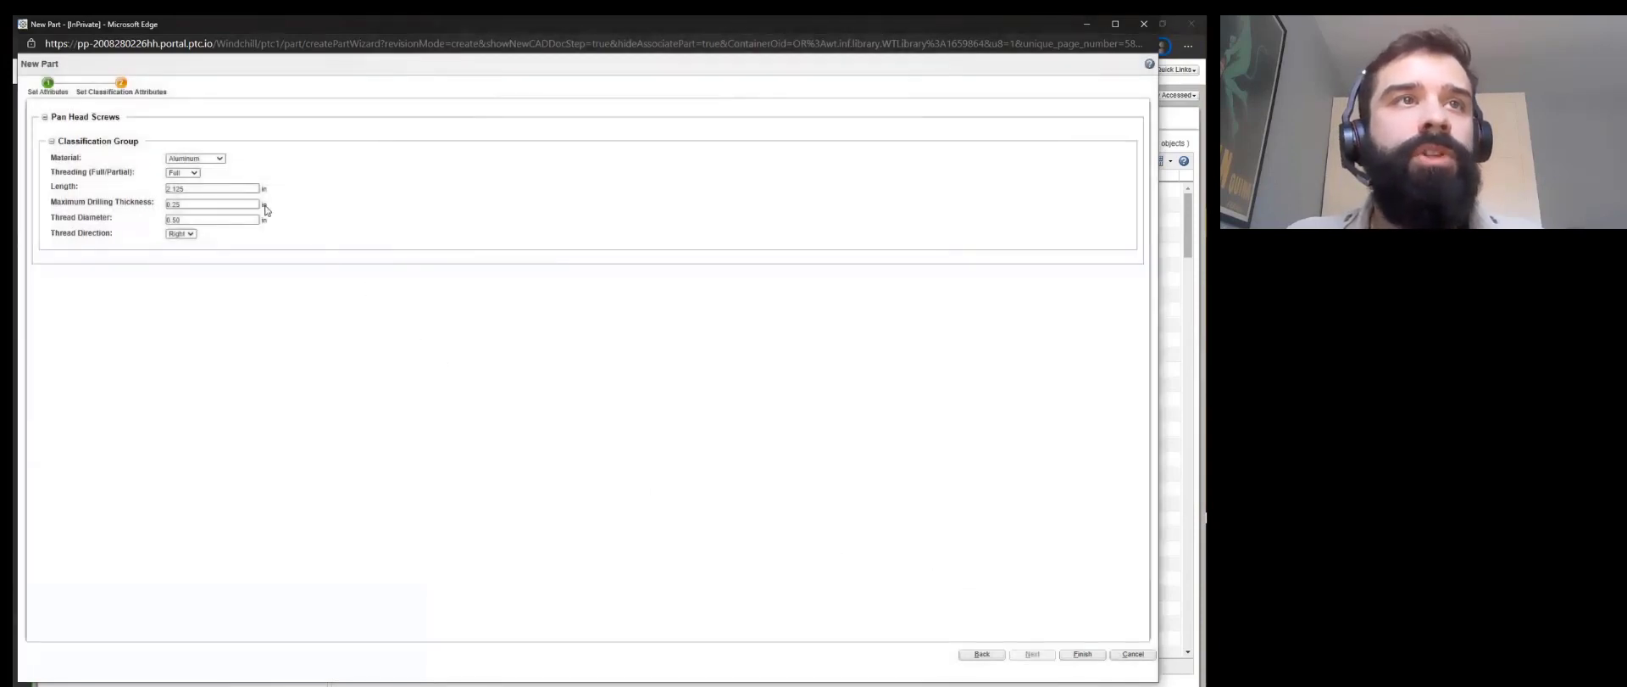
# - Change the screw's material to Ceramic, length to 2.5 in, maximum drilling thickness to 0.35 in and thread diameter to 0.60 in
pyautogui.click(220, 160)
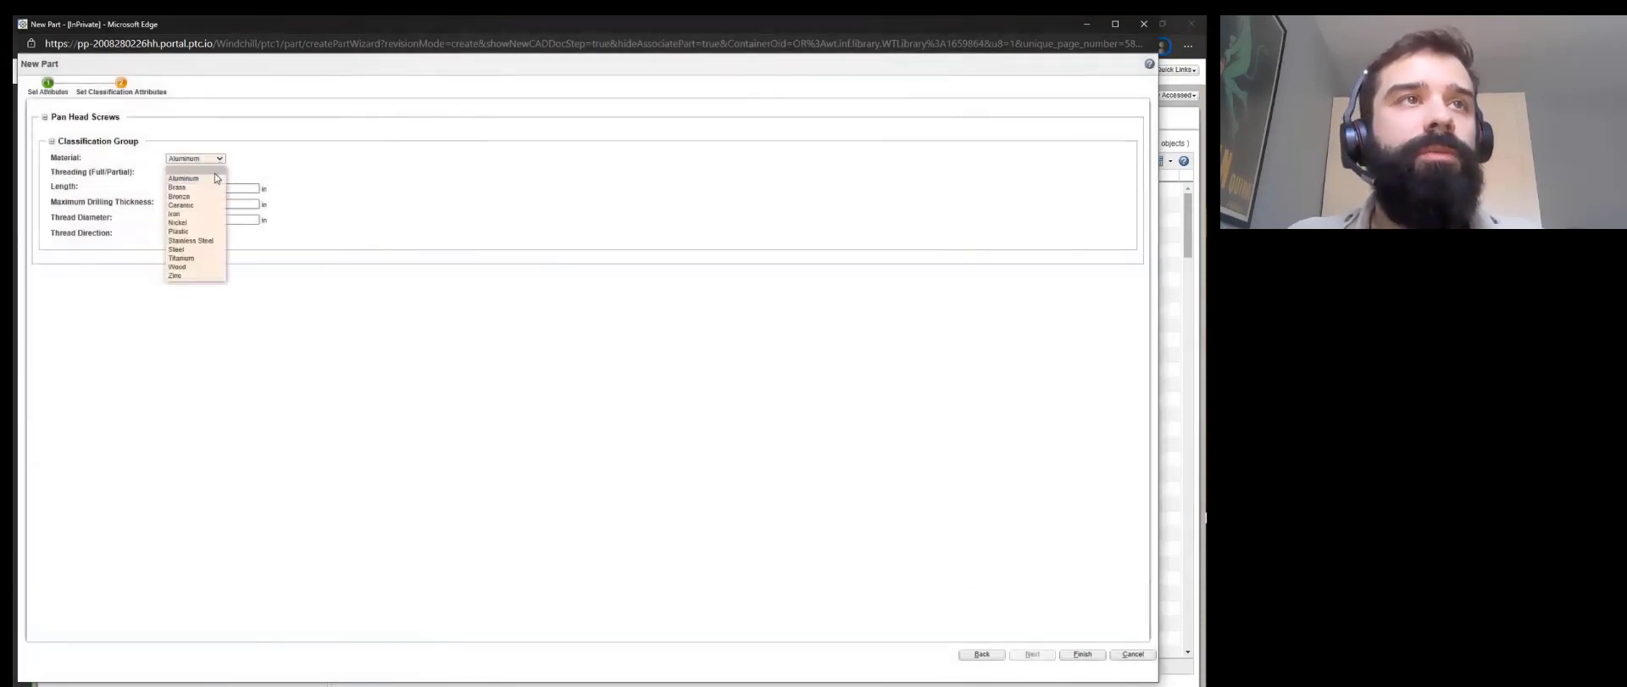
pyautogui.click(206, 206)
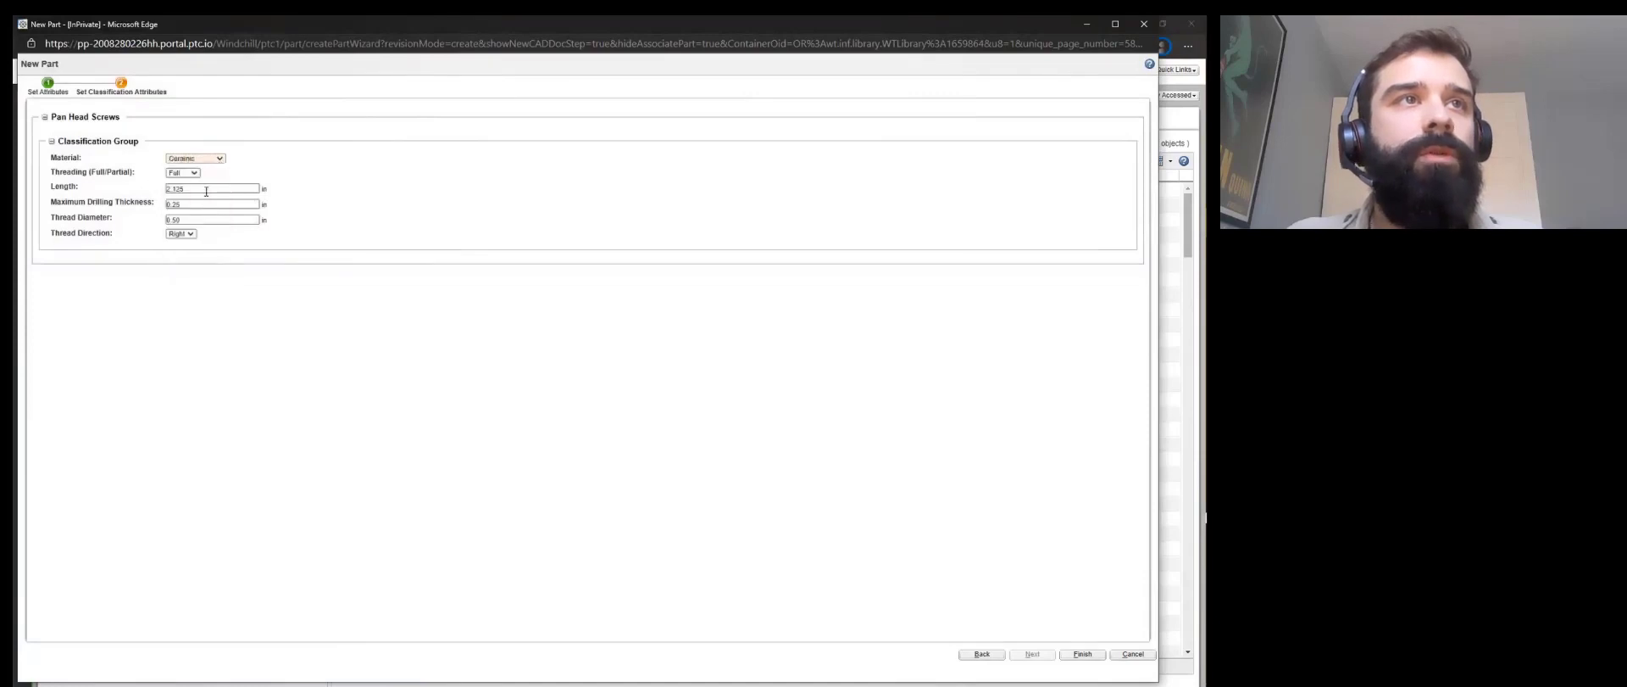
pyautogui.click(206, 190)
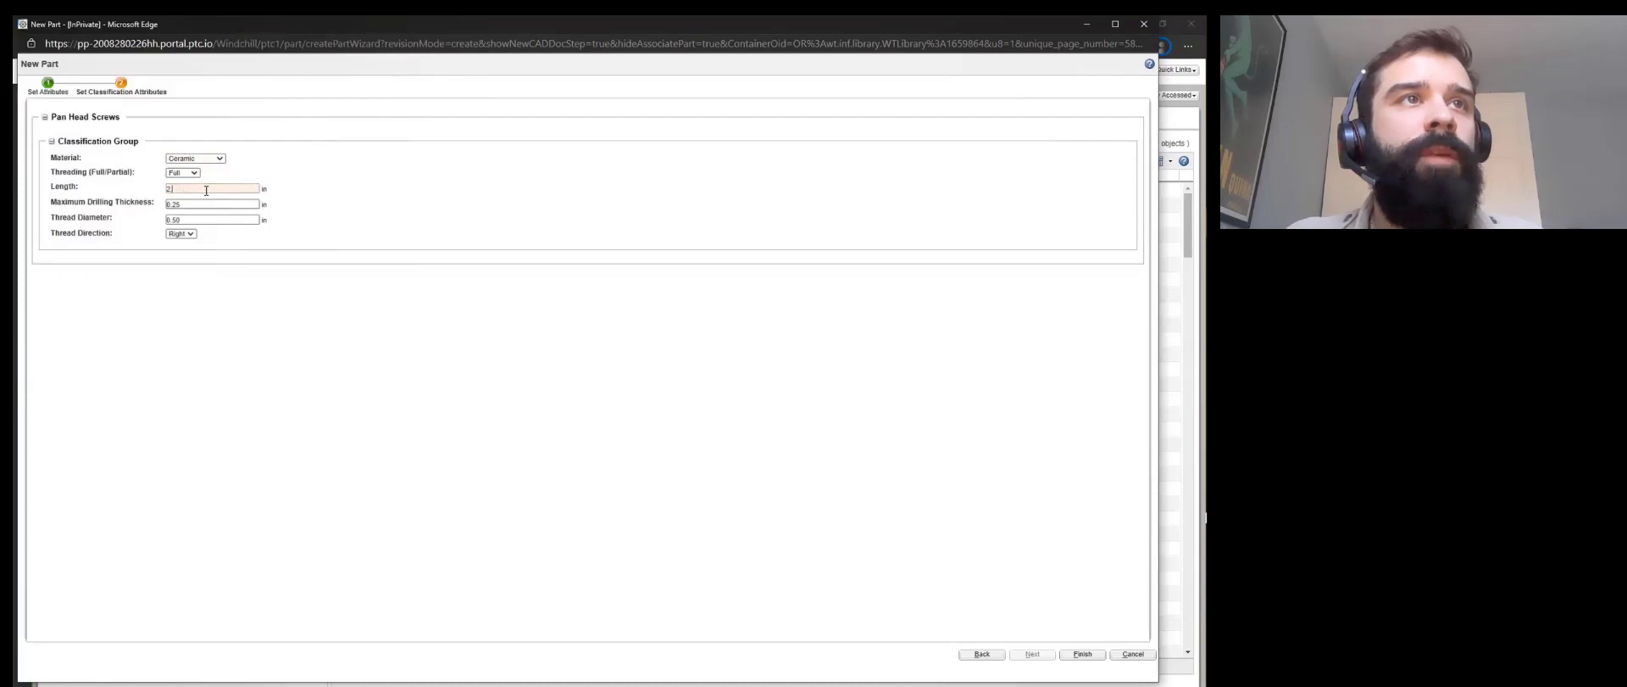
pyautogui.click(202, 204)
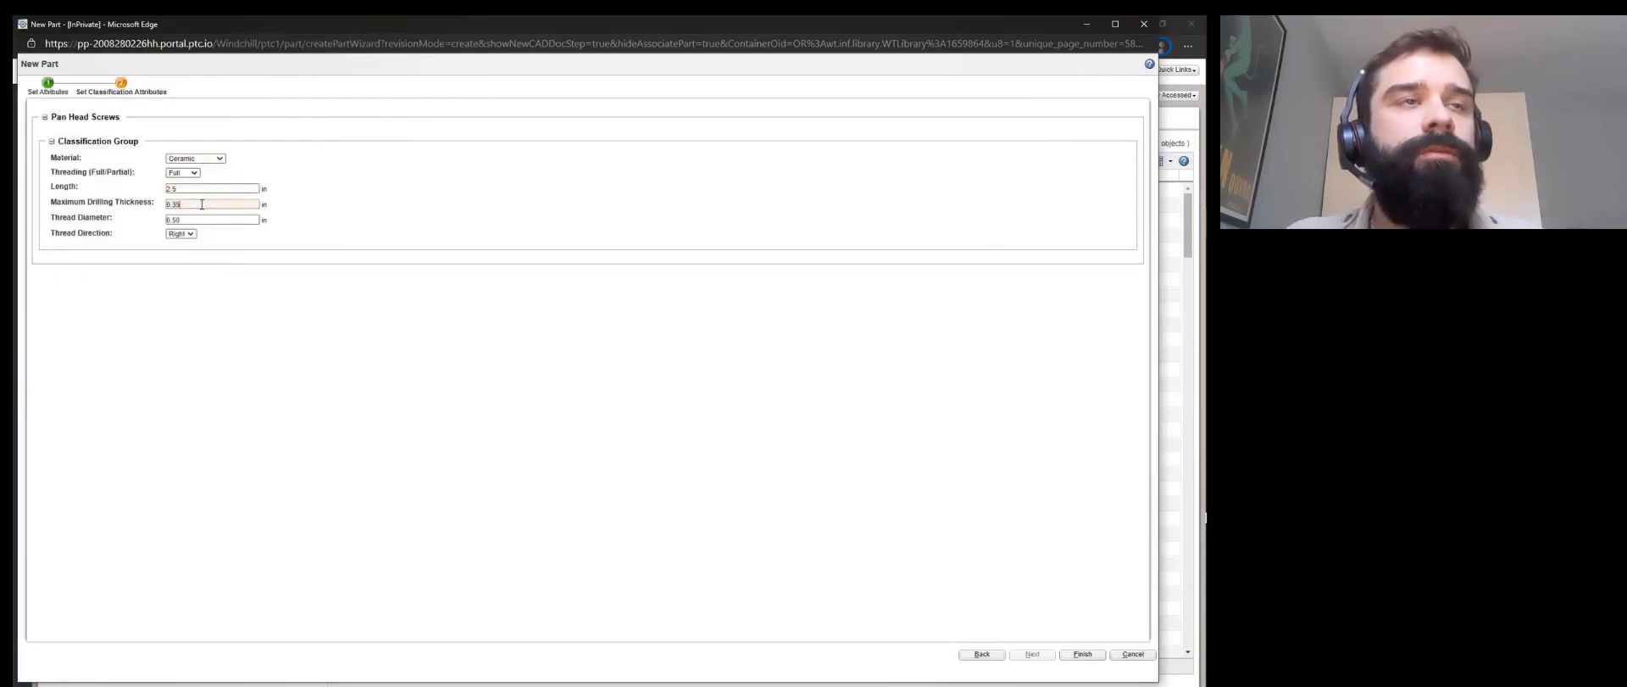
pyautogui.click(200, 220)
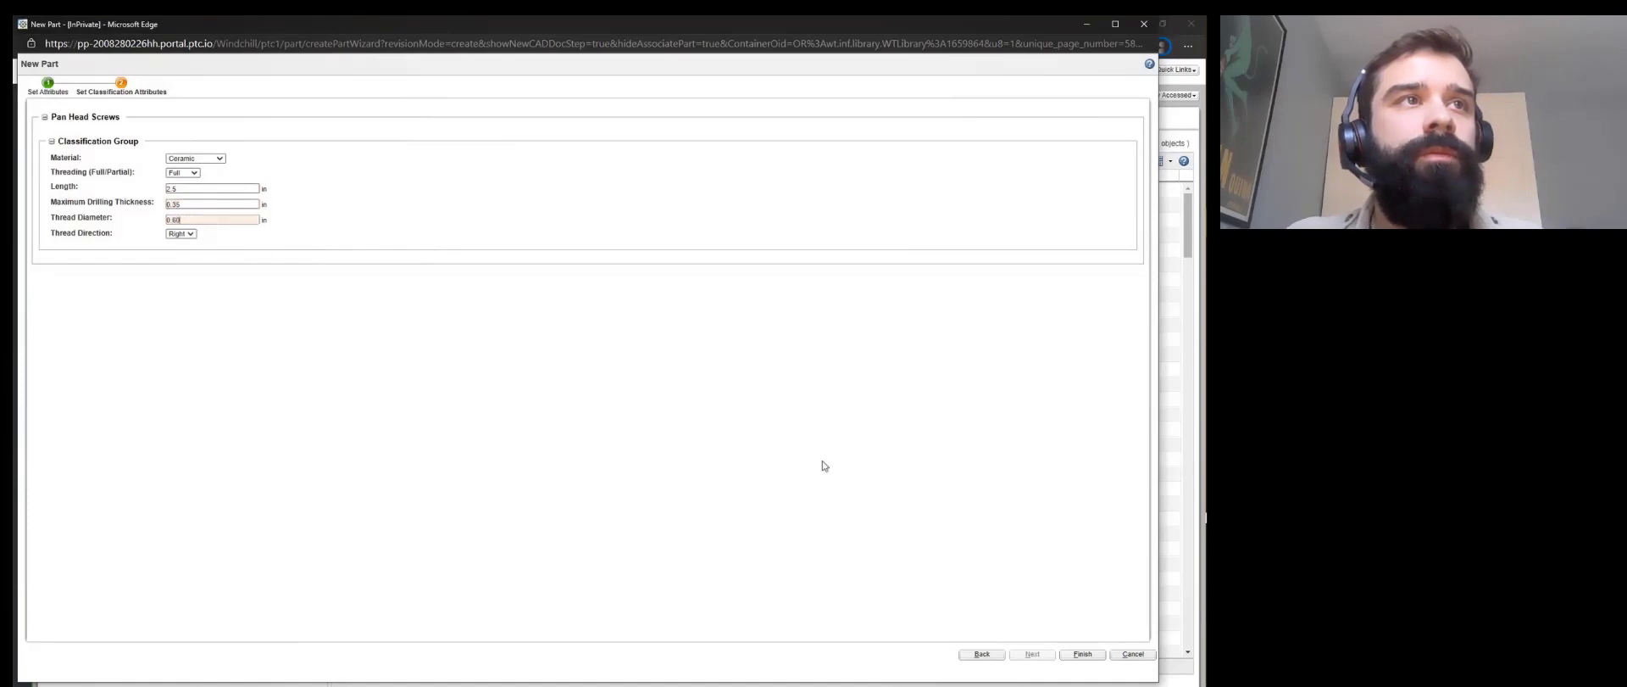
# - Submit the new ceramic screw part and begin creating multiple parts of type Part in the Mechanical folder
pyautogui.click(1084, 654)
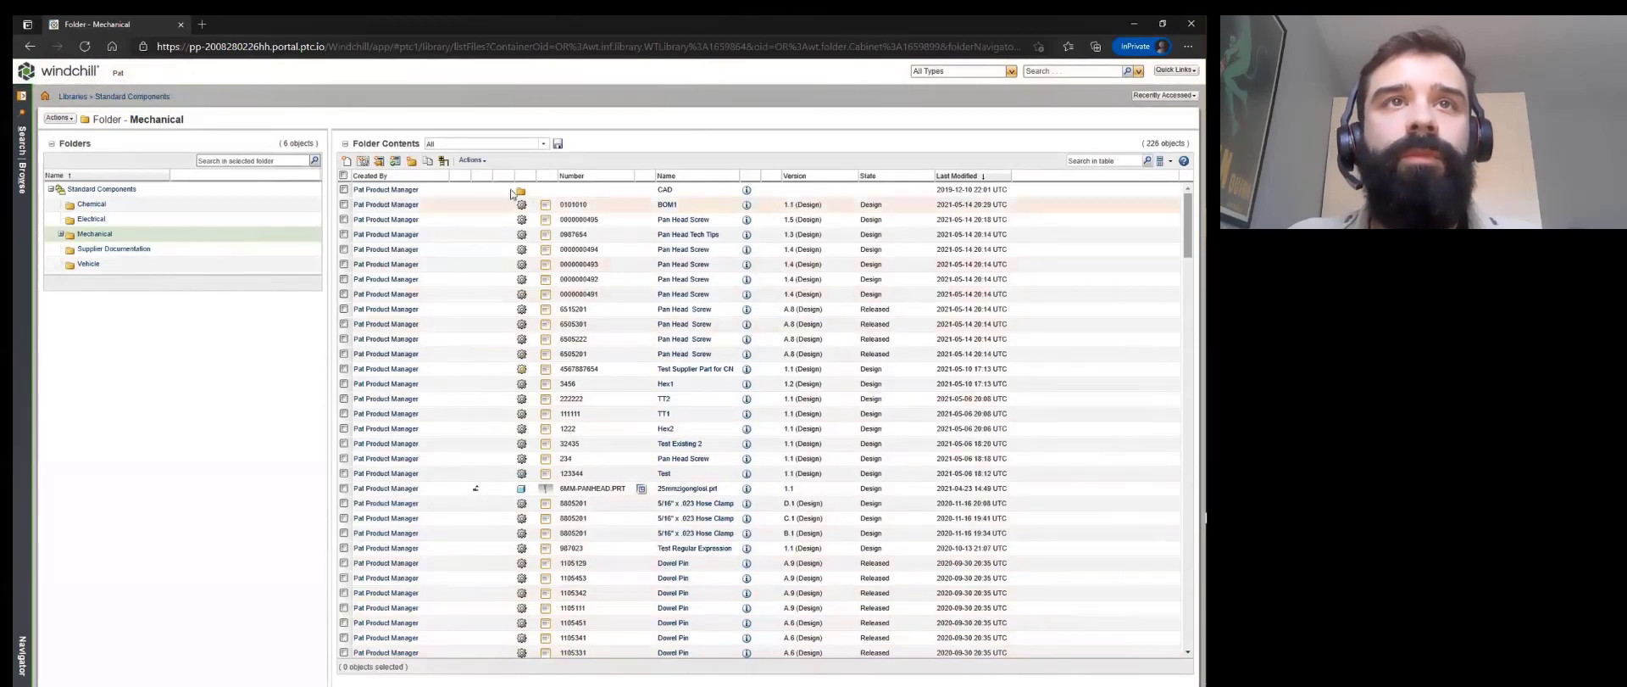
pyautogui.click(483, 163)
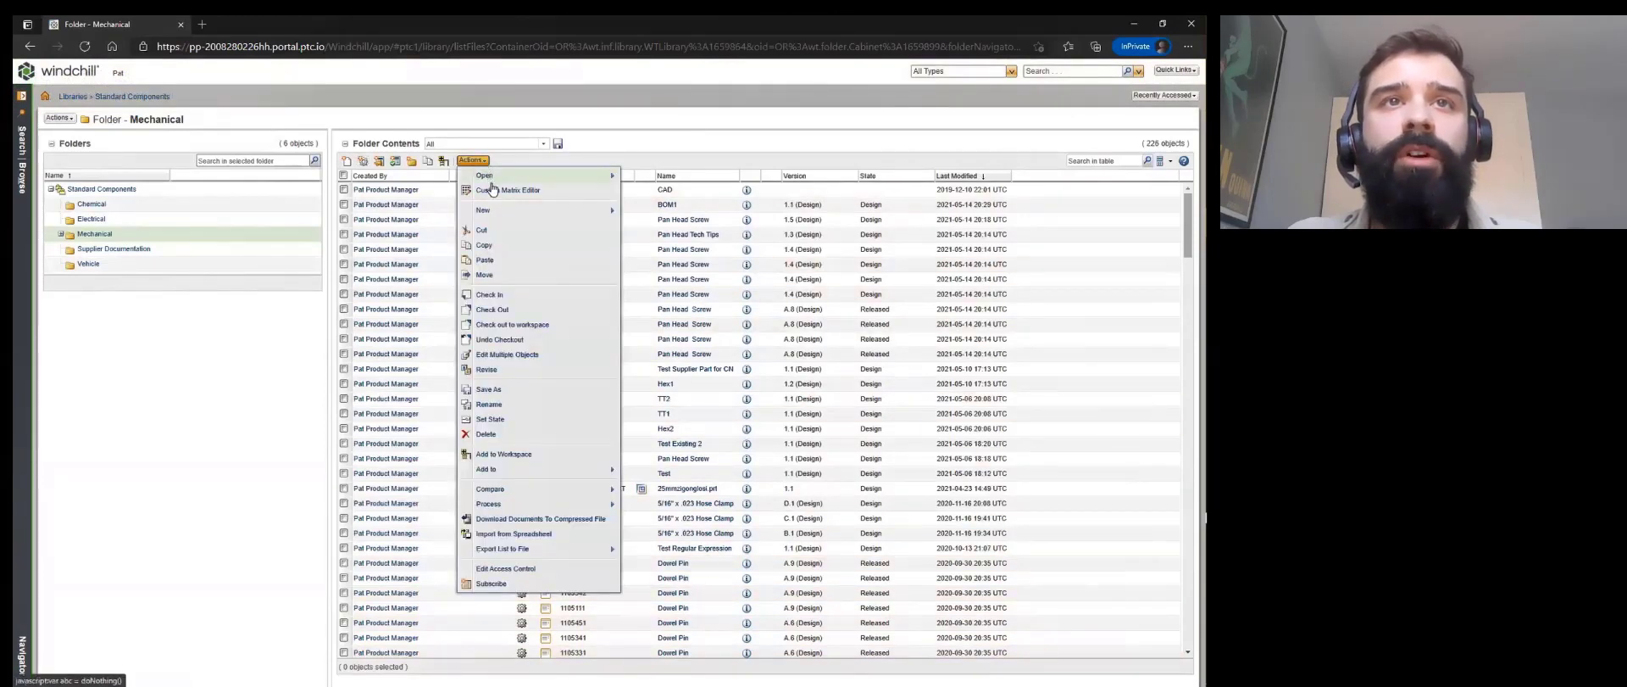
pyautogui.moveTo(540, 215)
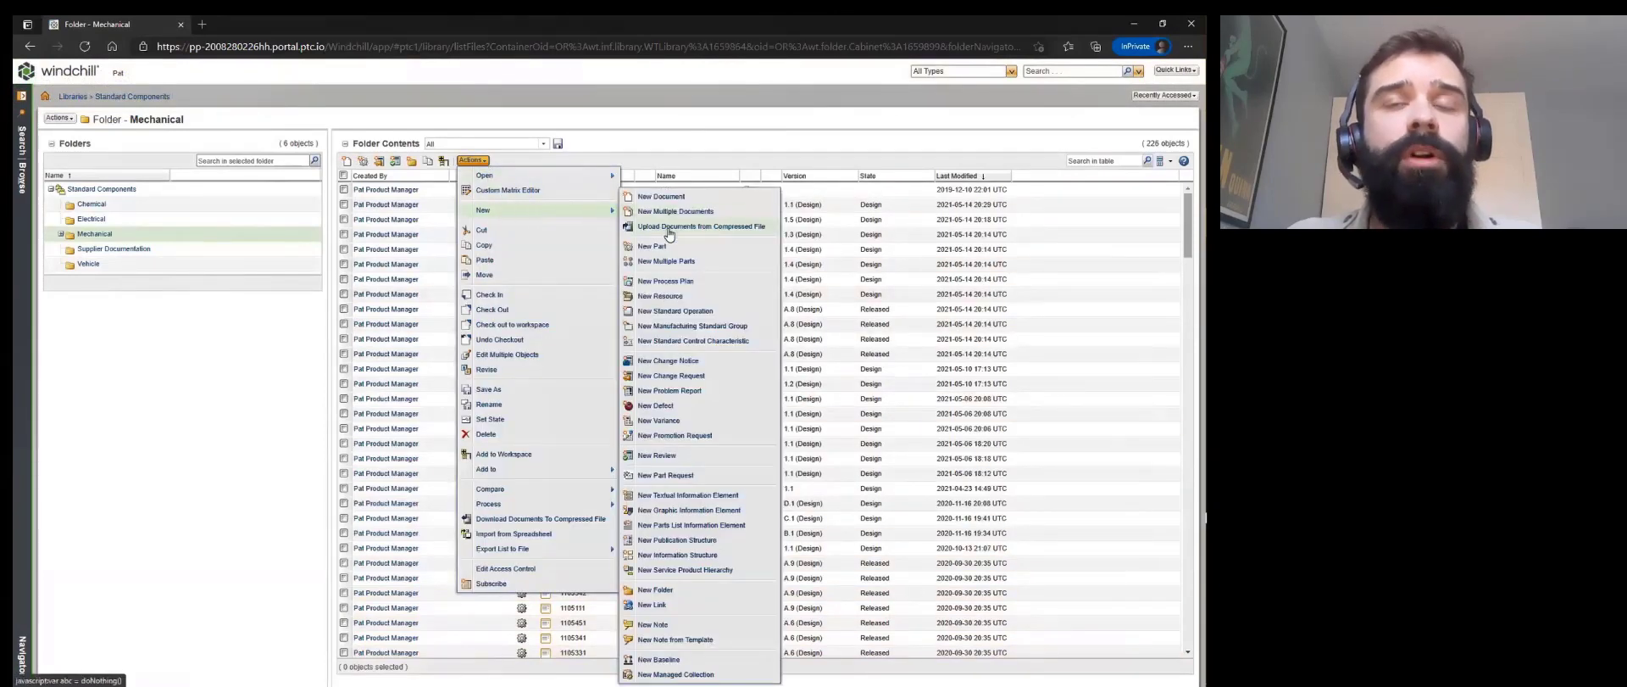
pyautogui.click(666, 261)
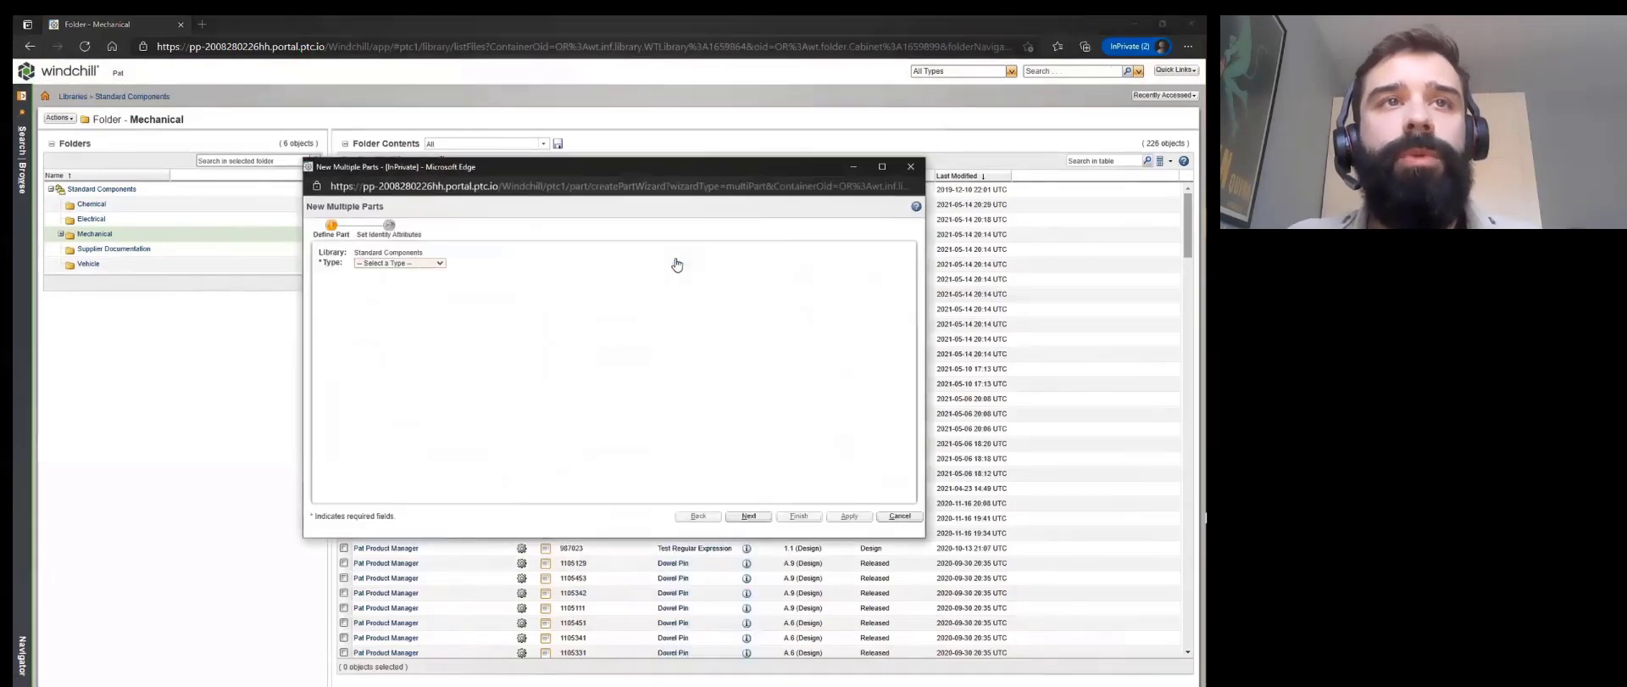
pyautogui.click(440, 264)
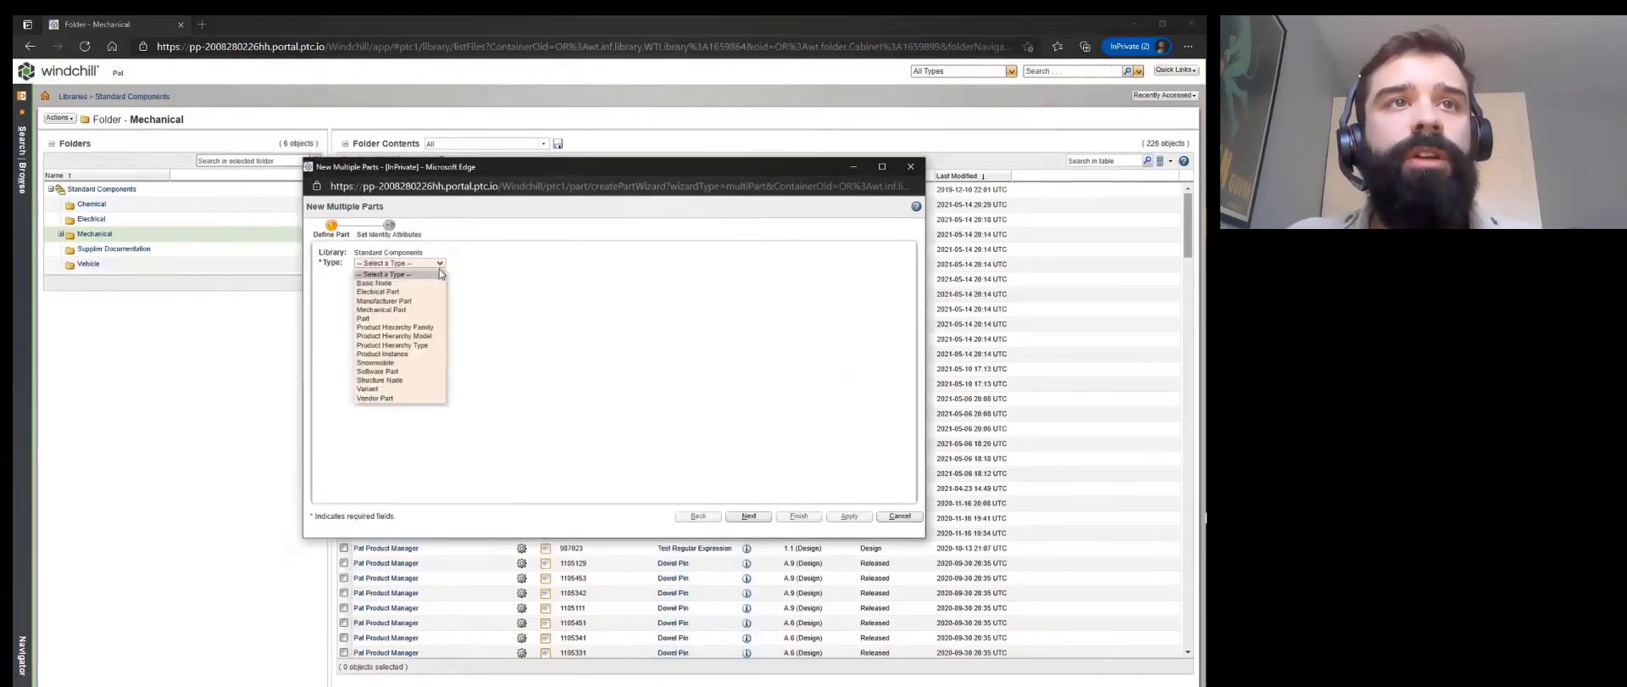
pyautogui.click(423, 319)
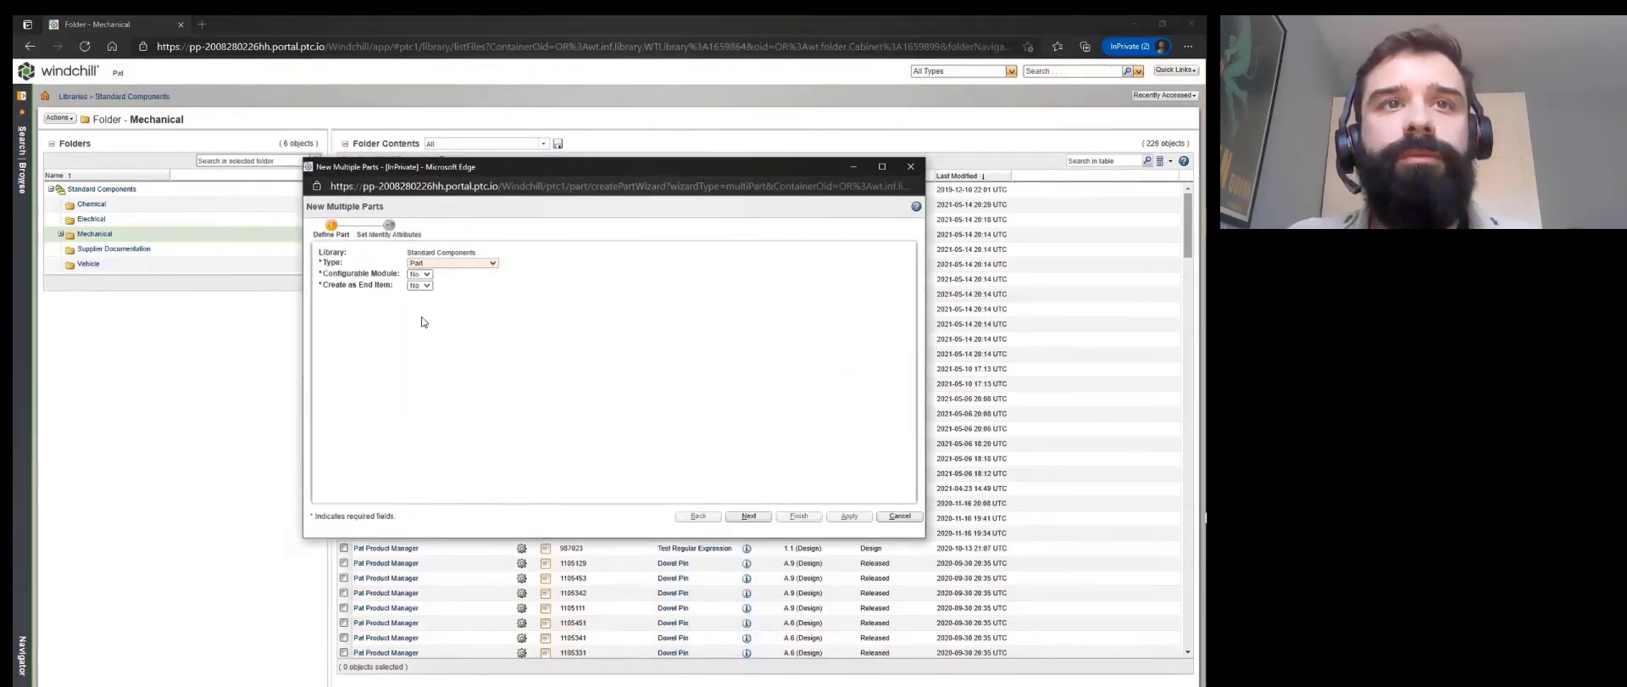
pyautogui.click(748, 516)
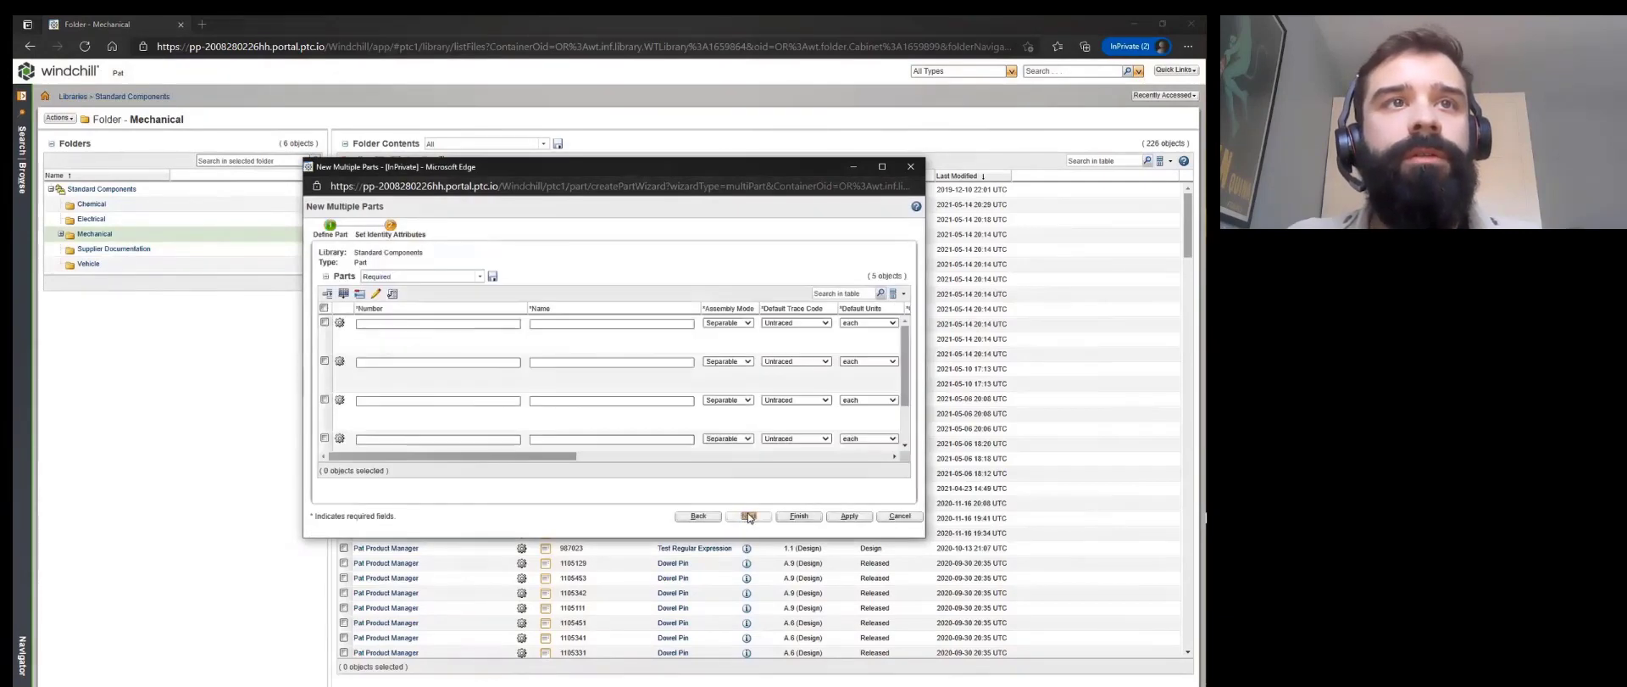
# - Remove the last three blank rows from the new parts table, leaving two parts
pyautogui.click(325, 439)
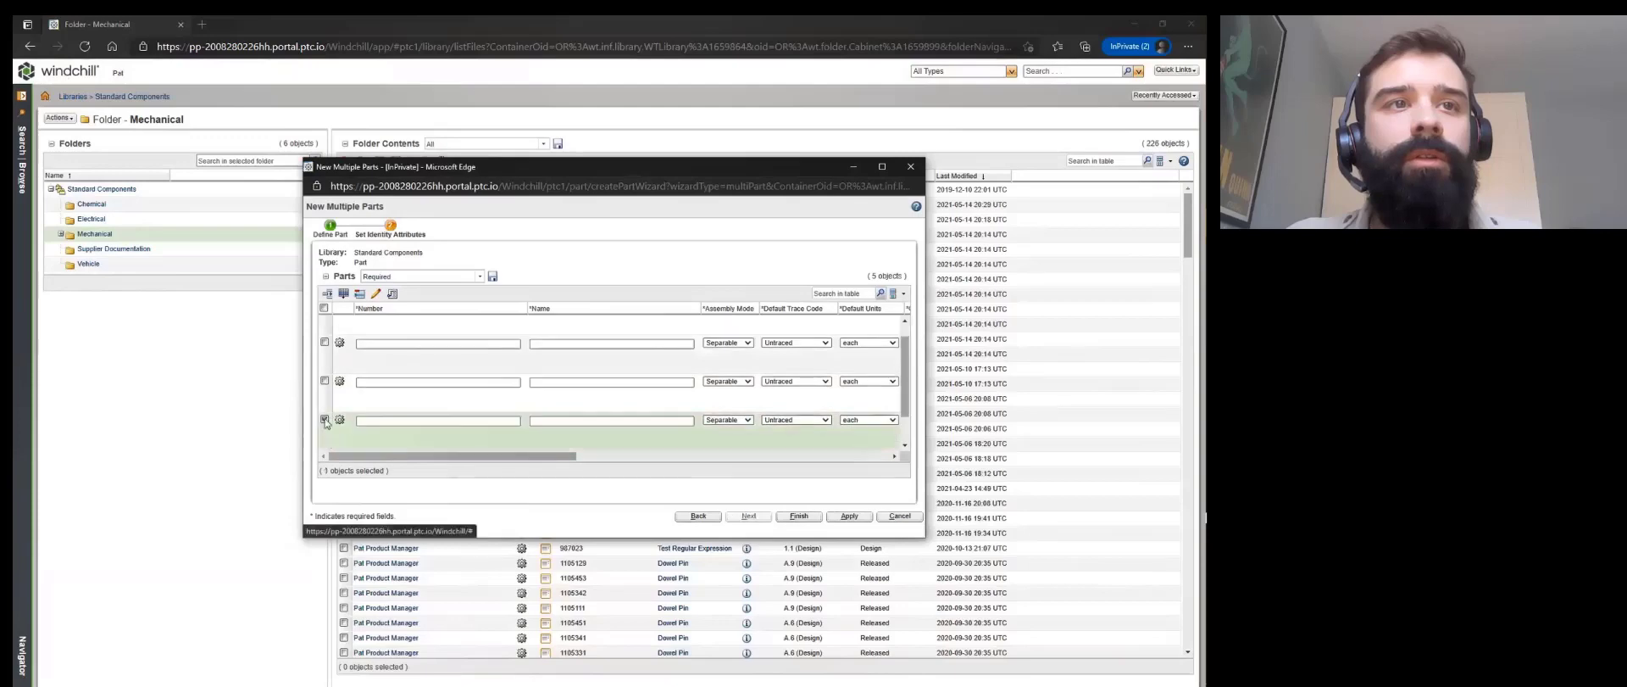
pyautogui.click(324, 381)
pyautogui.click(325, 343)
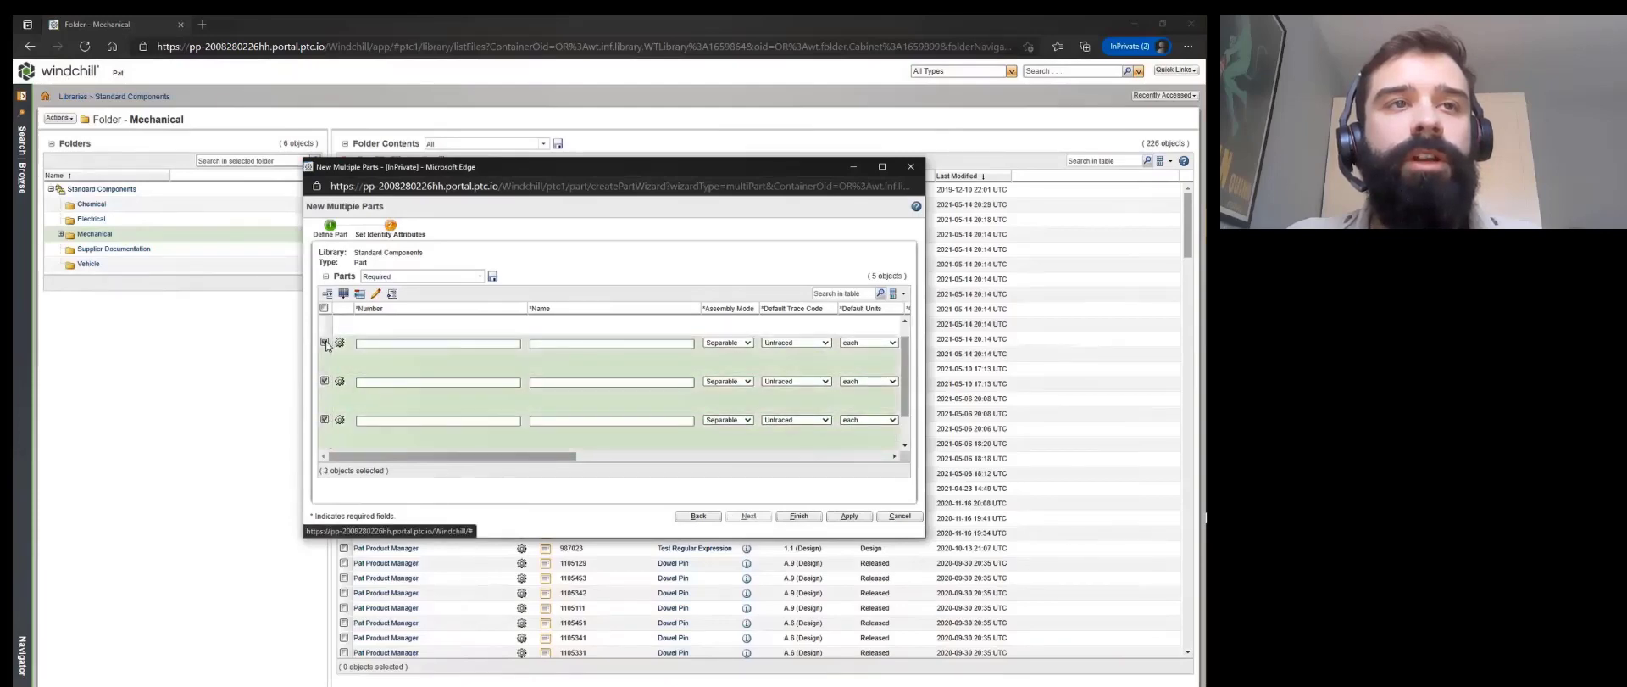
pyautogui.click(360, 293)
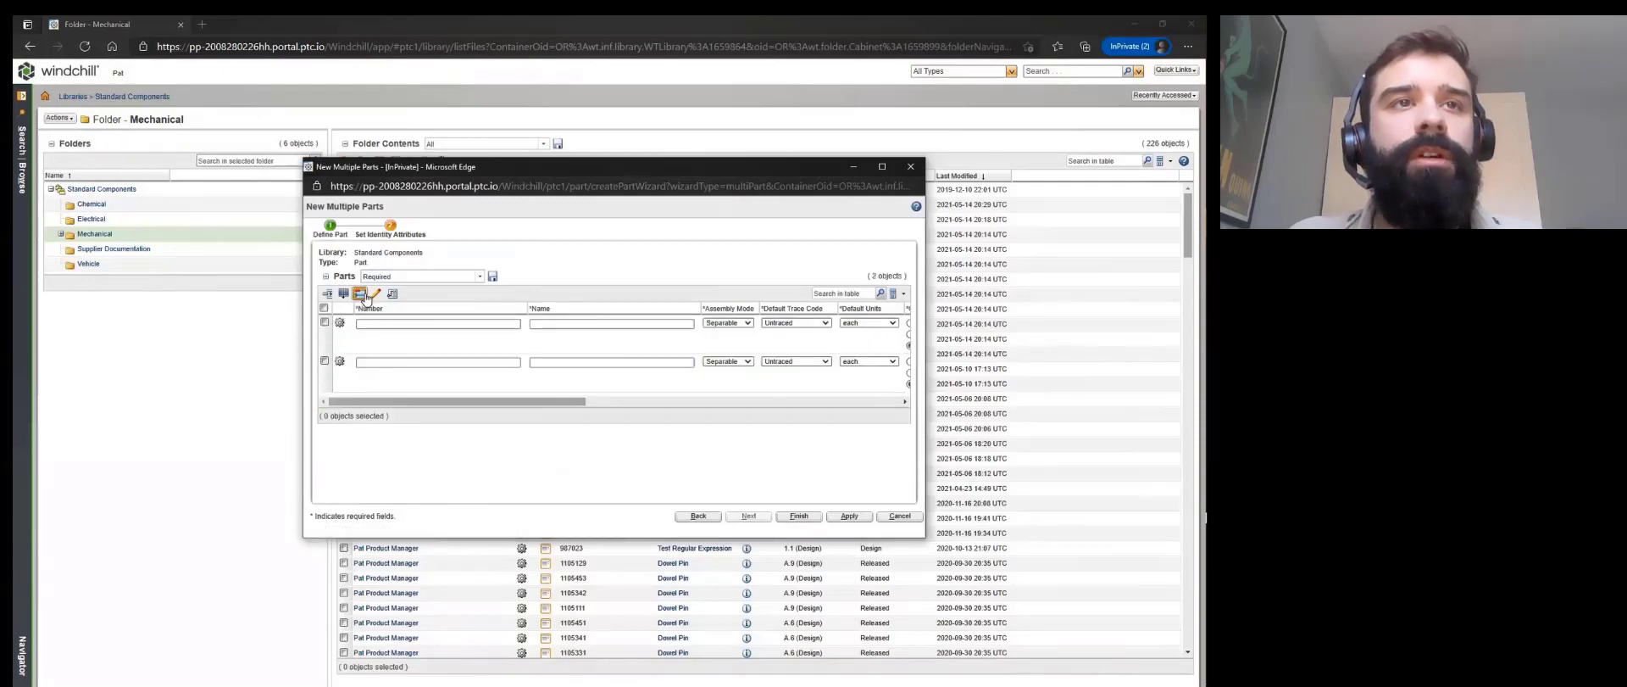
# - Classify both new parts together as Pan Head Screws under Part Classification and proceed to their classification attributes
pyautogui.click(324, 307)
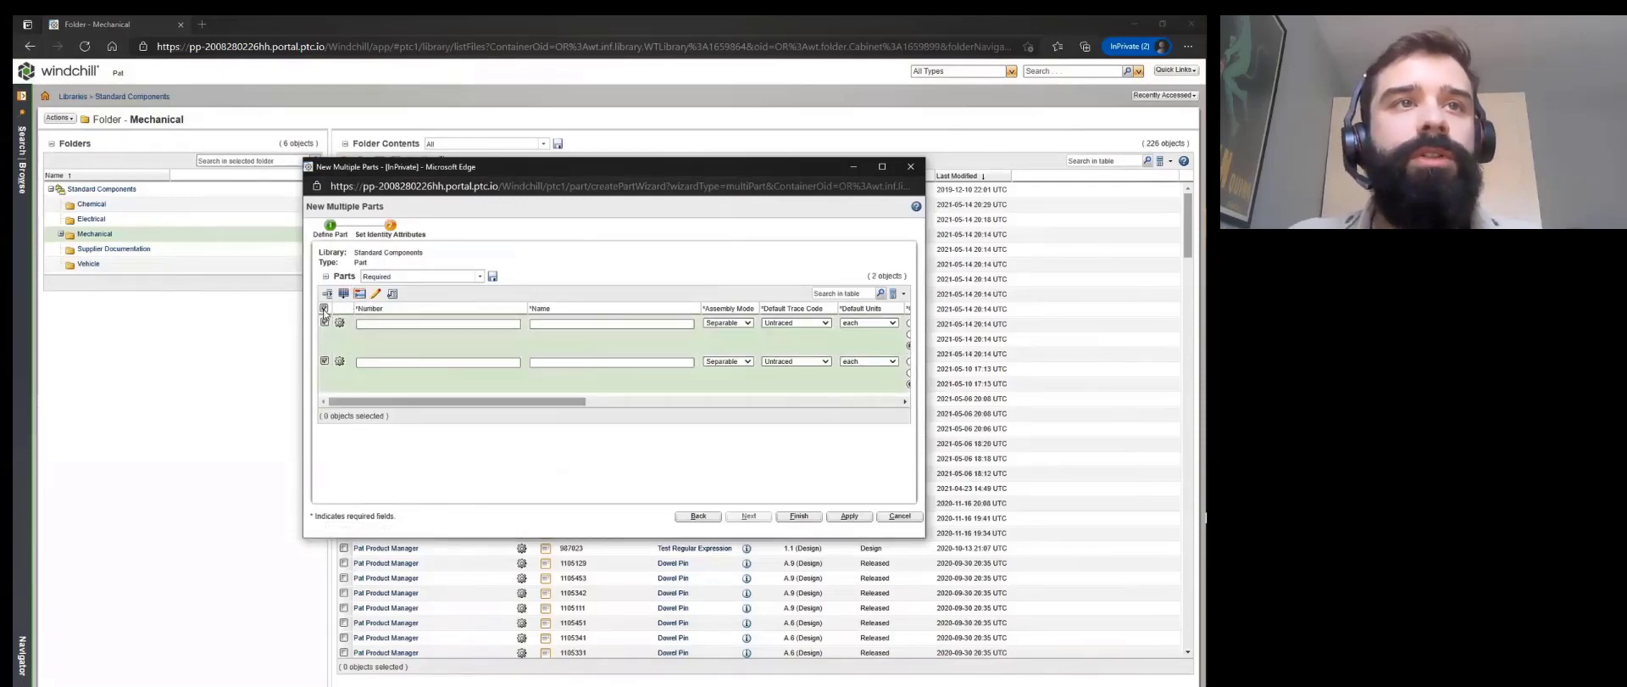
pyautogui.click(392, 294)
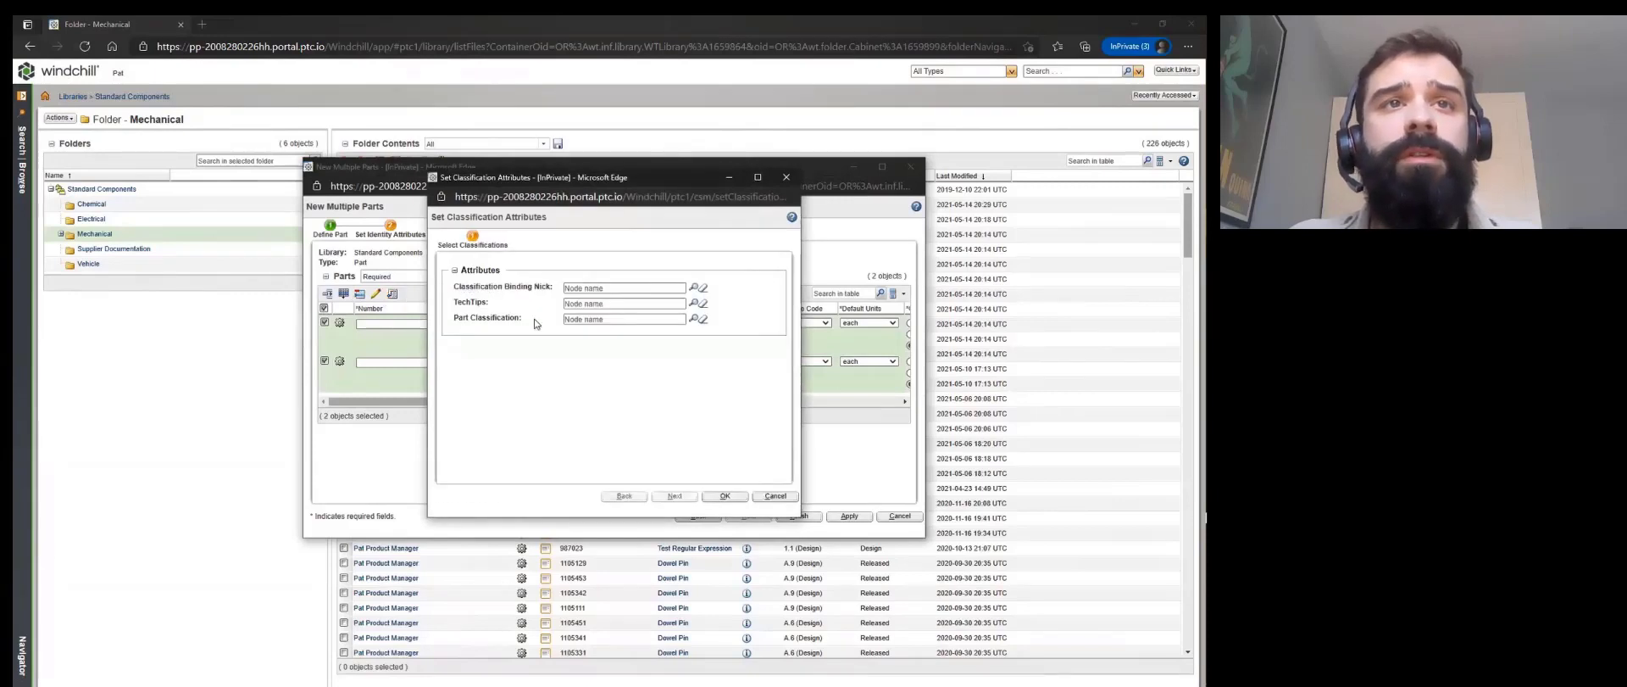
pyautogui.click(583, 318)
pyautogui.write('pan')
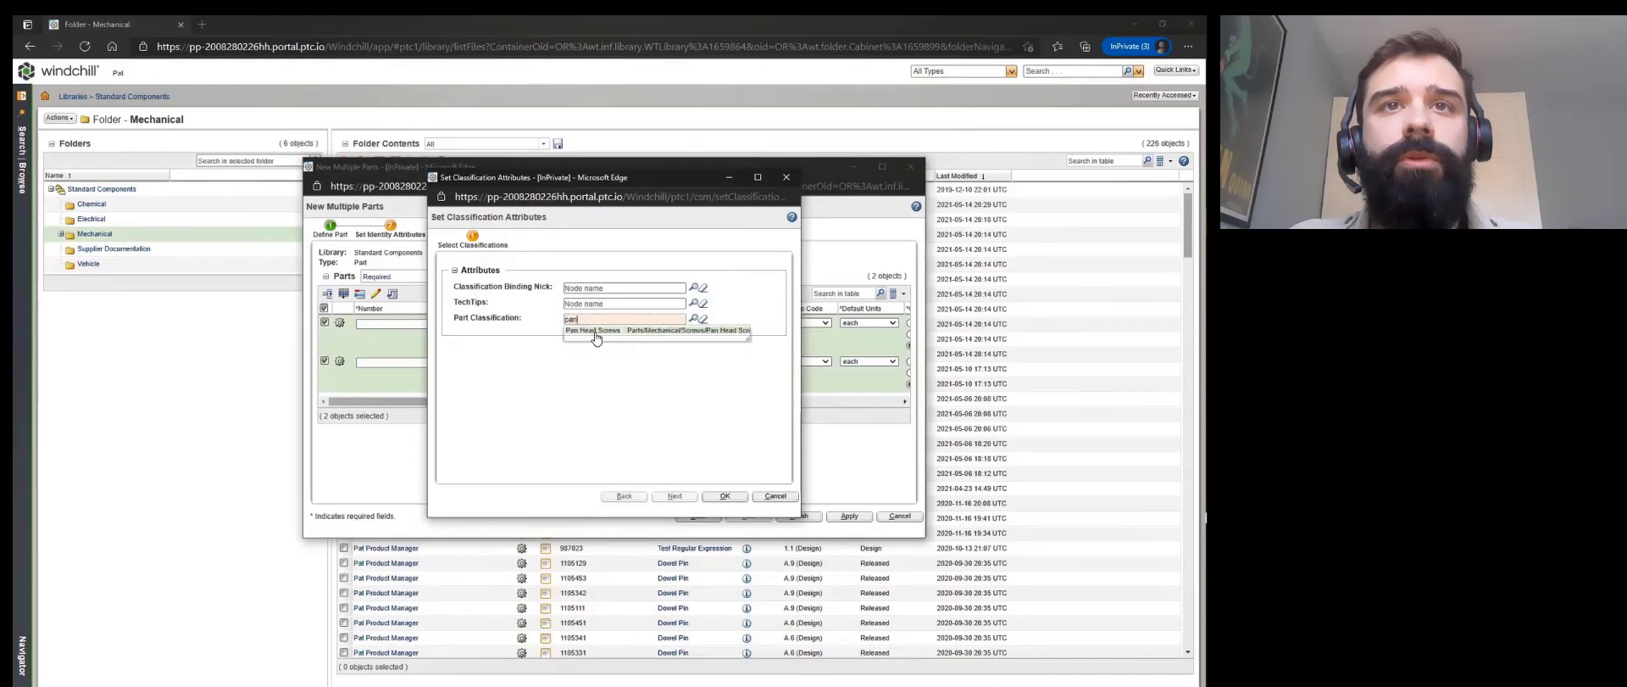
pyautogui.click(597, 332)
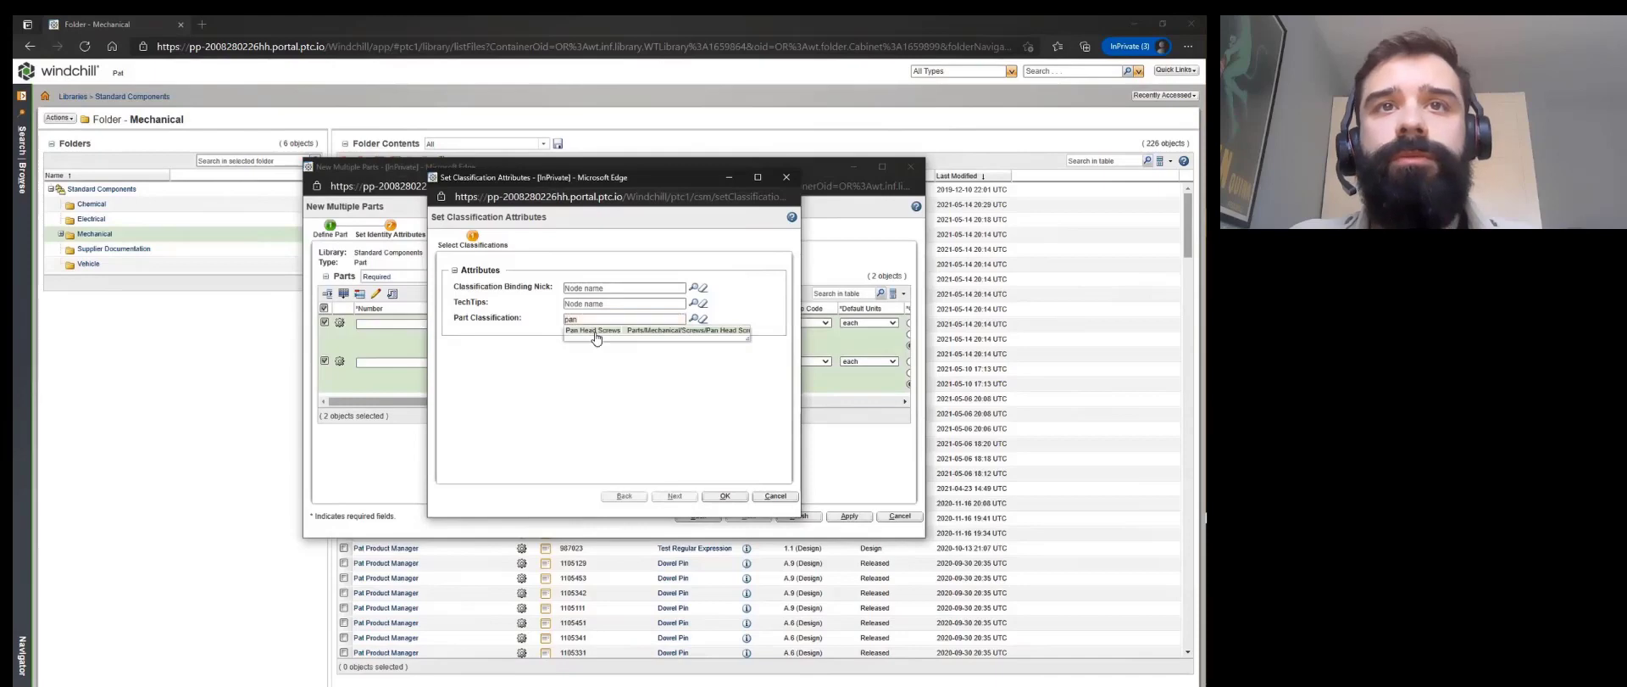
pyautogui.click(674, 496)
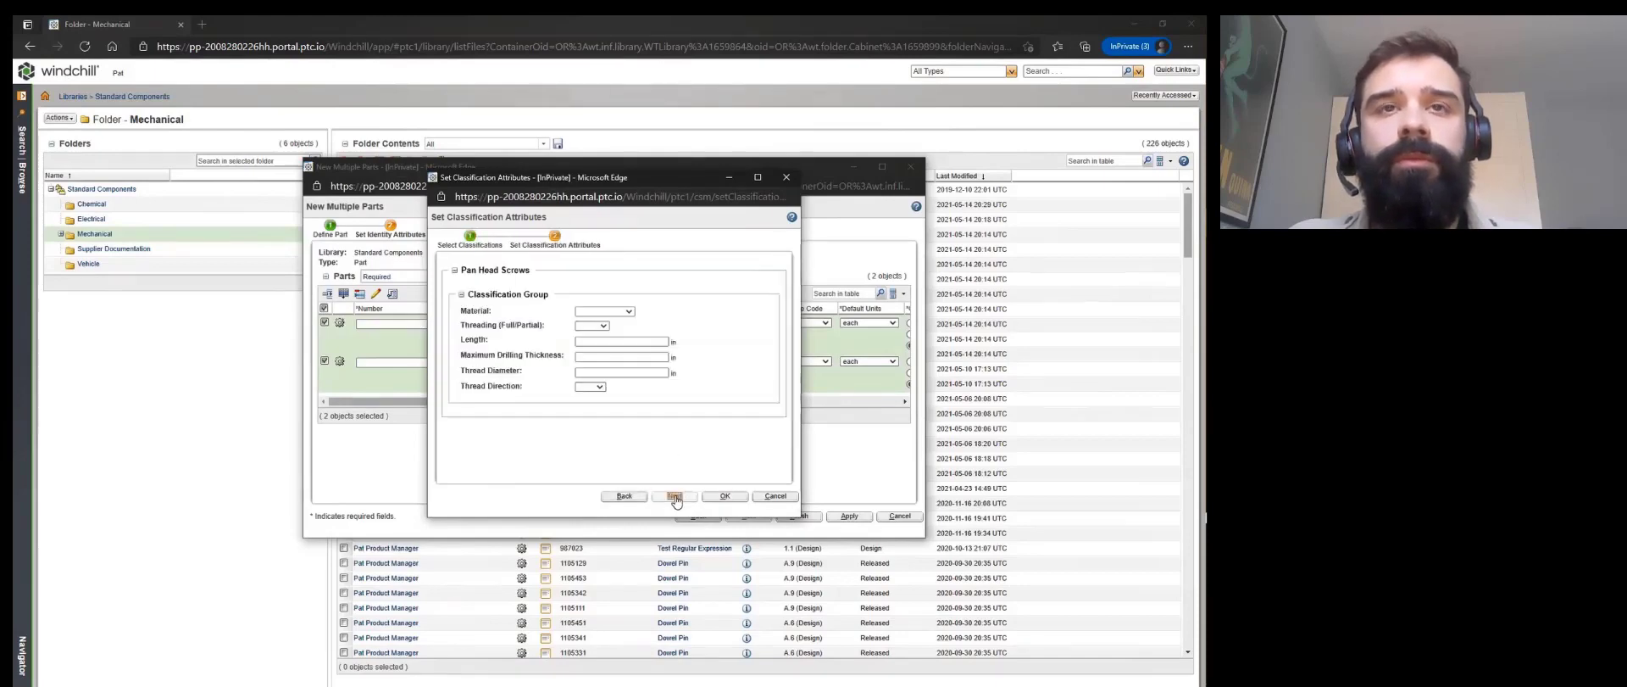
# - Enter the length and set material Nickel, threading Full, maximum drilling thickness 0.35 in, thread diameter 0.15 in and thread direction Left for both parts
pyautogui.click(630, 312)
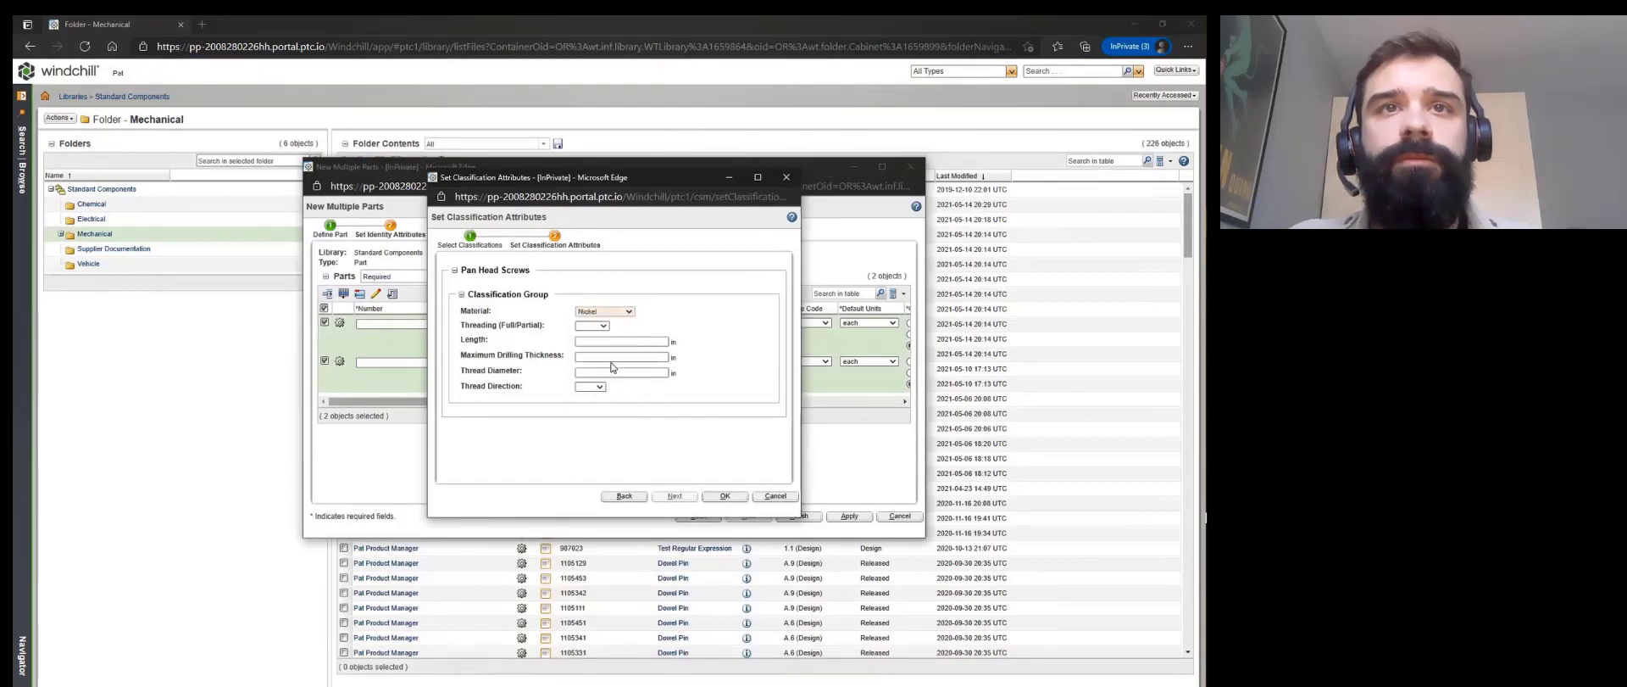
pyautogui.click(600, 326)
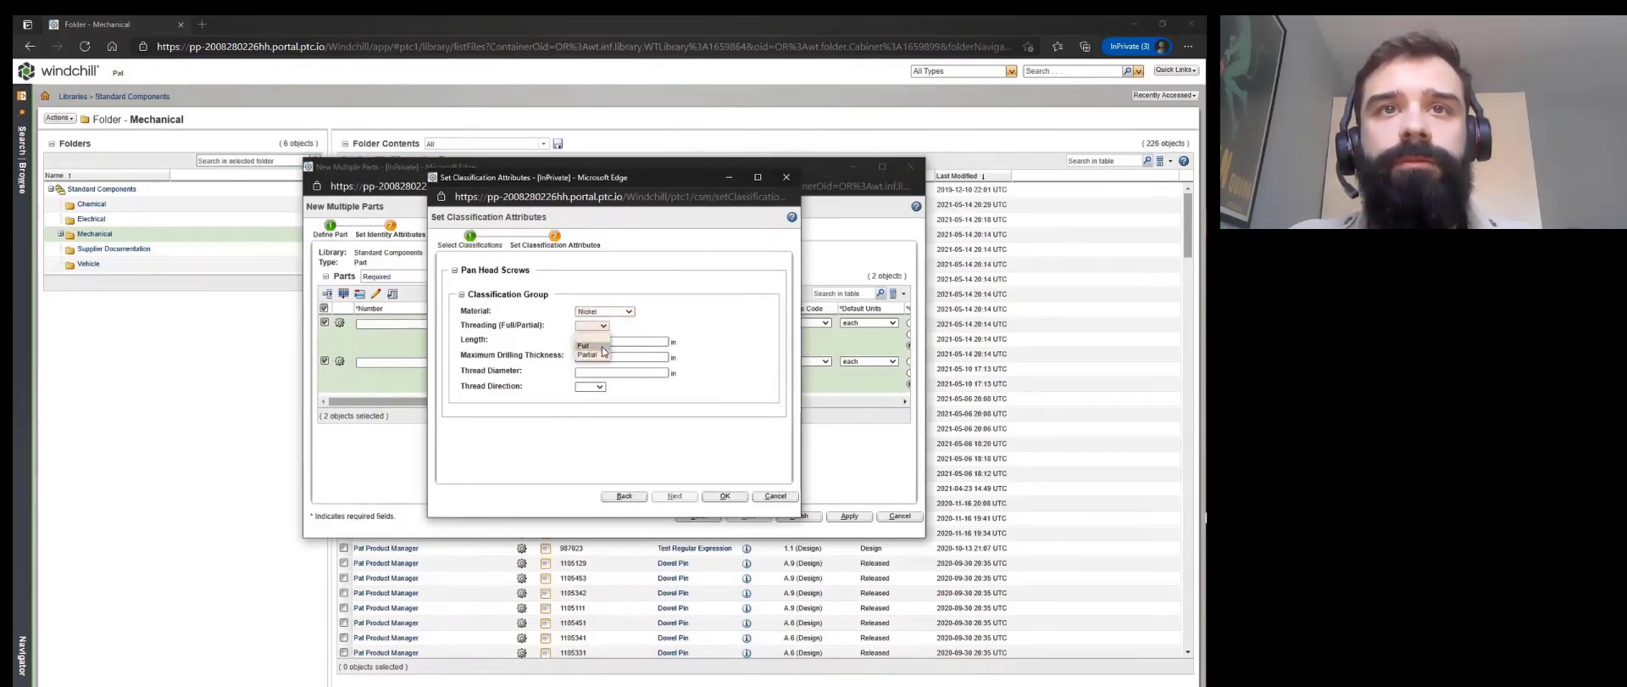
pyautogui.click(603, 345)
pyautogui.click(603, 342)
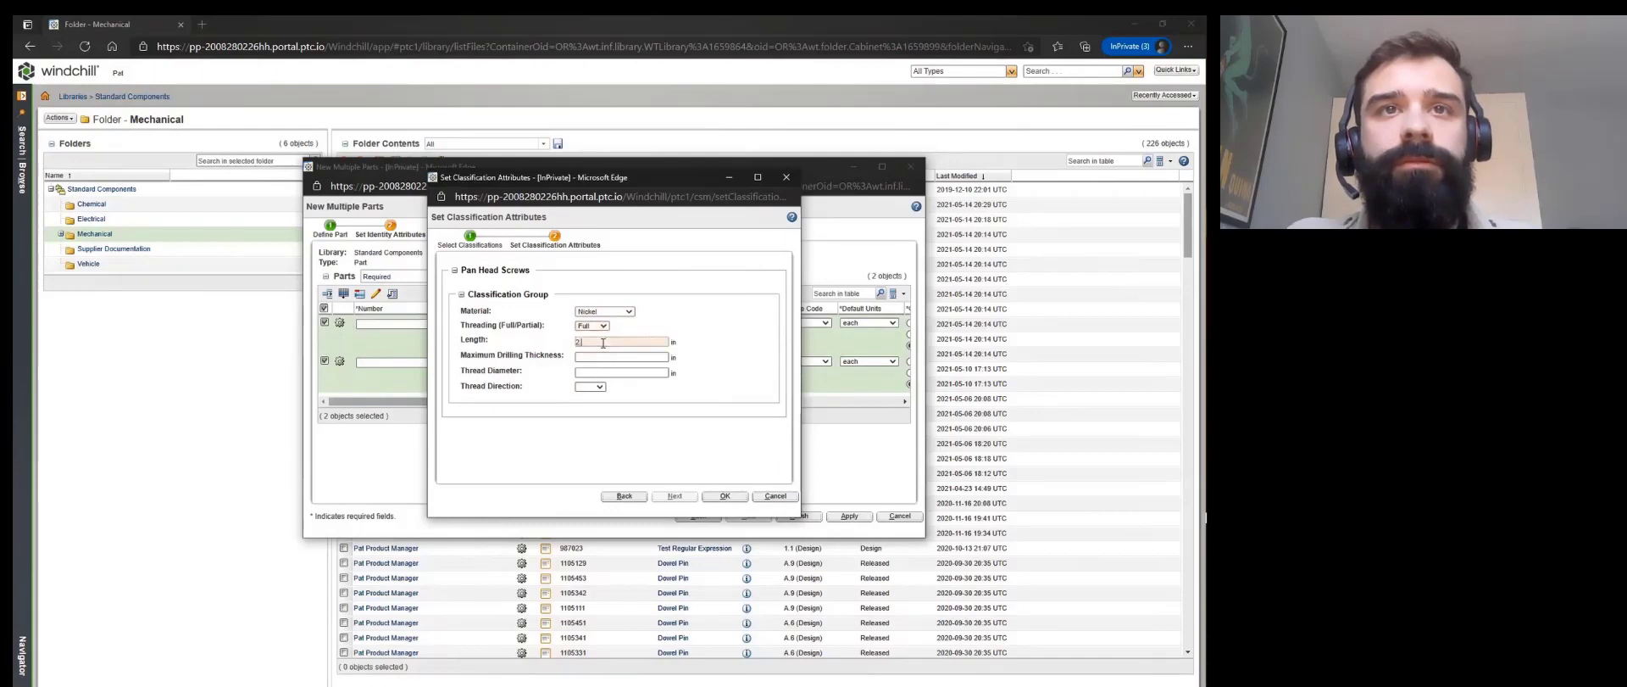
pyautogui.press('Tab')
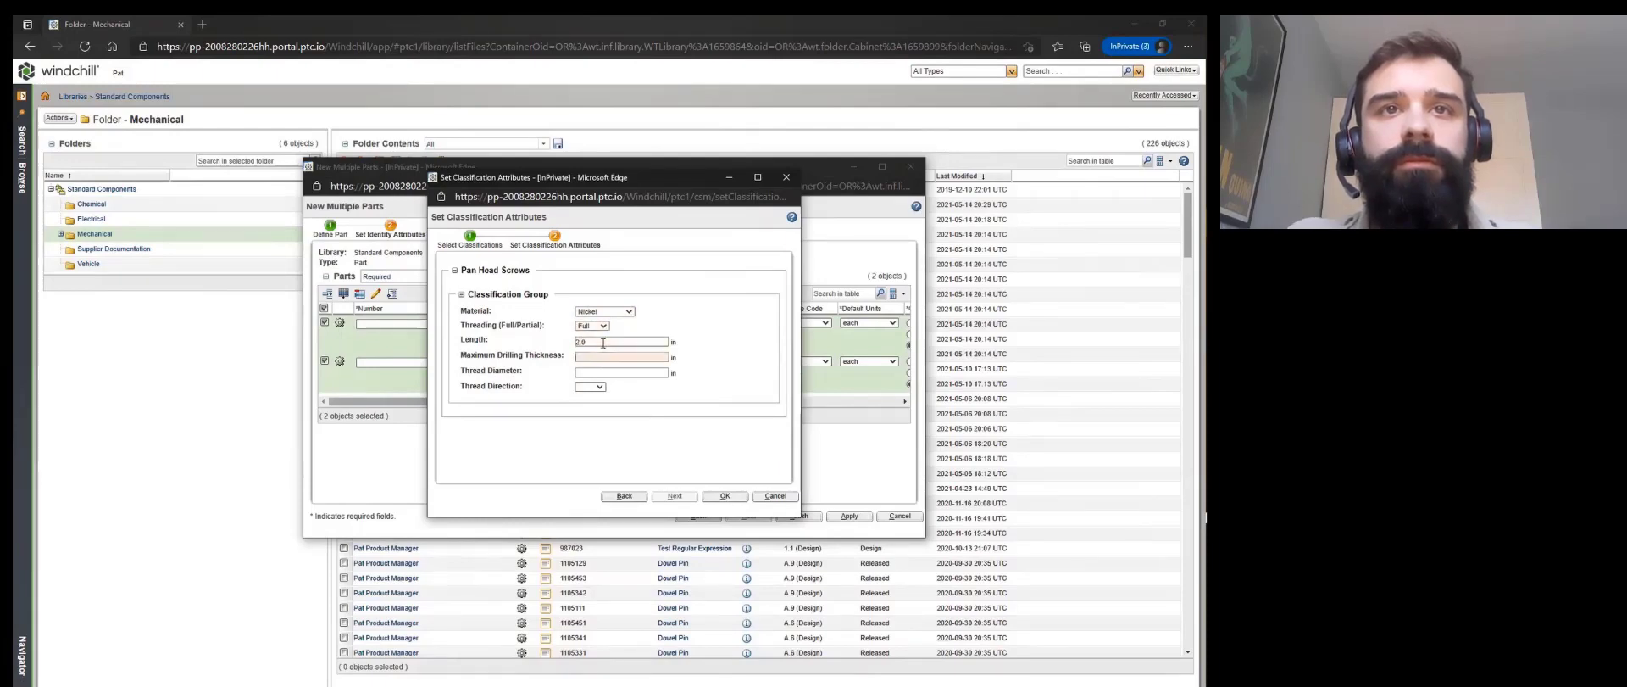
pyautogui.write('0.3')
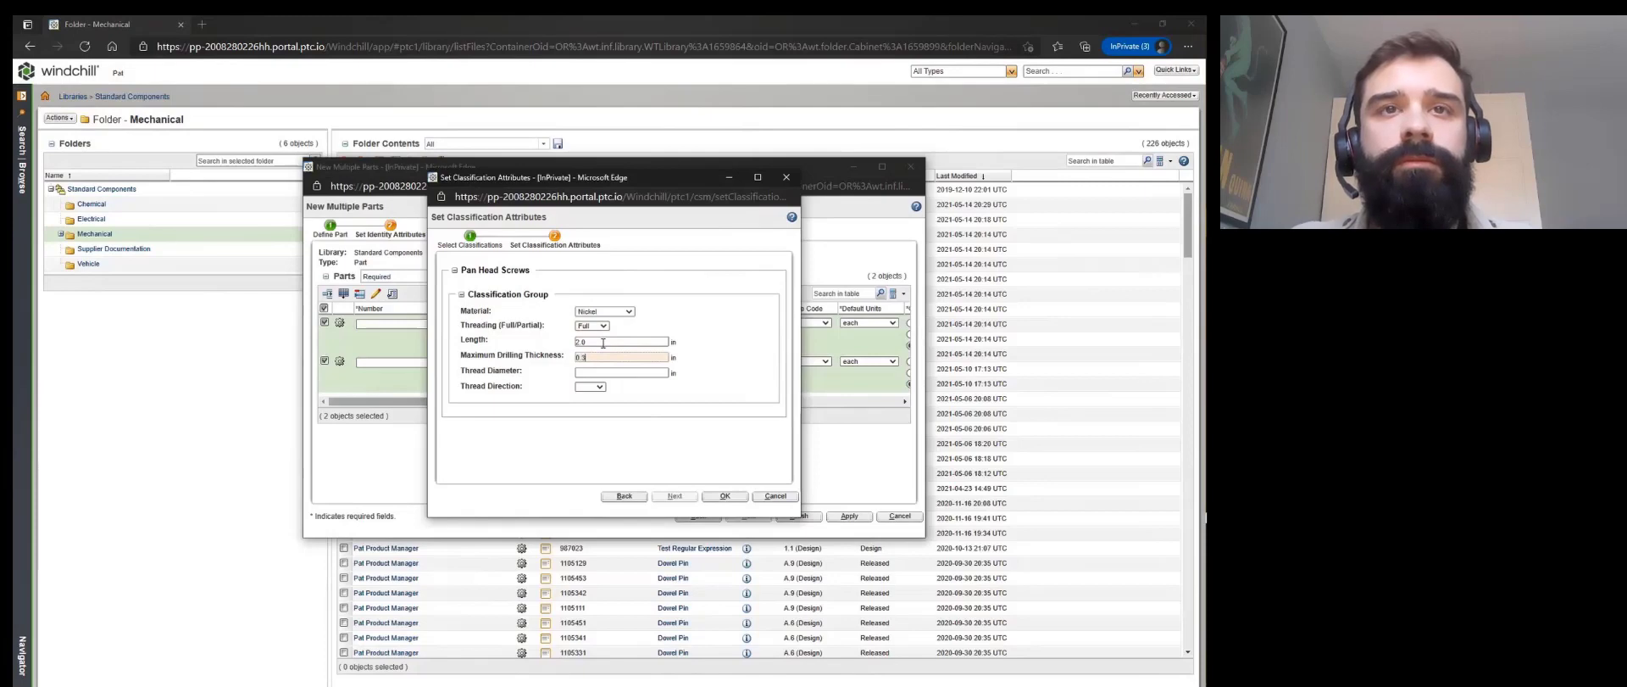
pyautogui.write('5')
pyautogui.press('Tab')
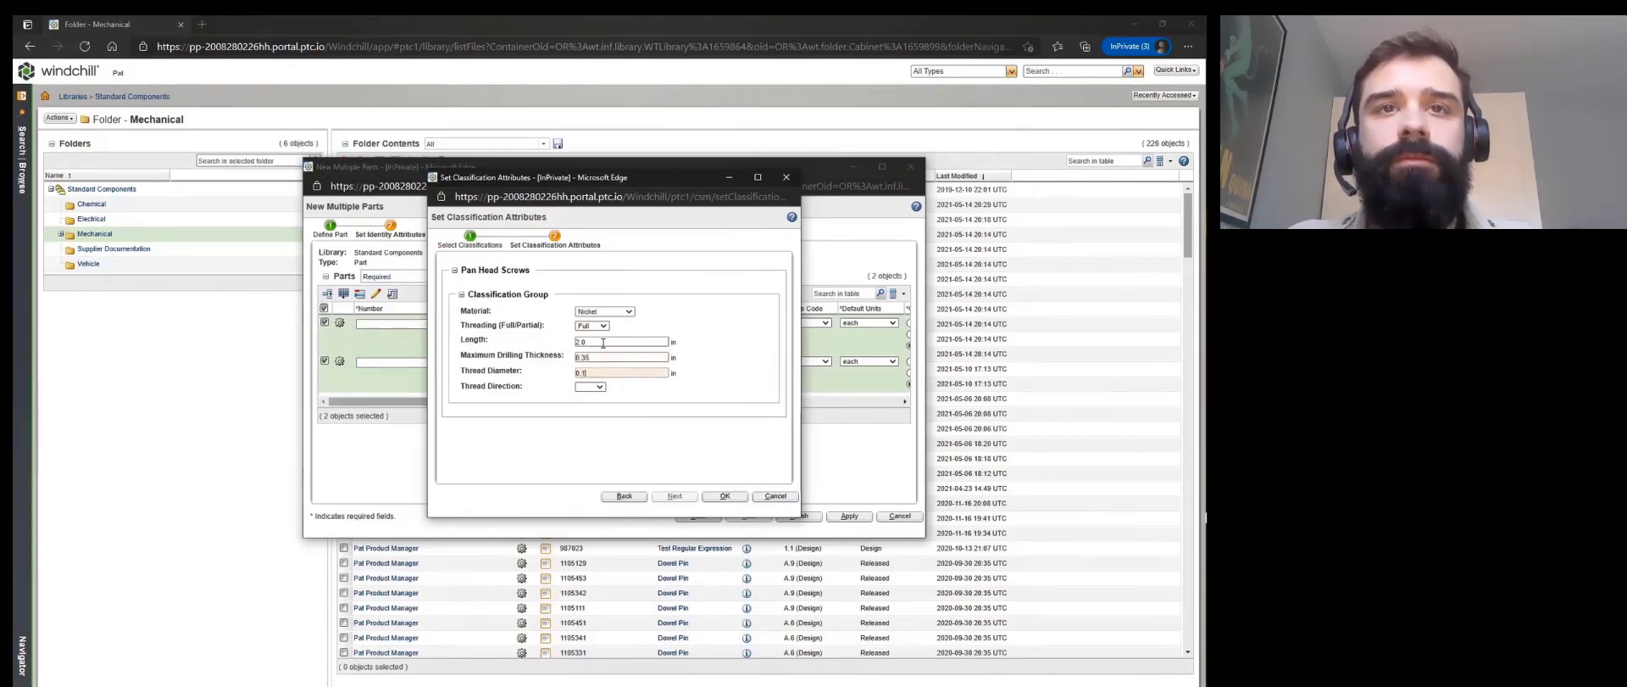
pyautogui.press('Tab')
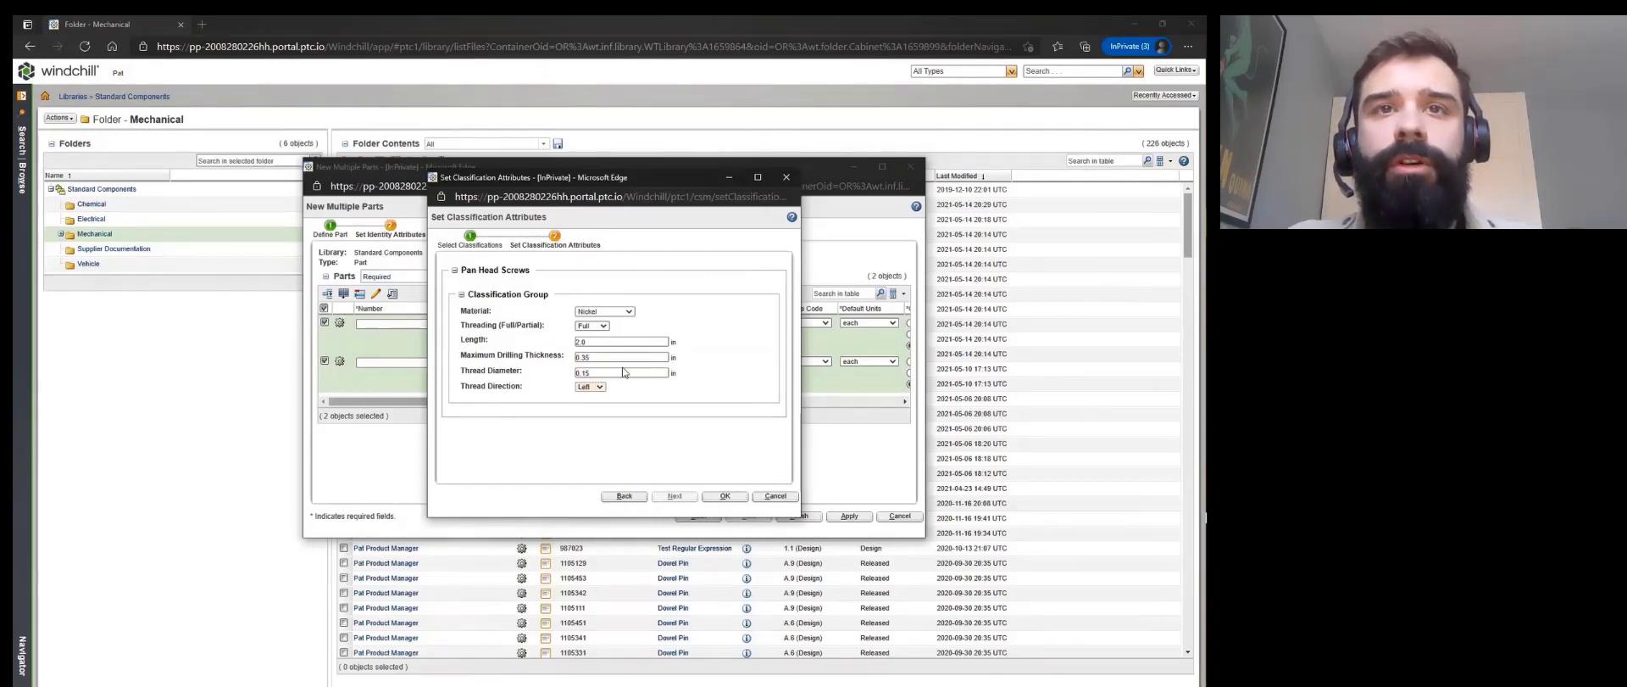
pyautogui.click(725, 497)
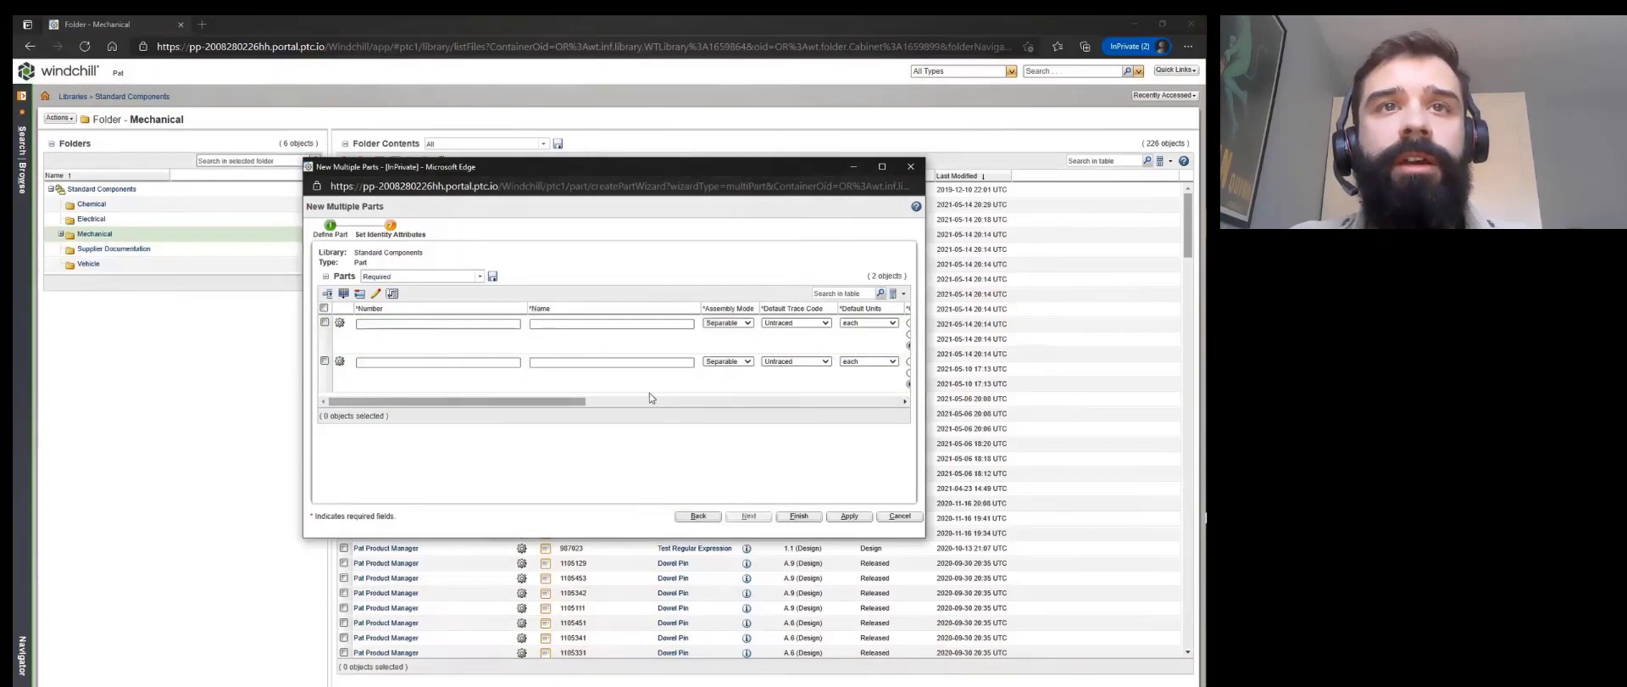
# - Name the first new part BOM2 and the second BOM3
pyautogui.click(590, 324)
pyautogui.write('BO')
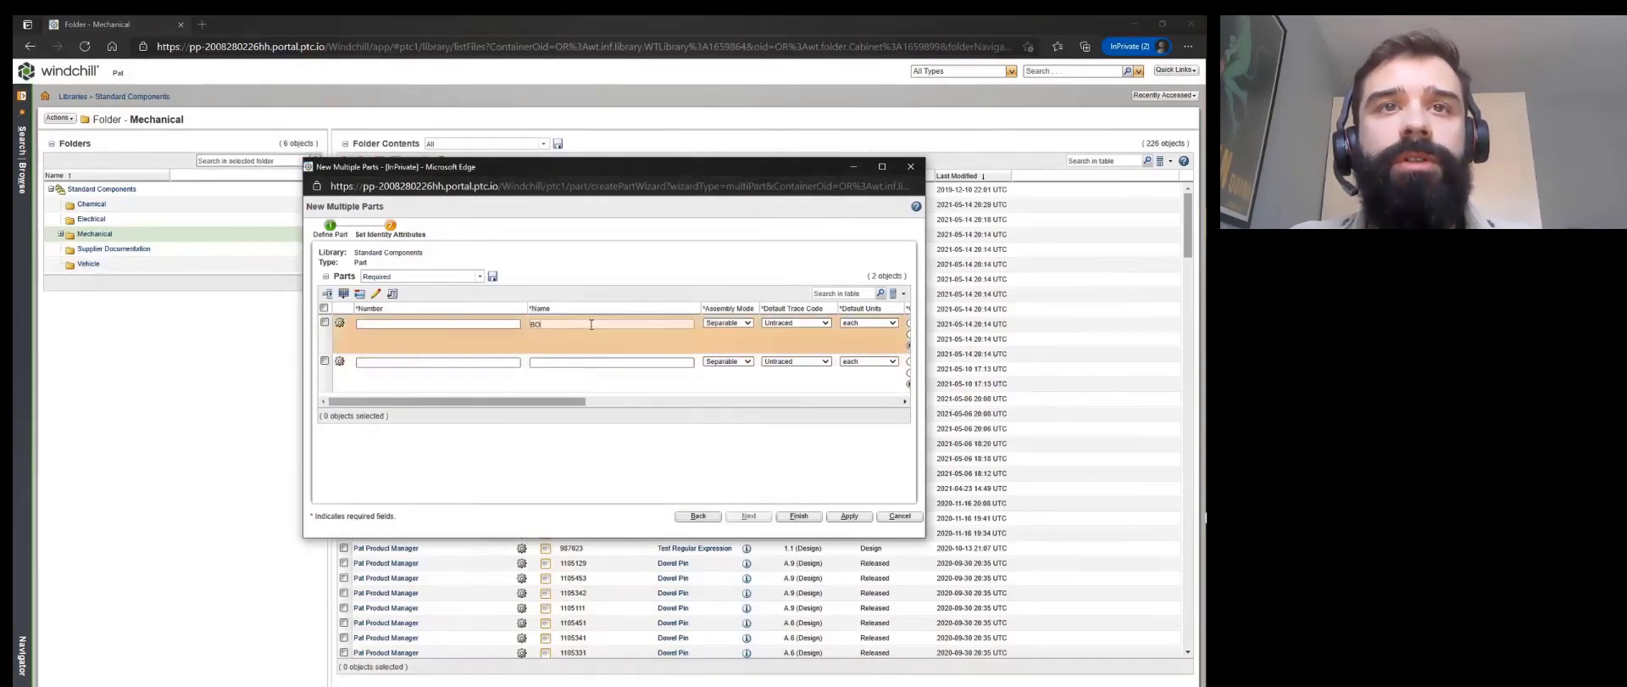
pyautogui.write('M2')
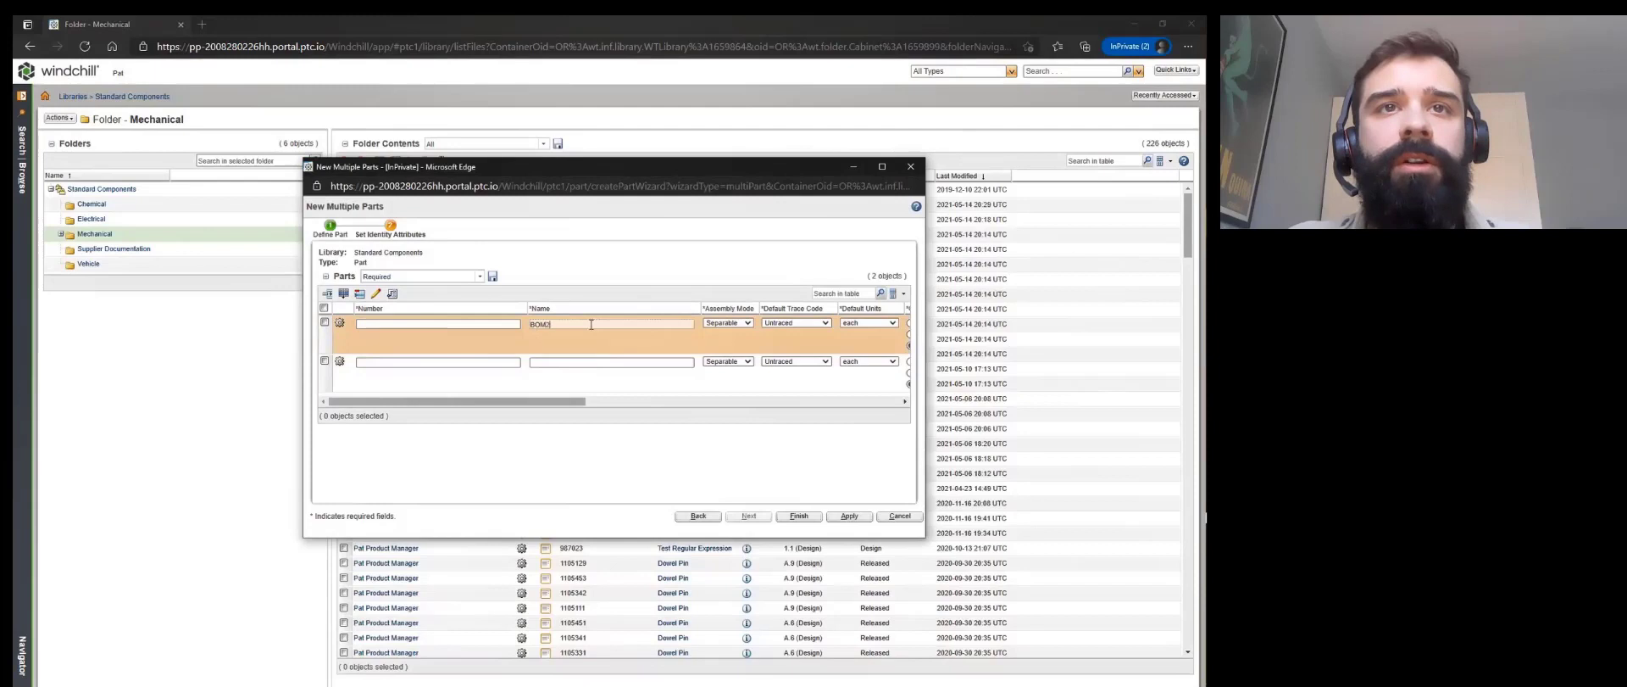
pyautogui.click(584, 361)
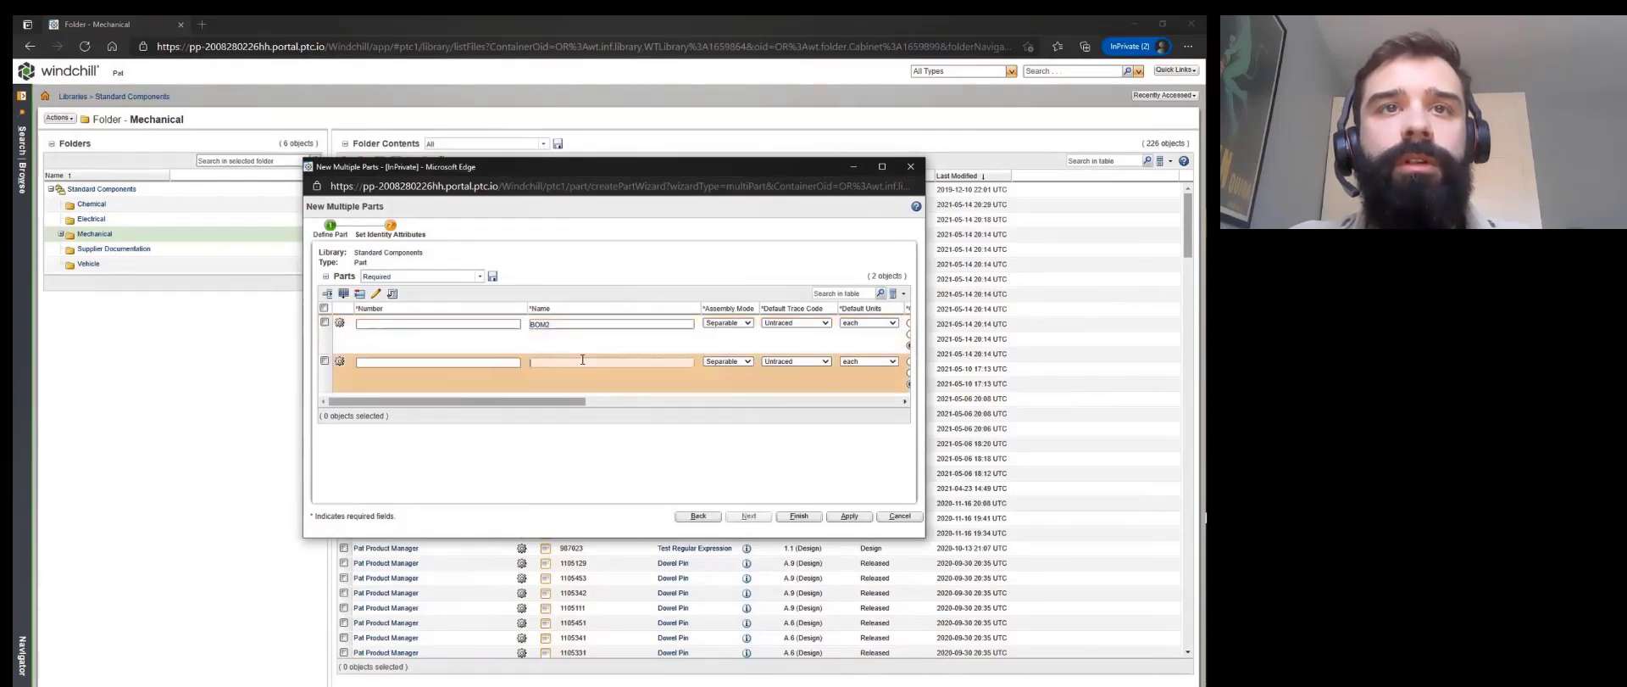
pyautogui.write('BO')
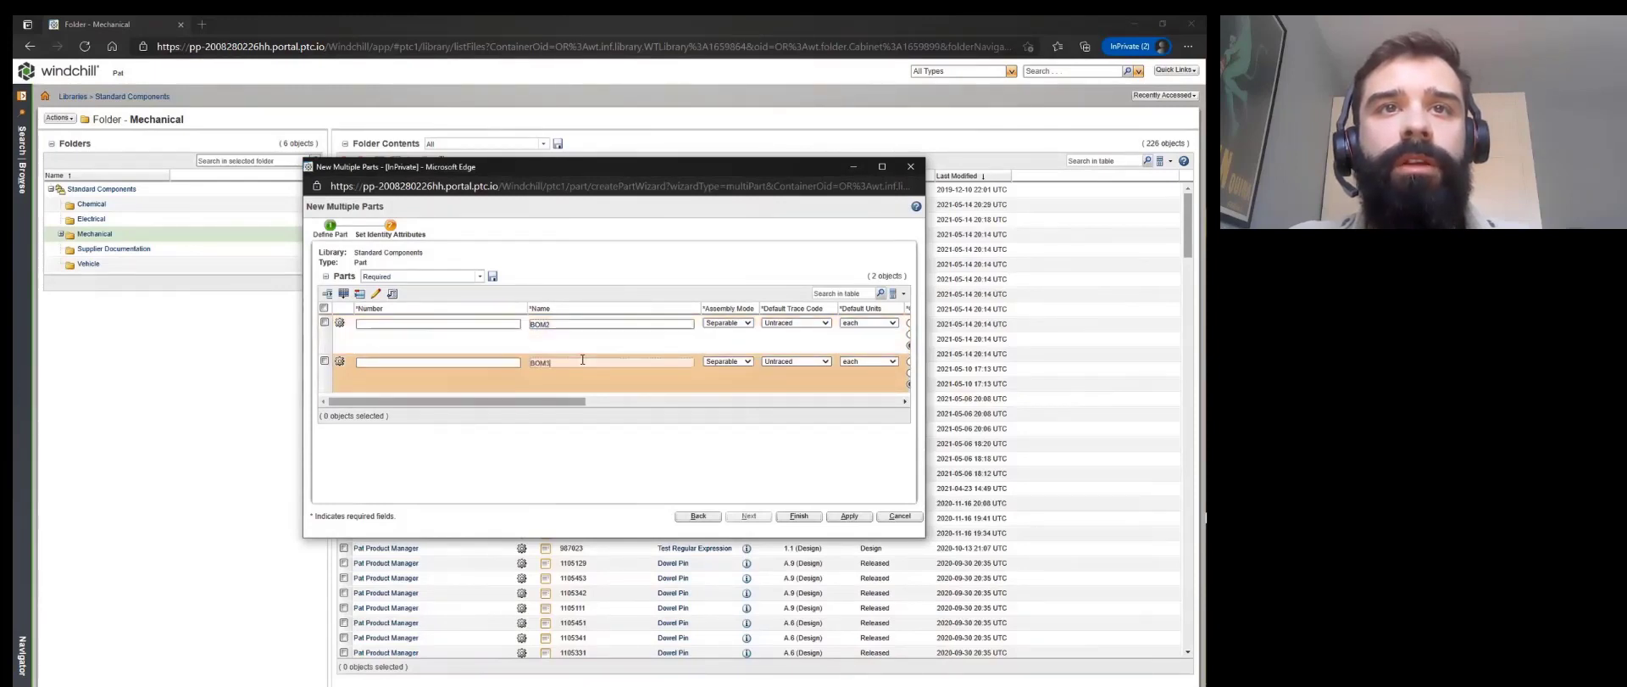
pyautogui.write('M3')
# - Number BOM2 as 11111222 and BOM3 as 11111444, and create both parts
pyautogui.click(478, 325)
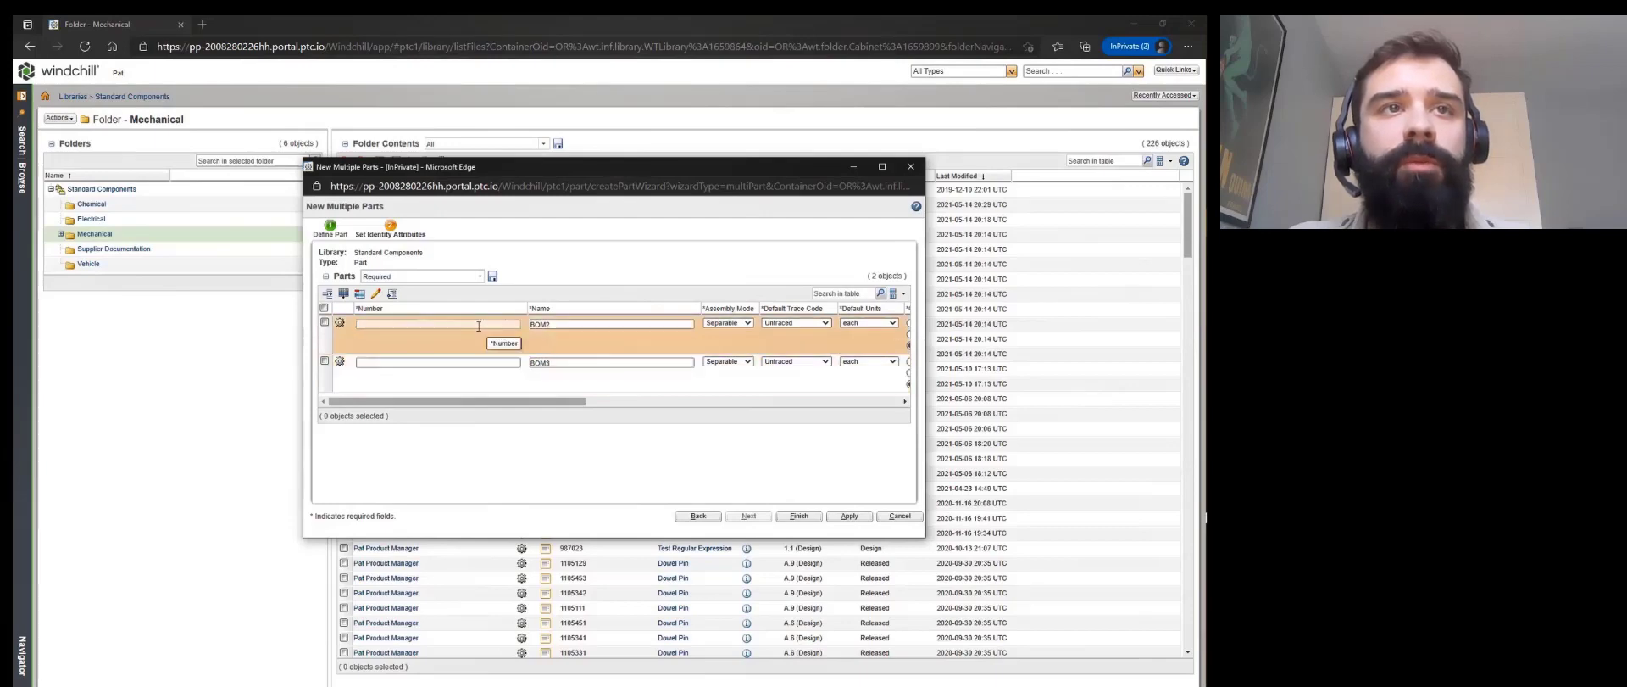
pyautogui.write('11111222')
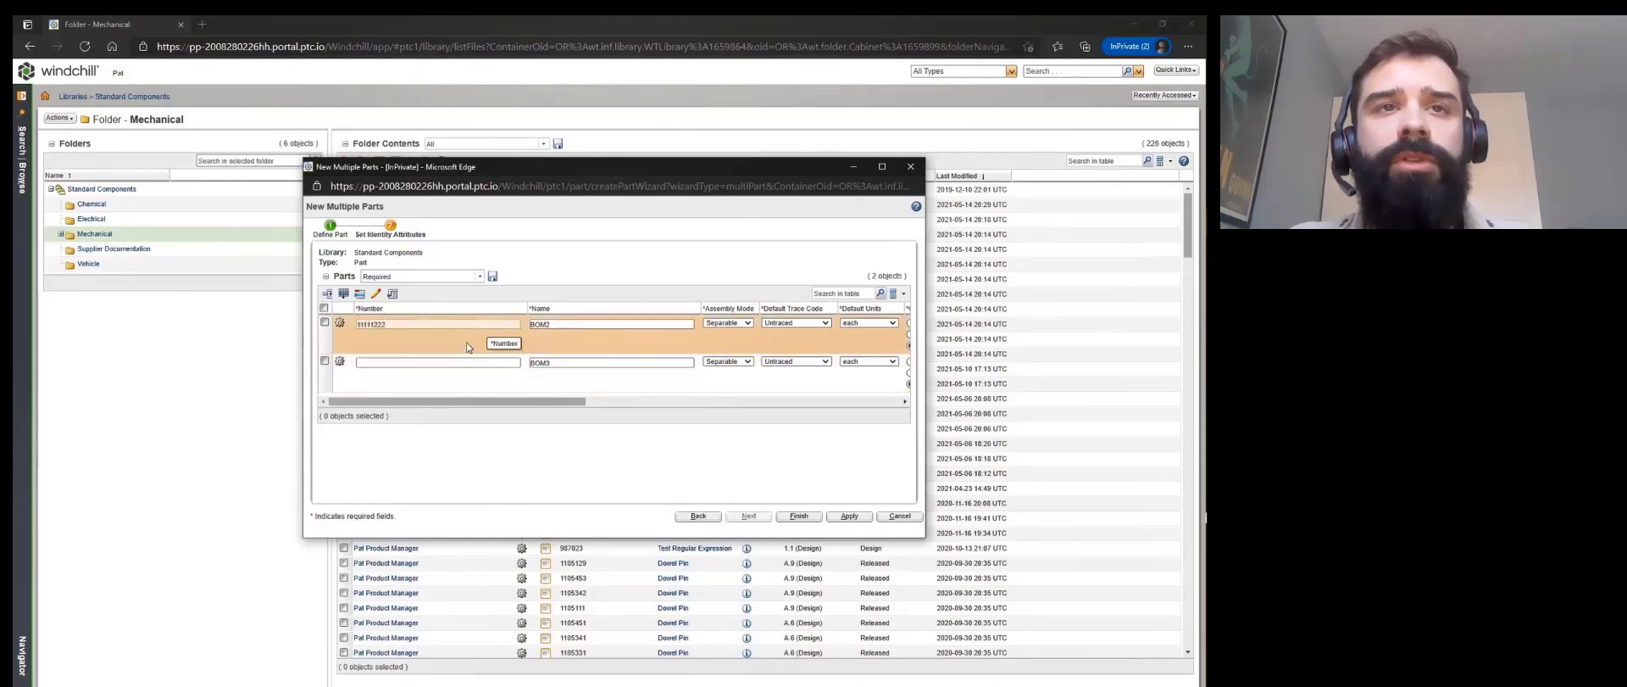
pyautogui.click(464, 360)
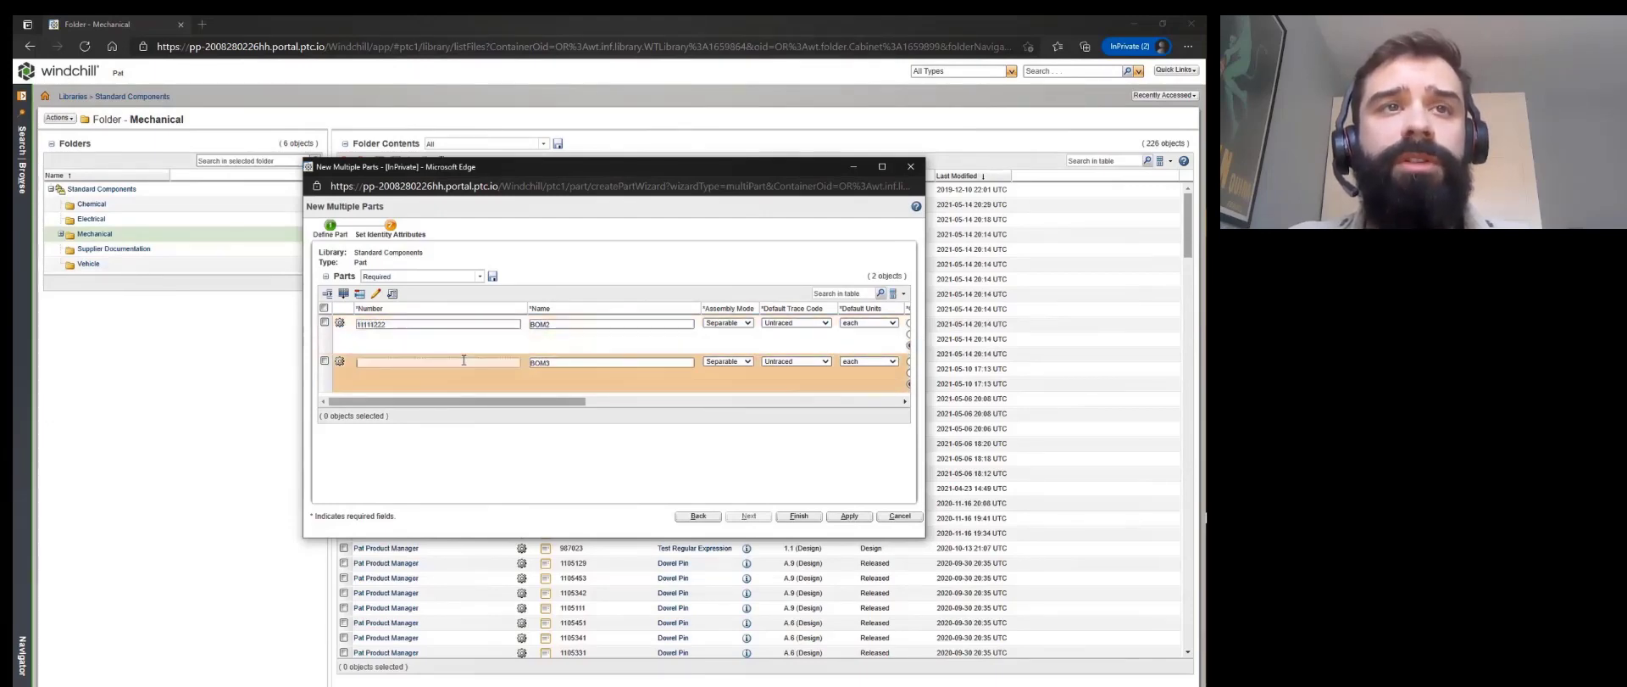
pyautogui.write('11111444')
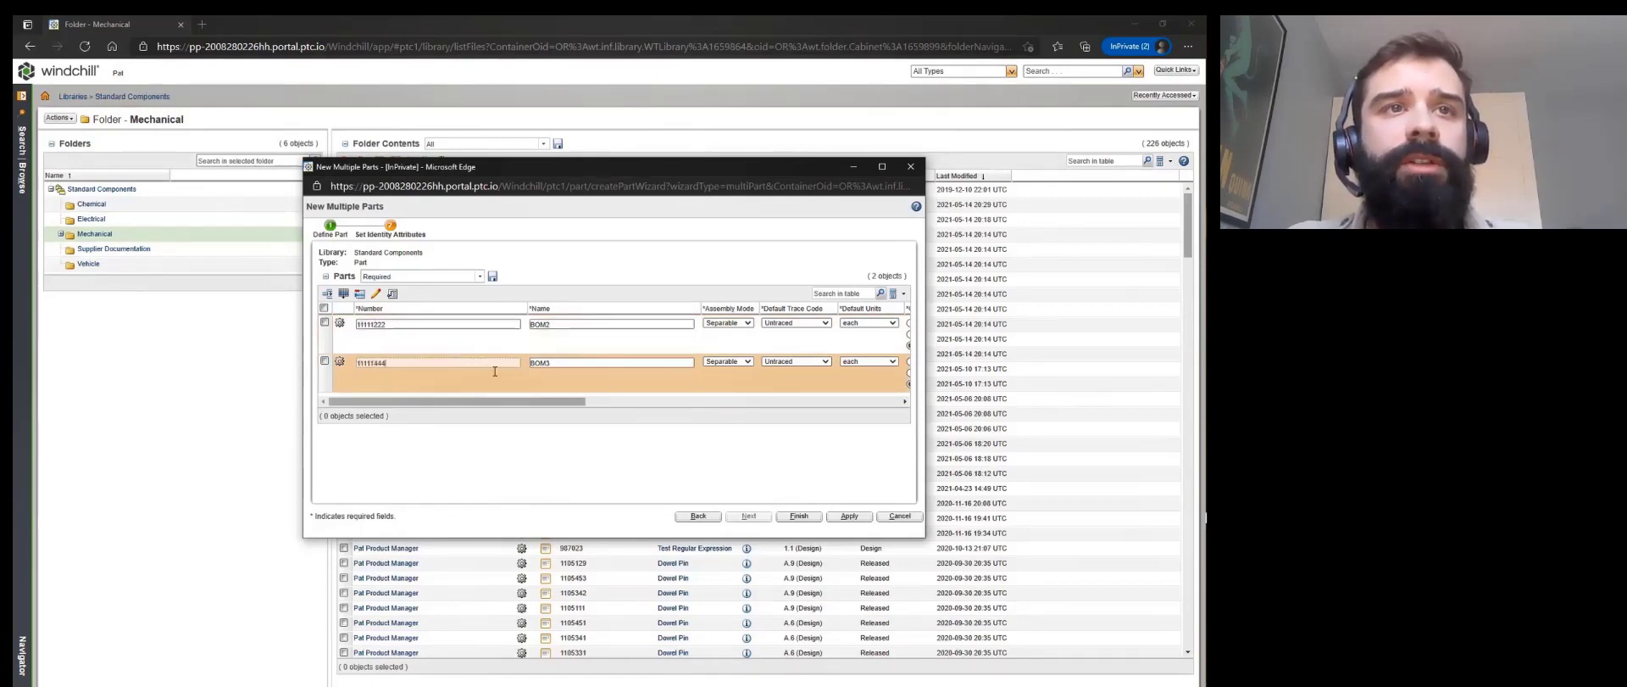
pyautogui.click(798, 516)
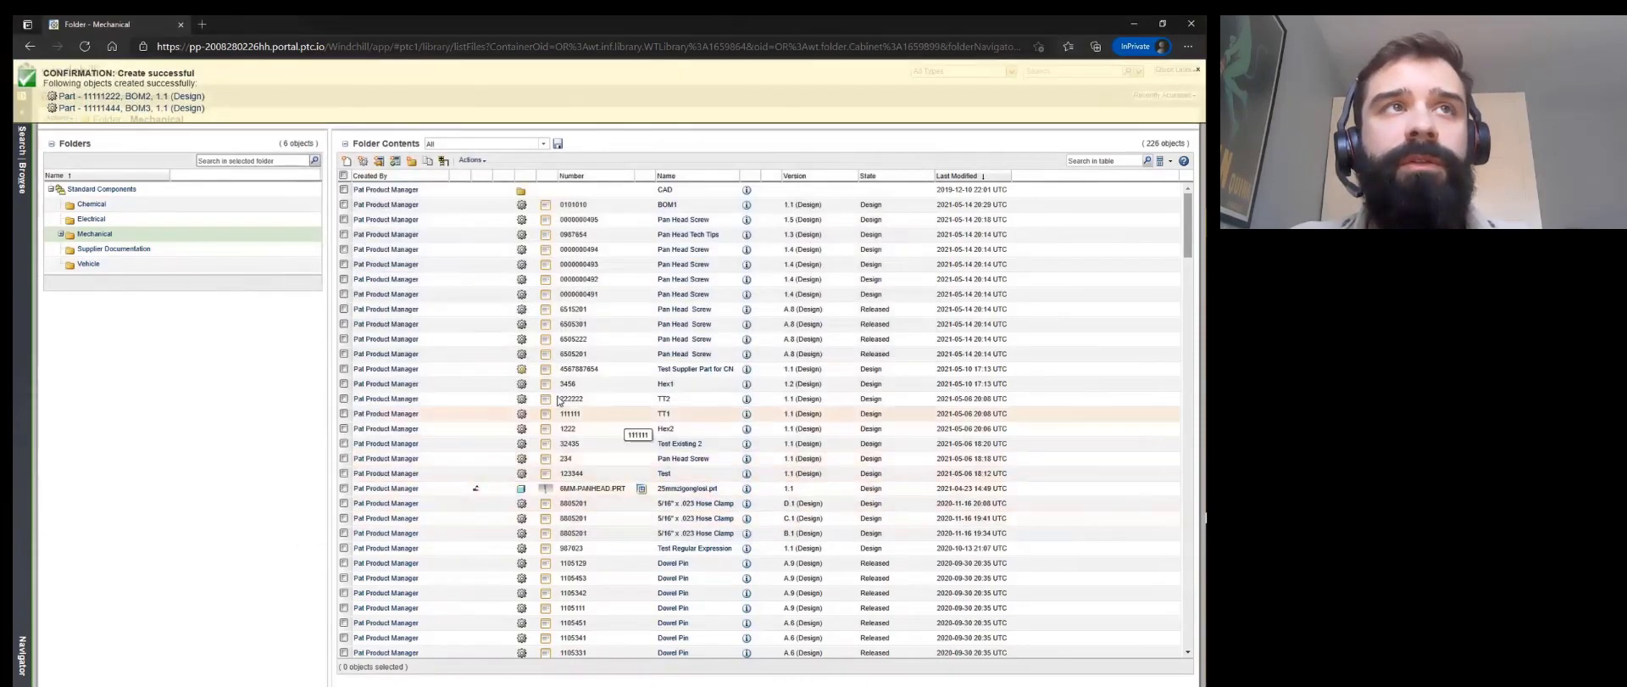
# - Examine the details and classification attributes of the new part BOM2, and return to the Mechanical folder
pyautogui.click(168, 98)
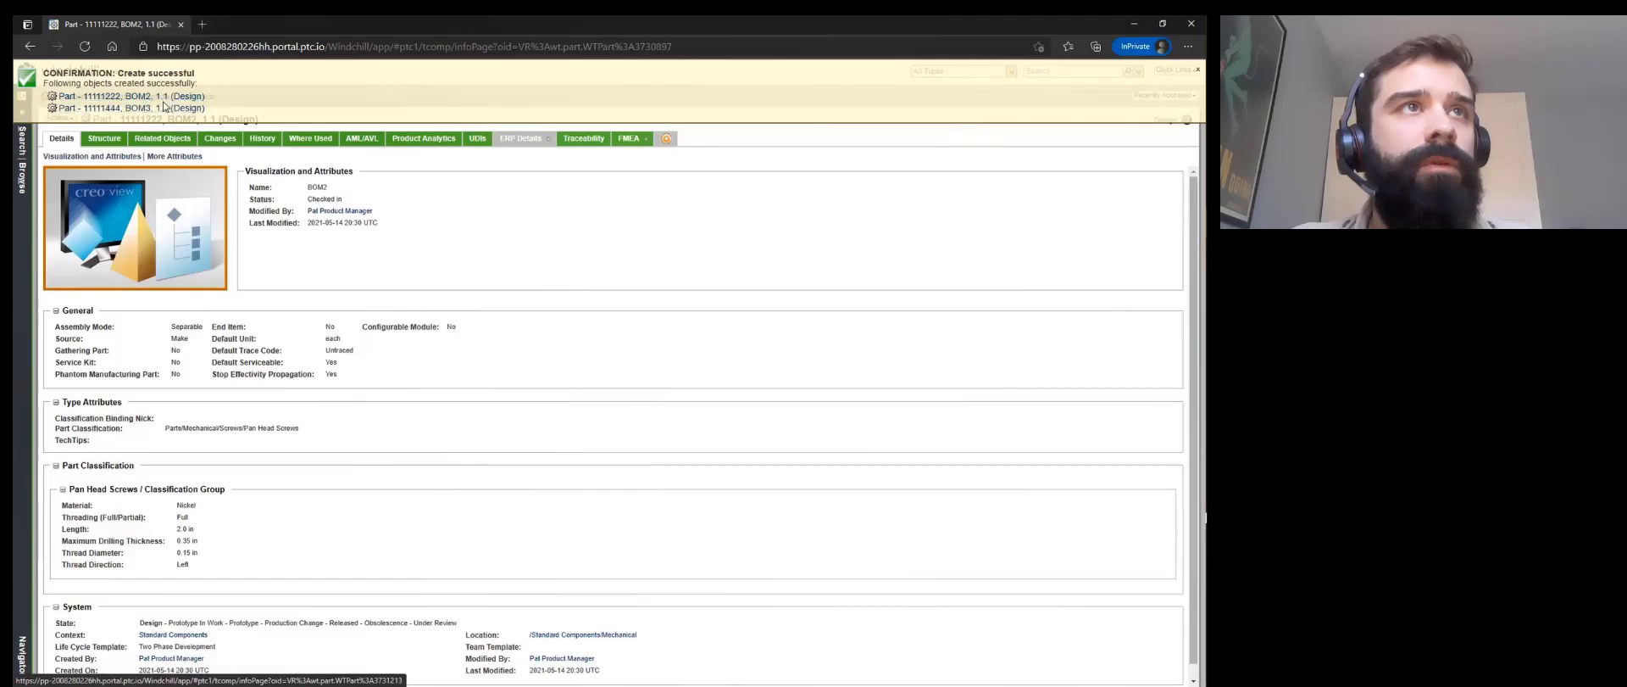
pyautogui.click(31, 47)
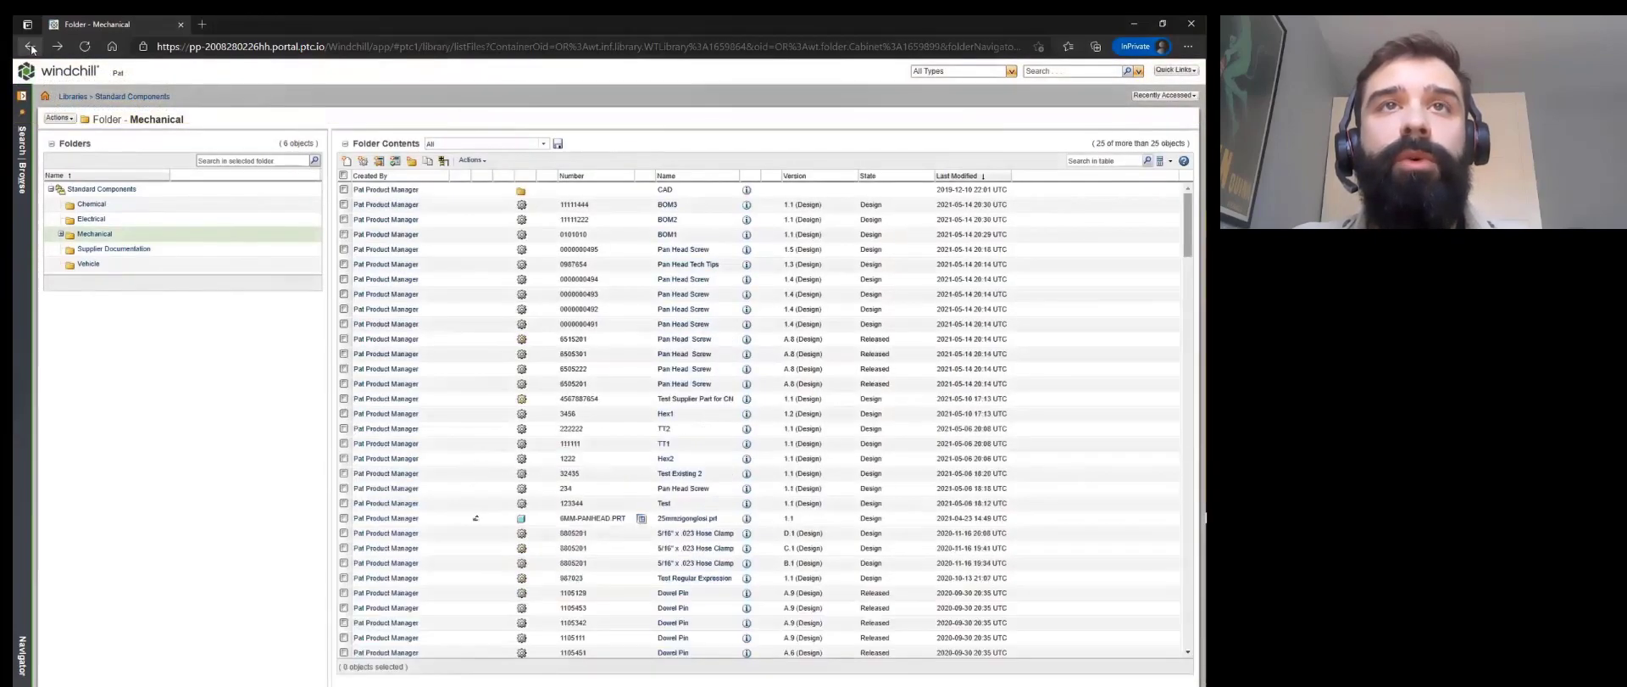
# - Filter the Mechanical folder contents by "pan" and select all matching objects except the PANHEAD CAD part
pyautogui.click(1114, 158)
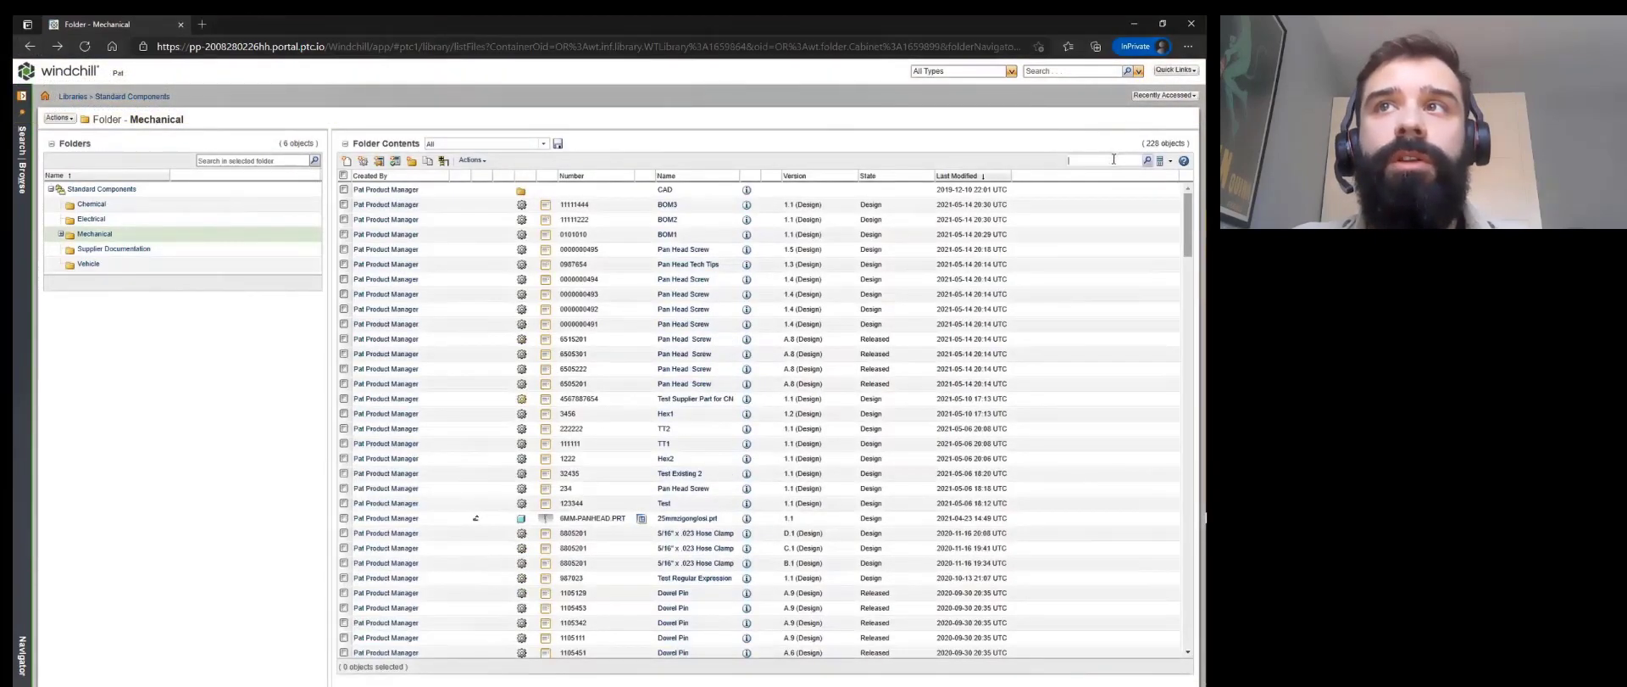
pyautogui.write('pan')
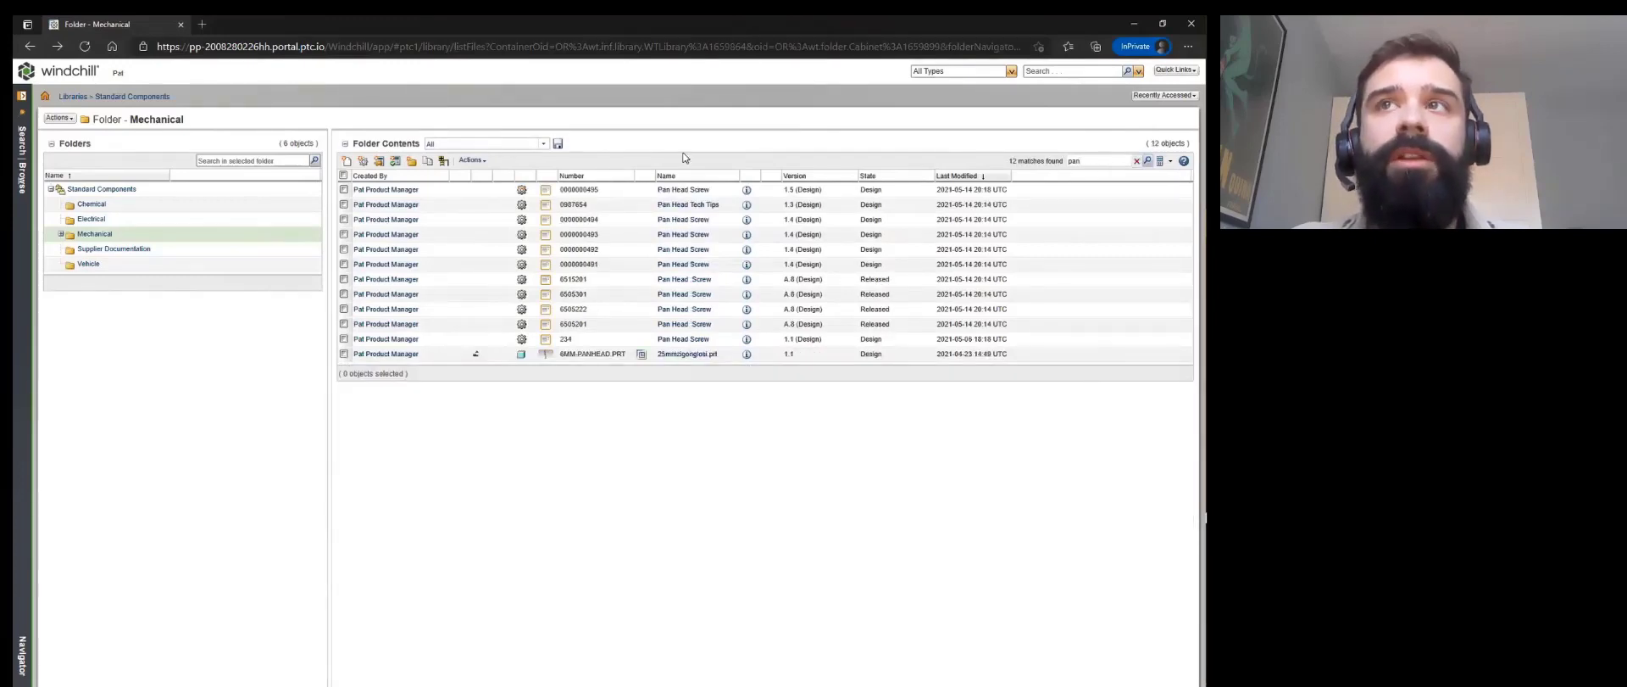
pyautogui.click(343, 175)
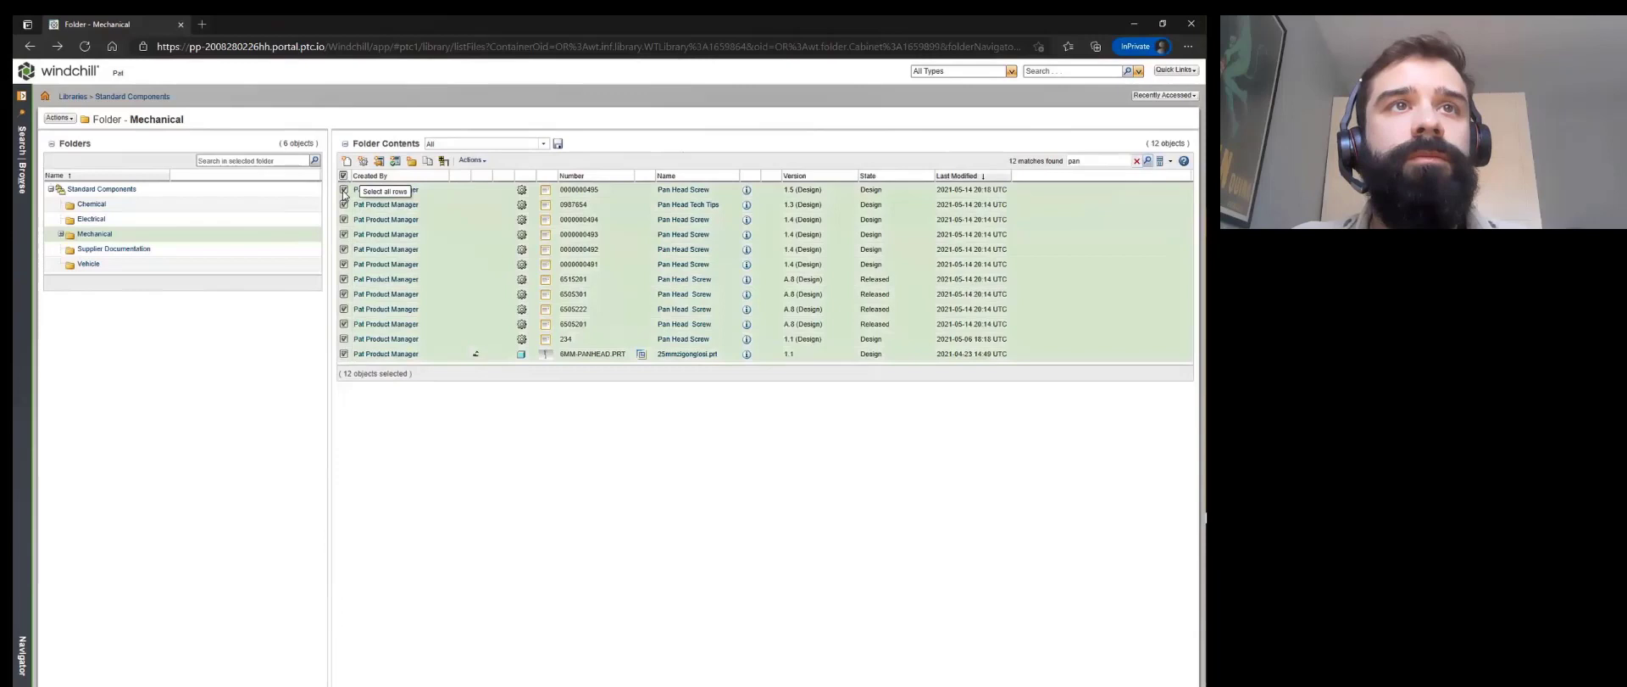
pyautogui.click(343, 353)
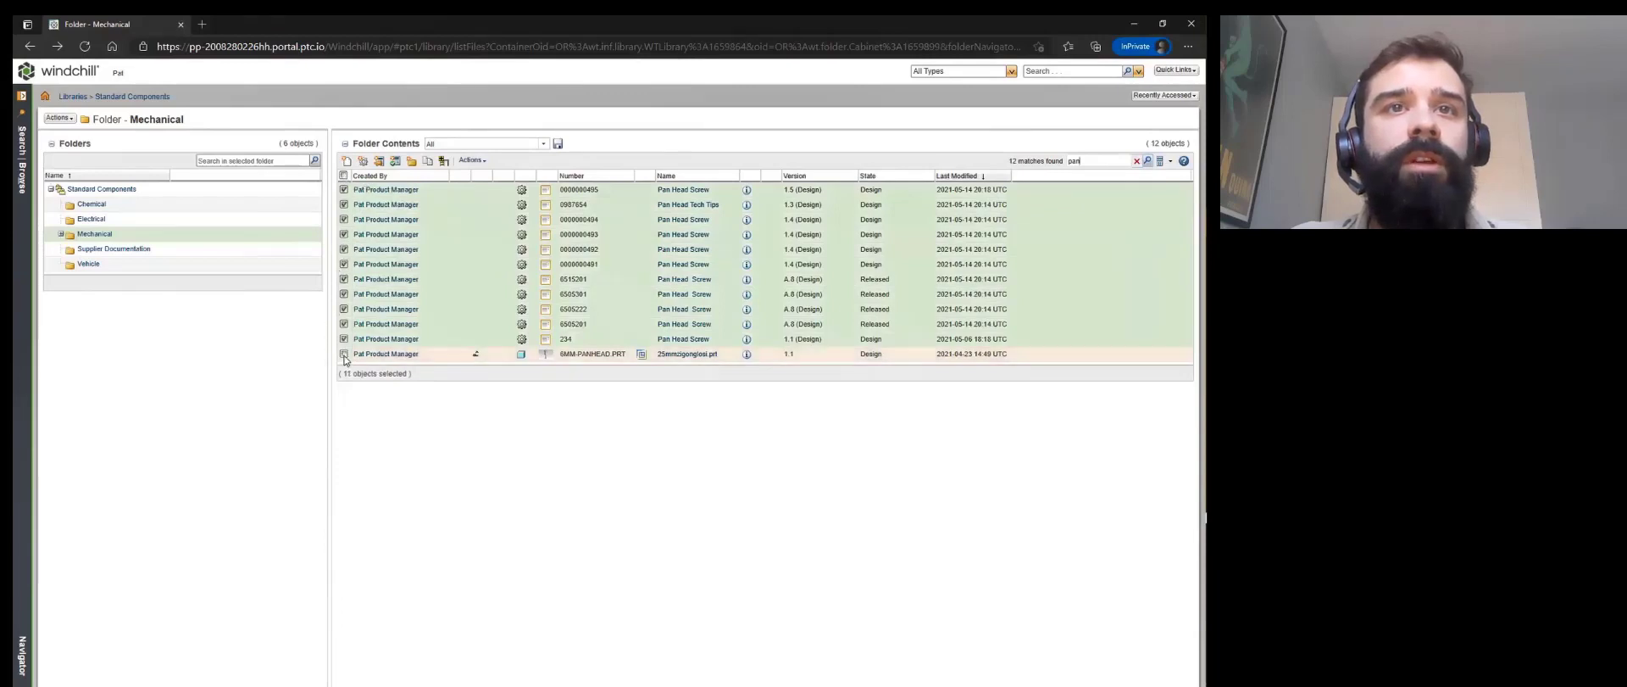
# - Export the selected parts as an importable XLS spreadsheet with the Parts option and the file name BOMExport
pyautogui.click(472, 160)
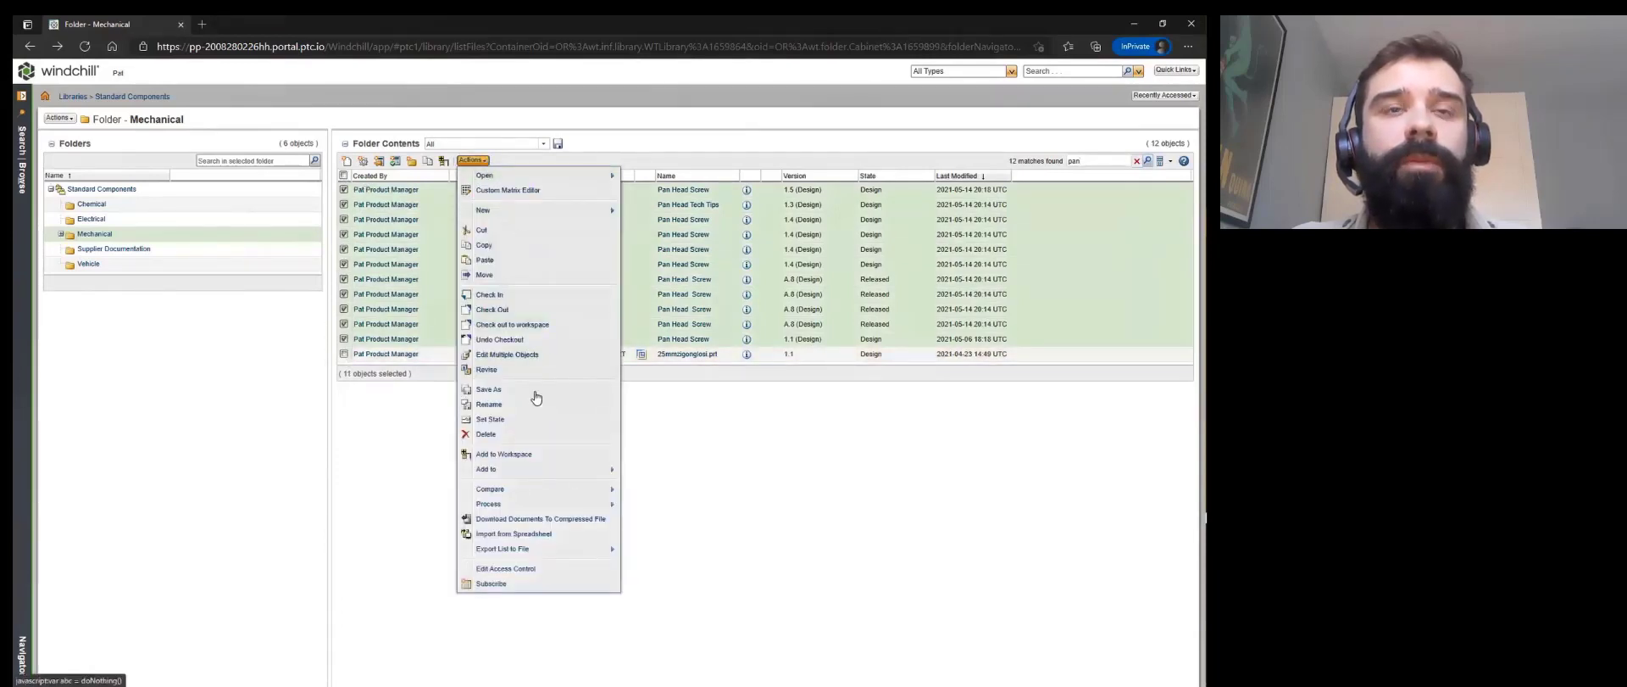
pyautogui.moveTo(534, 551)
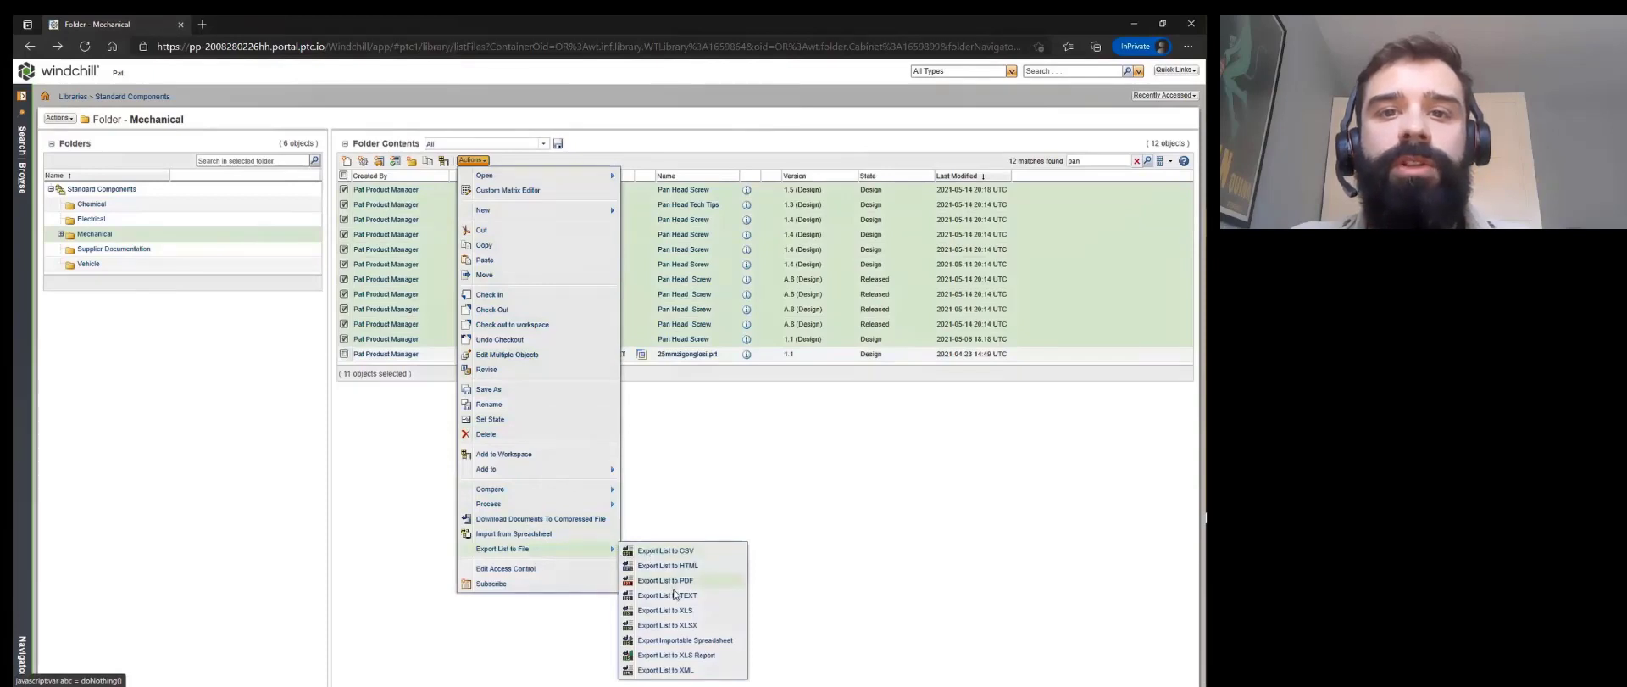
pyautogui.click(684, 640)
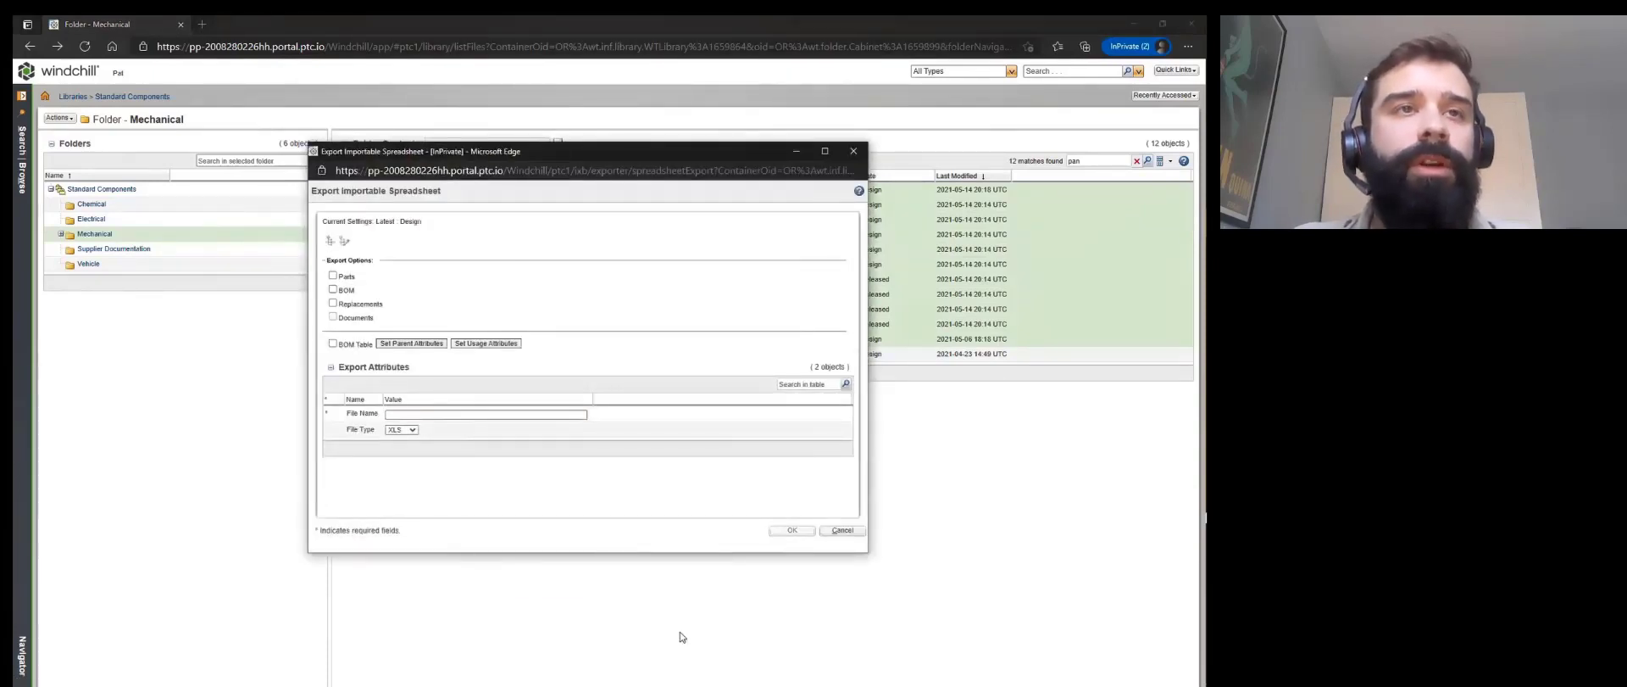
pyautogui.click(332, 275)
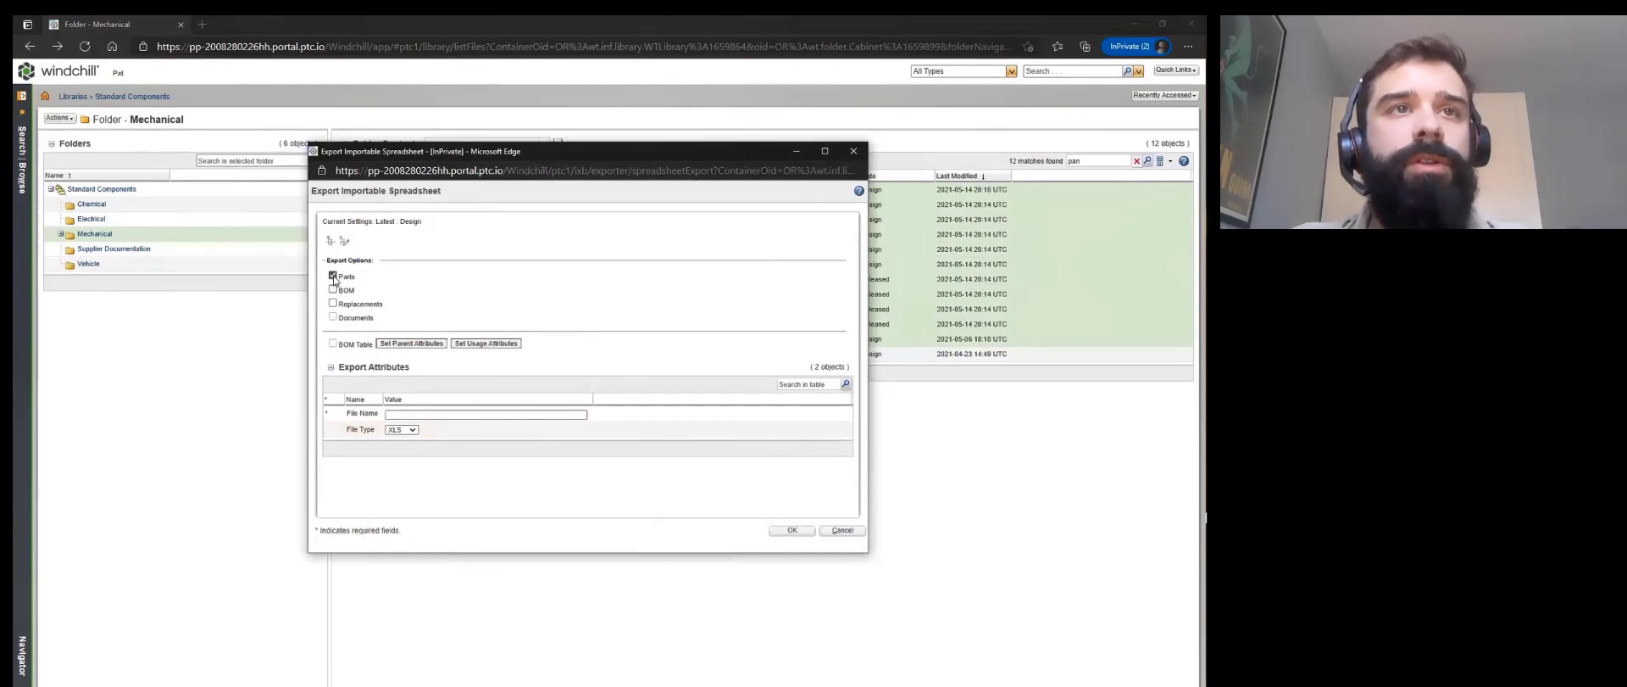
pyautogui.click(427, 412)
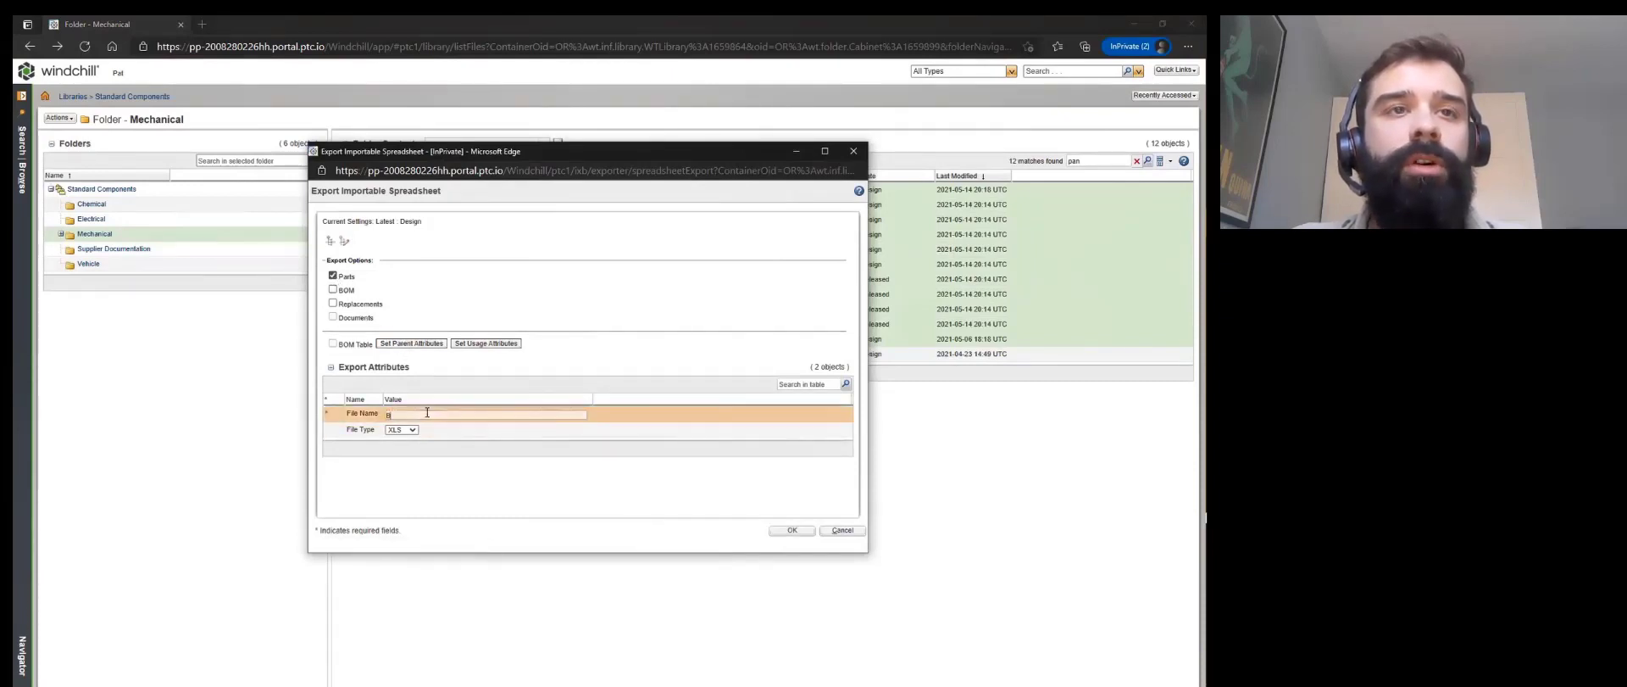
pyautogui.write('BOMExport')
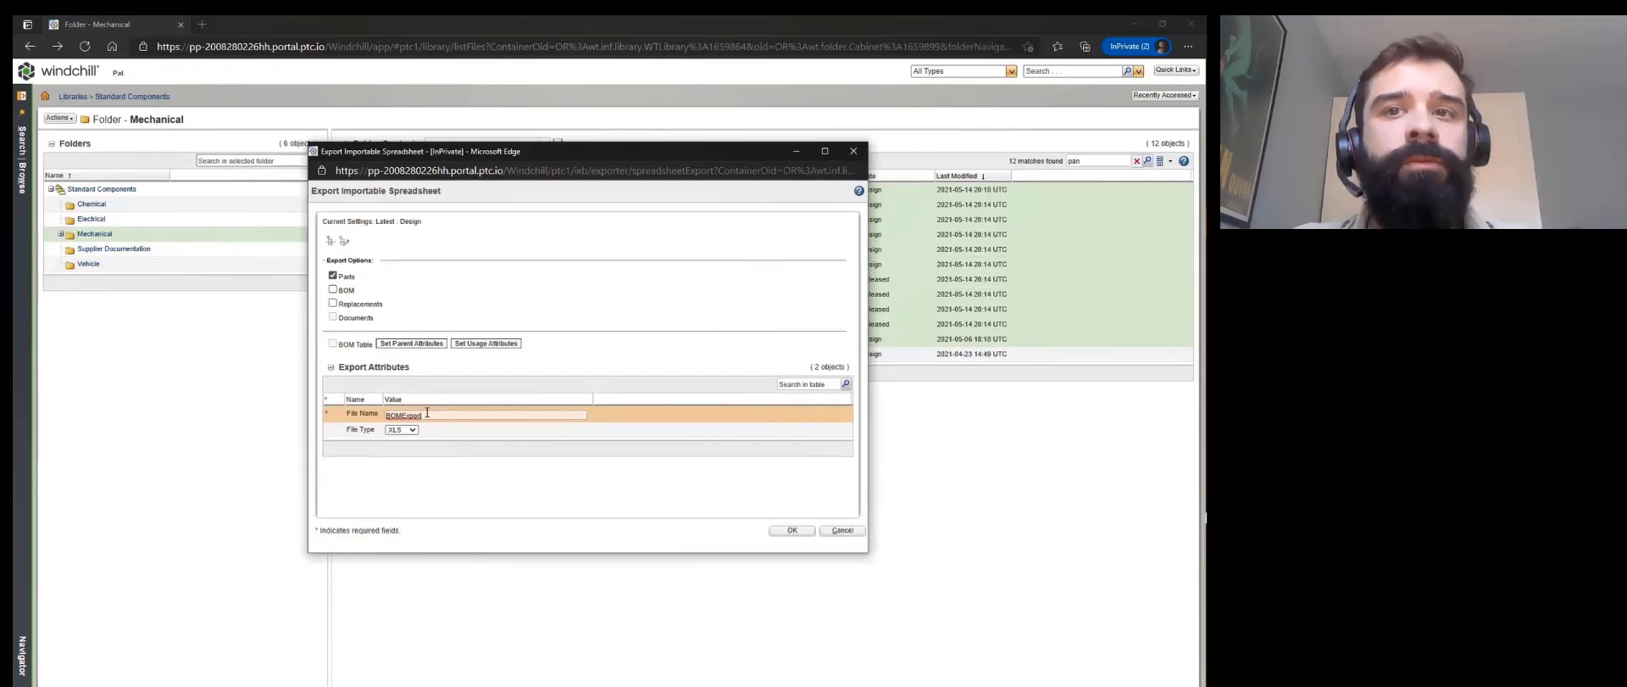
pyautogui.click(795, 532)
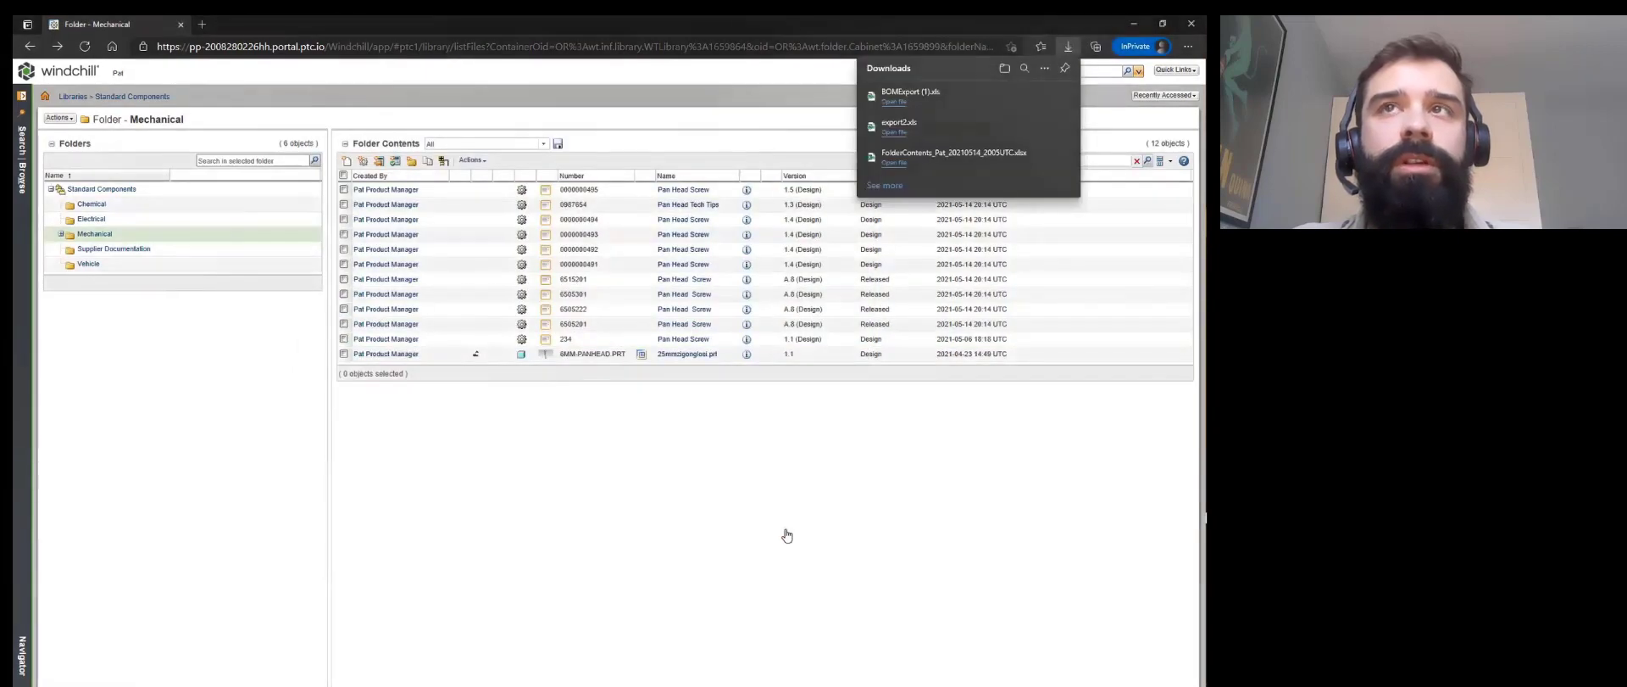
# - Open the downloaded BOMExport (1) spreadsheet in Excel with editing enabled and review its classification attribute columns
pyautogui.click(894, 103)
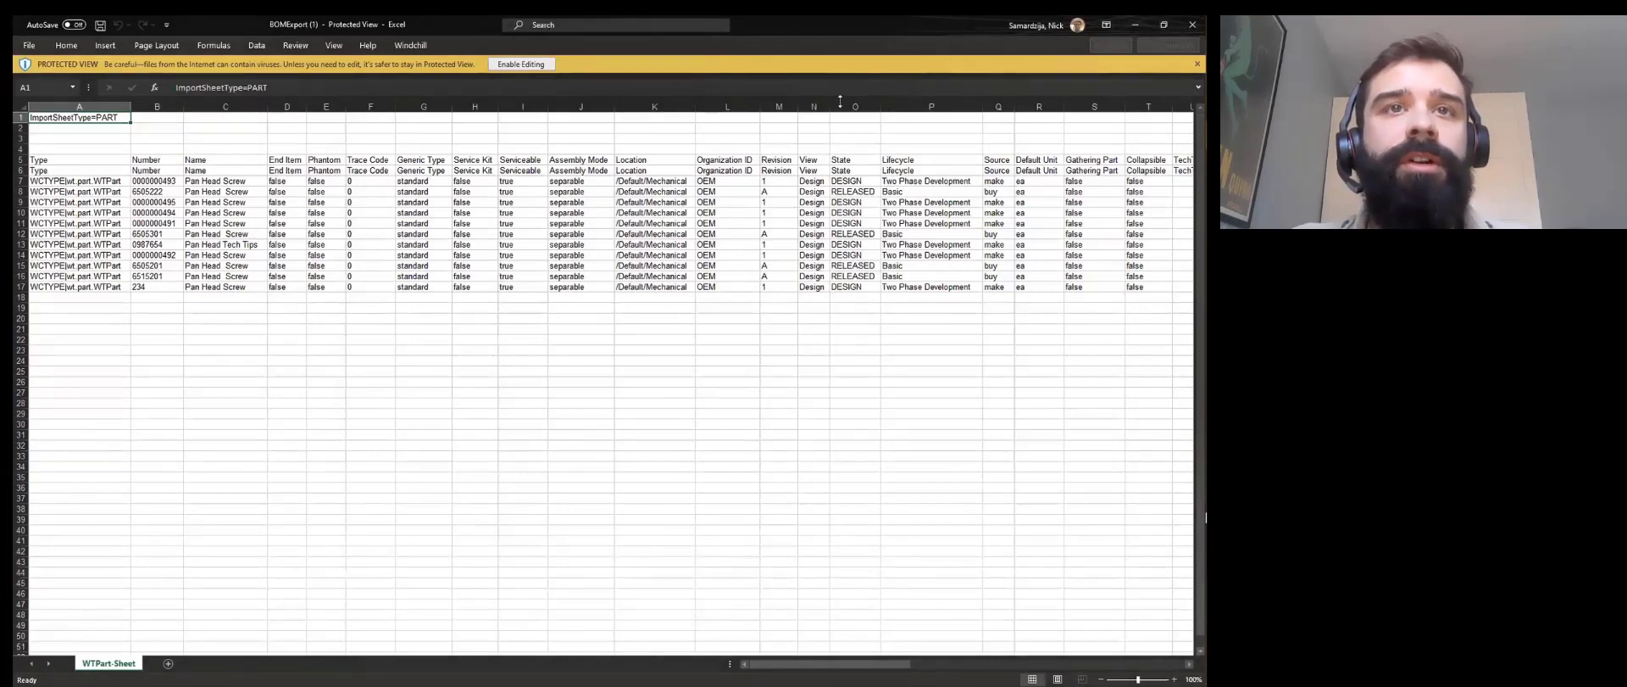
pyautogui.click(522, 64)
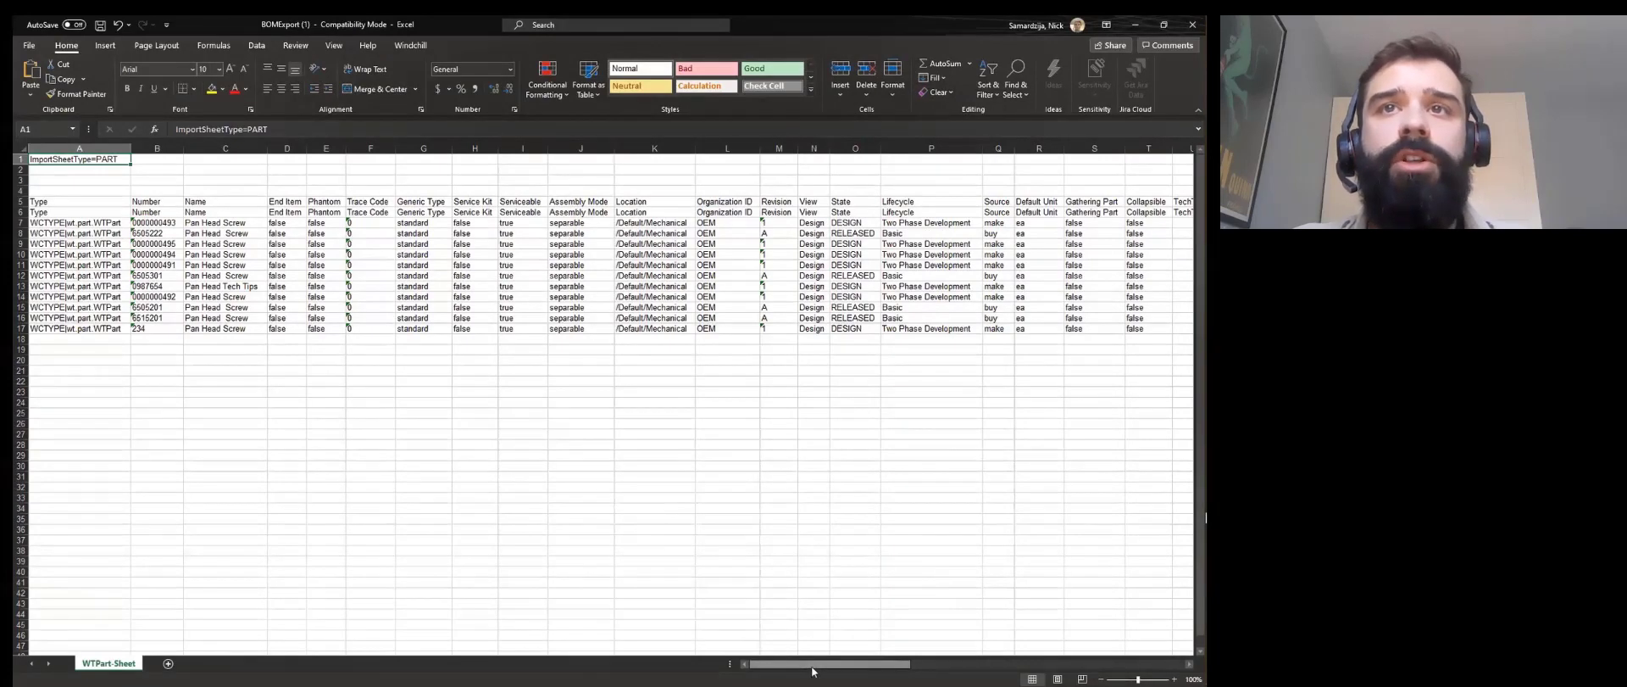
pyautogui.moveTo(812, 671); pyautogui.dragTo(996, 683)
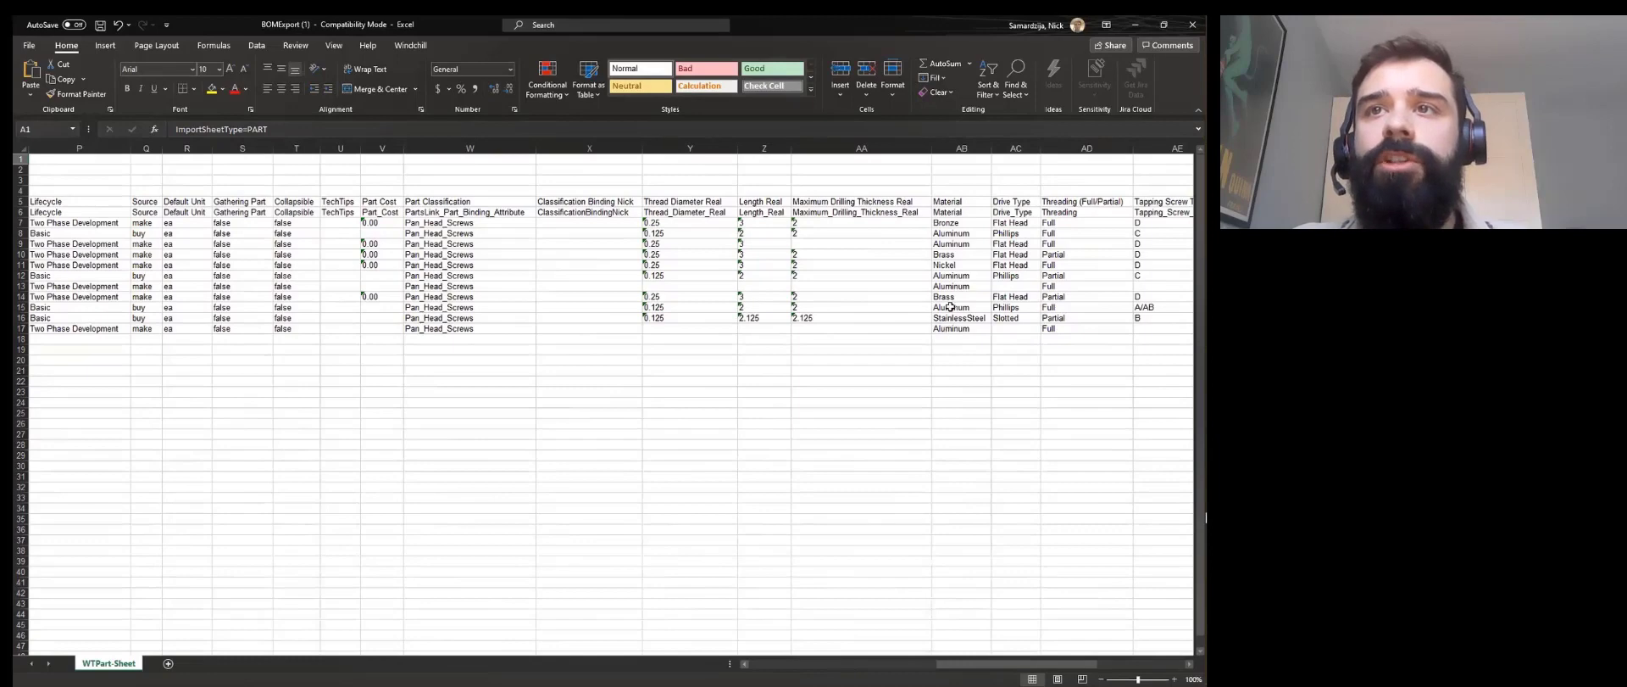
pyautogui.click(953, 298)
pyautogui.write('Bronze')
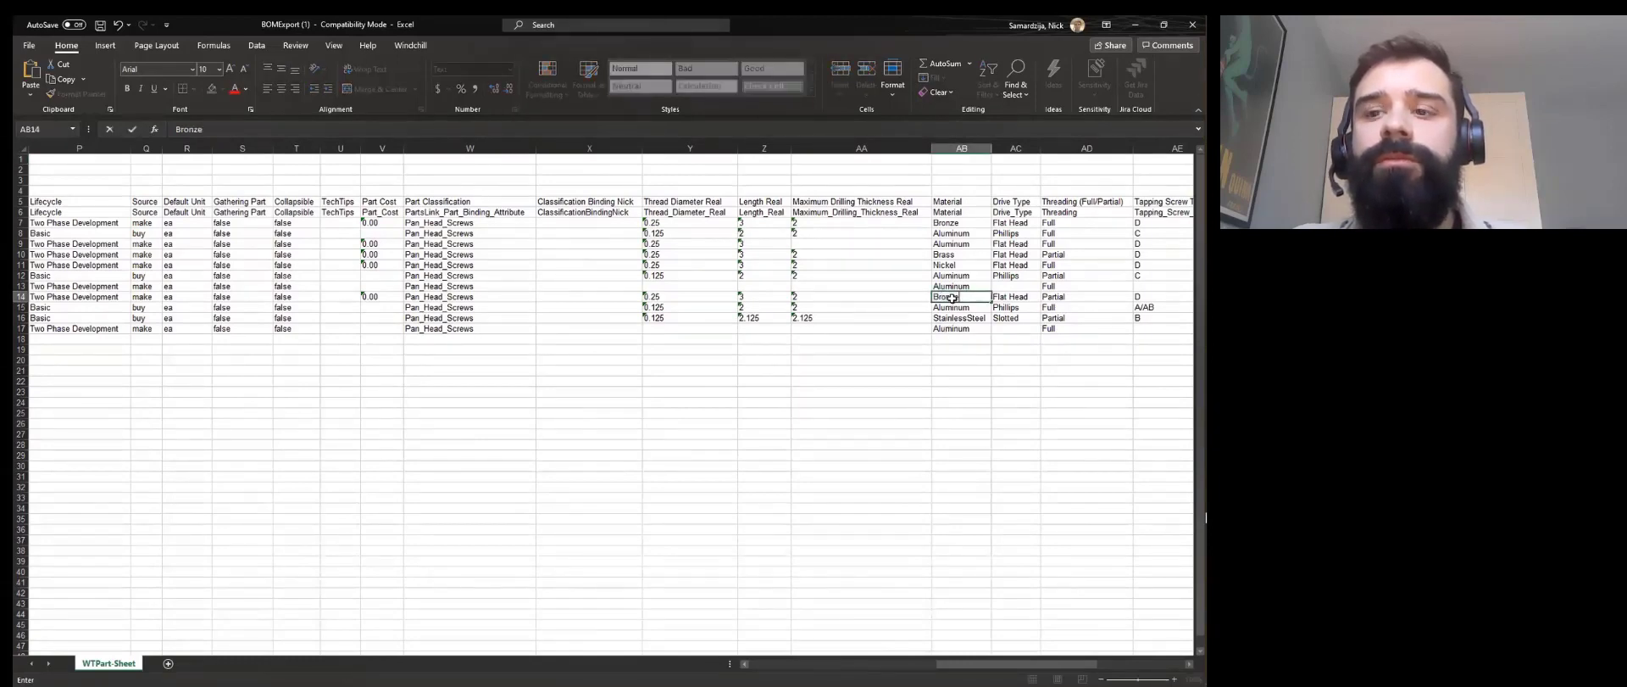
pyautogui.press('Tab')
pyautogui.write('Phillips')
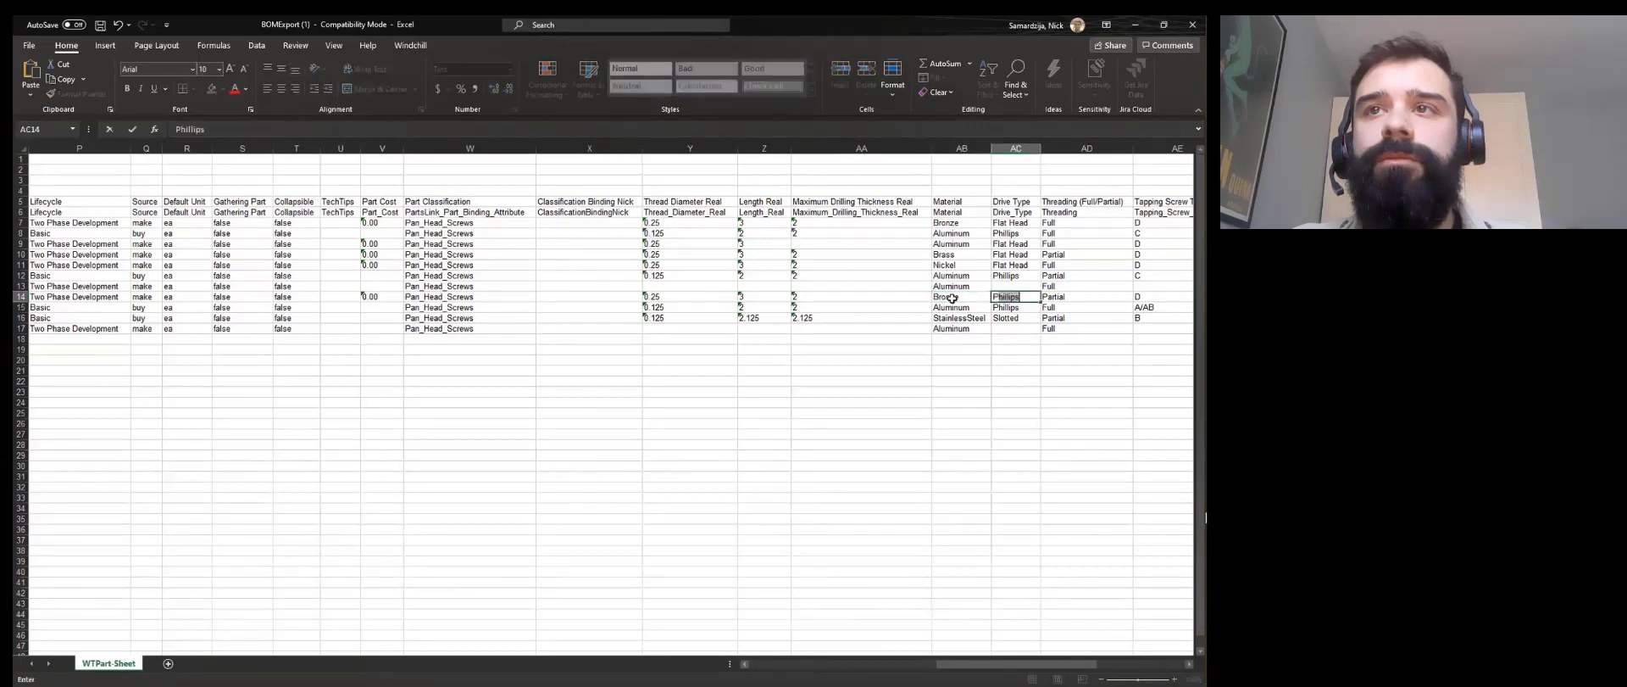
pyautogui.press('Return')
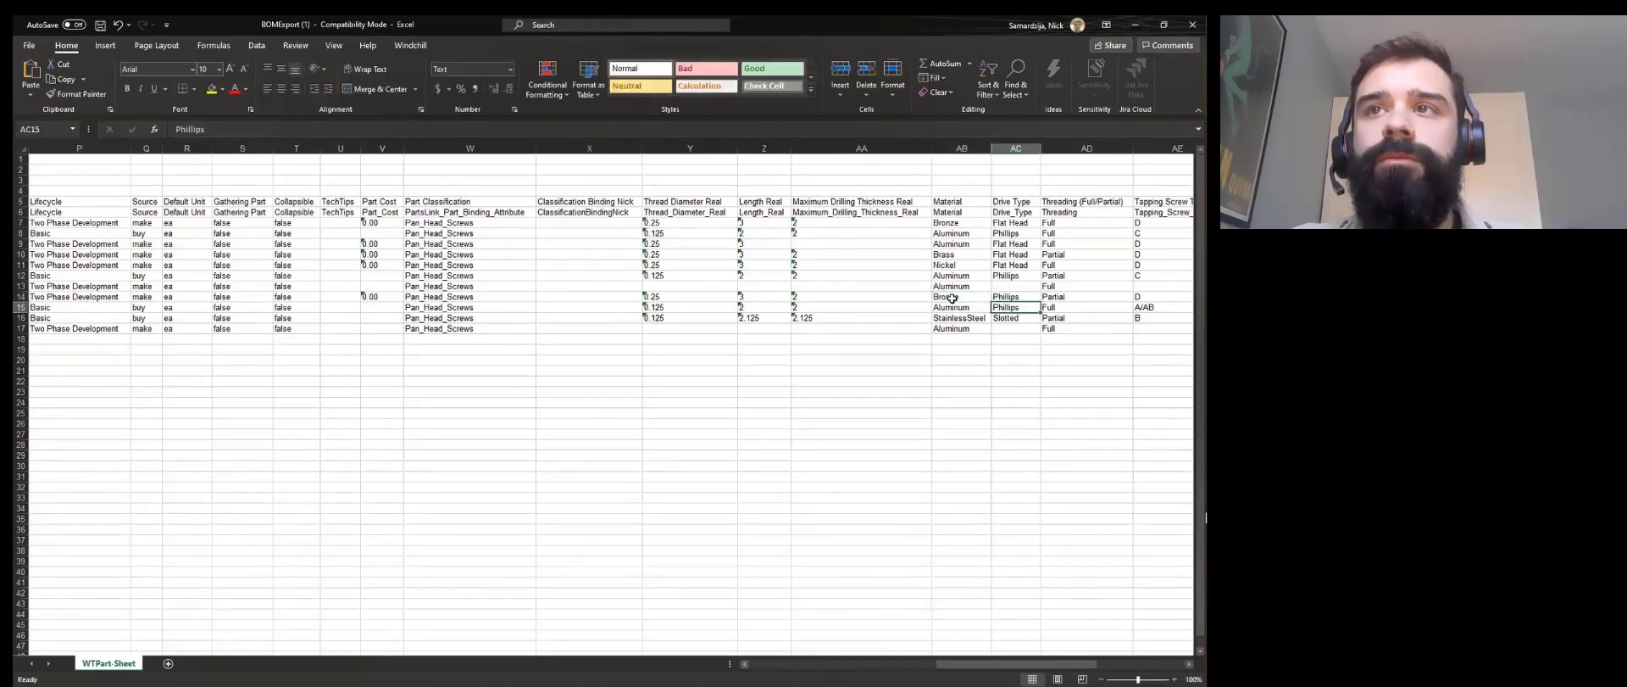
pyautogui.click(30, 47)
pyautogui.click(48, 186)
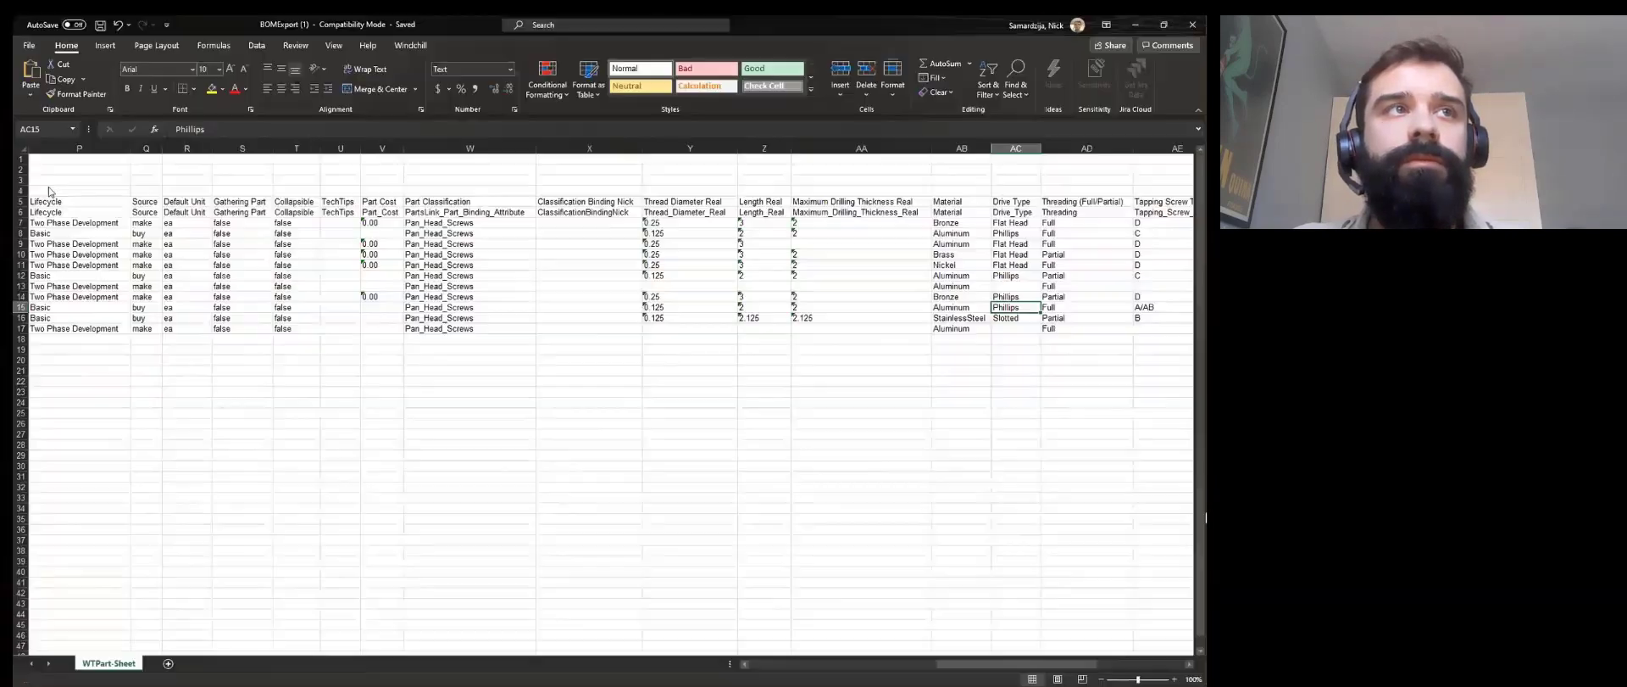
# - Switch back to Windchill and start an import from spreadsheet in the Mechanical folder using BOMExport (1).xls
pyautogui.hotkey('alt', 'Tab')
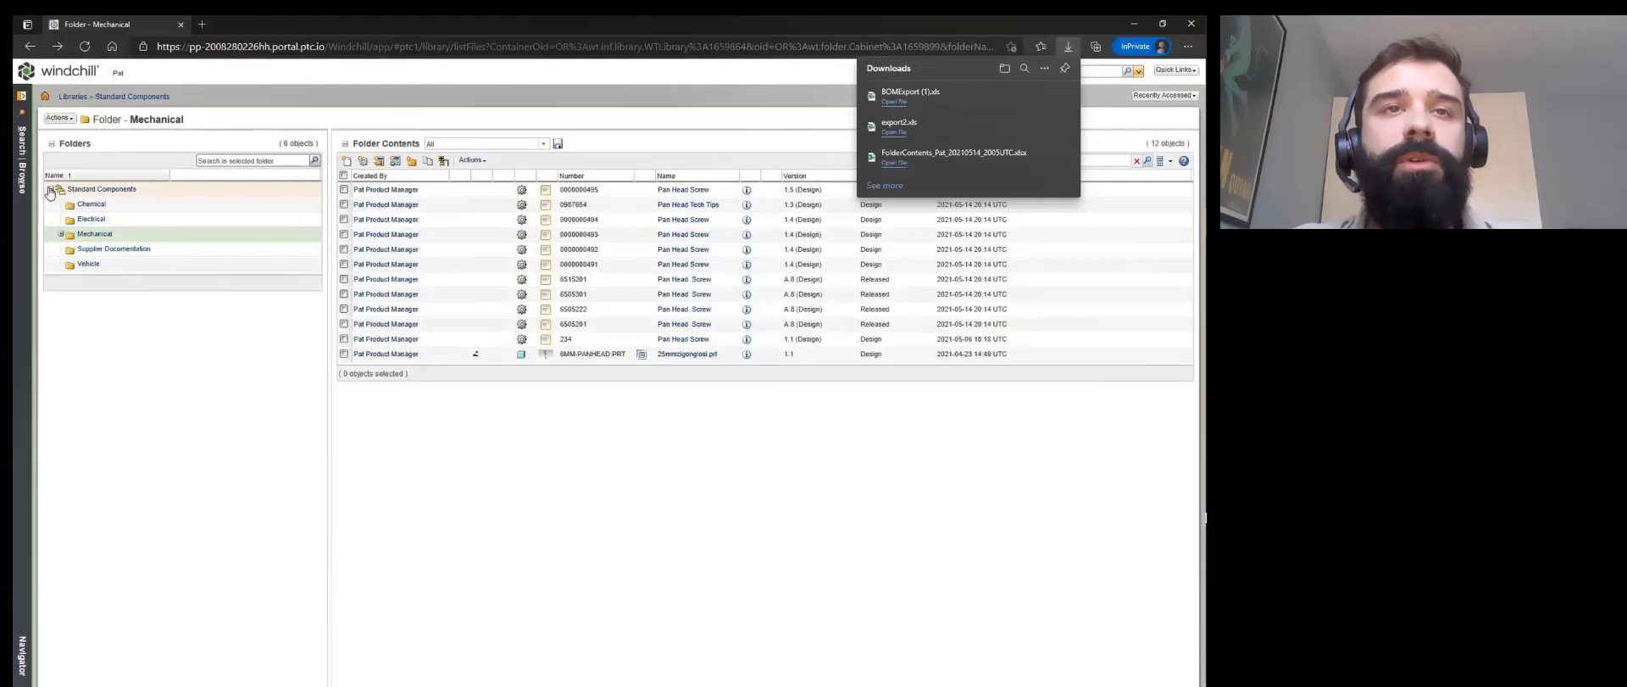
pyautogui.click(472, 160)
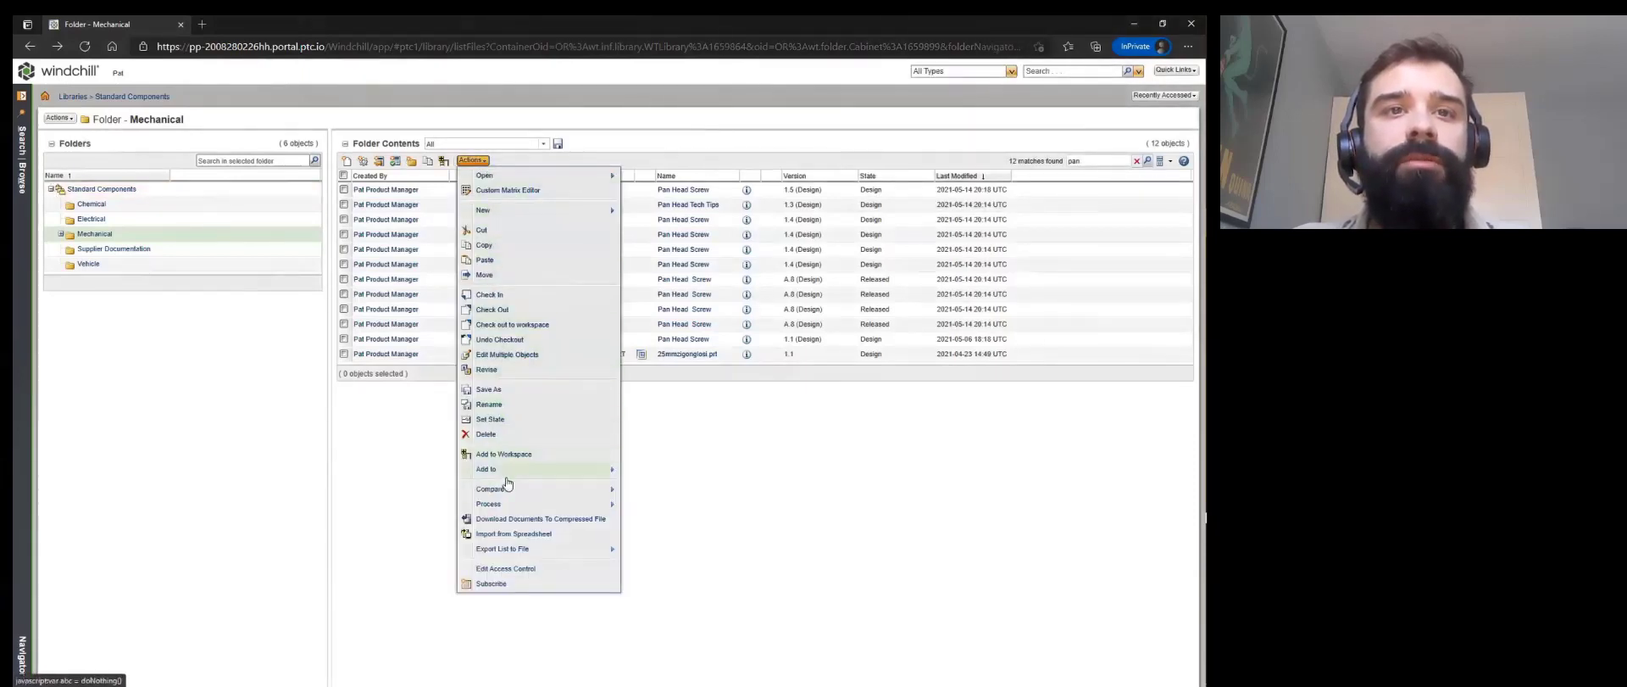
pyautogui.click(516, 534)
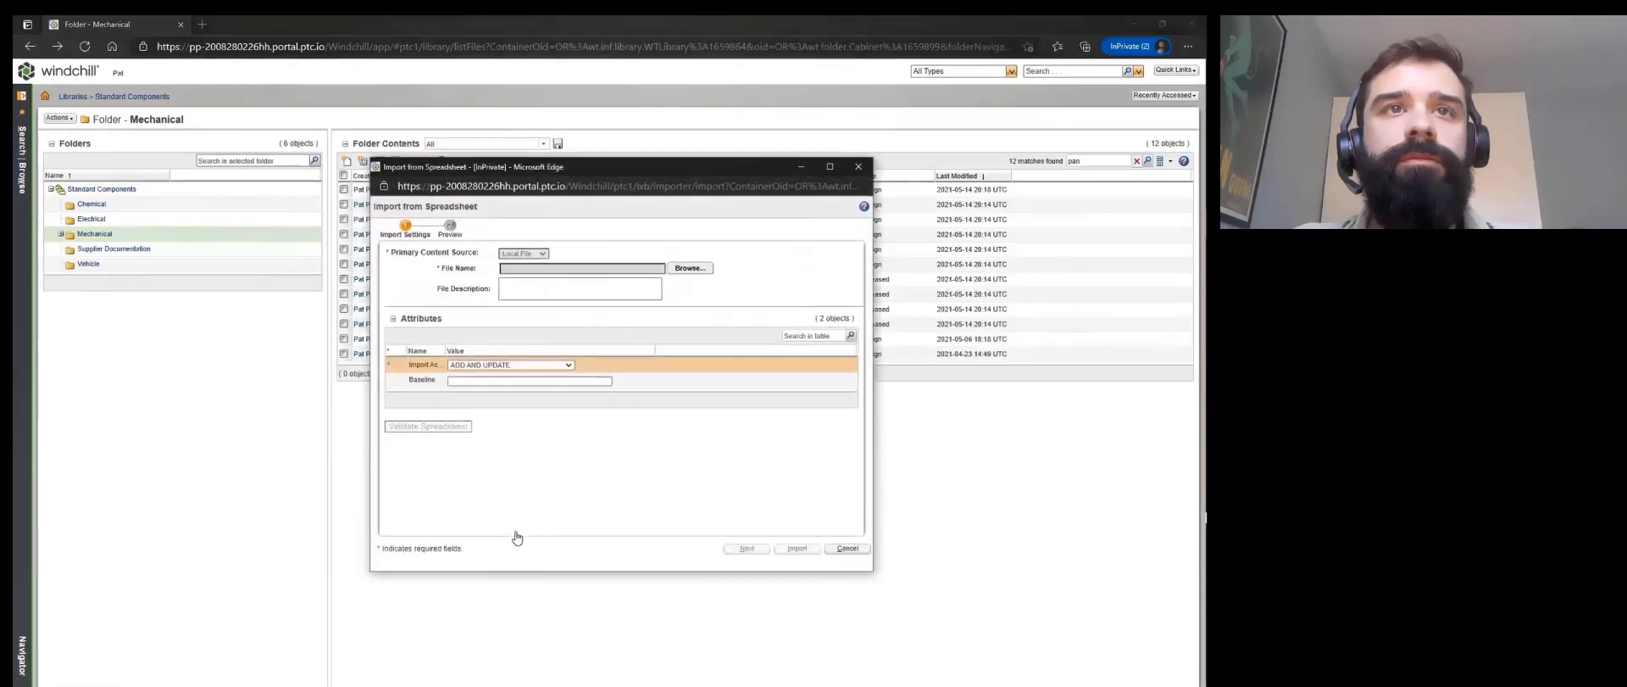
pyautogui.click(691, 270)
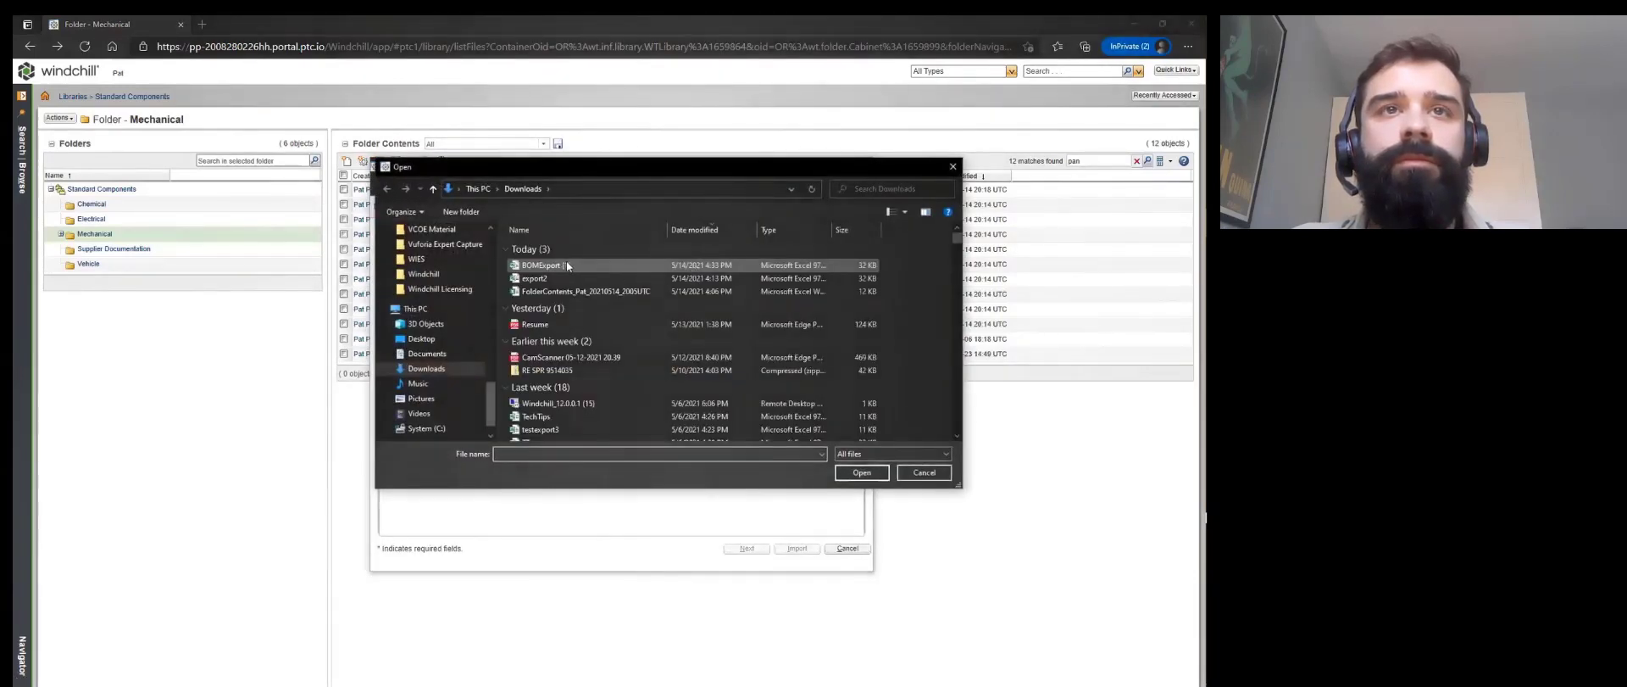
pyautogui.doubleClick(568, 266)
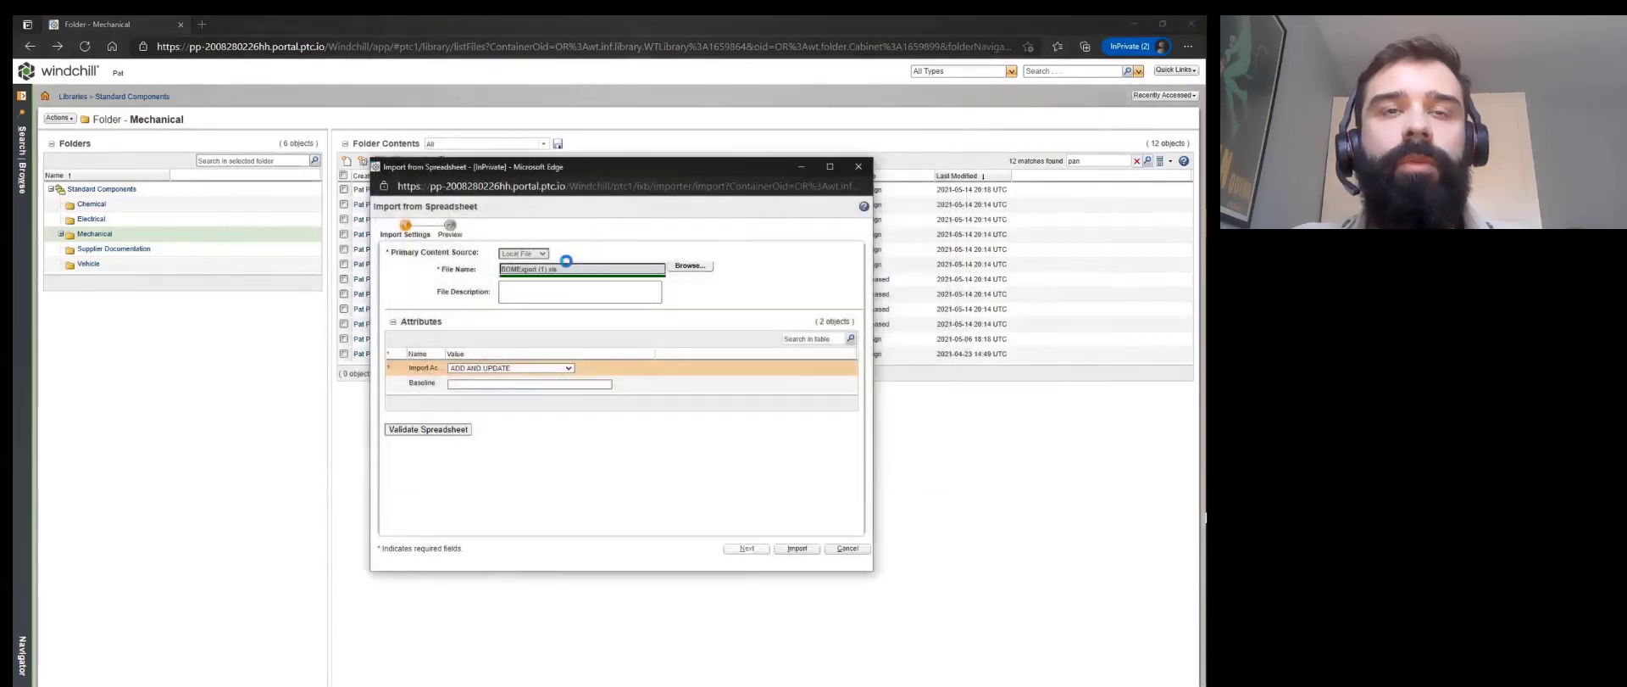
pyautogui.click(518, 368)
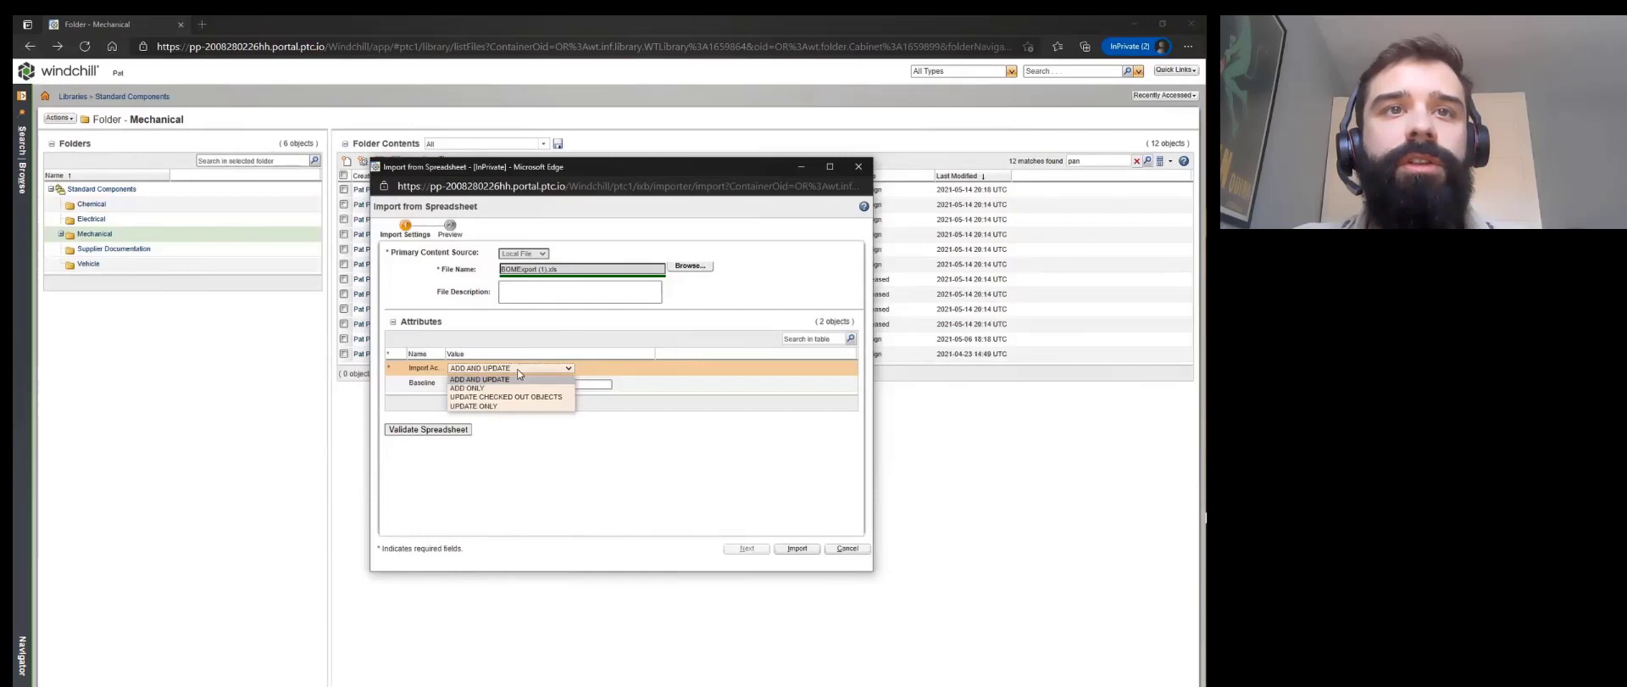
pyautogui.click(518, 373)
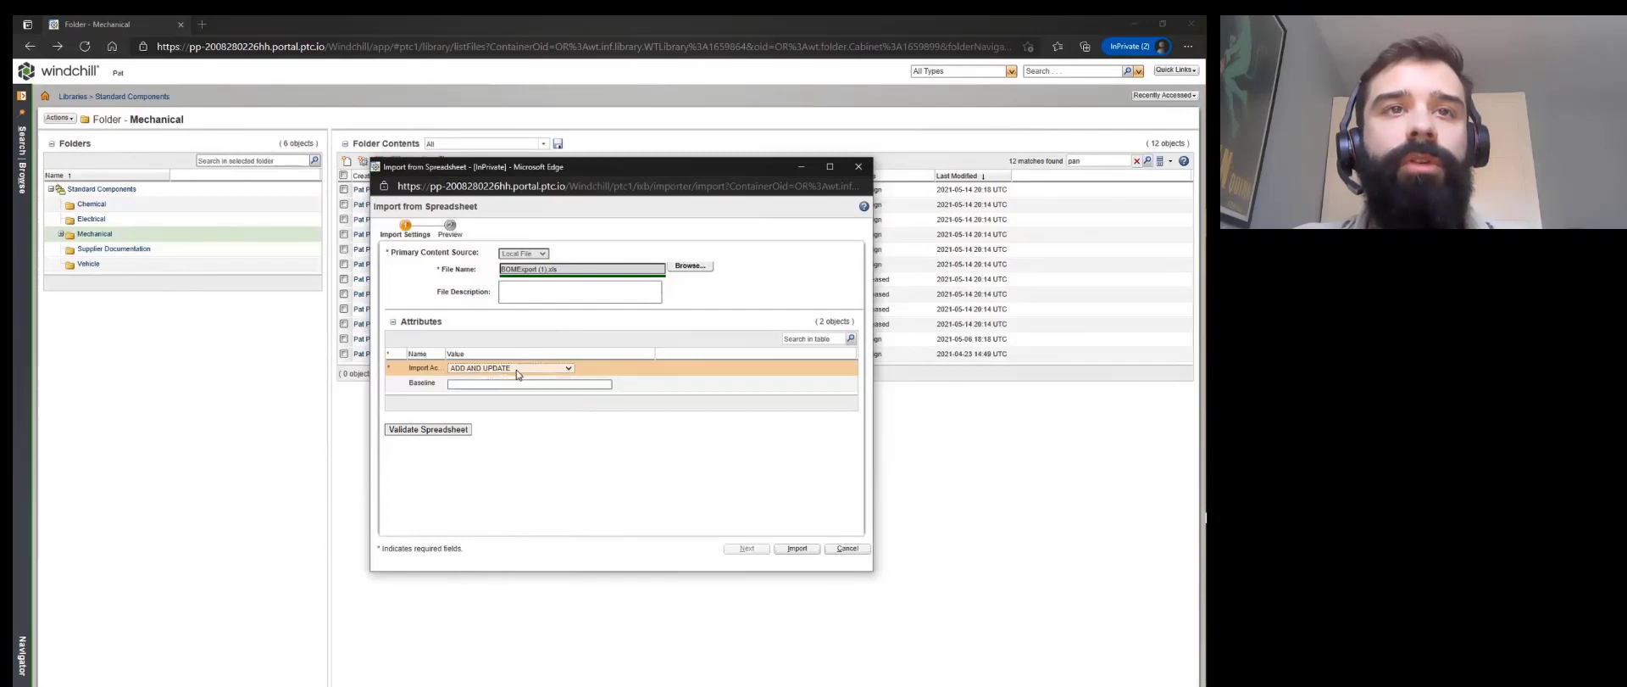
pyautogui.click(430, 432)
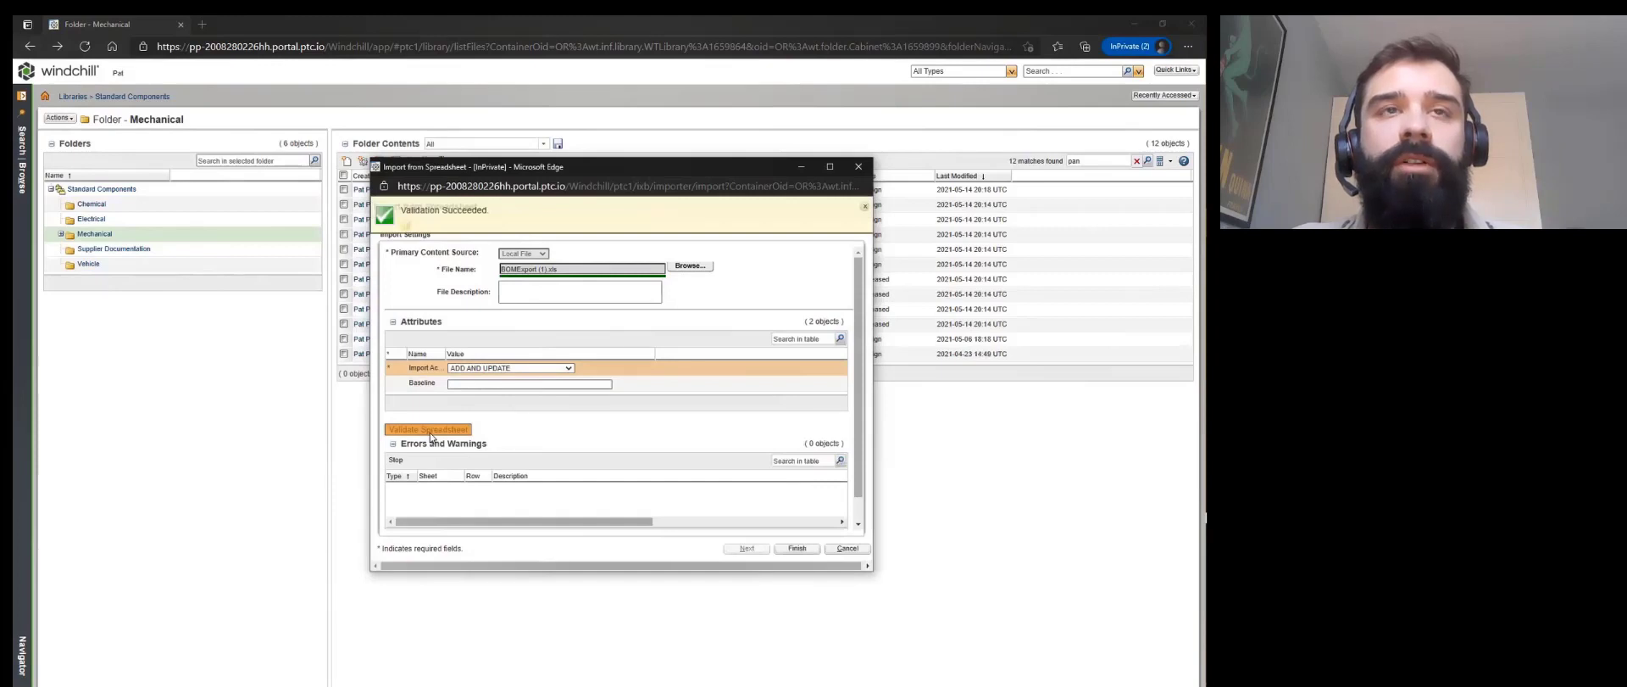
pyautogui.click(796, 549)
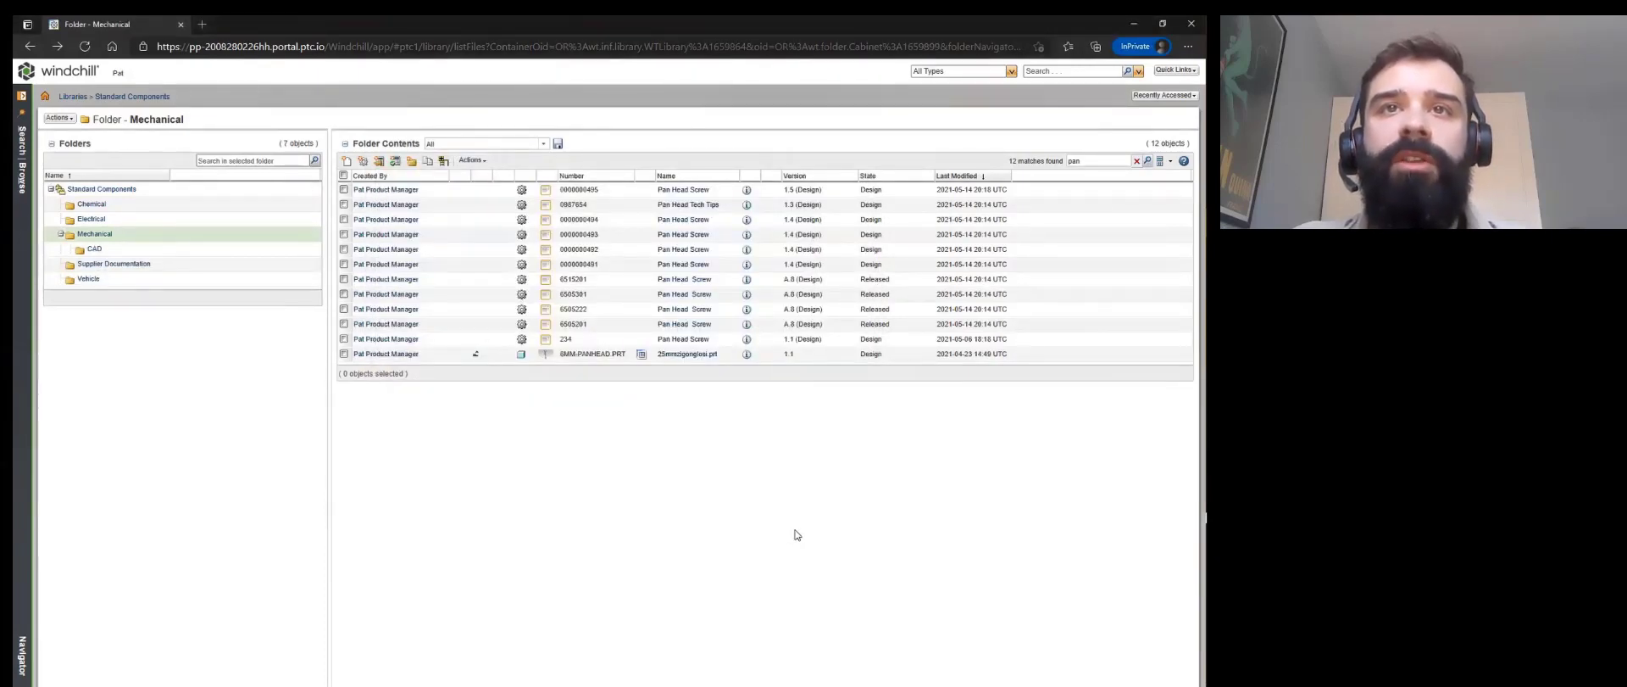
pyautogui.click(746, 250)
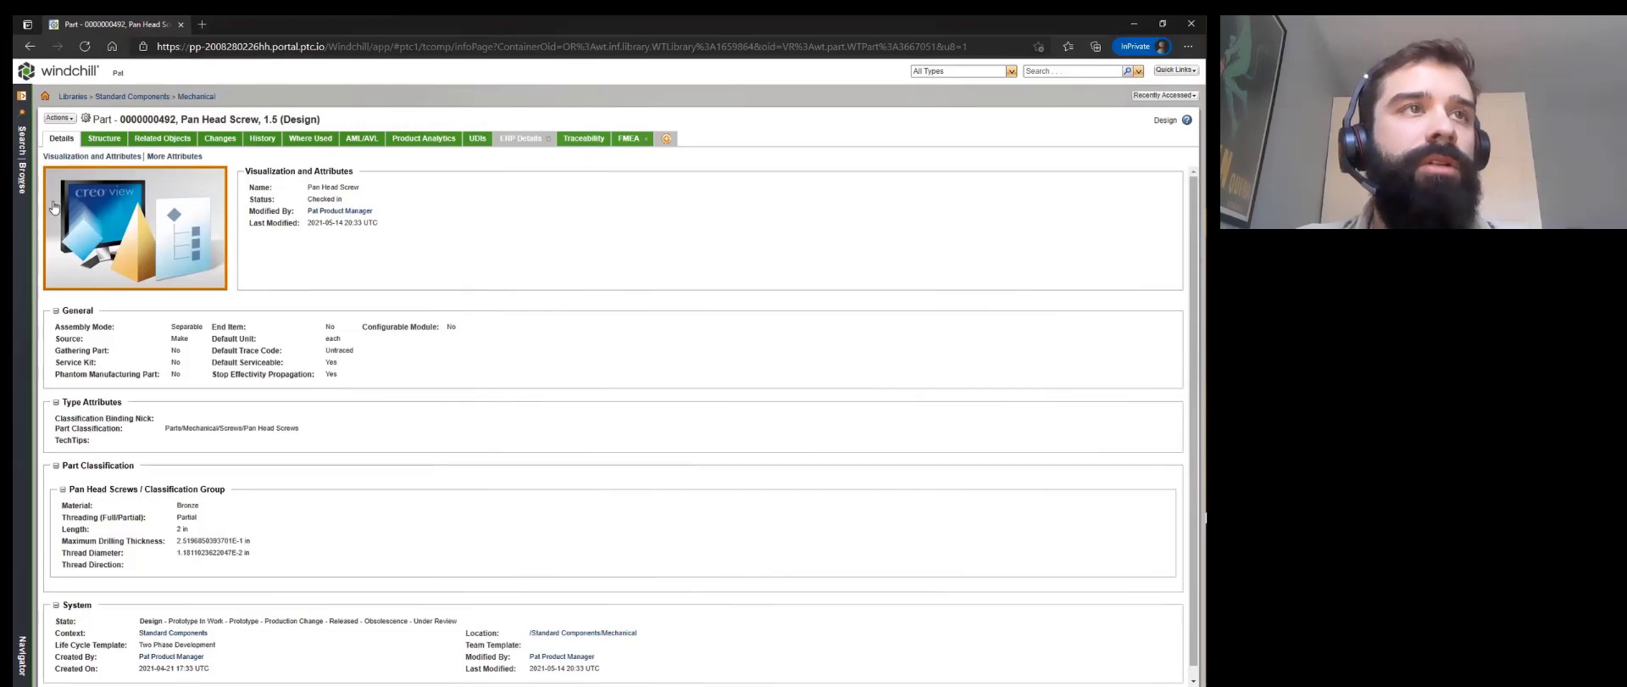
# - Set up an advanced search restricted to the Part type with the Part Classification Screws
pyautogui.click(23, 159)
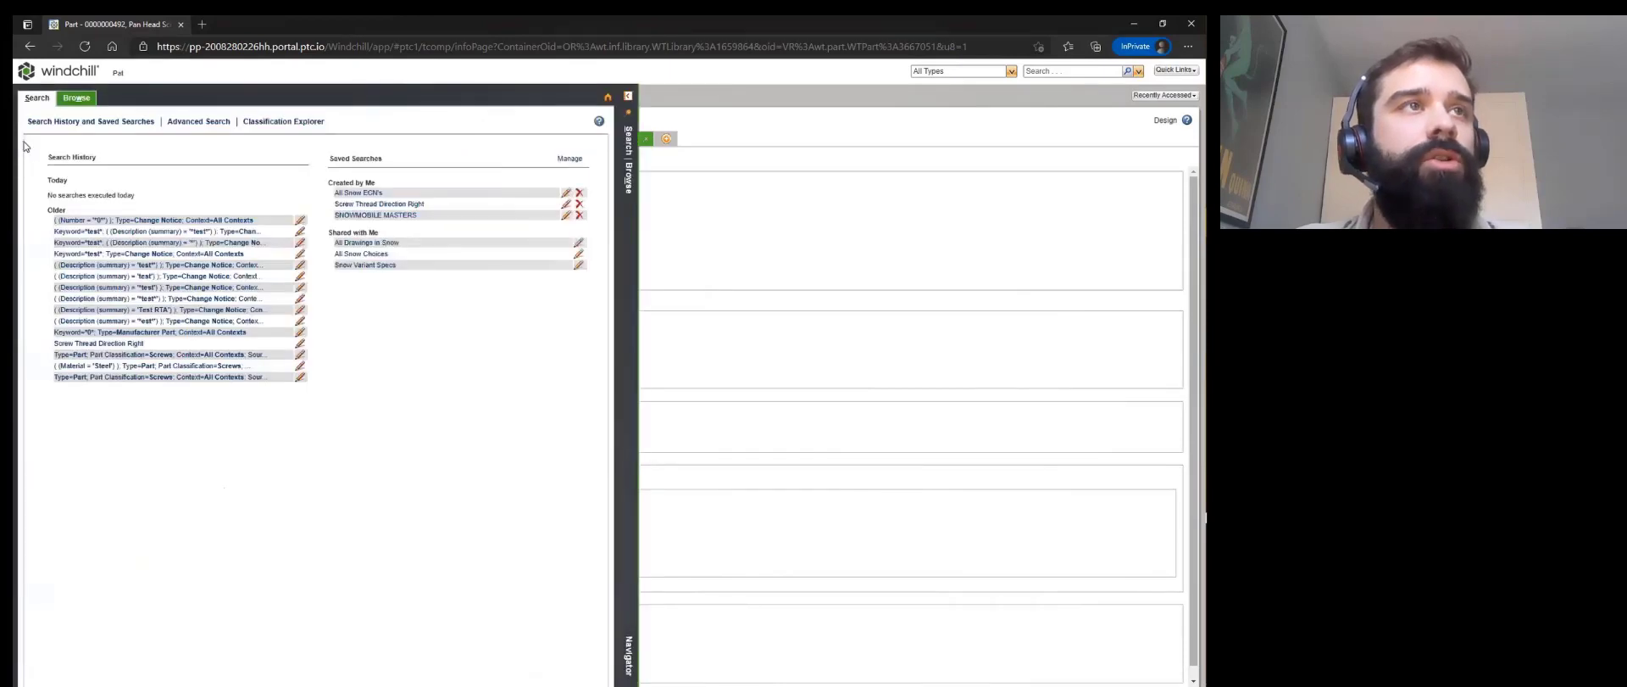
pyautogui.click(197, 124)
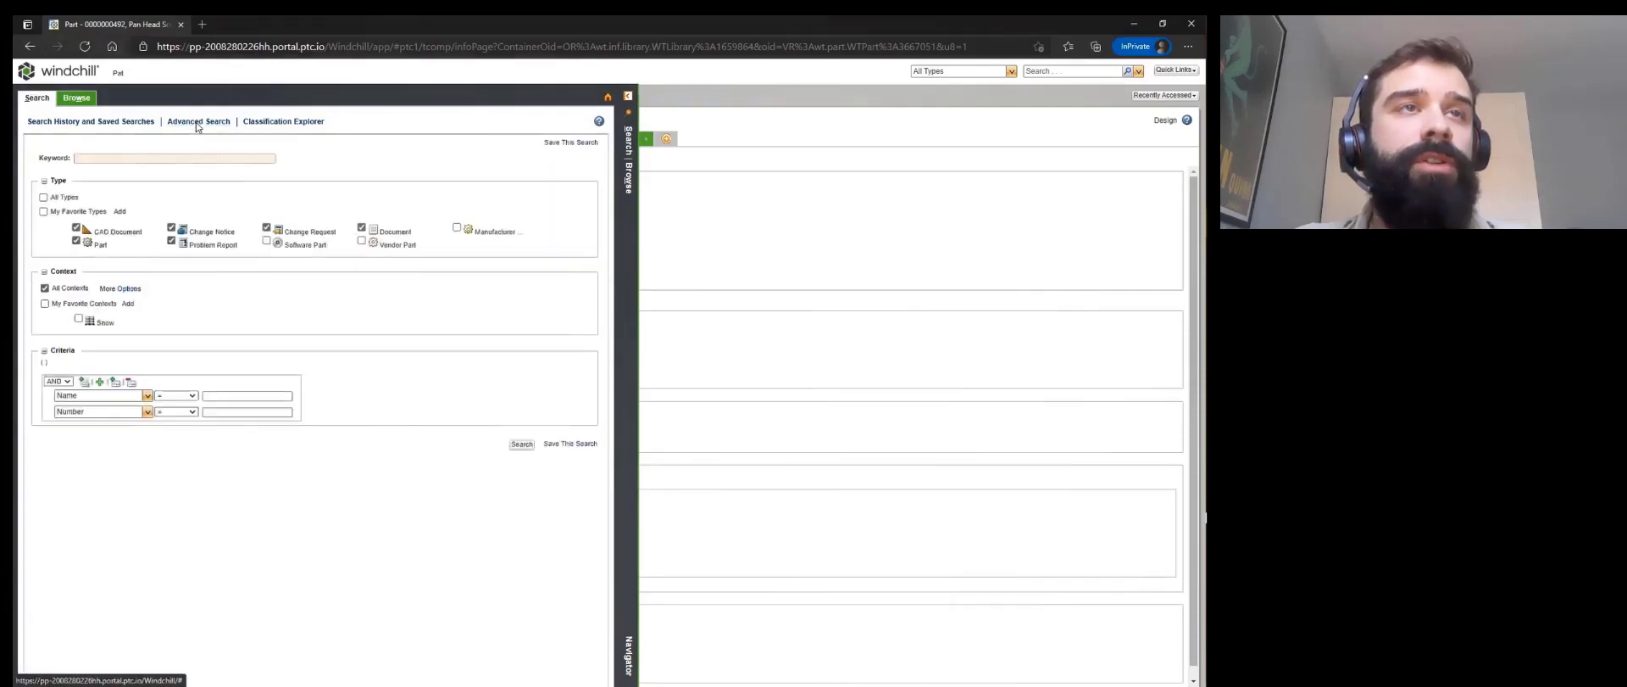
pyautogui.click(43, 197)
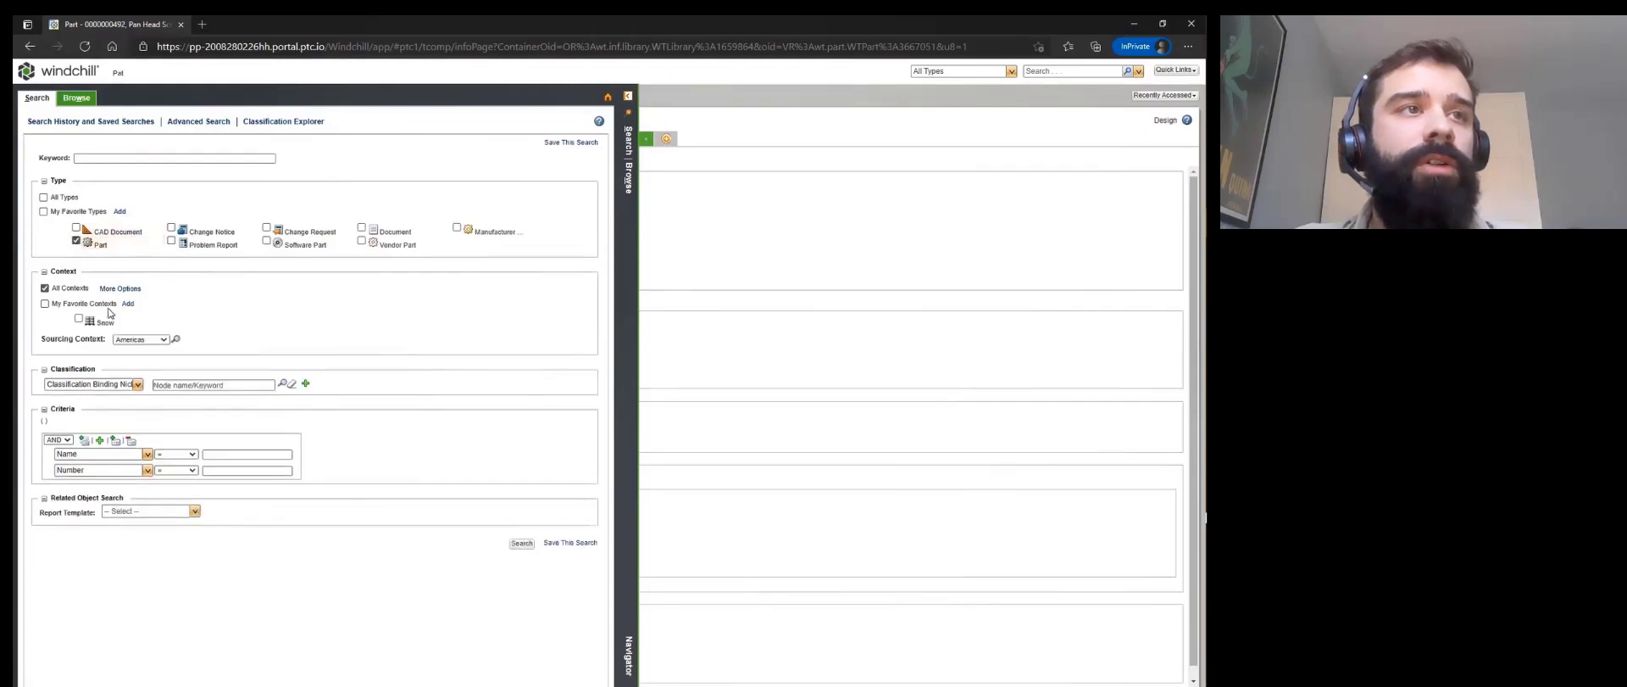
pyautogui.click(136, 384)
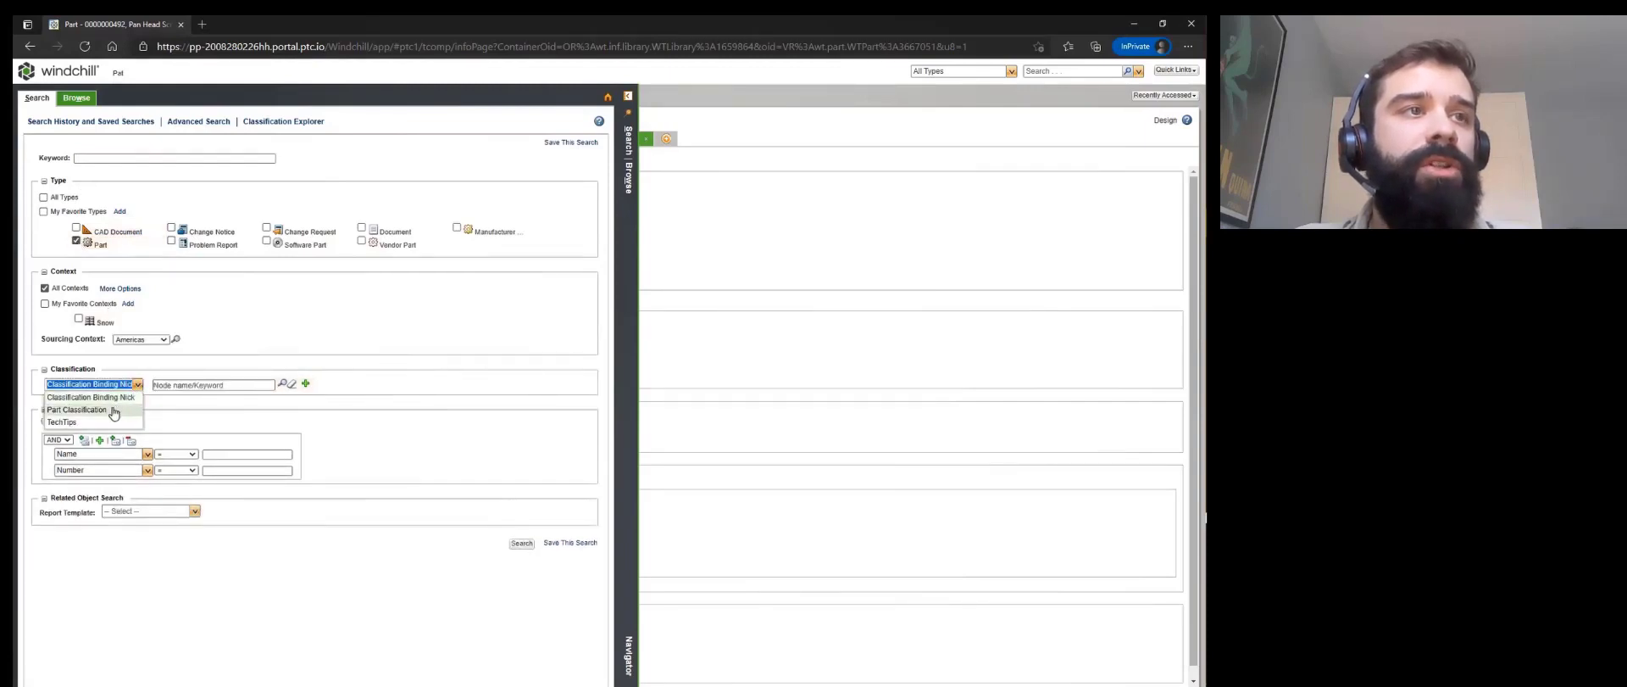
pyautogui.click(116, 410)
pyautogui.click(184, 385)
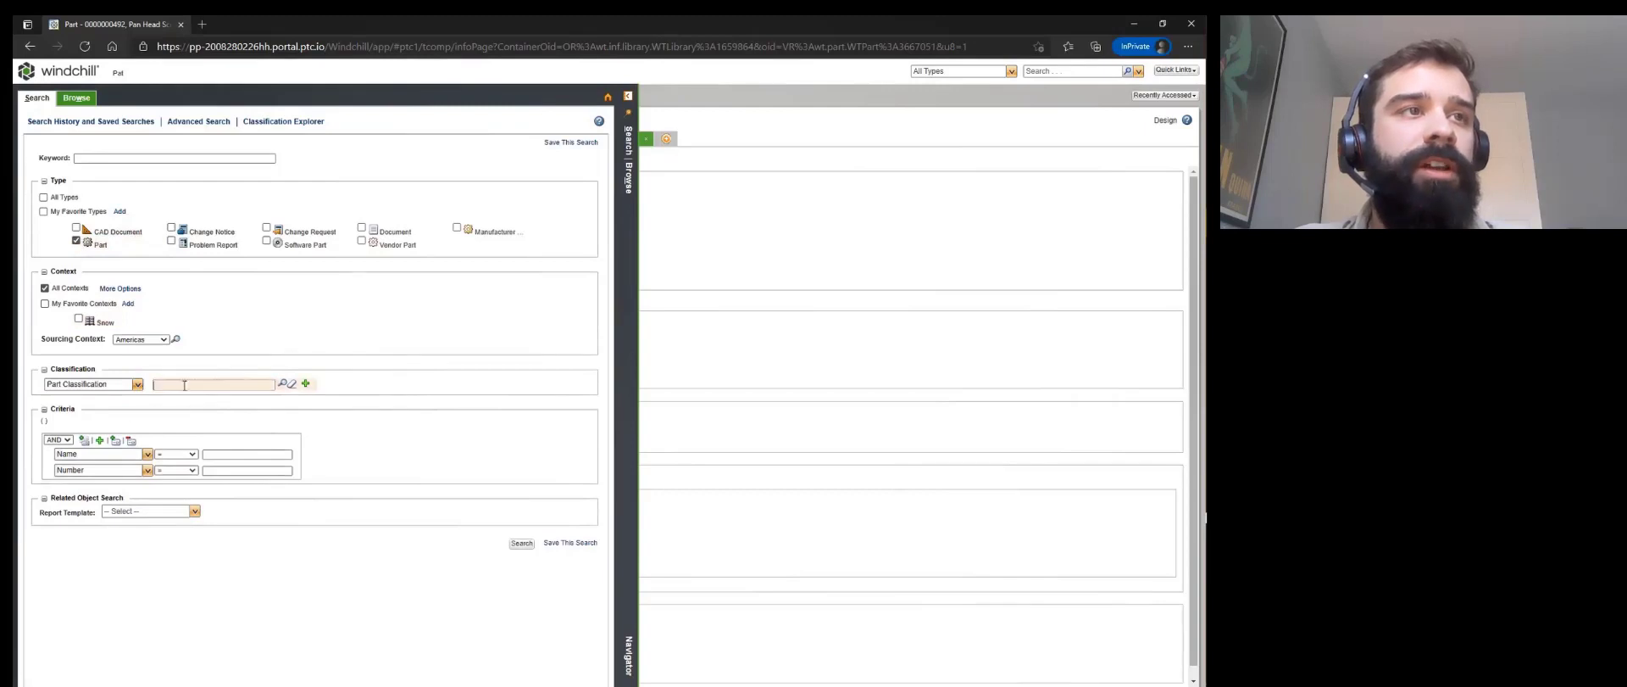
pyautogui.write('screw')
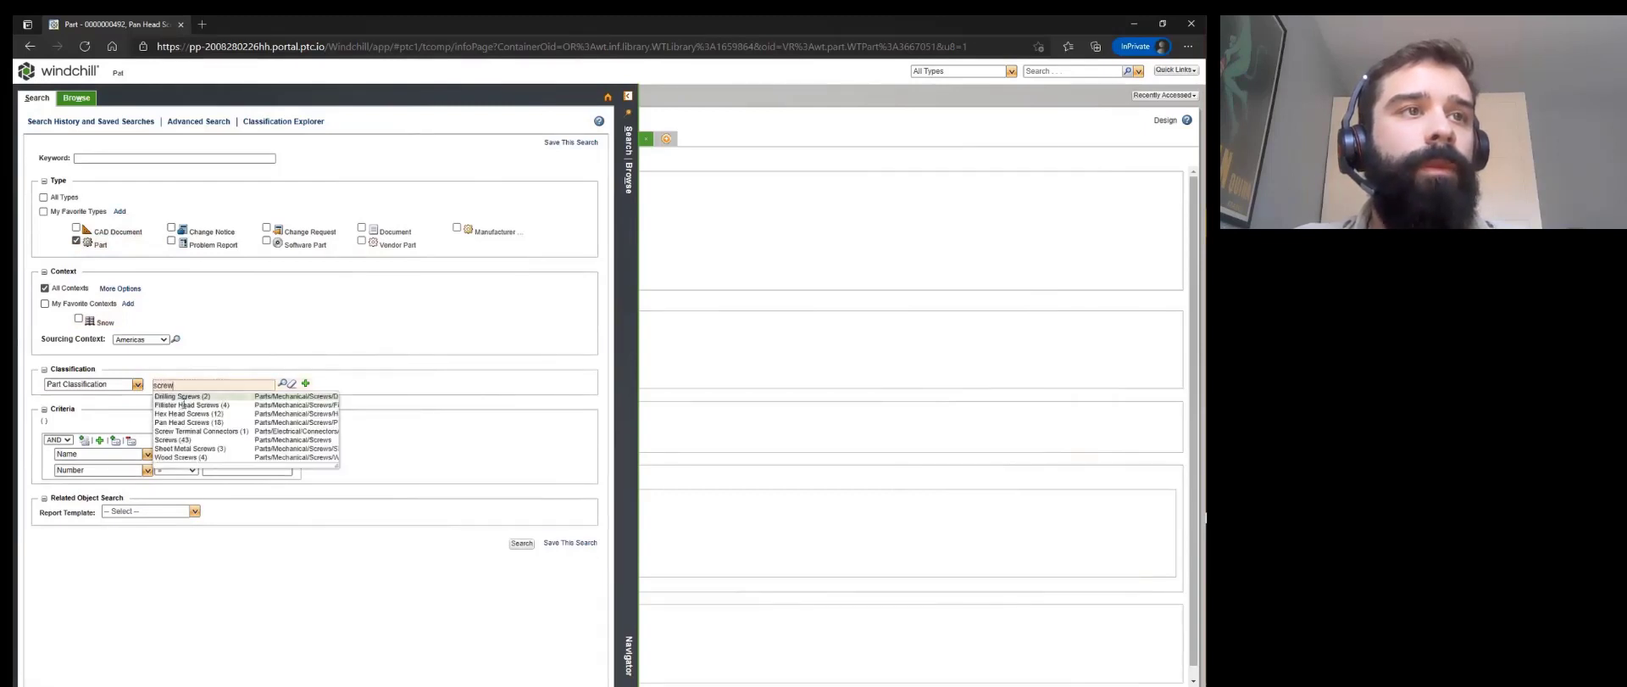
pyautogui.click(178, 440)
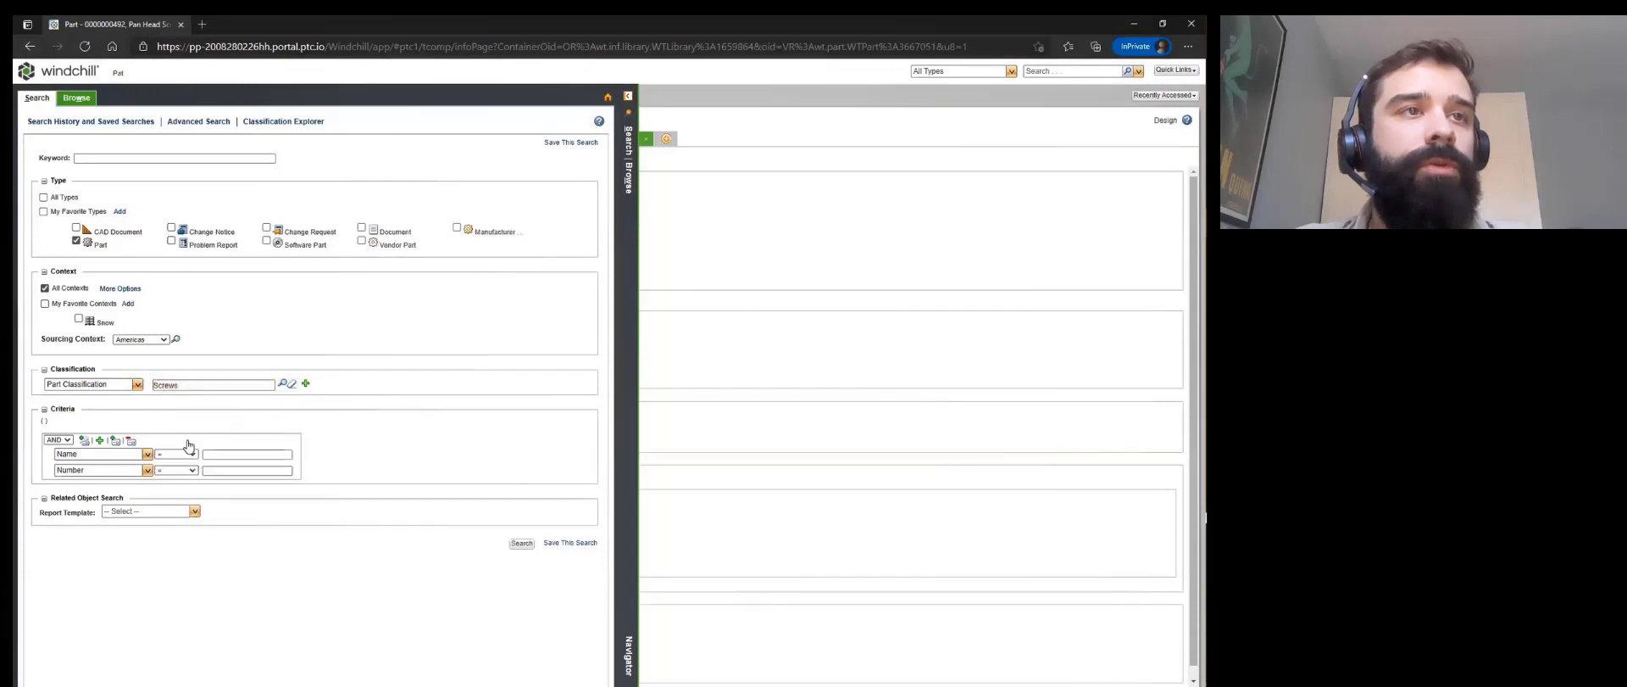
# - Add the search criterion Threading (Full/Partial) equal to Full
pyautogui.click(147, 454)
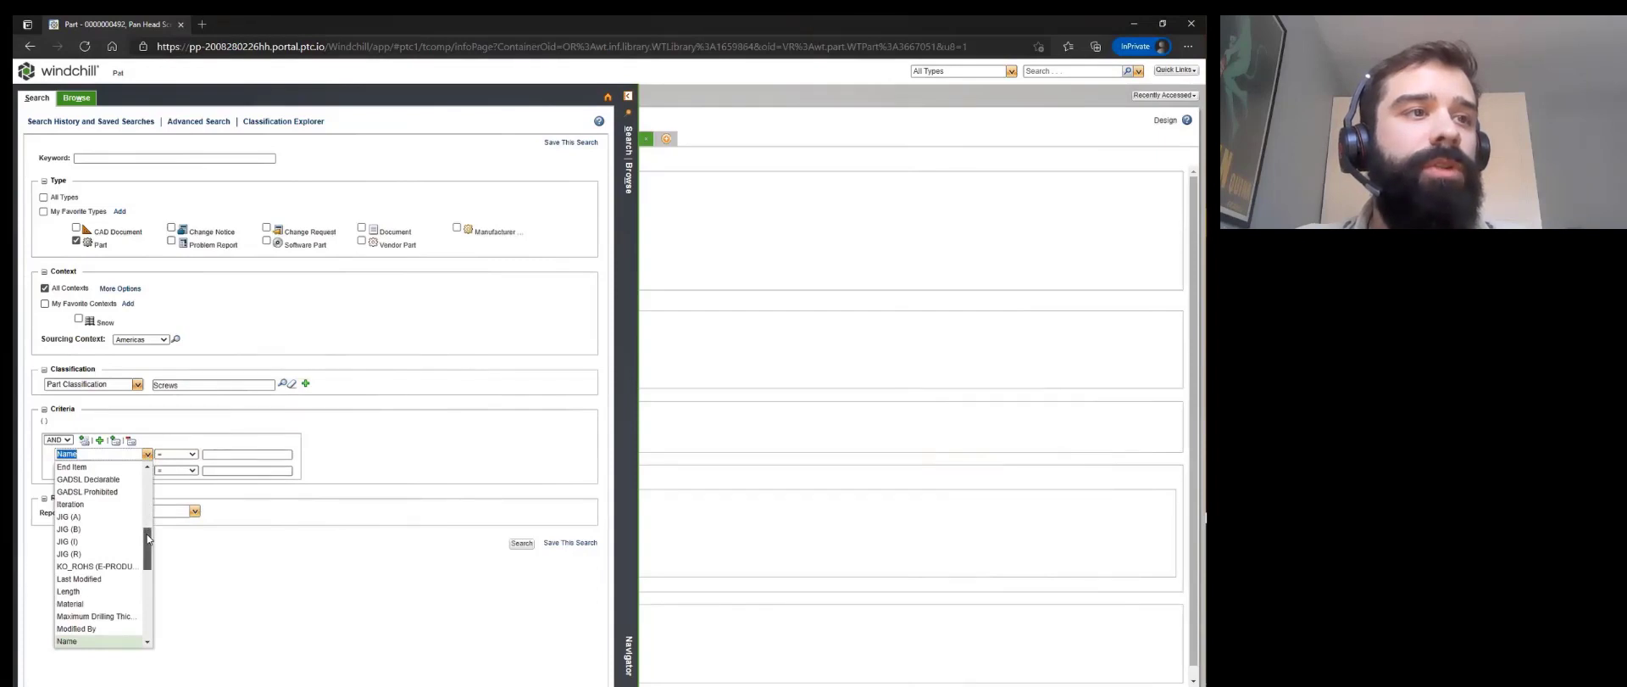
pyautogui.moveTo(147, 538); pyautogui.dragTo(147, 605)
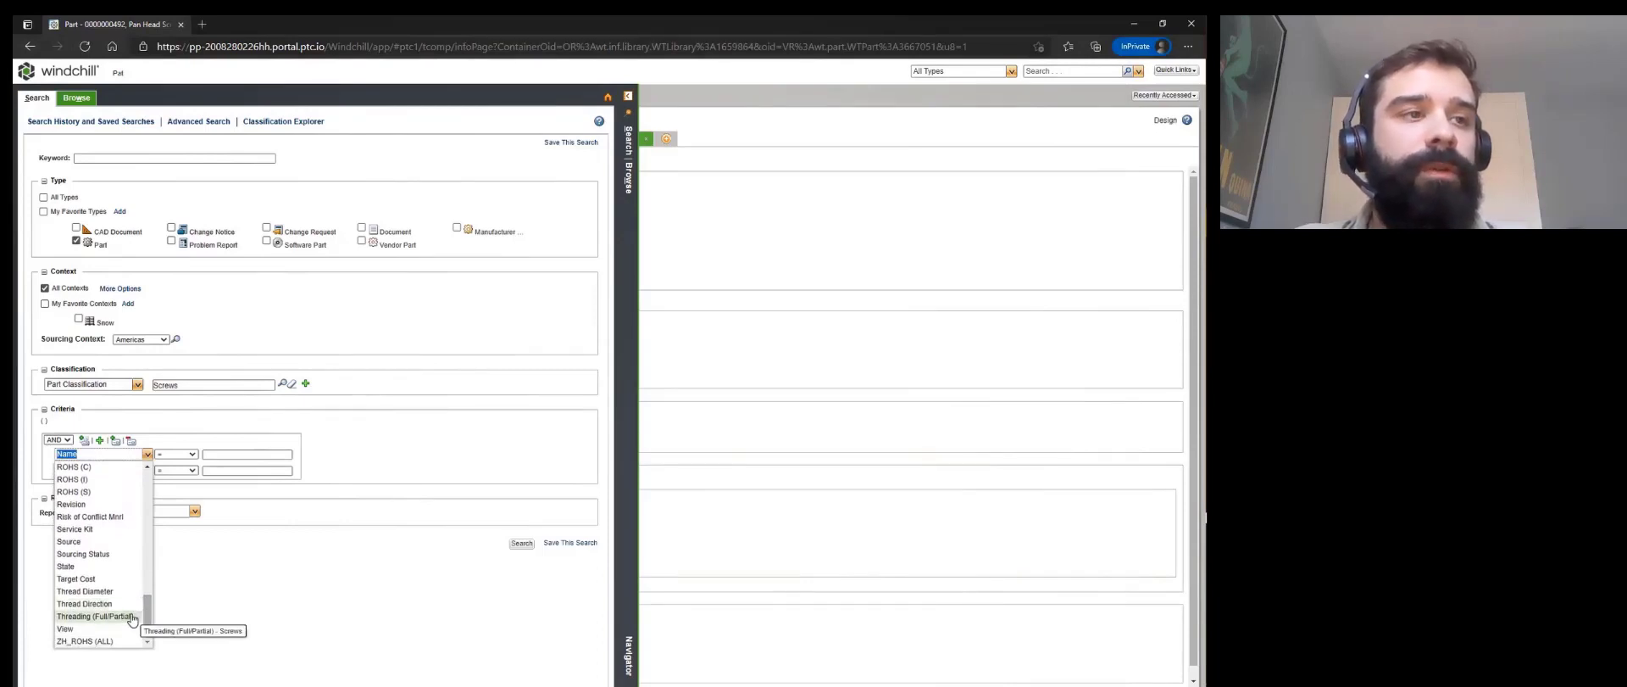
pyautogui.click(131, 617)
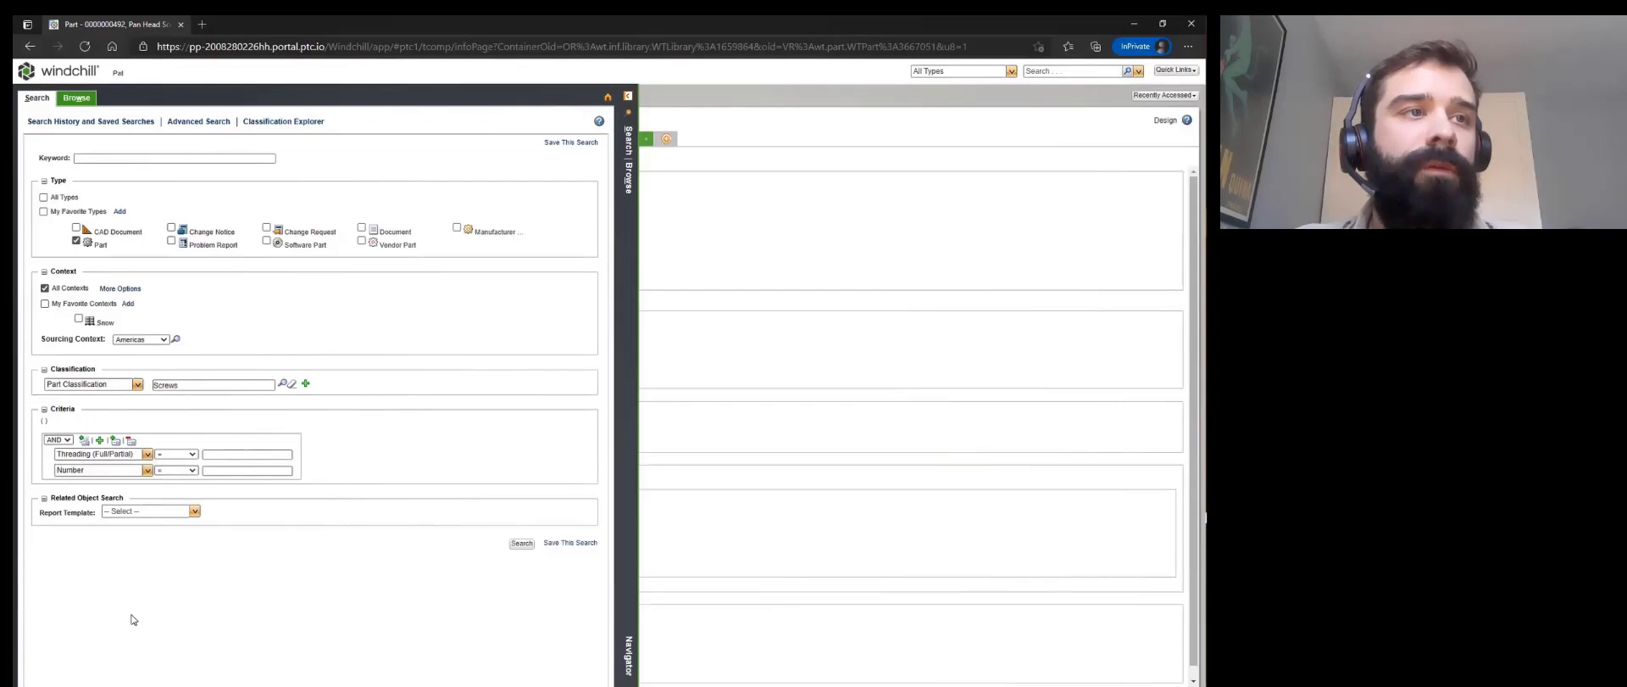
pyautogui.click(234, 456)
pyautogui.write('Full')
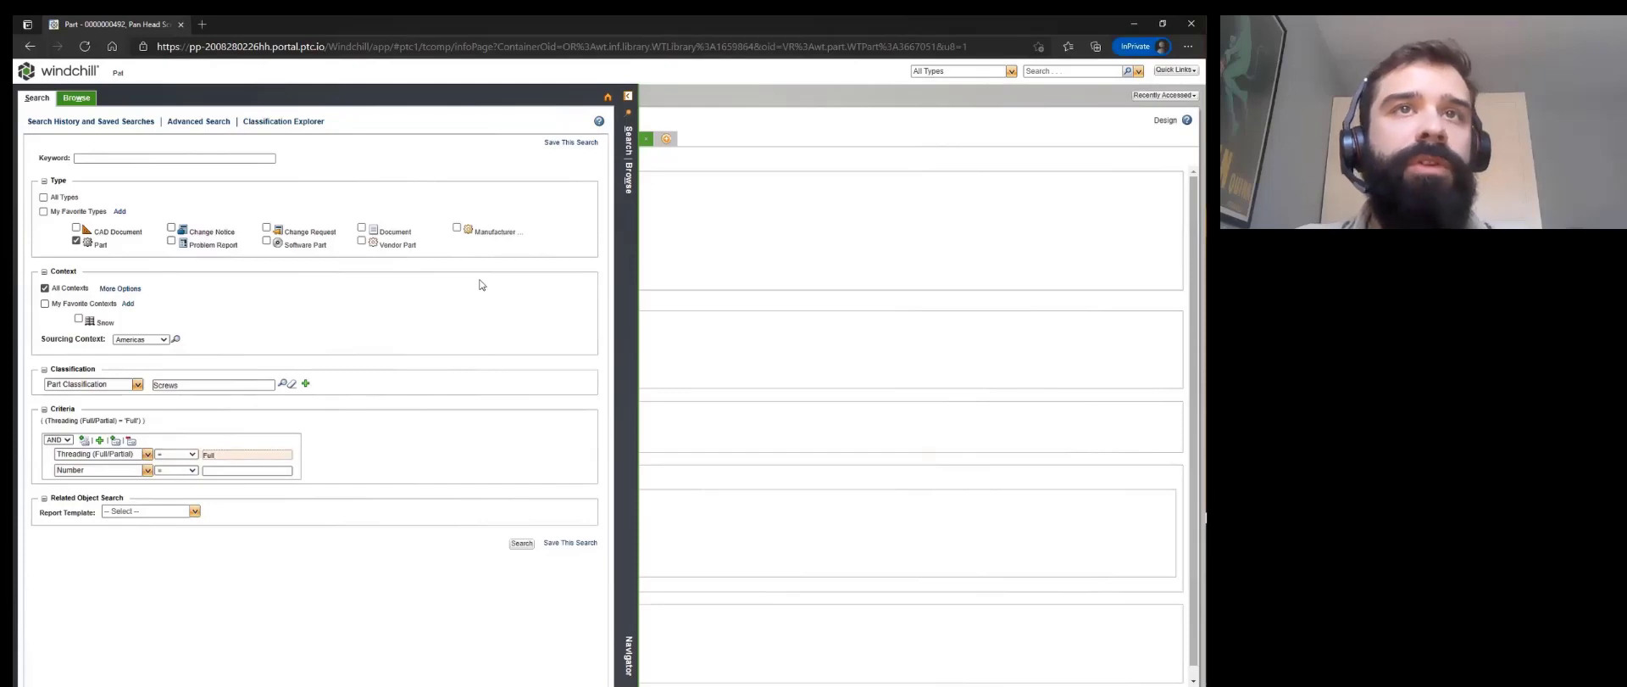
# - Save the search as Screw Full Thread and run it from the saved searches
pyautogui.click(571, 144)
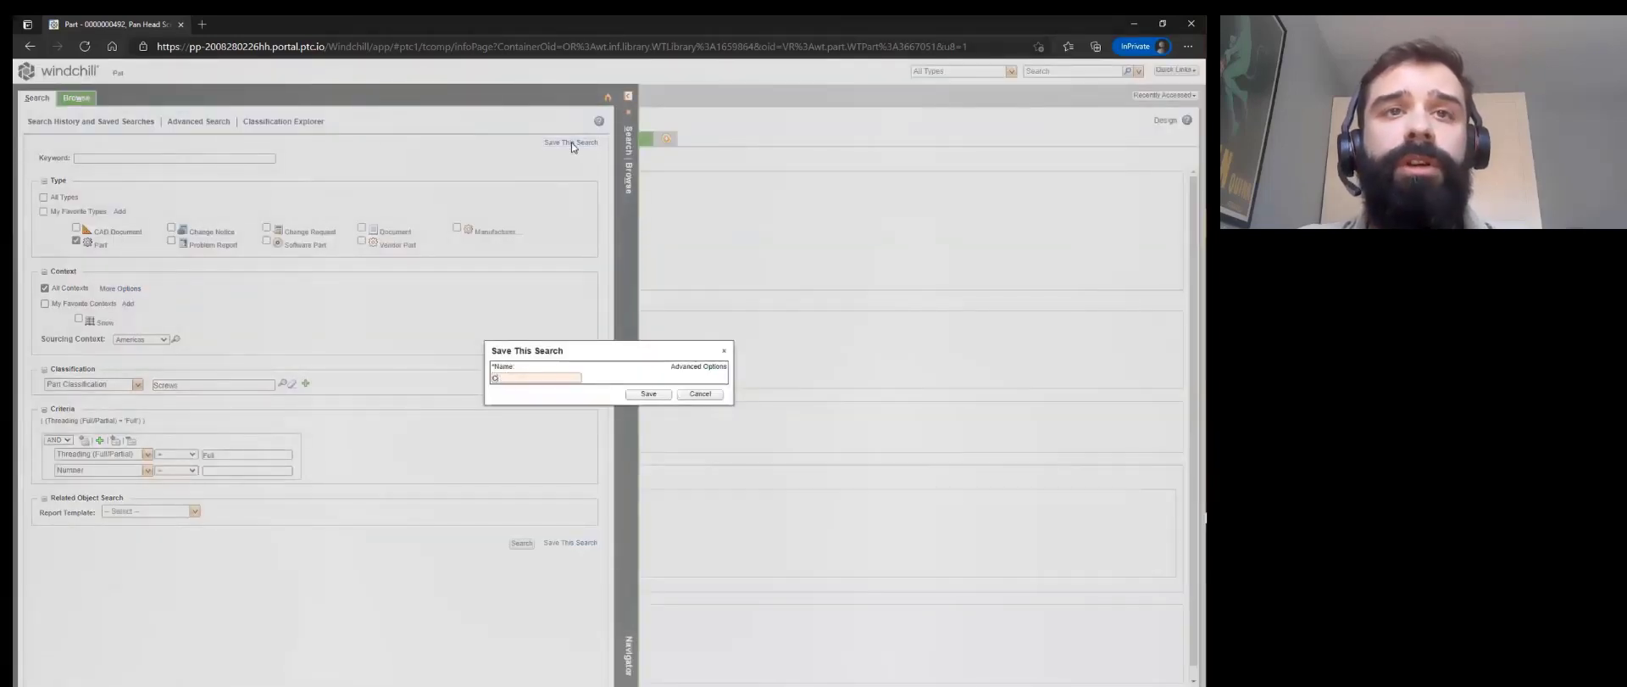
pyautogui.write('Screw Full Thread')
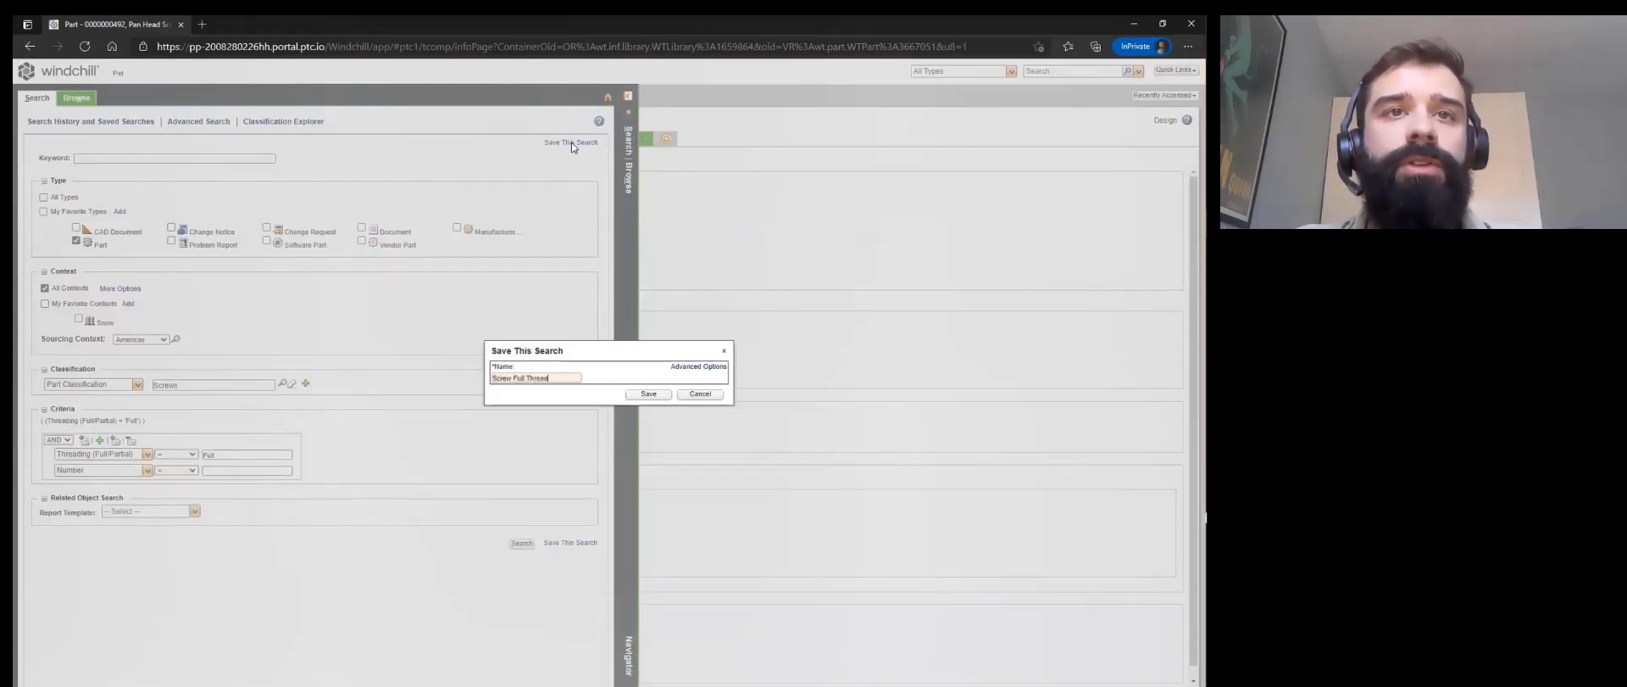
pyautogui.click(649, 395)
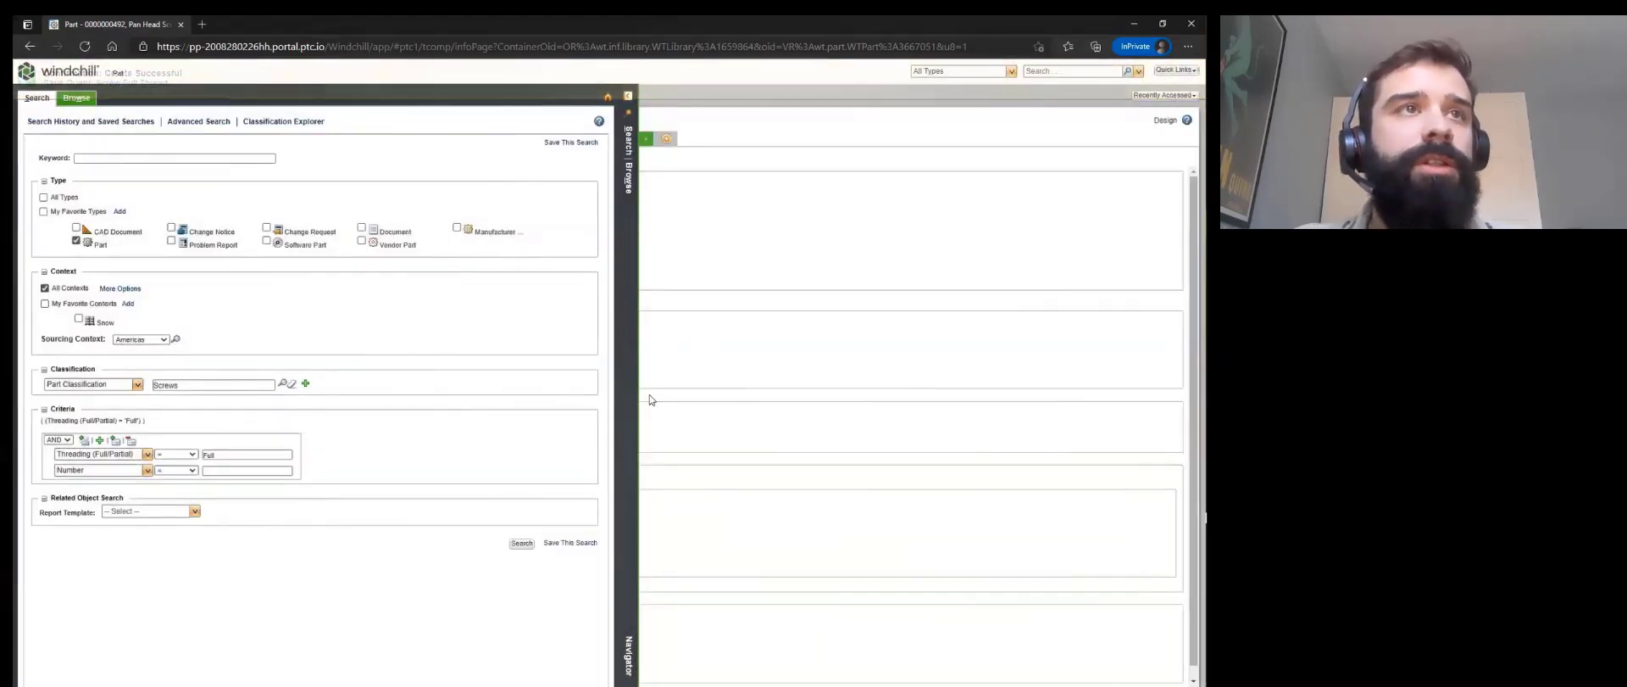
pyautogui.click(98, 122)
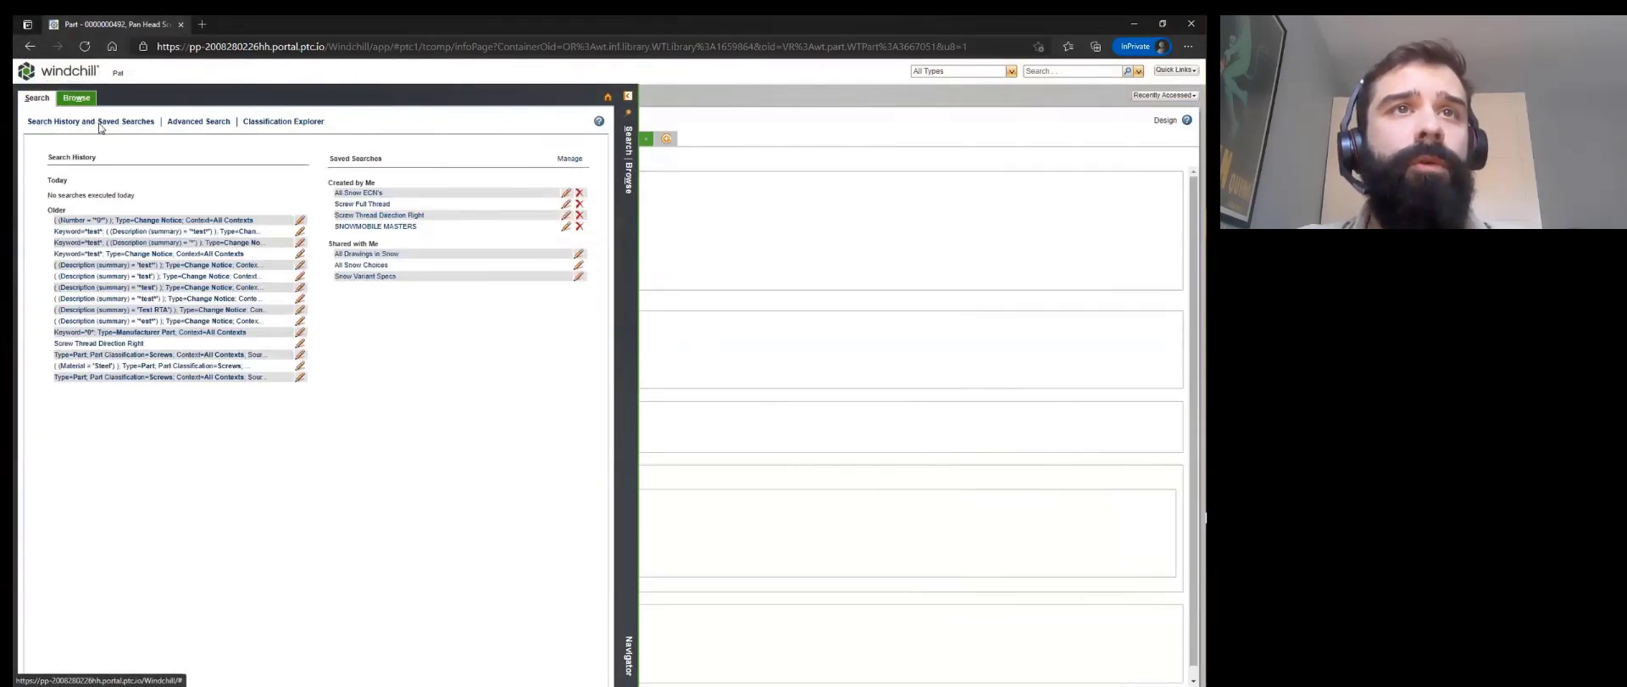
pyautogui.click(362, 204)
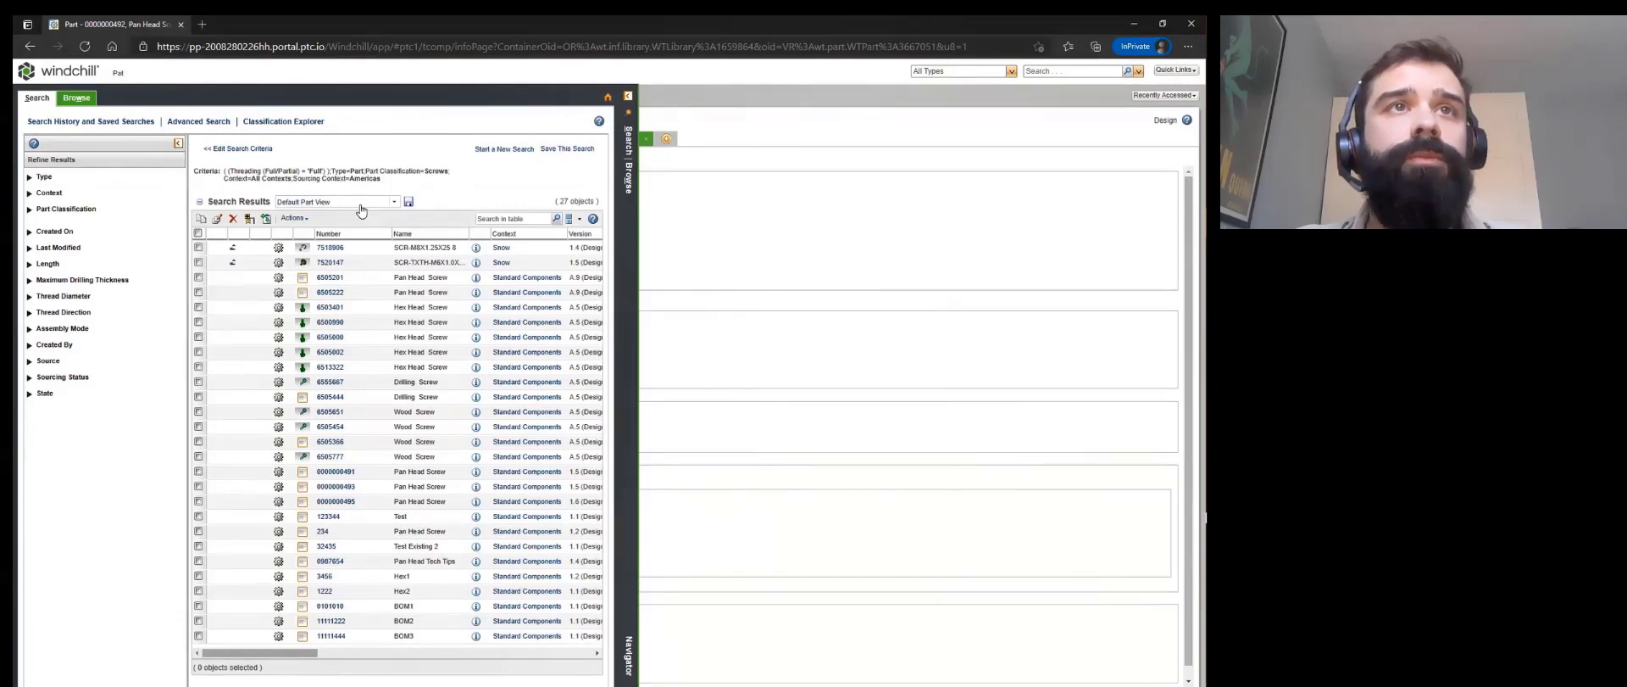
# - Open the Classification Explorer, view the Document classification, and return to the Part Classification
pyautogui.click(284, 121)
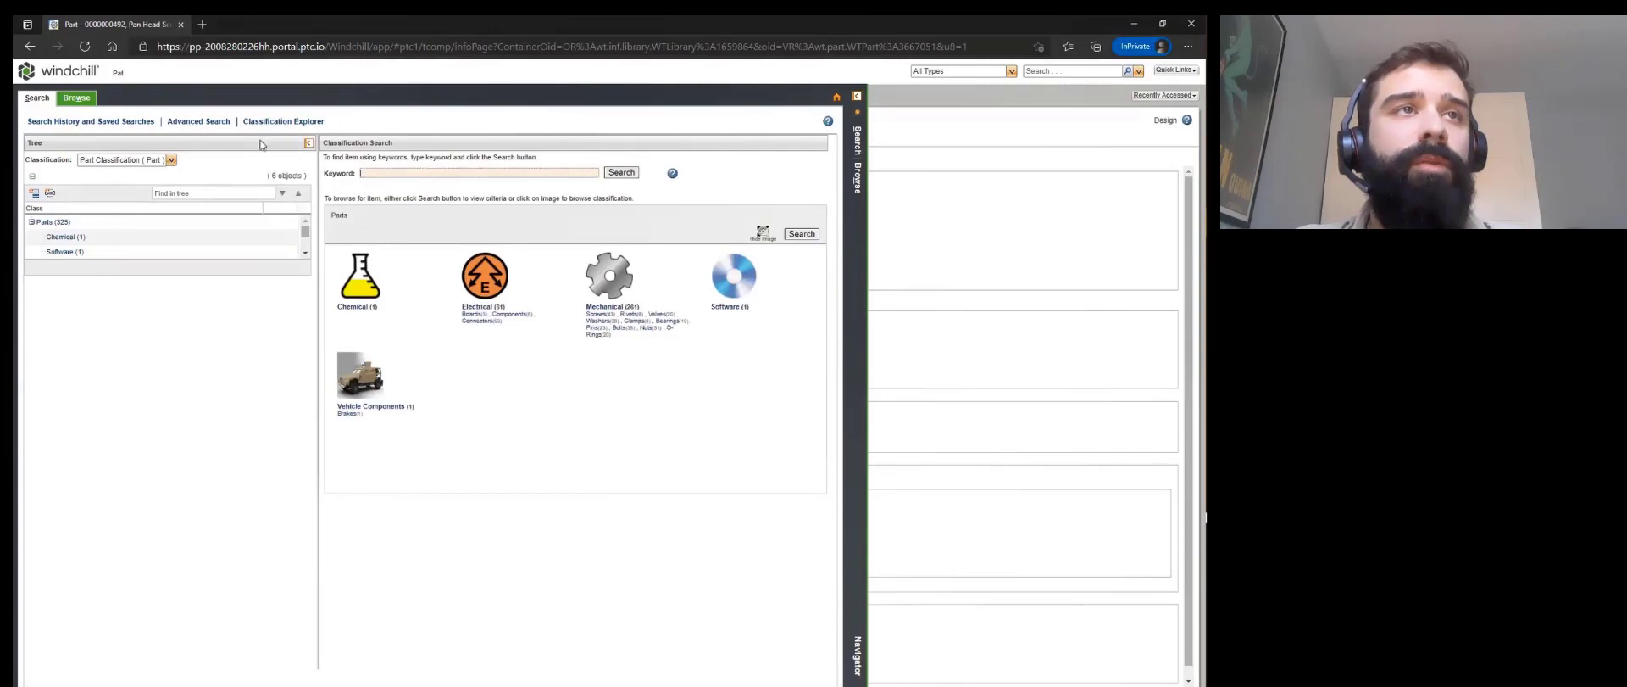
pyautogui.click(171, 160)
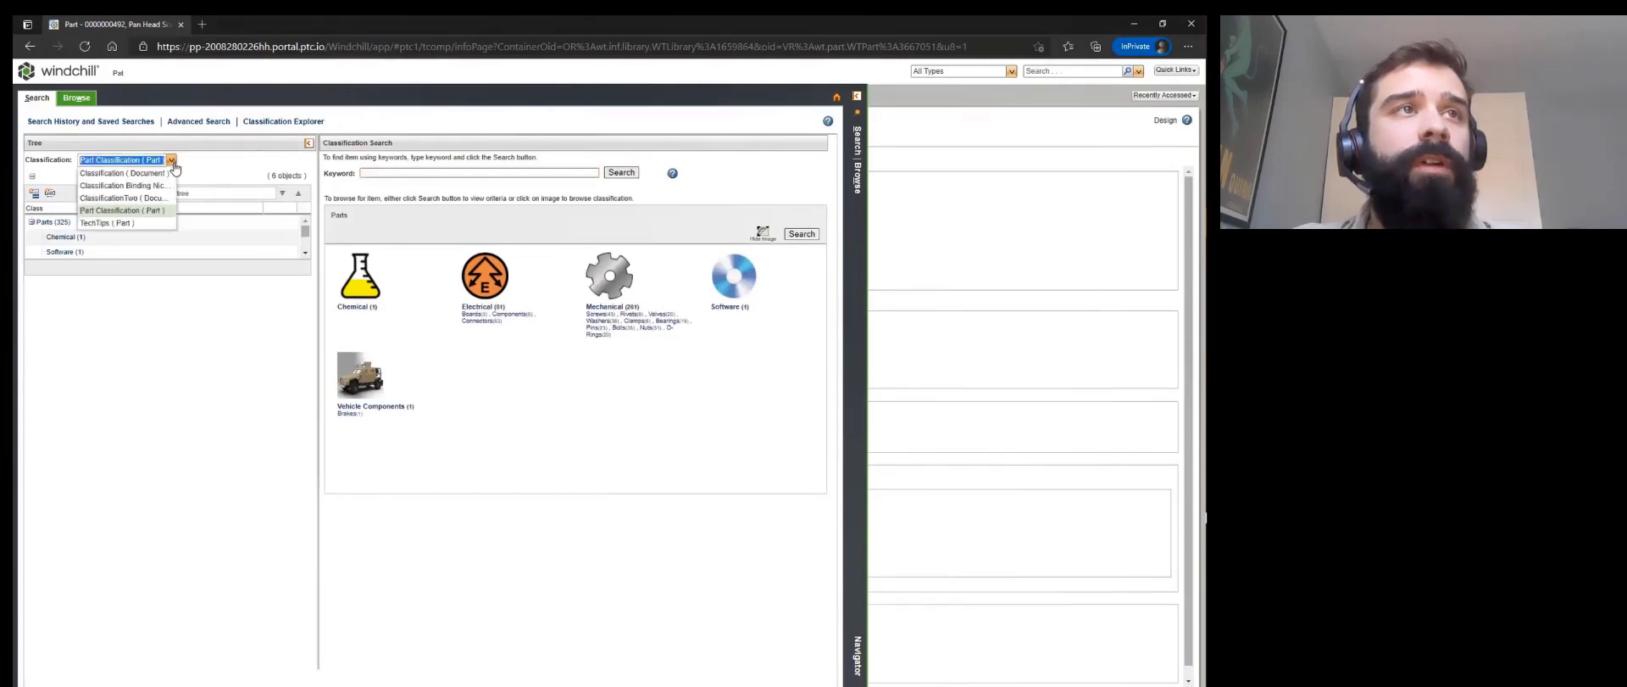
pyautogui.click(149, 173)
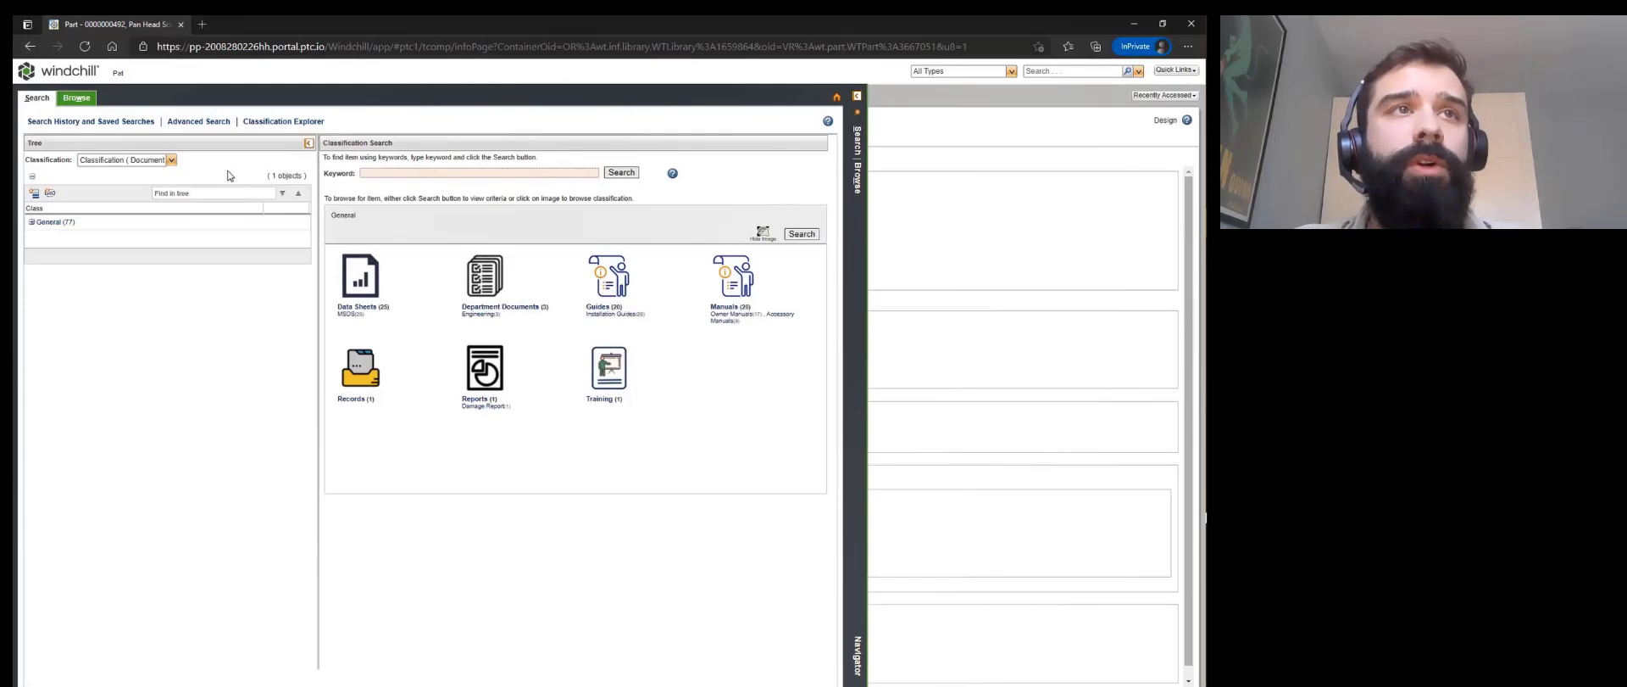
pyautogui.click(171, 160)
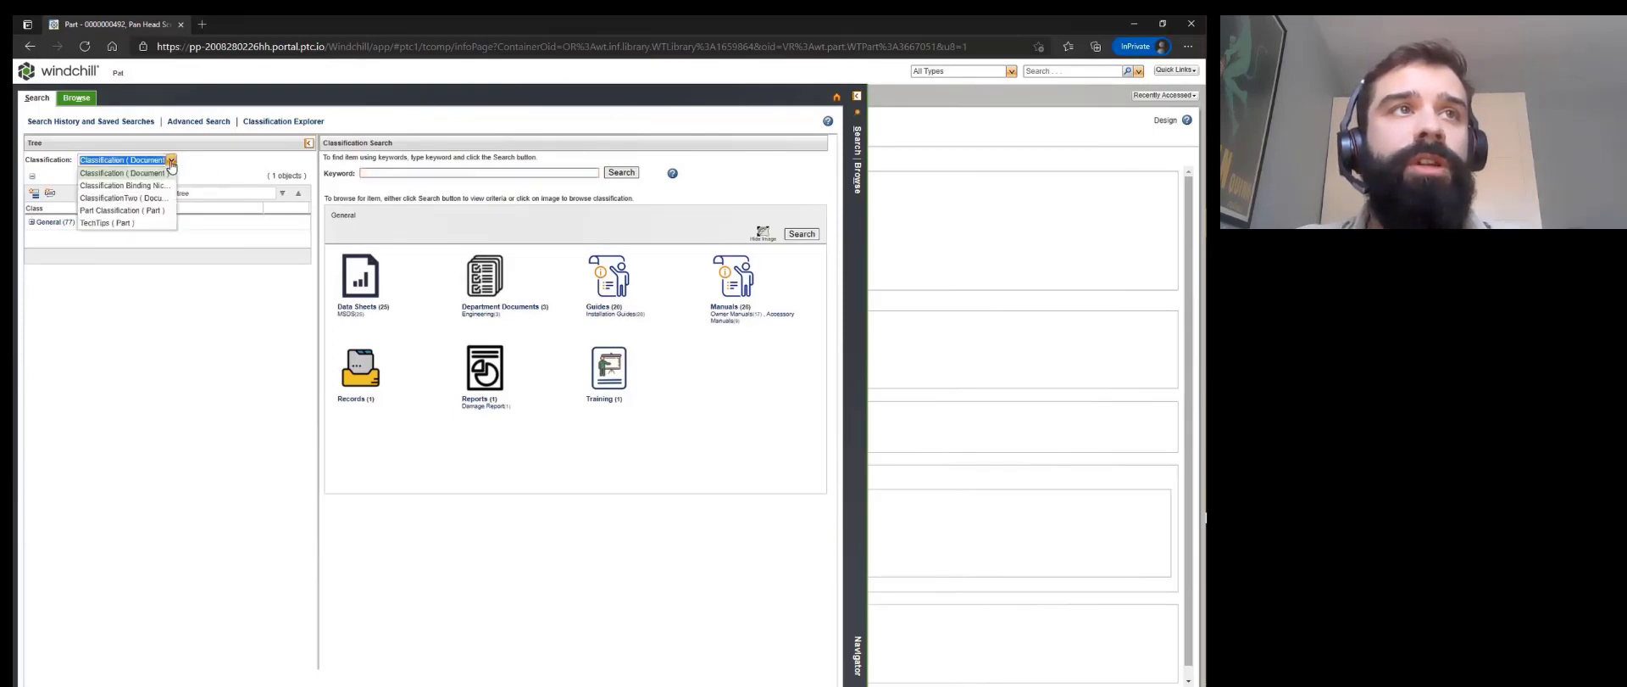
pyautogui.click(131, 217)
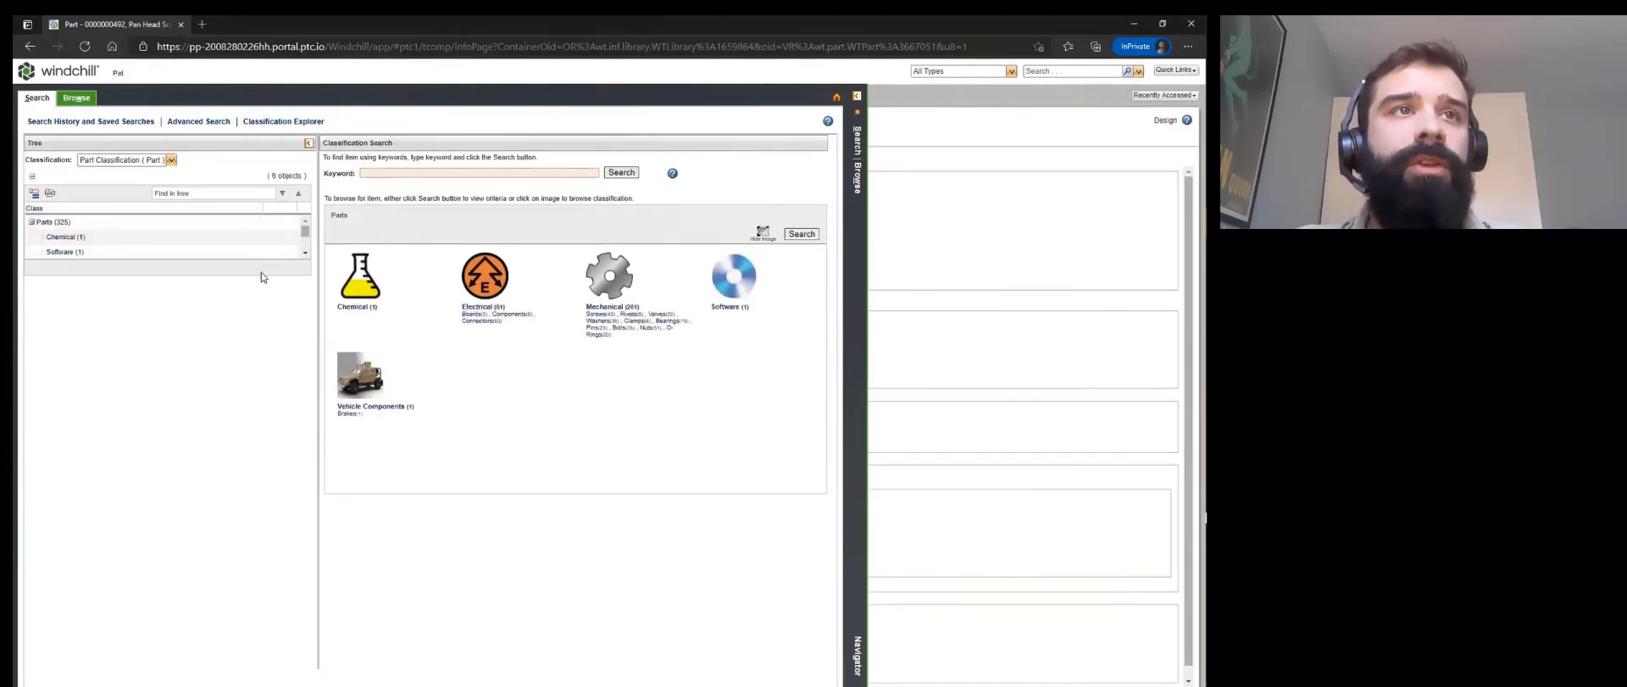
# - Expand the Mechanical class of the part classification, browse to its Screws class, and search for all parts in it
pyautogui.click(305, 253)
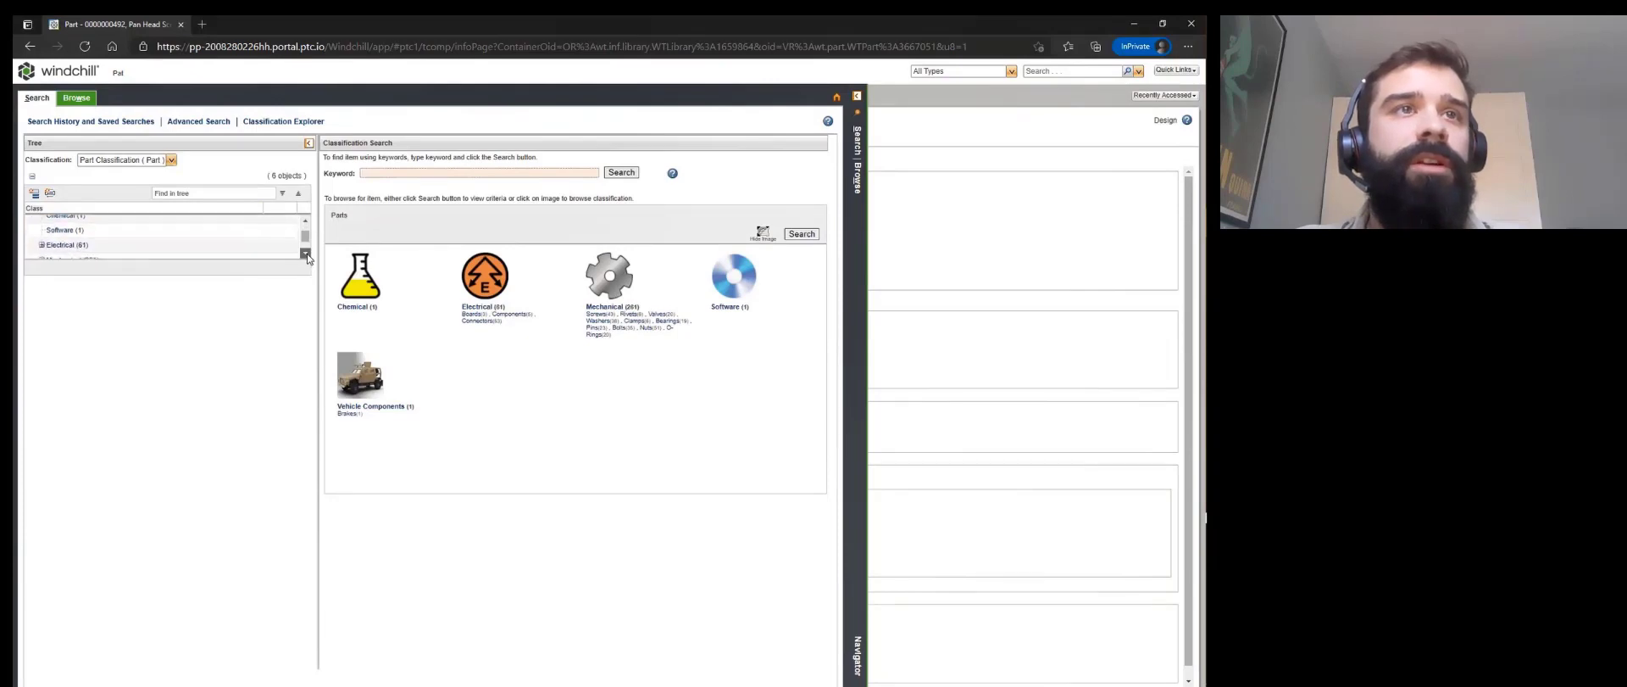
pyautogui.click(68, 243)
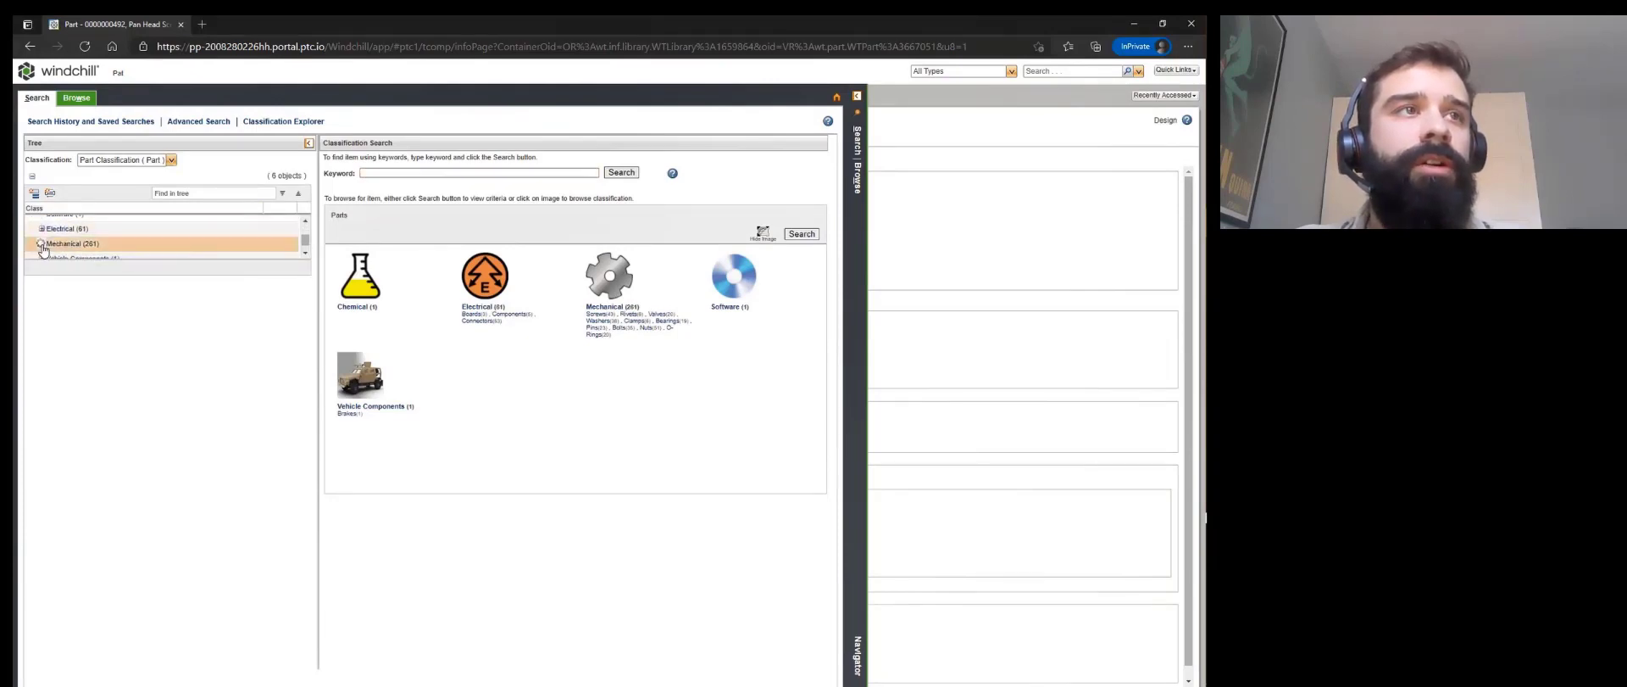
pyautogui.moveTo(51, 263); pyautogui.dragTo(81, 509)
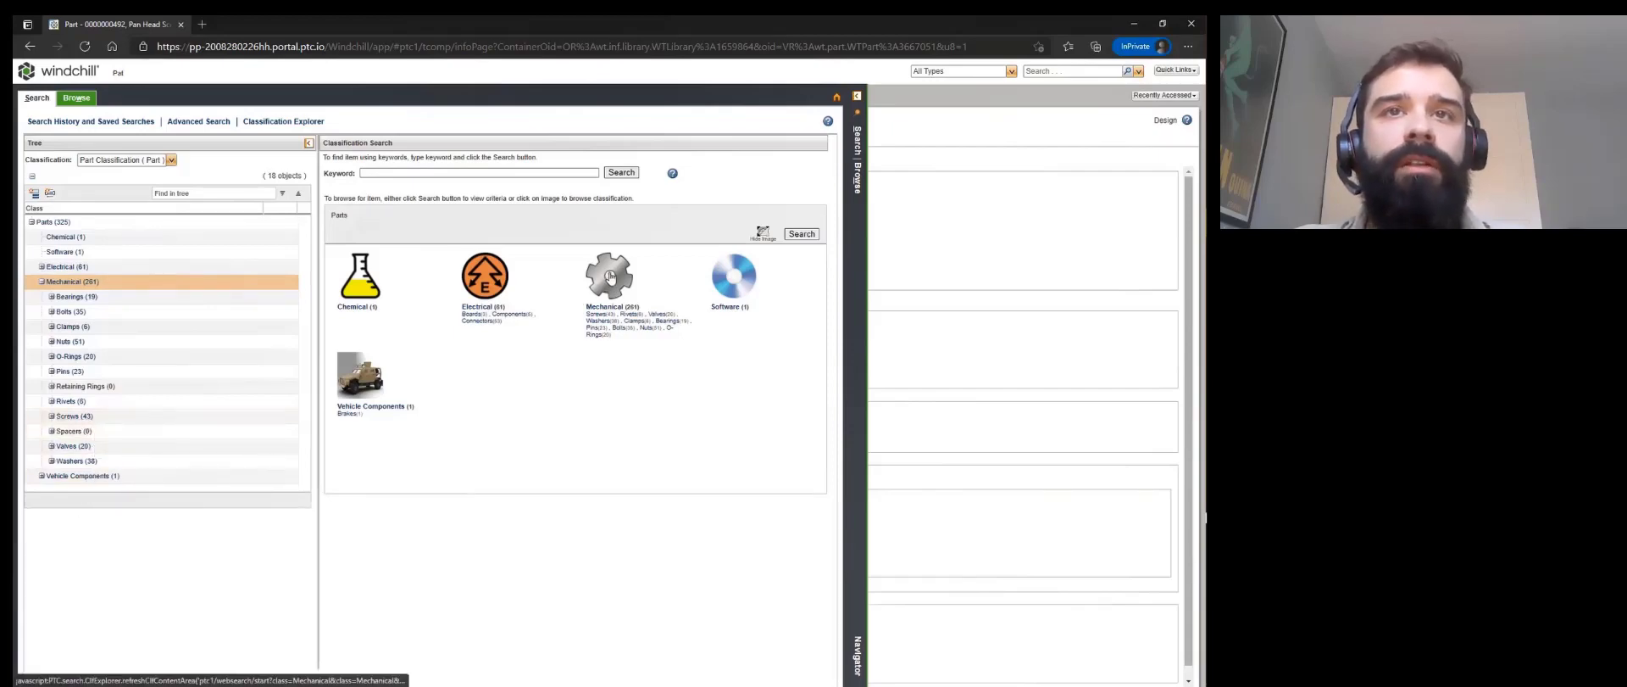
pyautogui.click(610, 276)
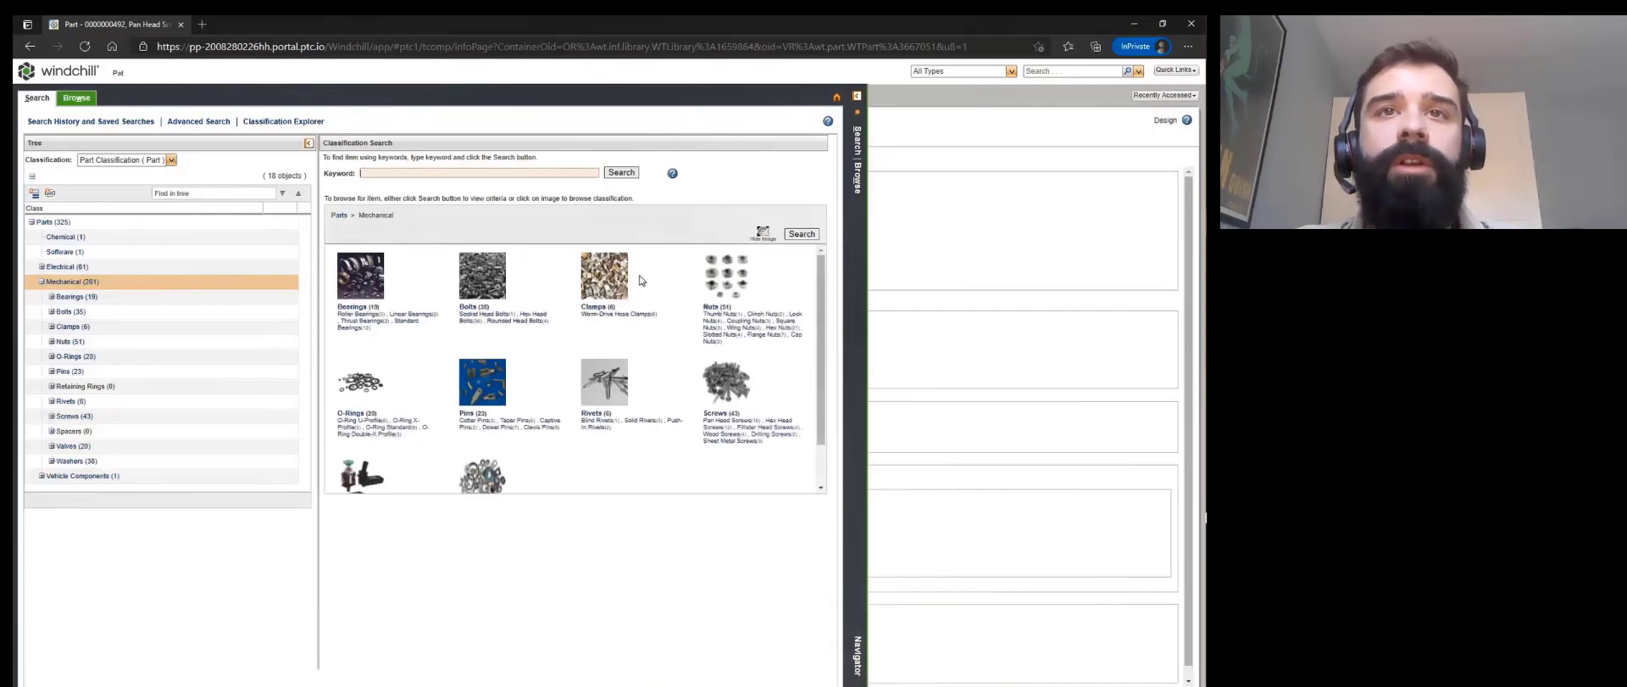
pyautogui.scroll(-1, 641, 280)
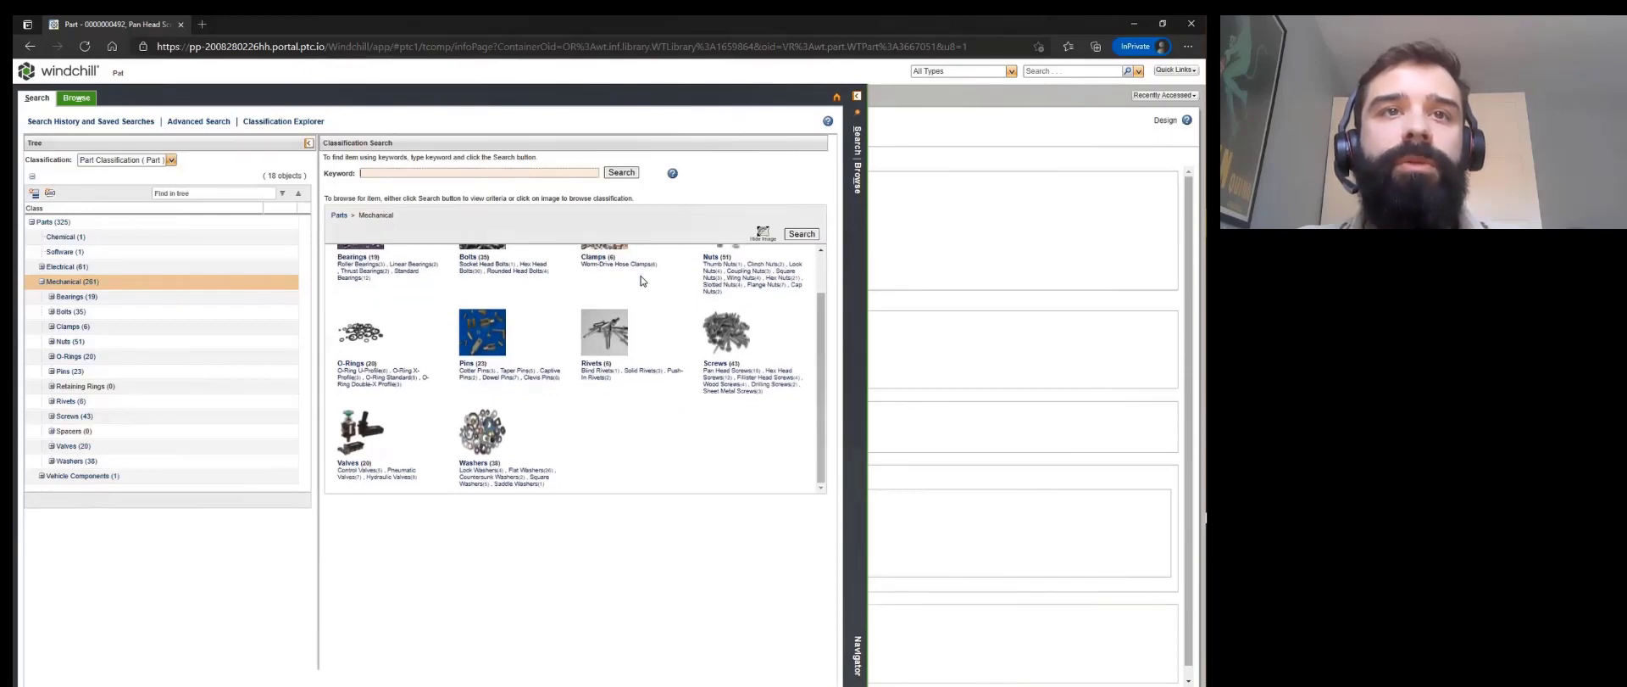
pyautogui.click(727, 338)
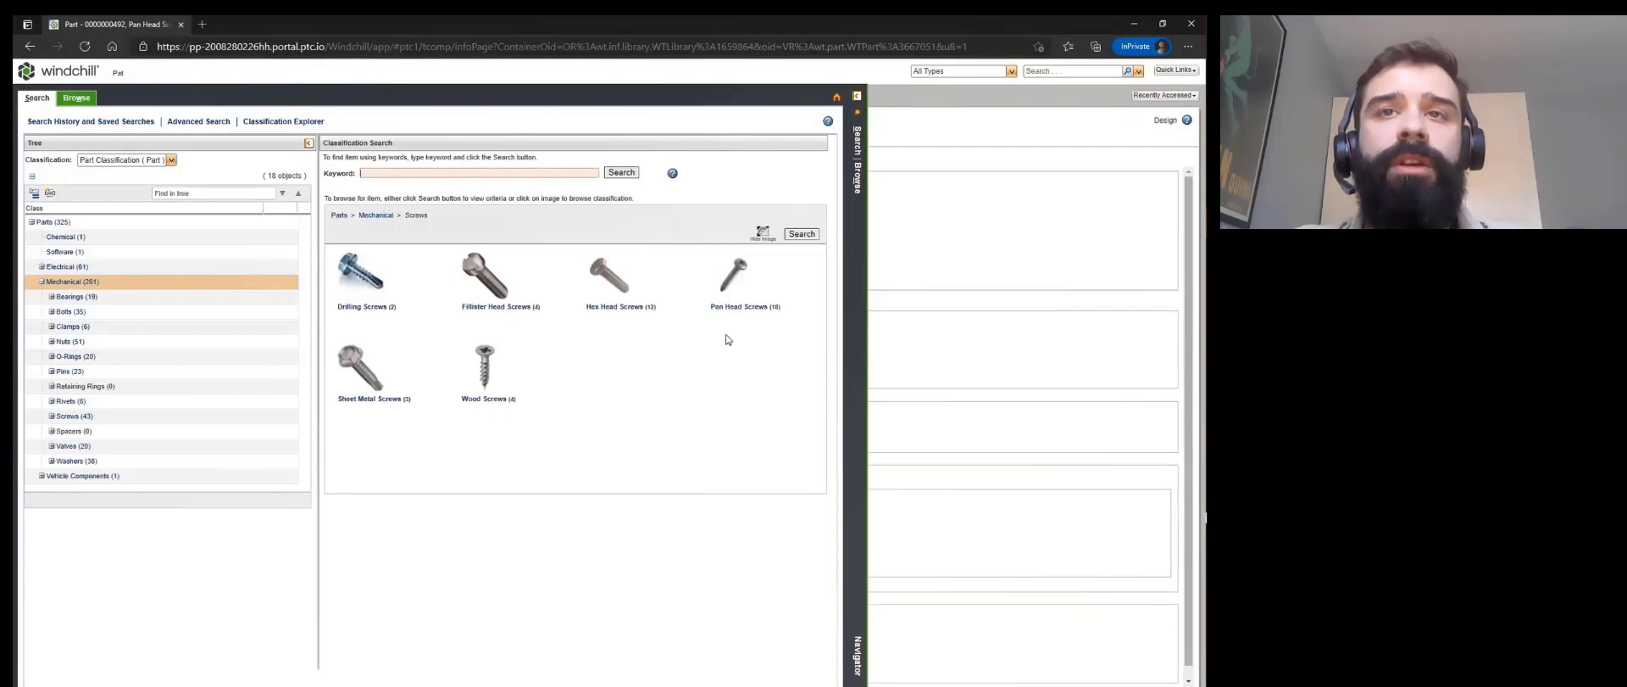
pyautogui.click(802, 233)
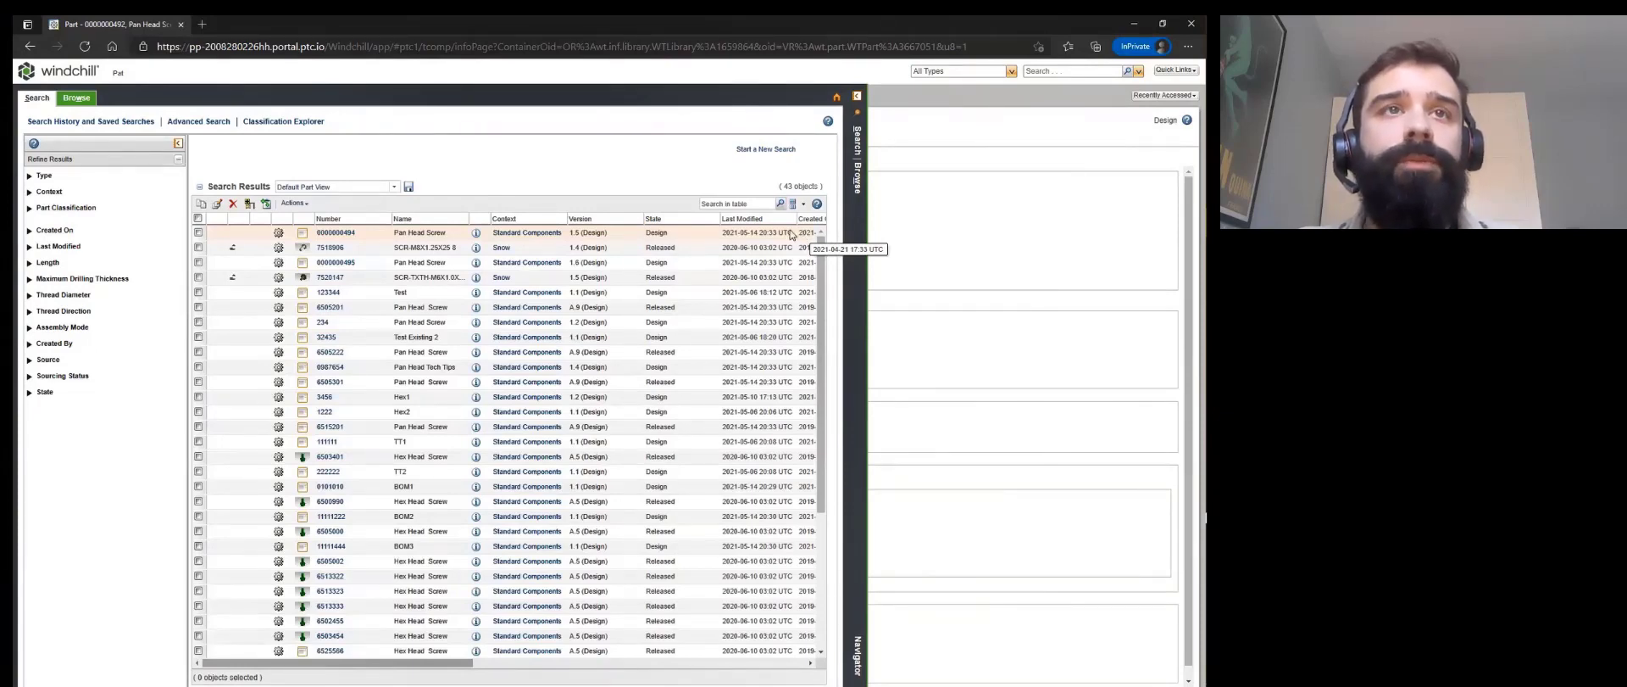
# - Expand the Part Classification, Length and Thread Direction filters, and refine the results to Pan Head Screws
pyautogui.click(30, 209)
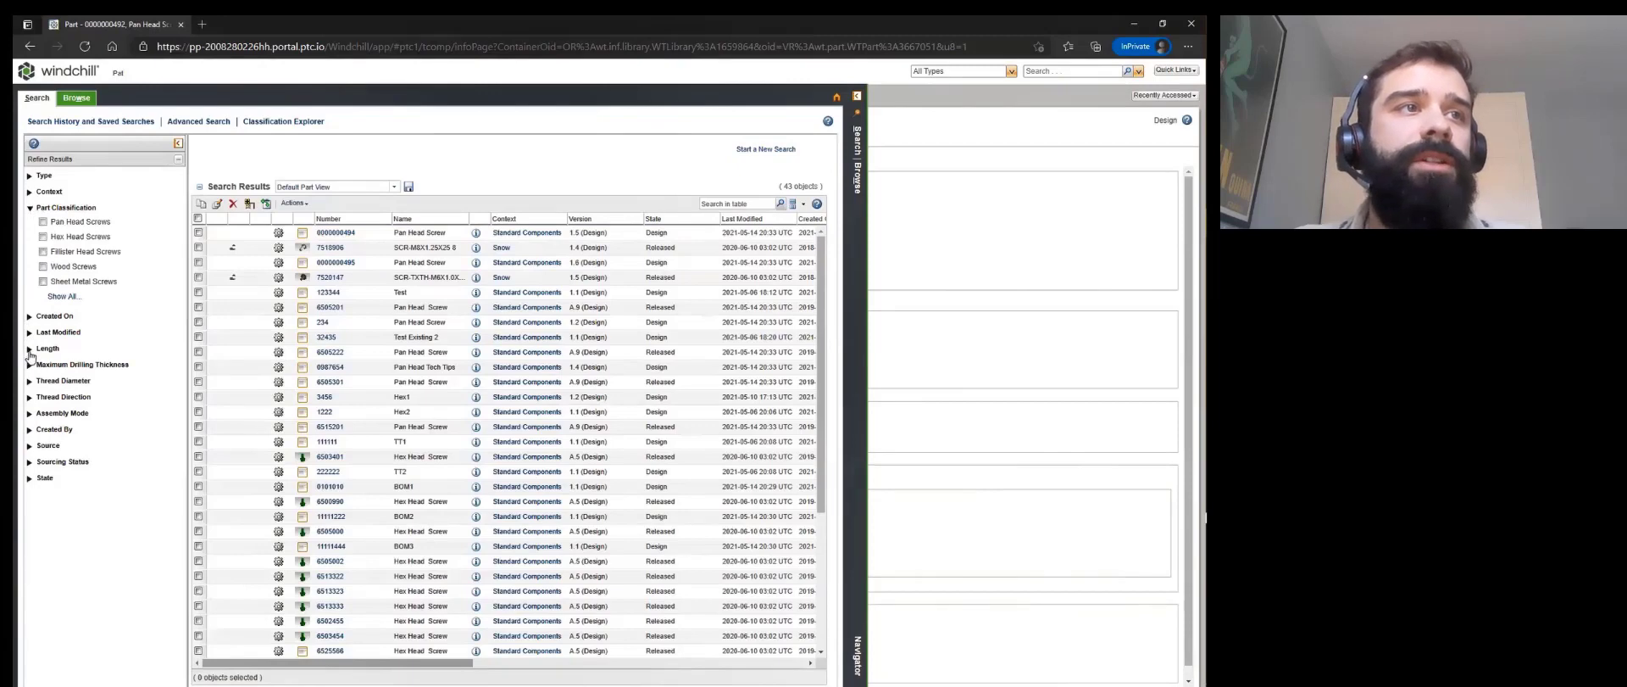
pyautogui.click(29, 349)
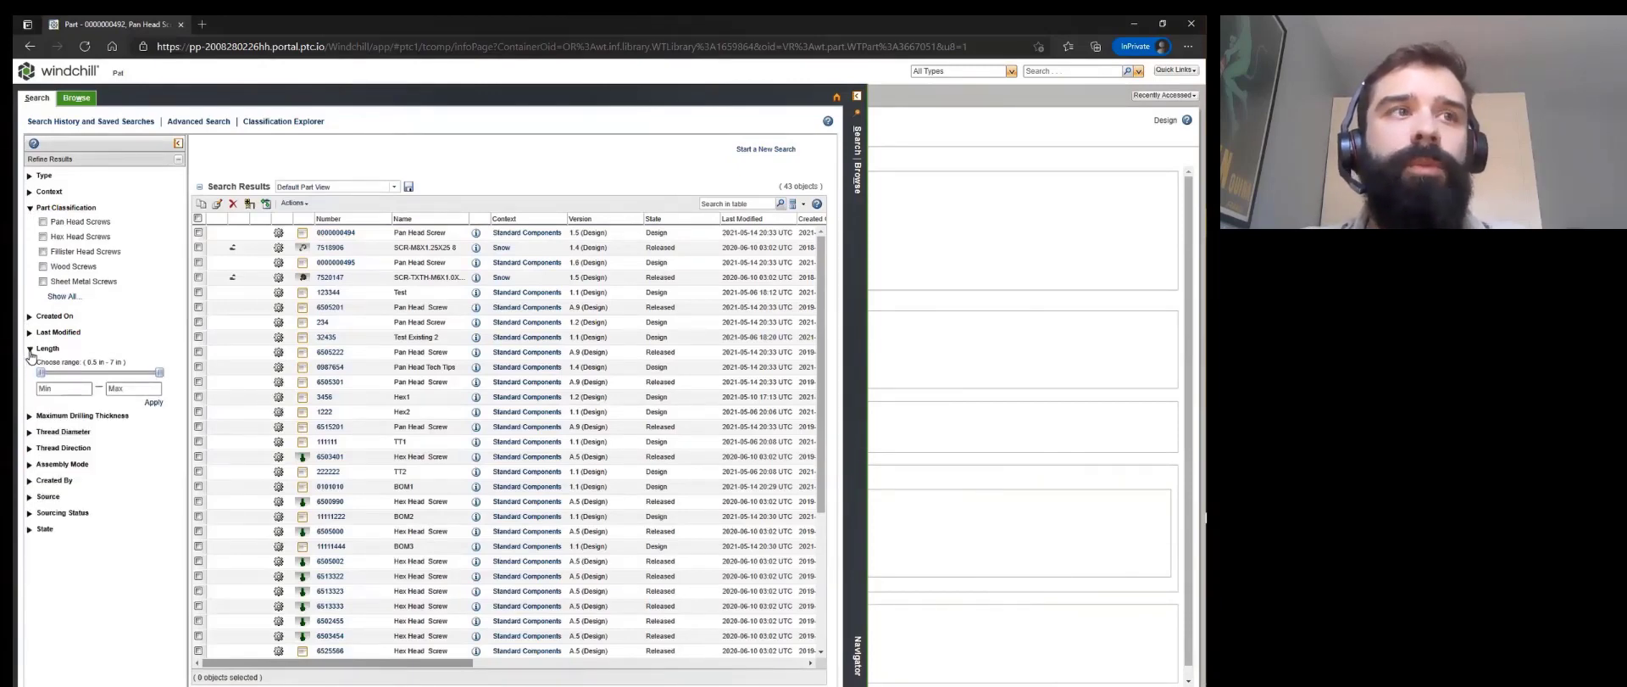
pyautogui.click(30, 448)
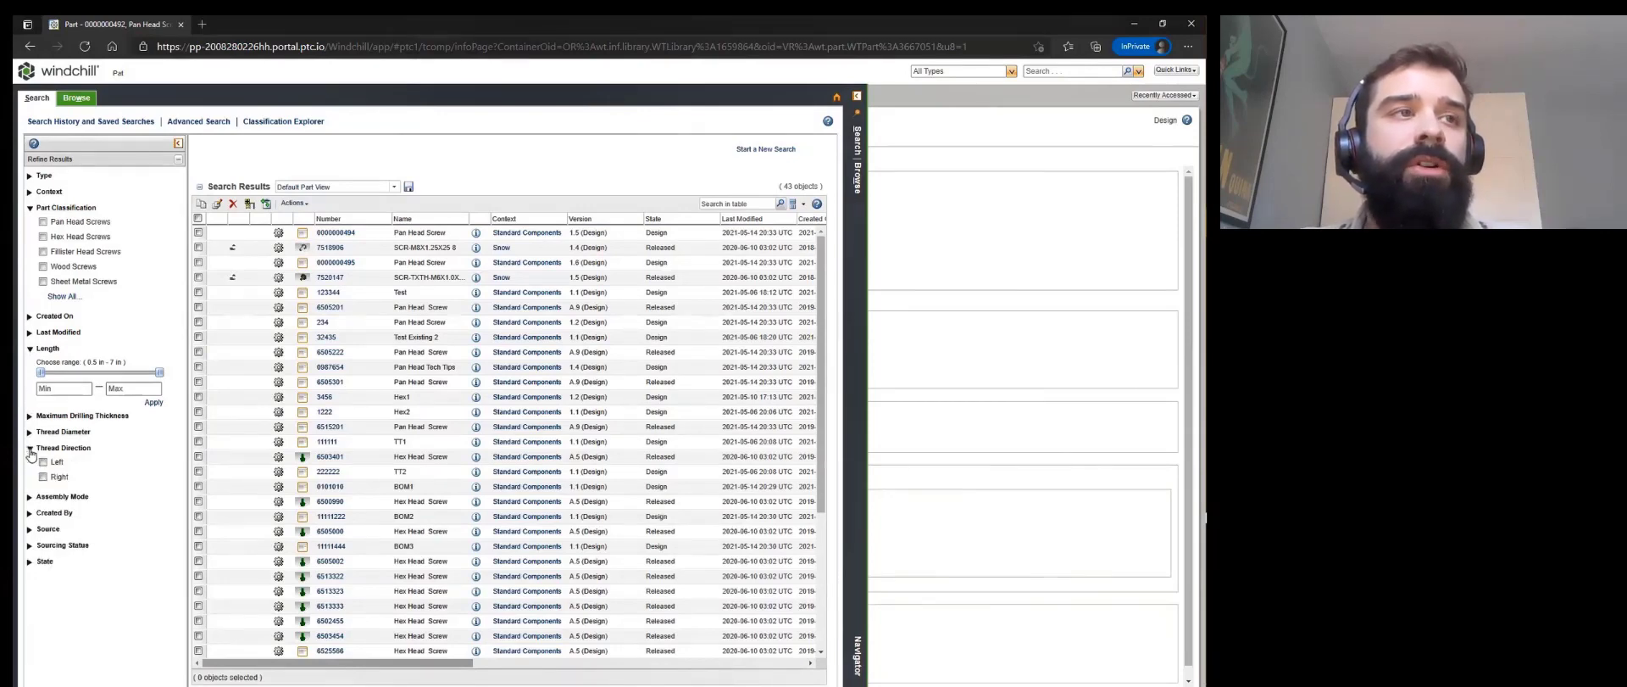
pyautogui.click(43, 221)
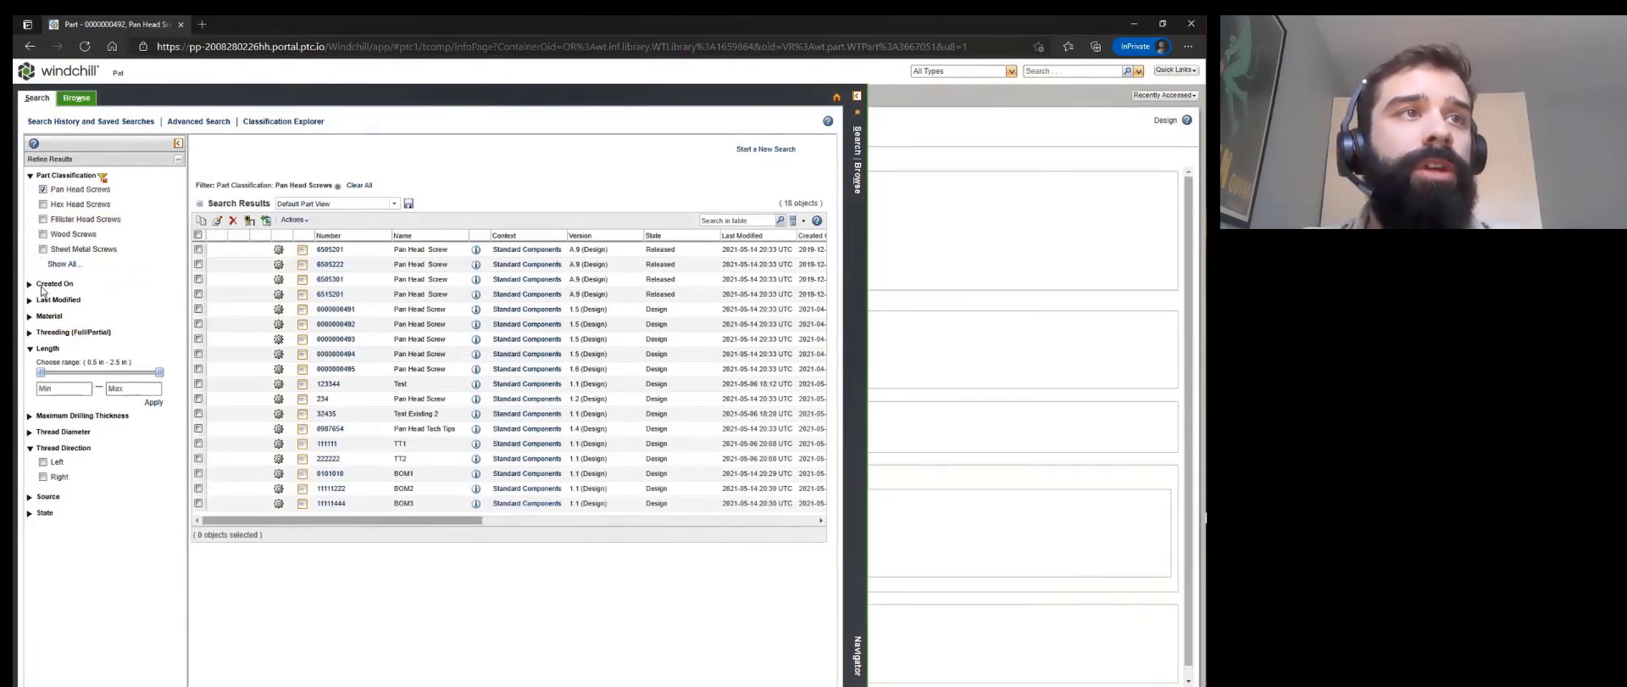
# - Try a Length filter range from 0.929 to 2.50 in for the pan head screws
pyautogui.moveTo(40, 374); pyautogui.dragTo(135, 382)
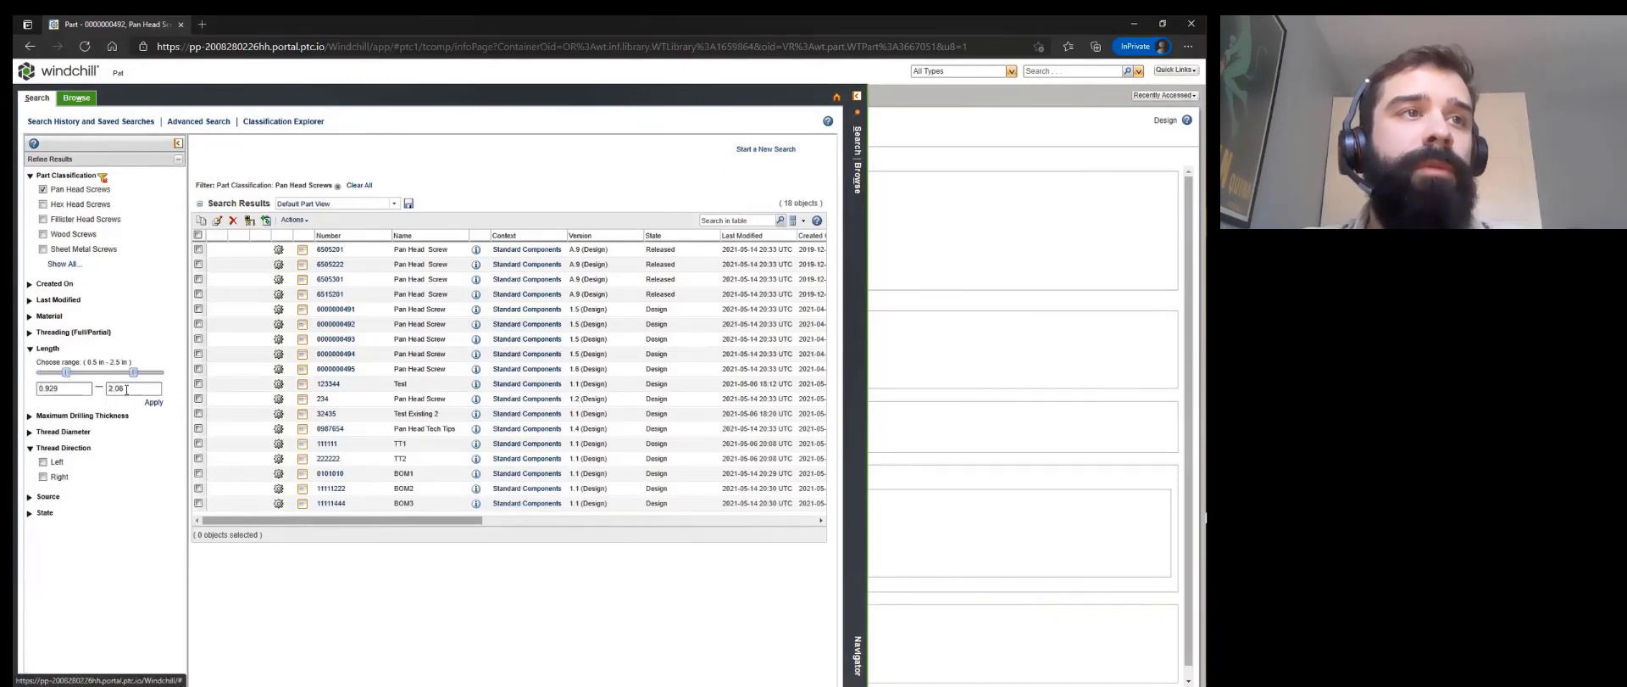
pyautogui.click(126, 388)
pyautogui.press('BackSpace')
pyautogui.press('BackSpace')
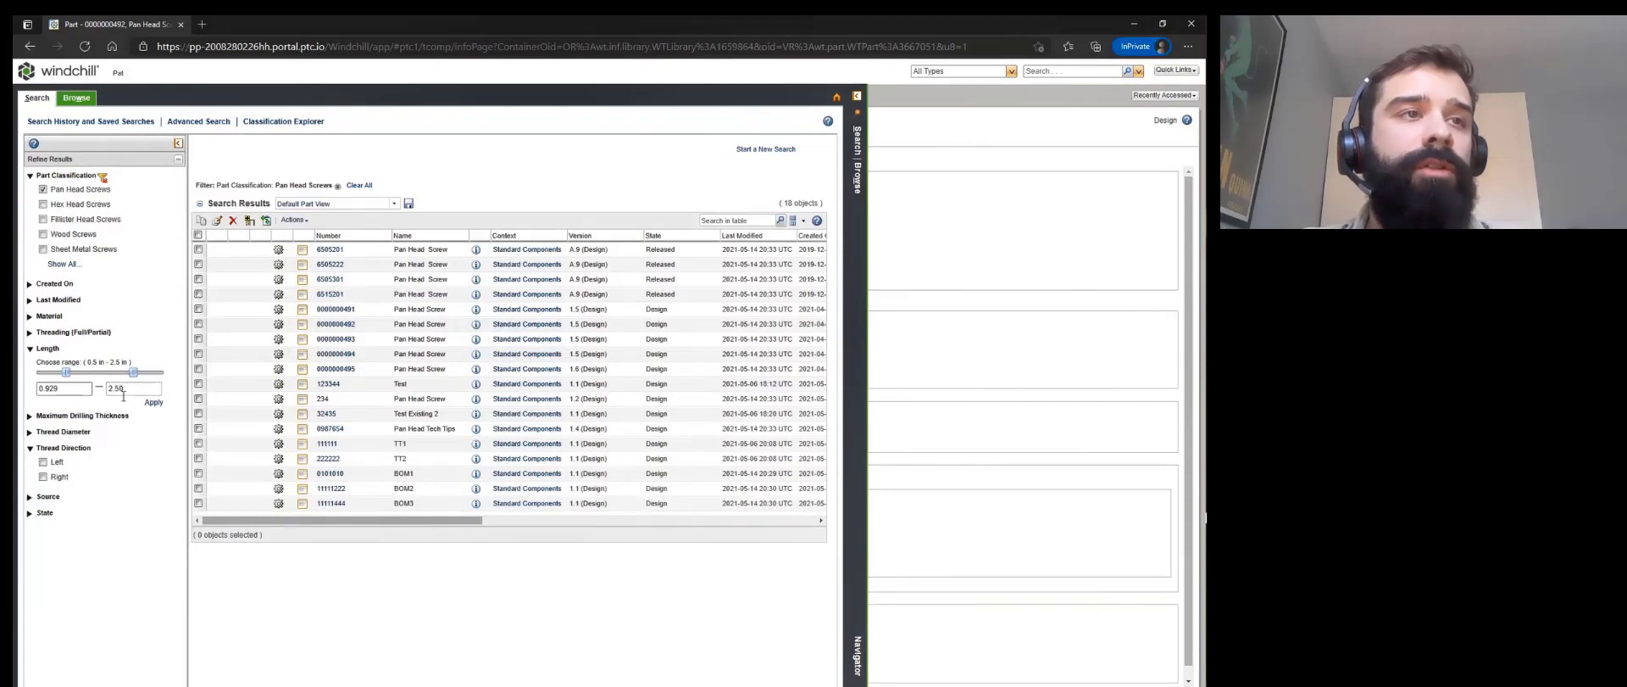
pyautogui.click(142, 450)
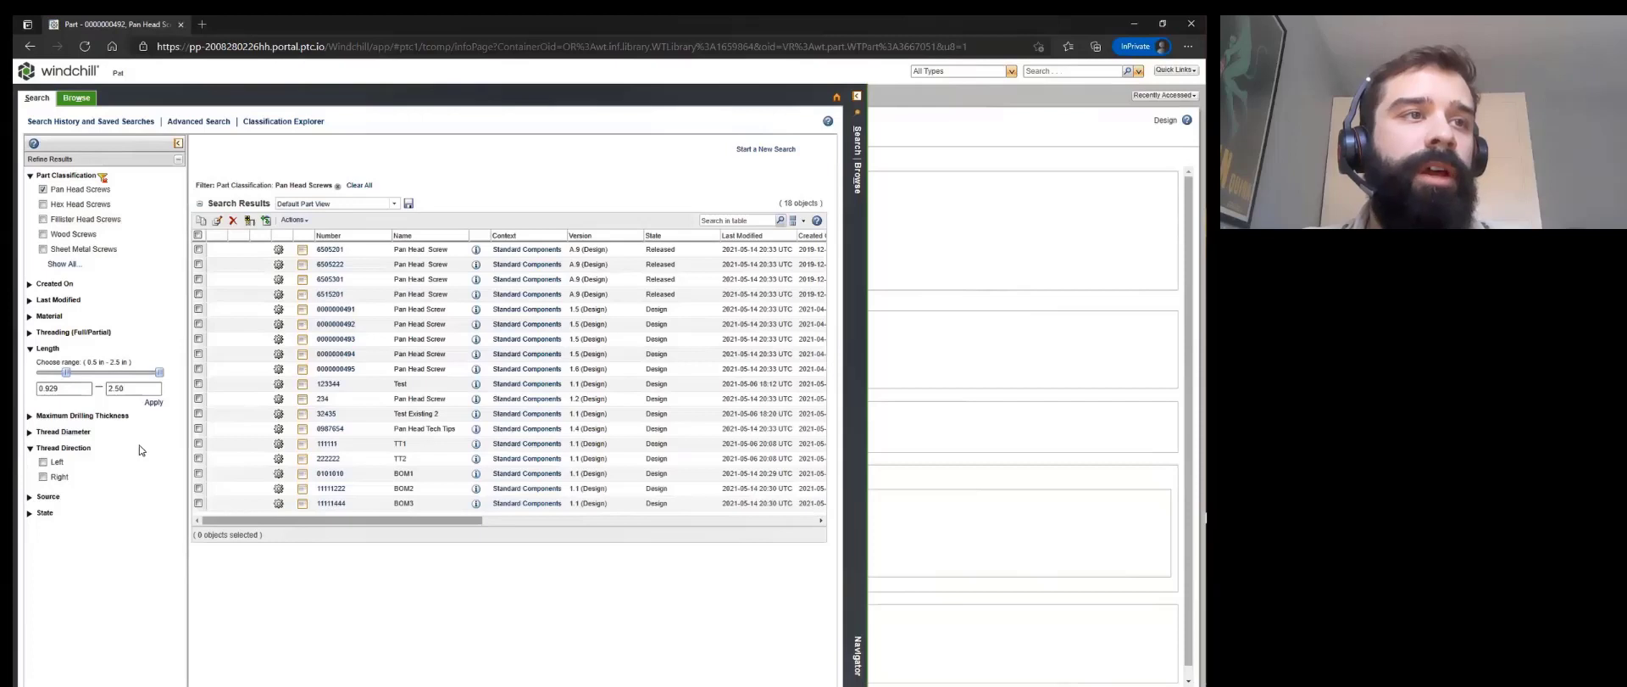
# - Refine the results to the Right thread direction and open the details of part BOM1
pyautogui.click(45, 477)
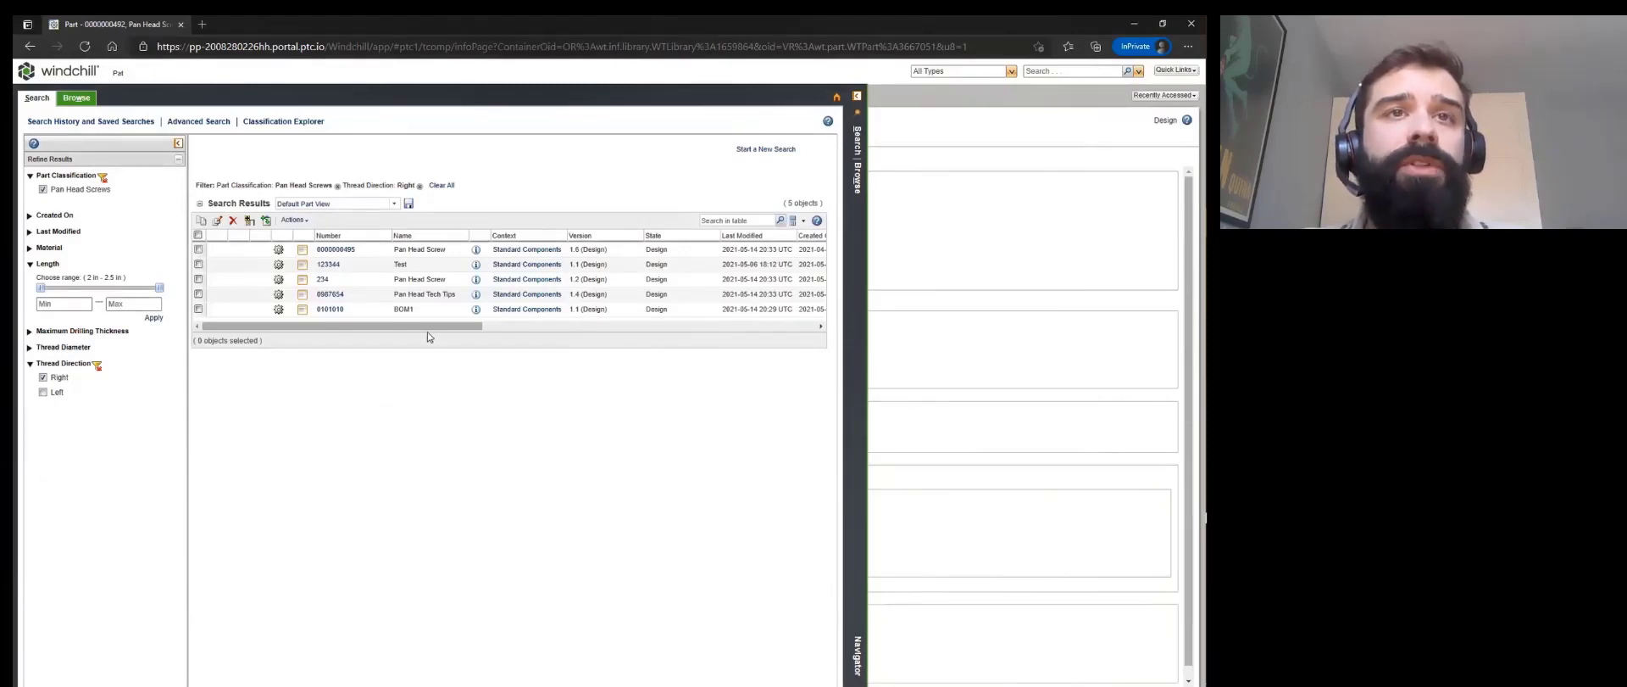
pyautogui.click(476, 309)
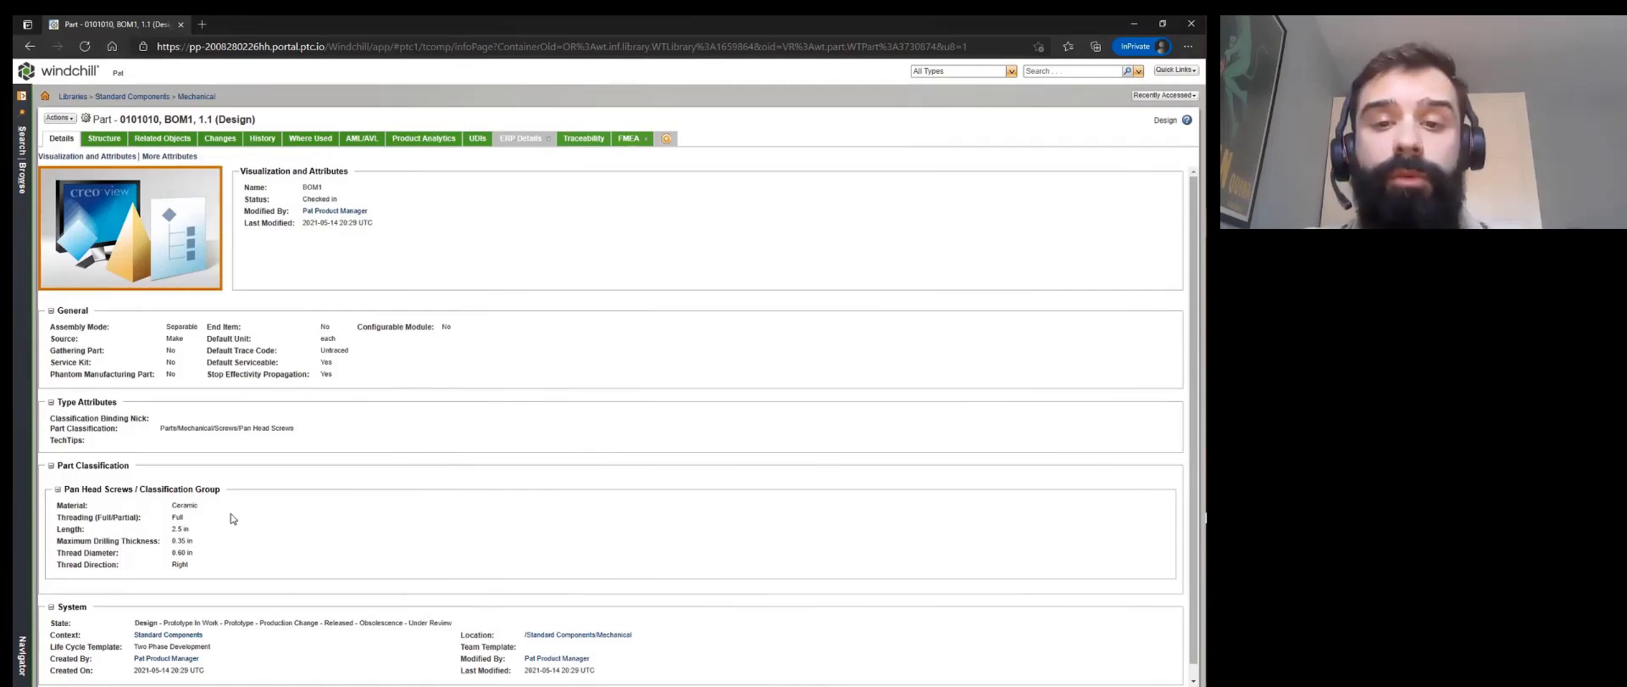
# - Open Manage Classifications from Classification Administration and expand the Parts node of the classification tree
pyautogui.click(23, 101)
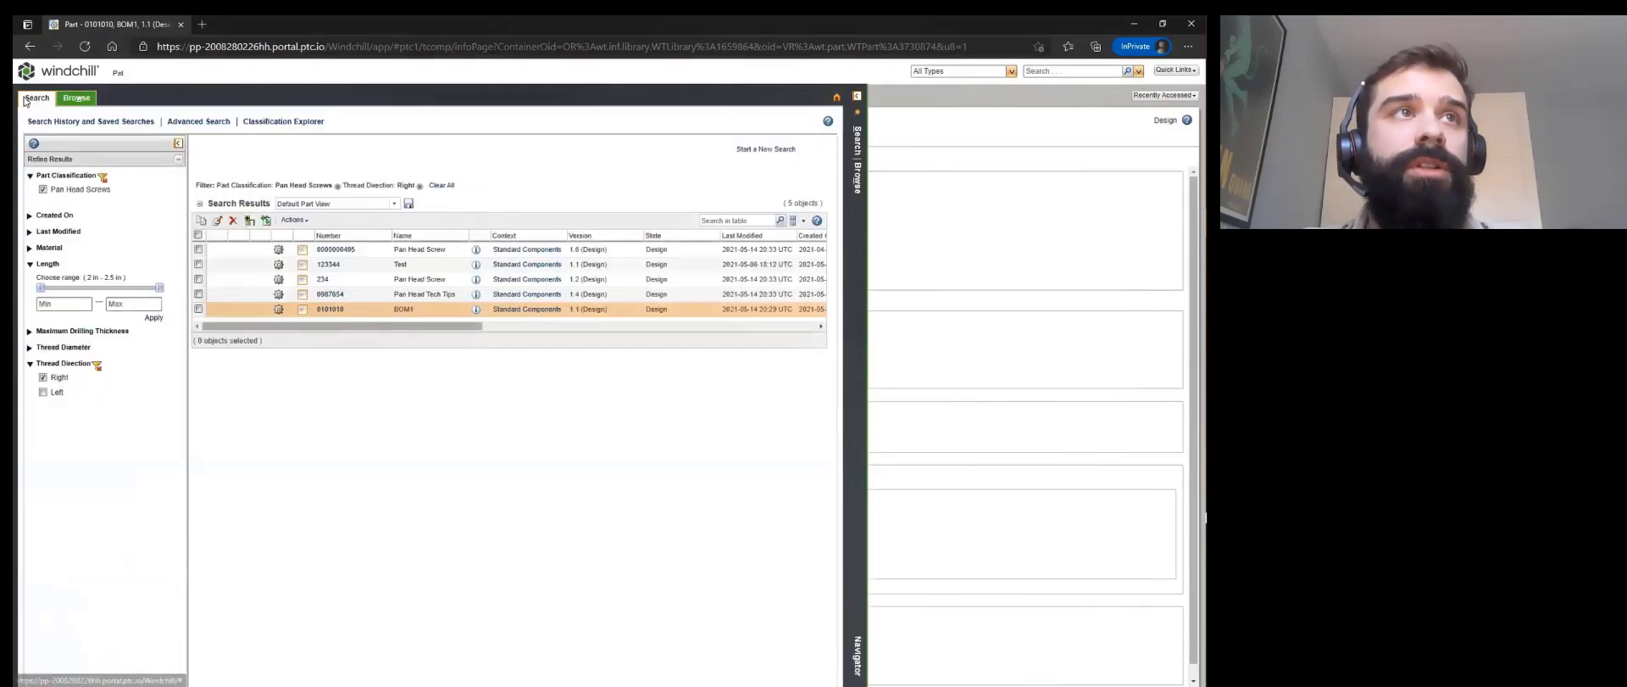
pyautogui.click(76, 97)
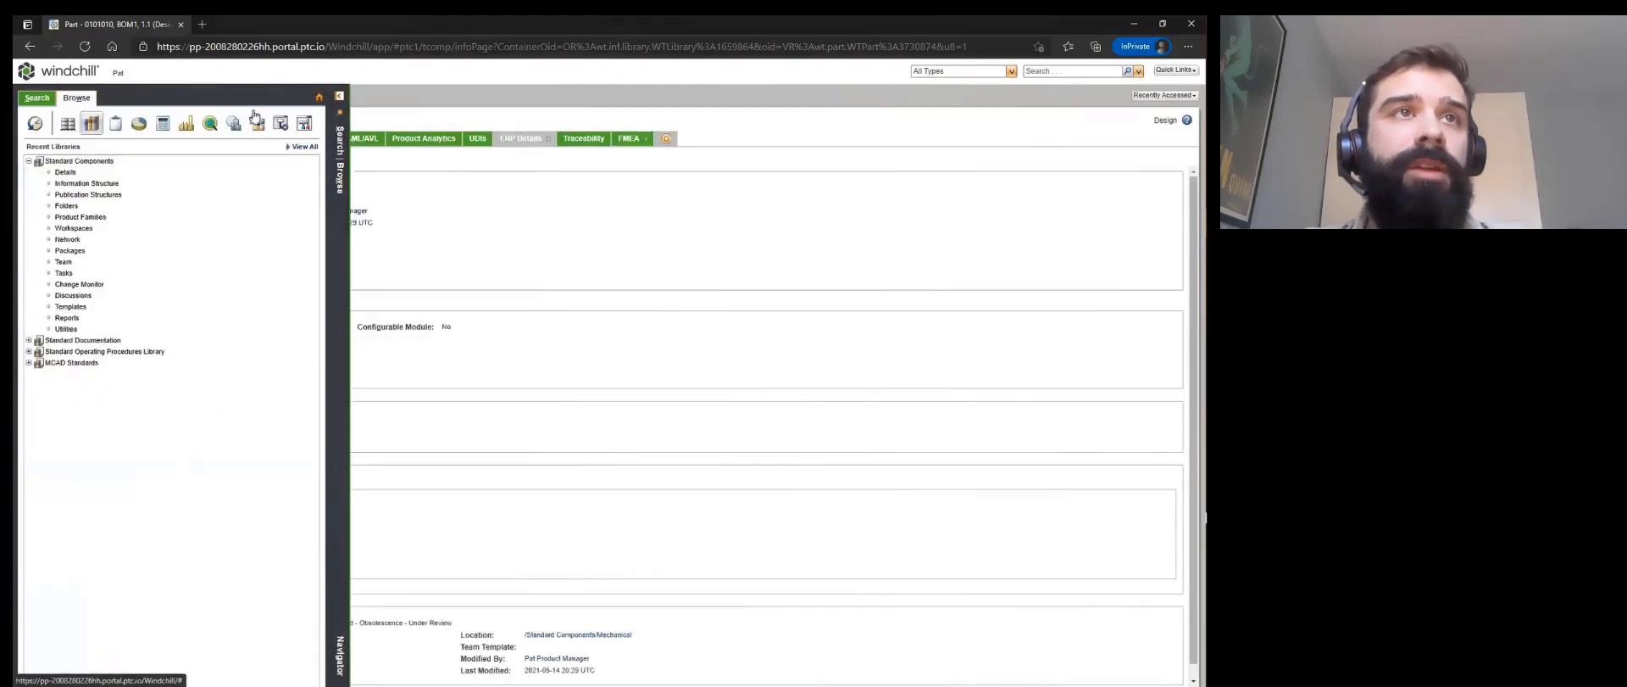
pyautogui.click(280, 123)
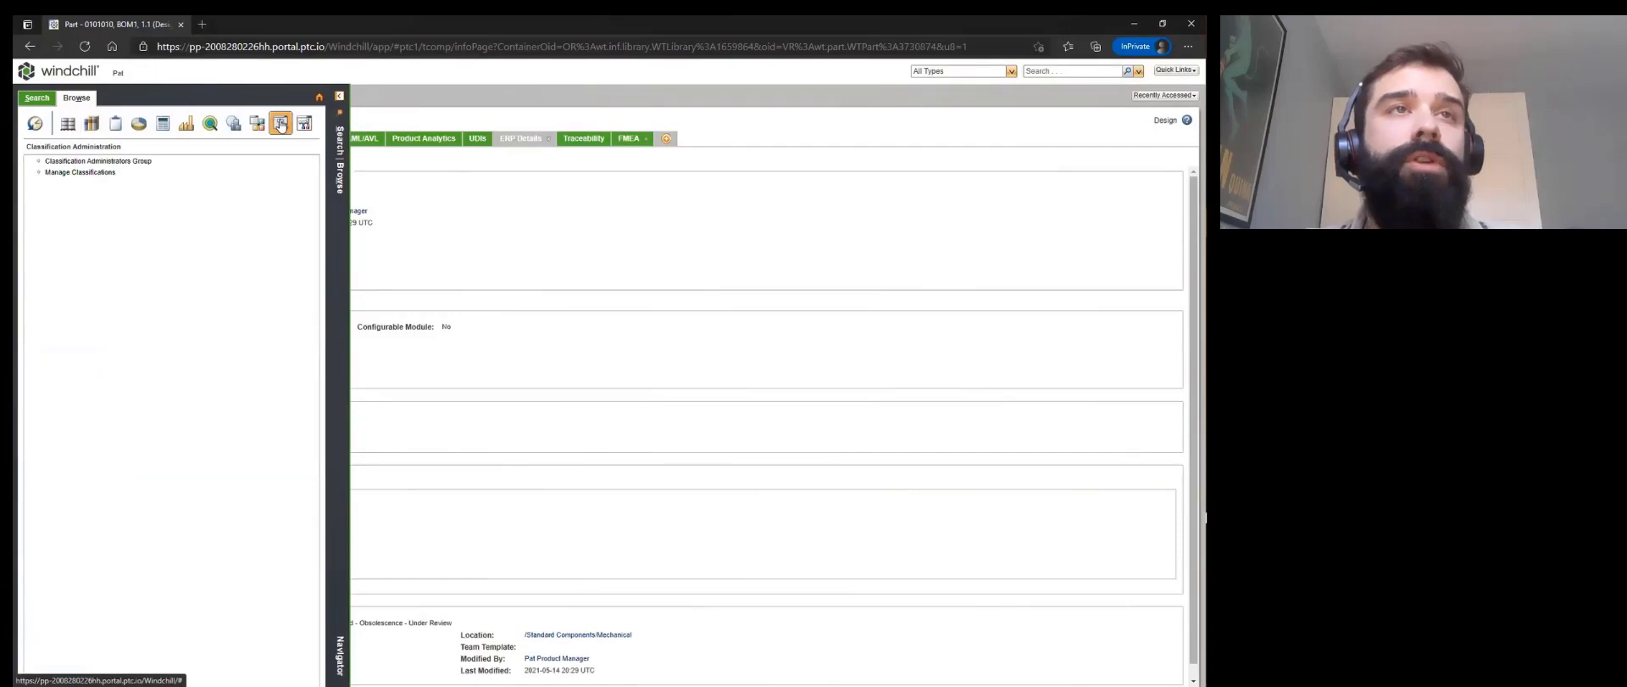
pyautogui.click(123, 174)
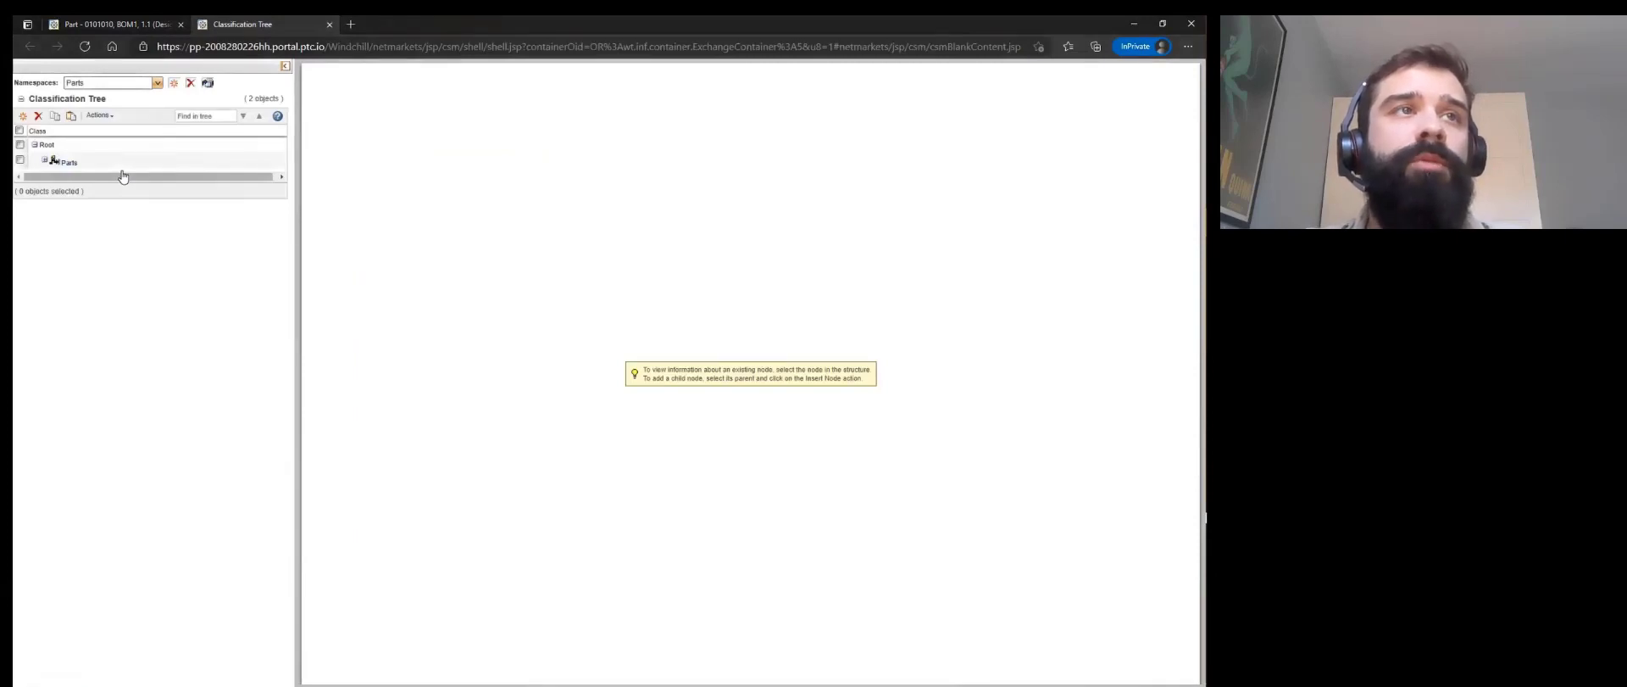
pyautogui.click(44, 160)
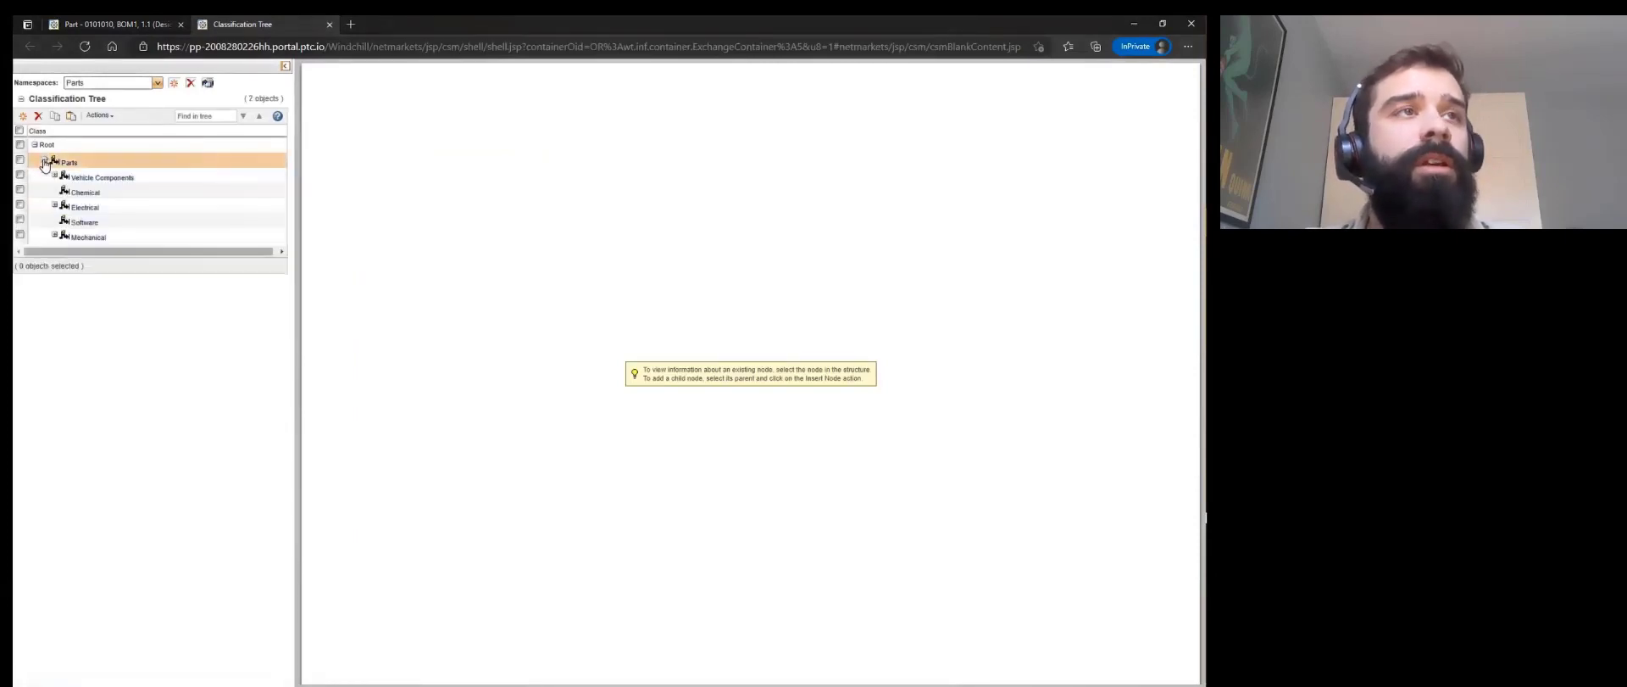
# - Expand the Mechanical node in the classification tree and look through the available namespaces
pyautogui.click(54, 236)
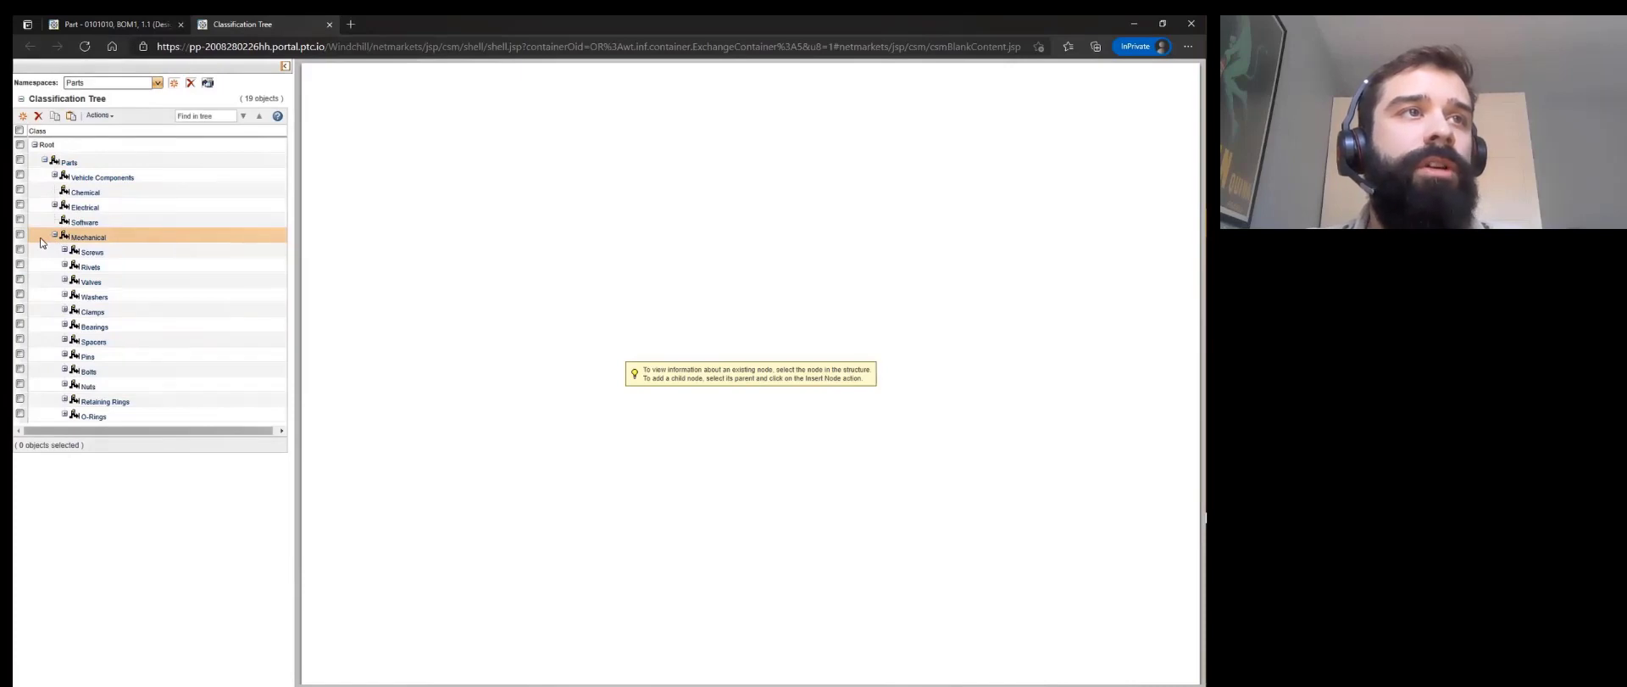
pyautogui.click(158, 83)
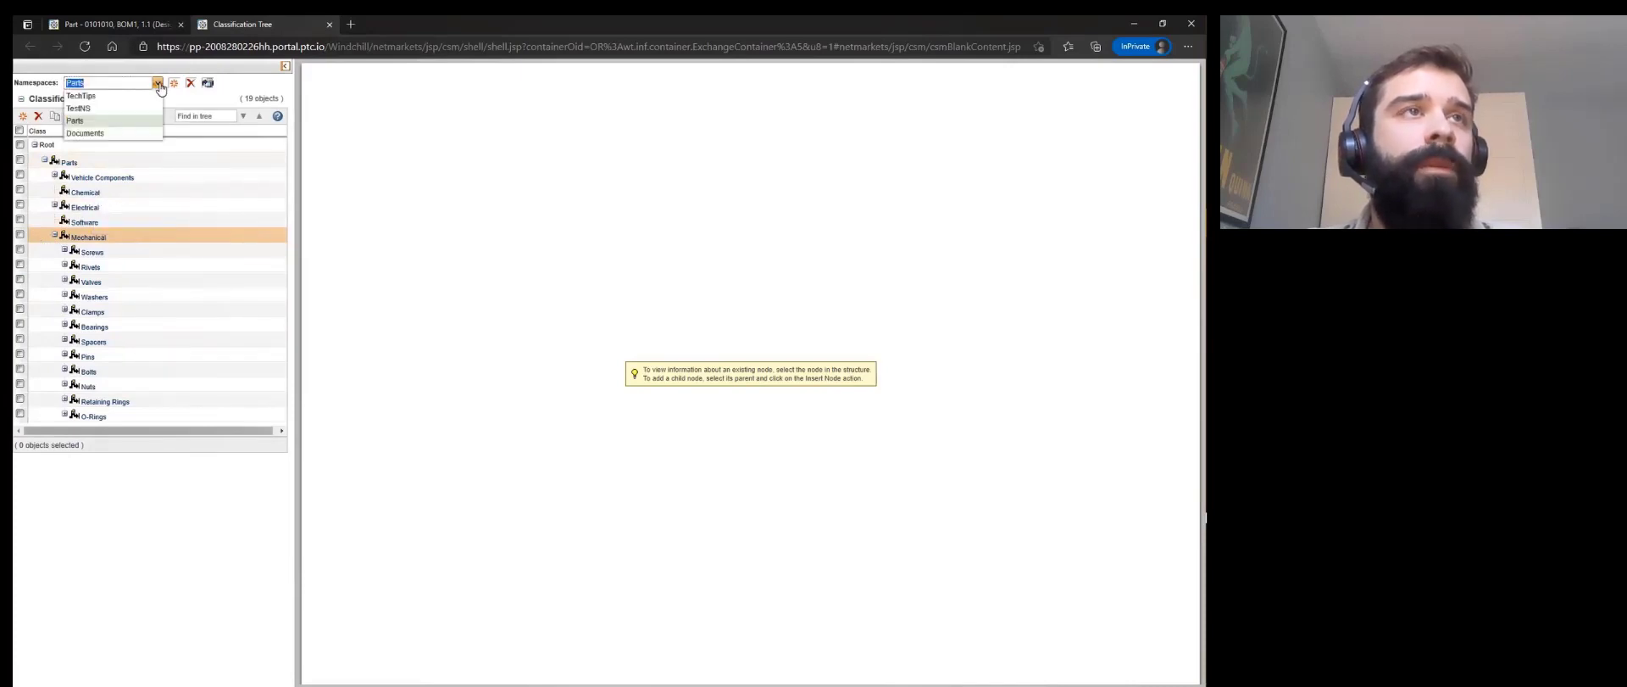
pyautogui.click(159, 85)
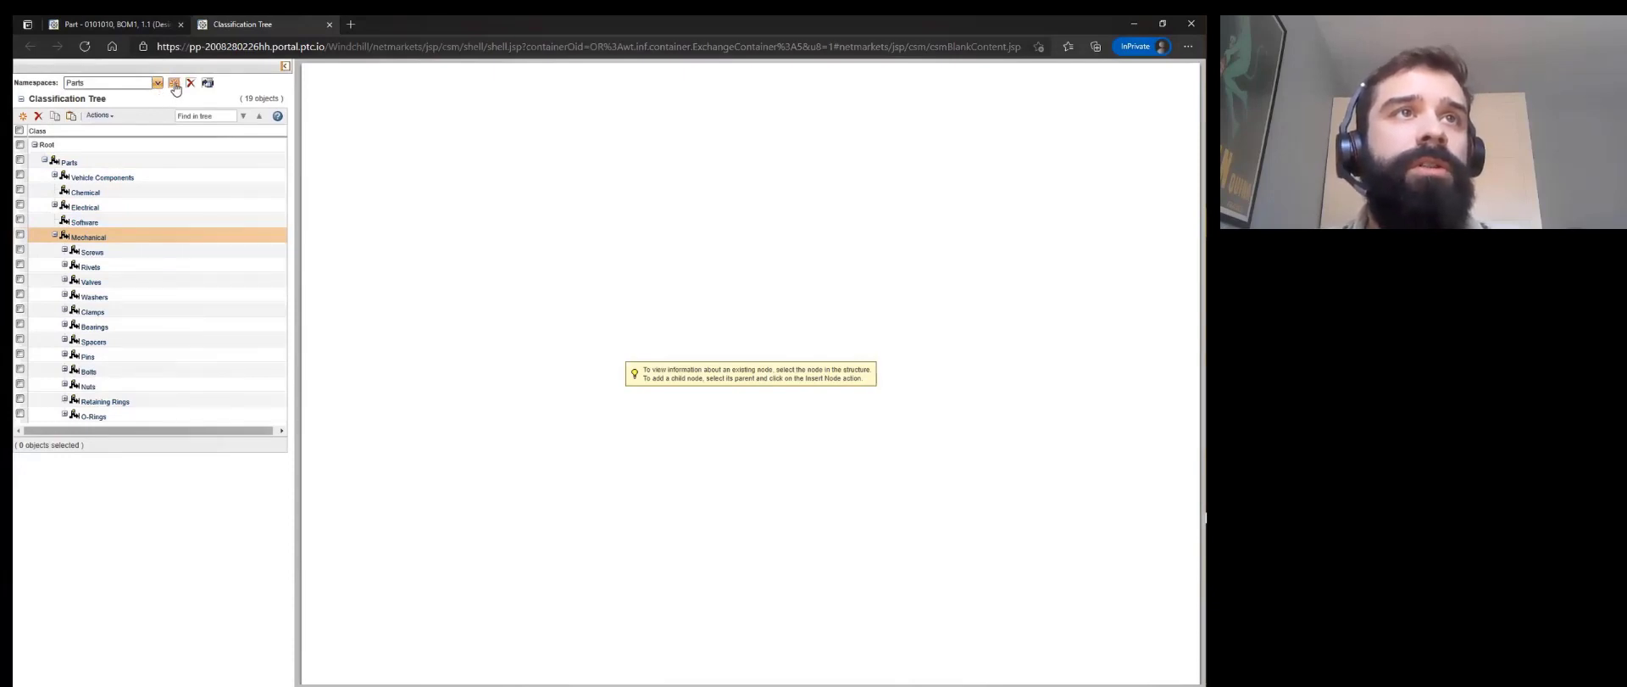
# - Create a new namespace BOMFERENCE whose parent node has internal name BOM and display name BOMFERENCE
pyautogui.click(173, 83)
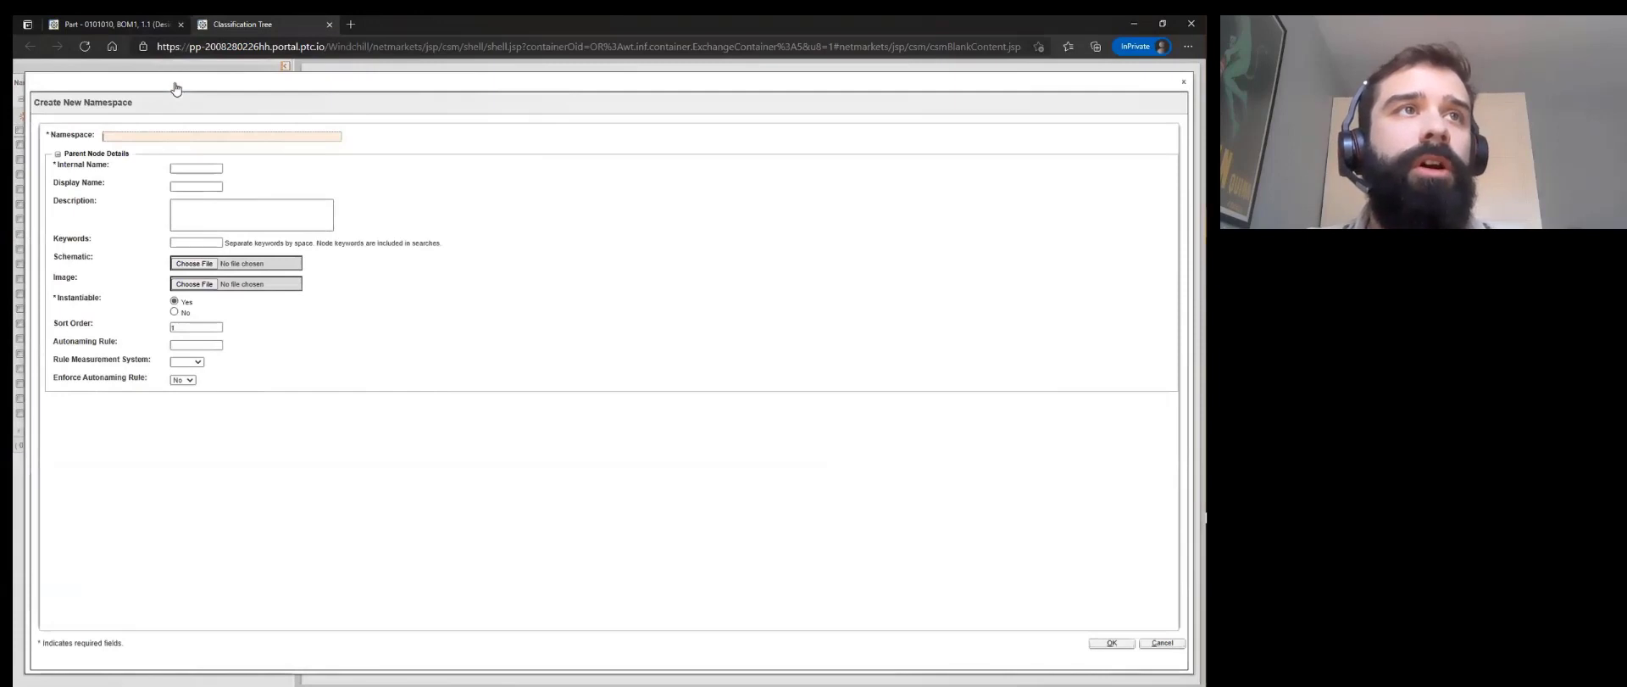
pyautogui.write('BOMFE')
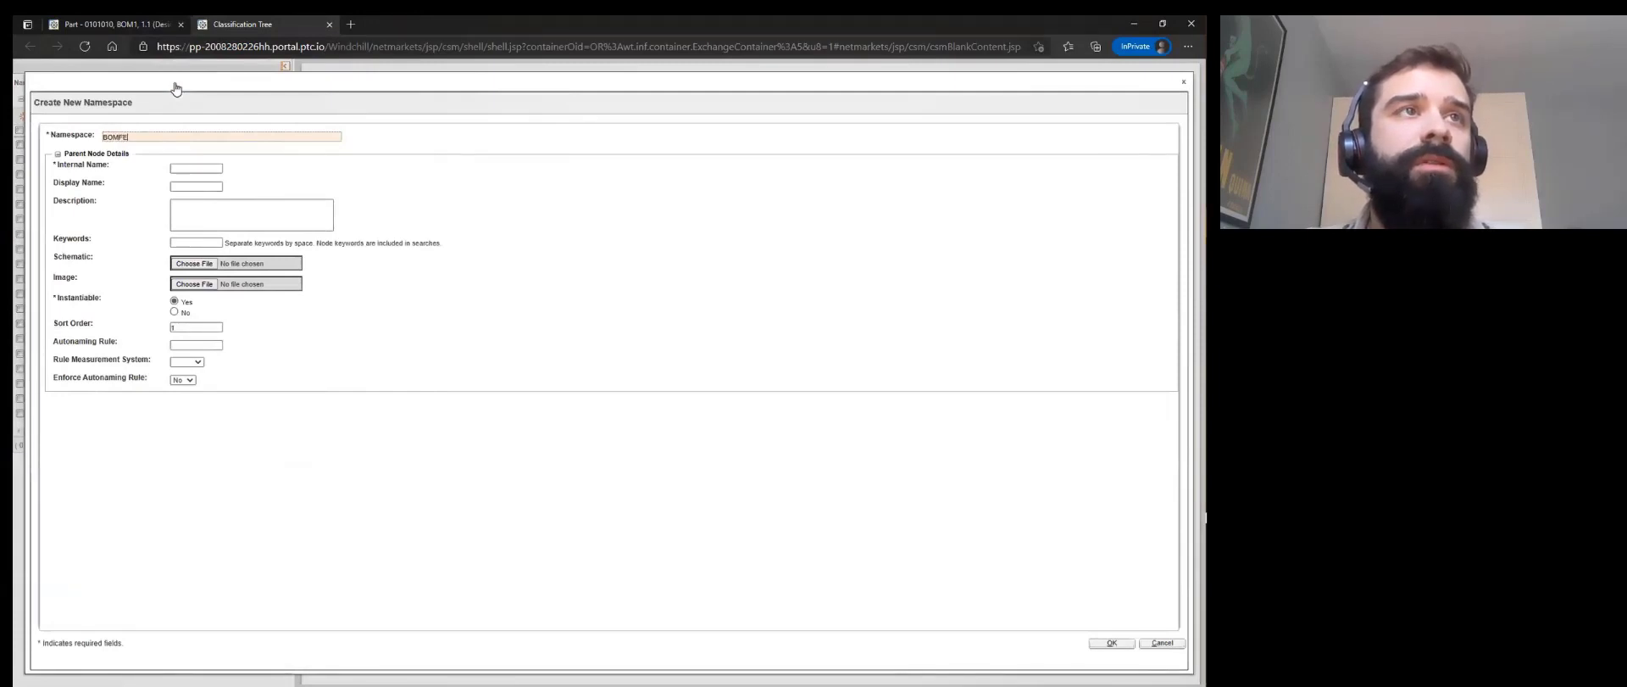
pyautogui.write('RENCE')
pyautogui.press('Tab')
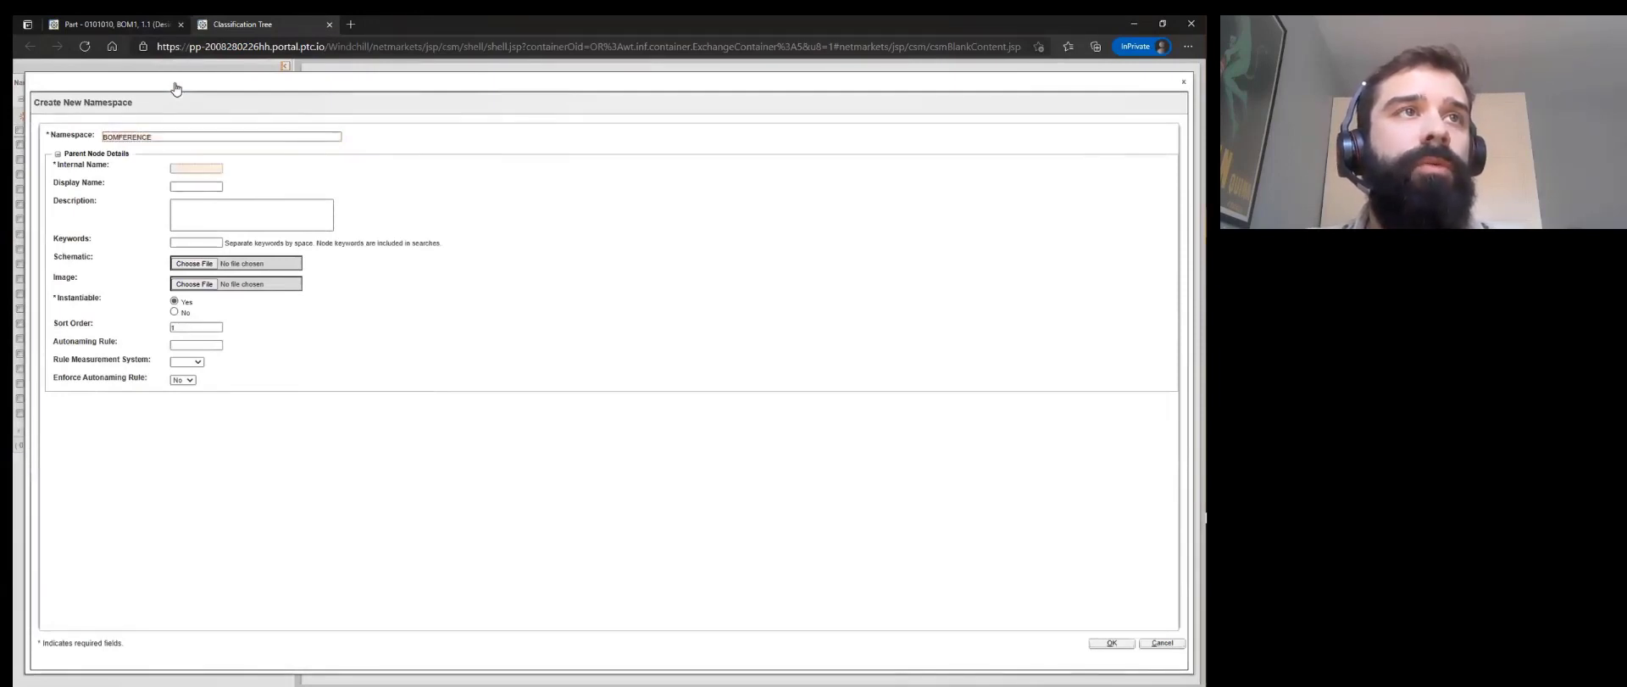
pyautogui.write('BOM')
pyautogui.press('Tab')
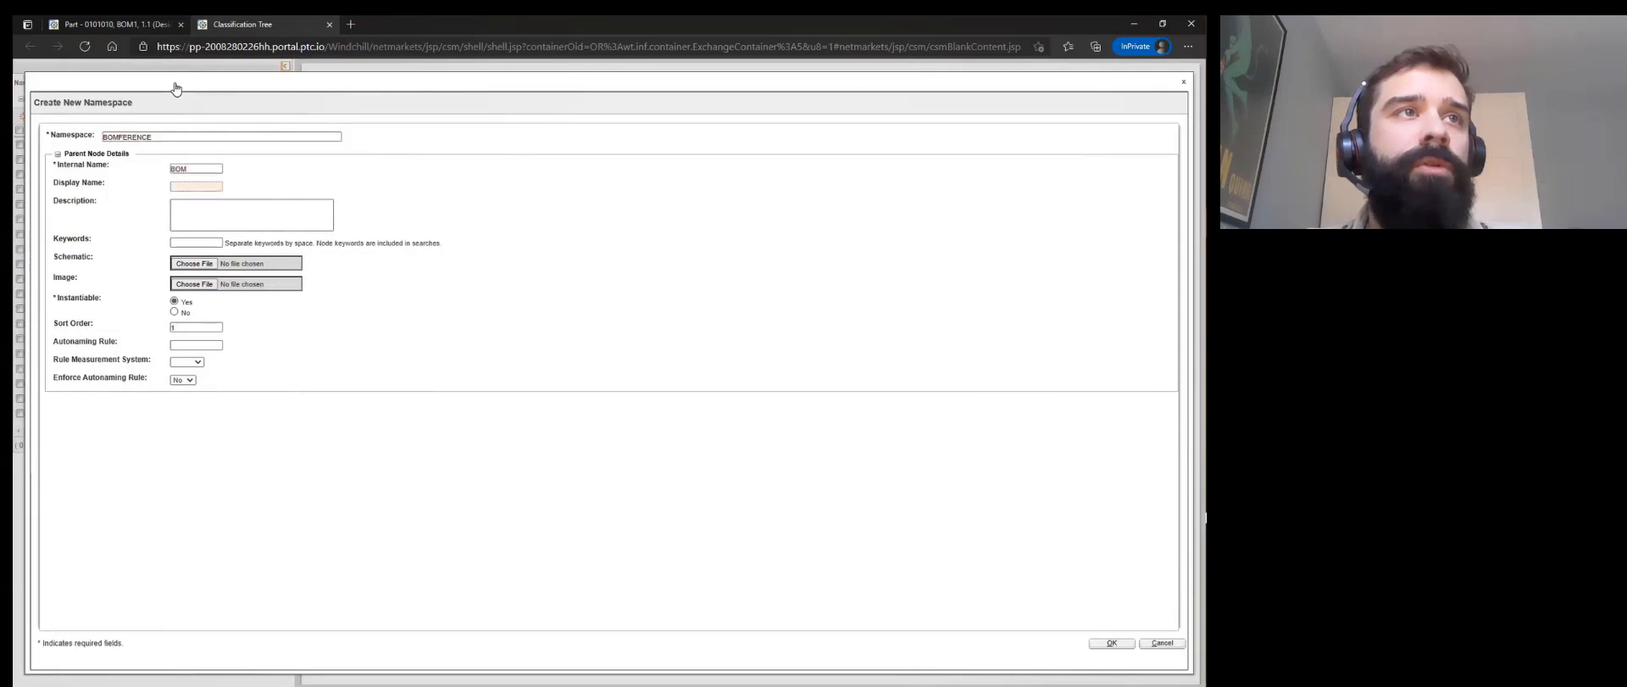
pyautogui.write('BOMFER')
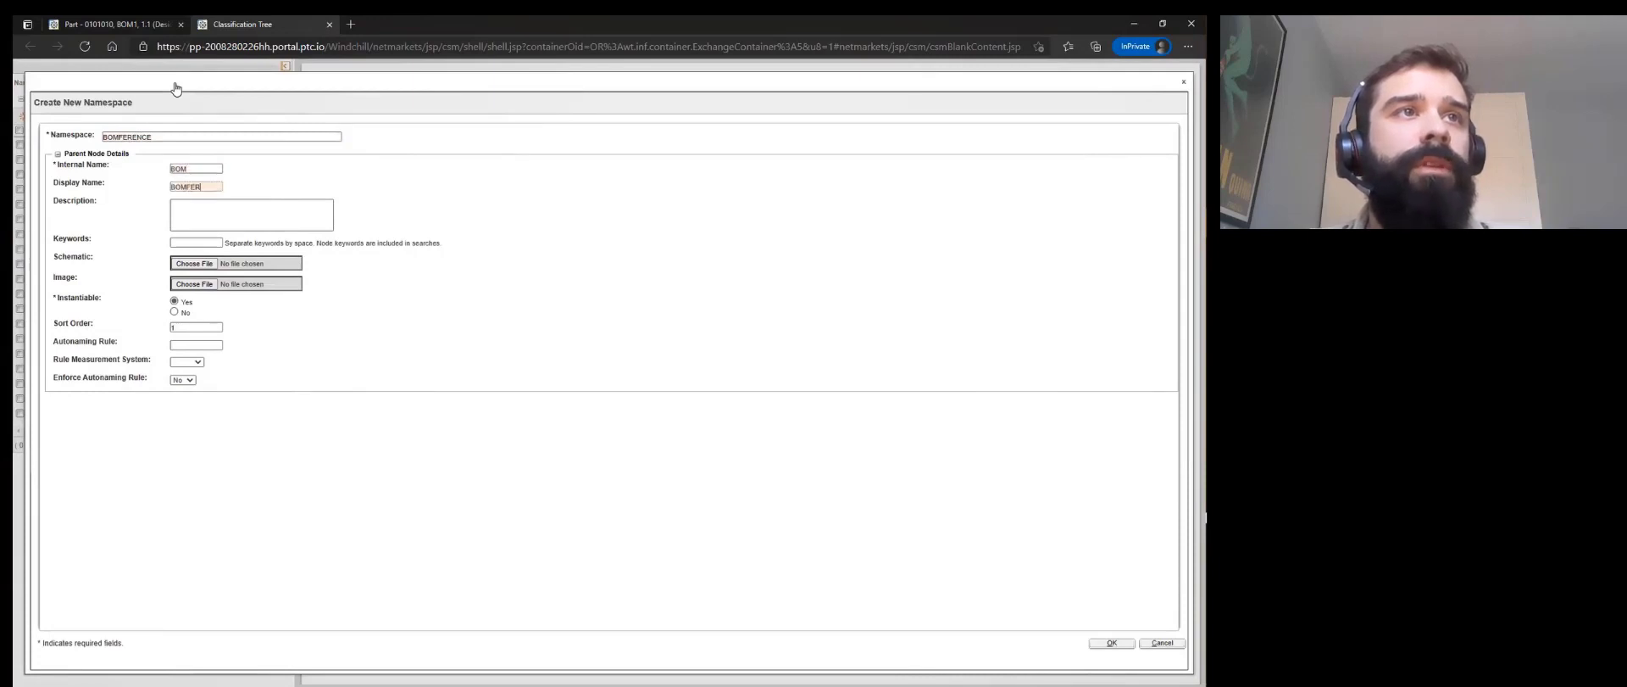
pyautogui.write('ENCE')
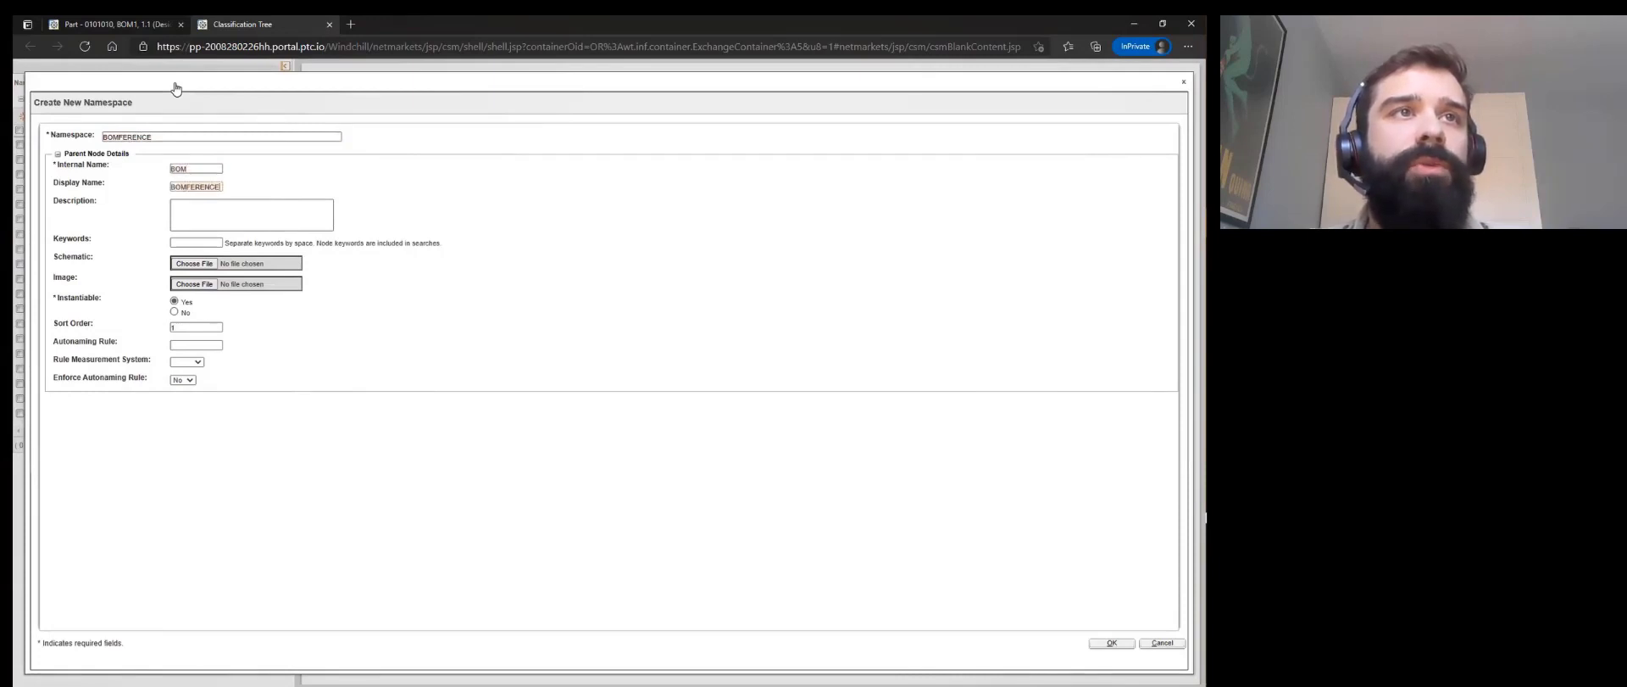
pyautogui.click(1111, 643)
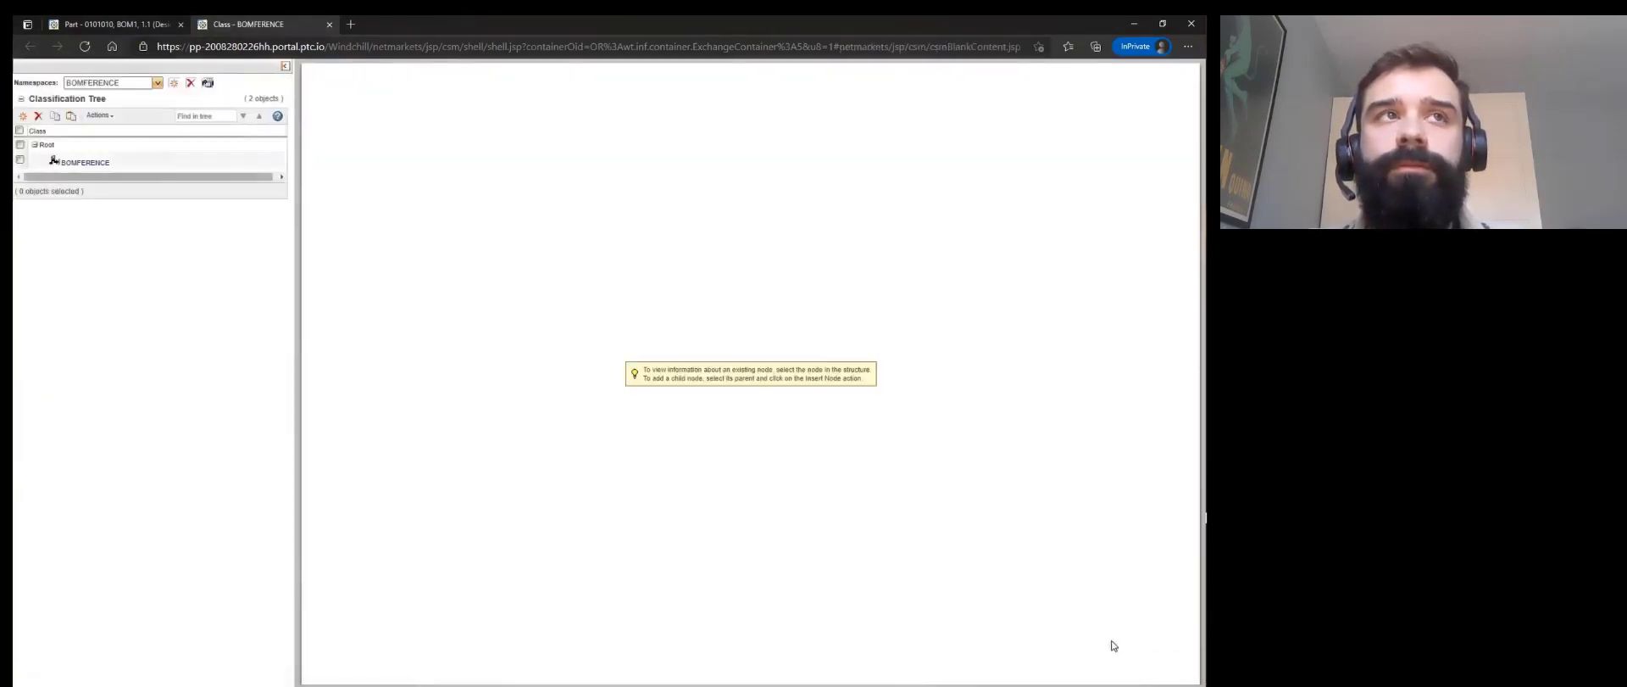
# - Insert a child node under BOMFERENCE with internal name BOMNODE1 and display name BOM Node 1
pyautogui.click(91, 164)
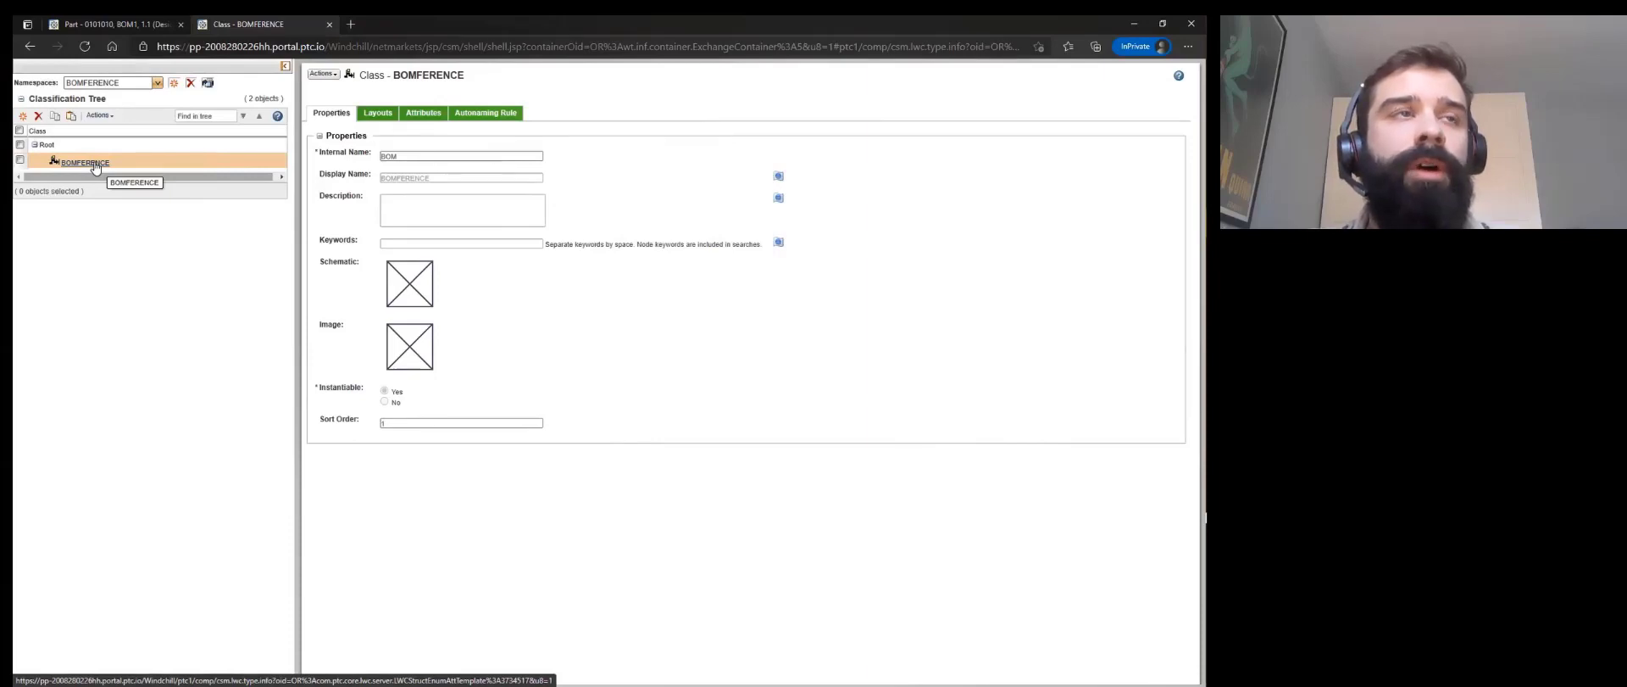
pyautogui.click(21, 159)
pyautogui.click(22, 116)
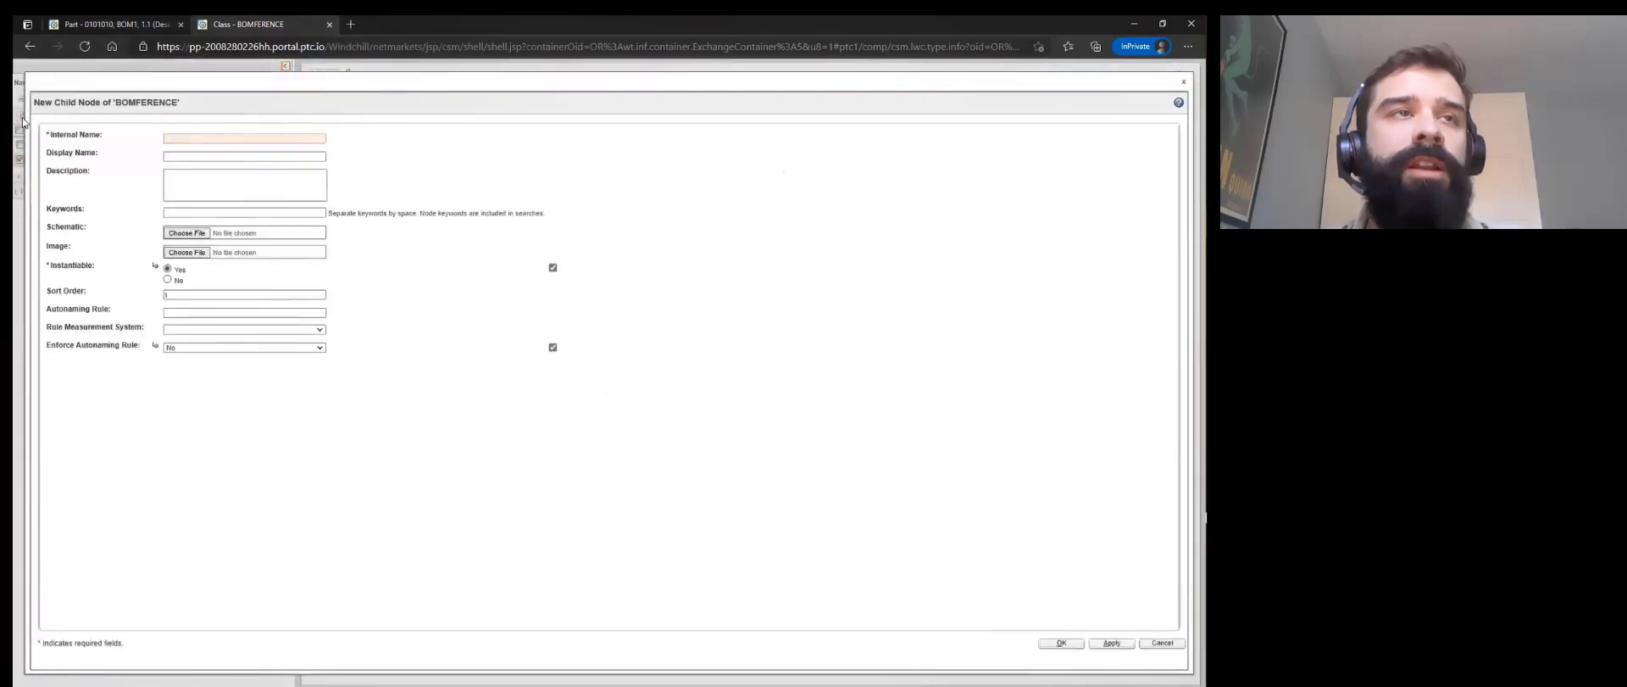
pyautogui.write('BOMNODE1')
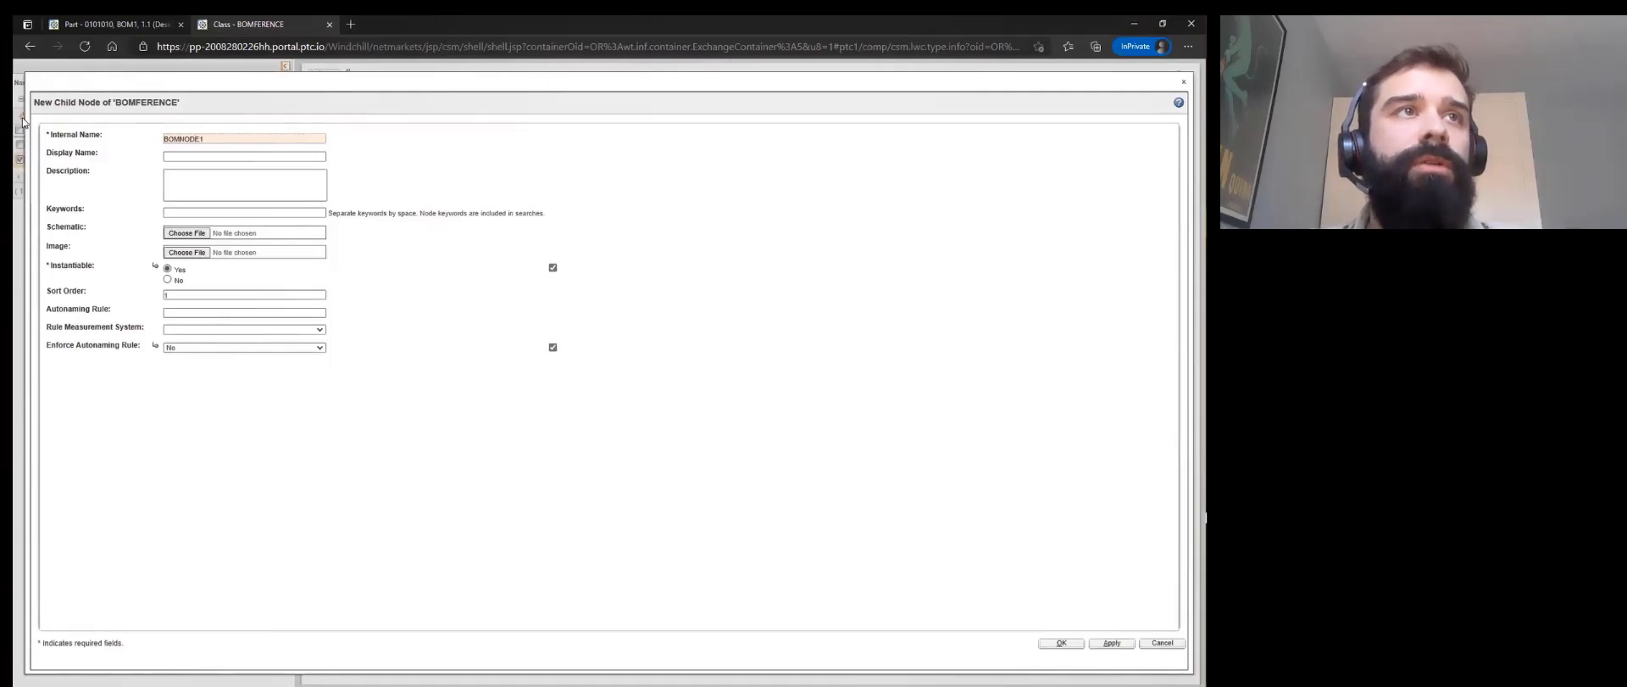
pyautogui.press('Tab')
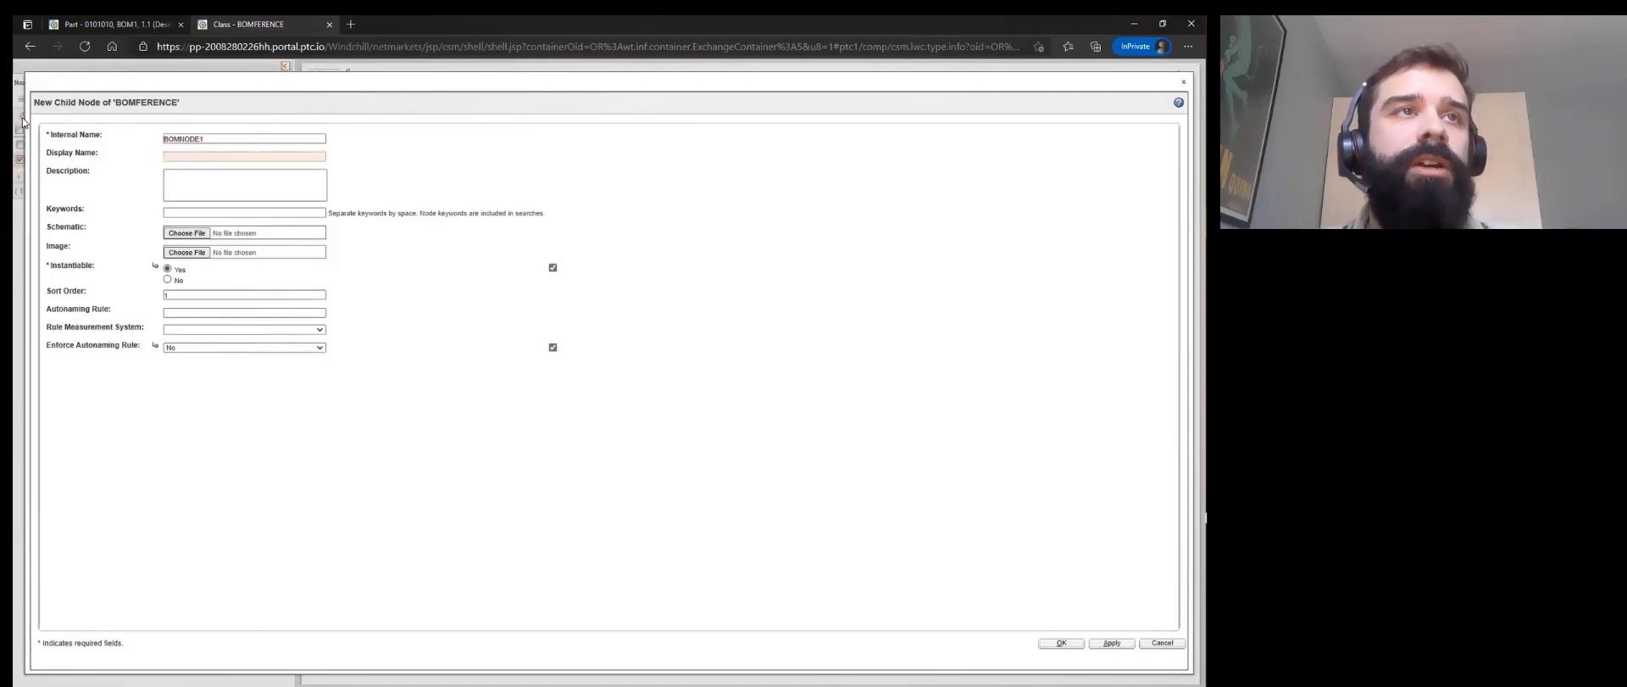
pyautogui.write('BOM Node 1')
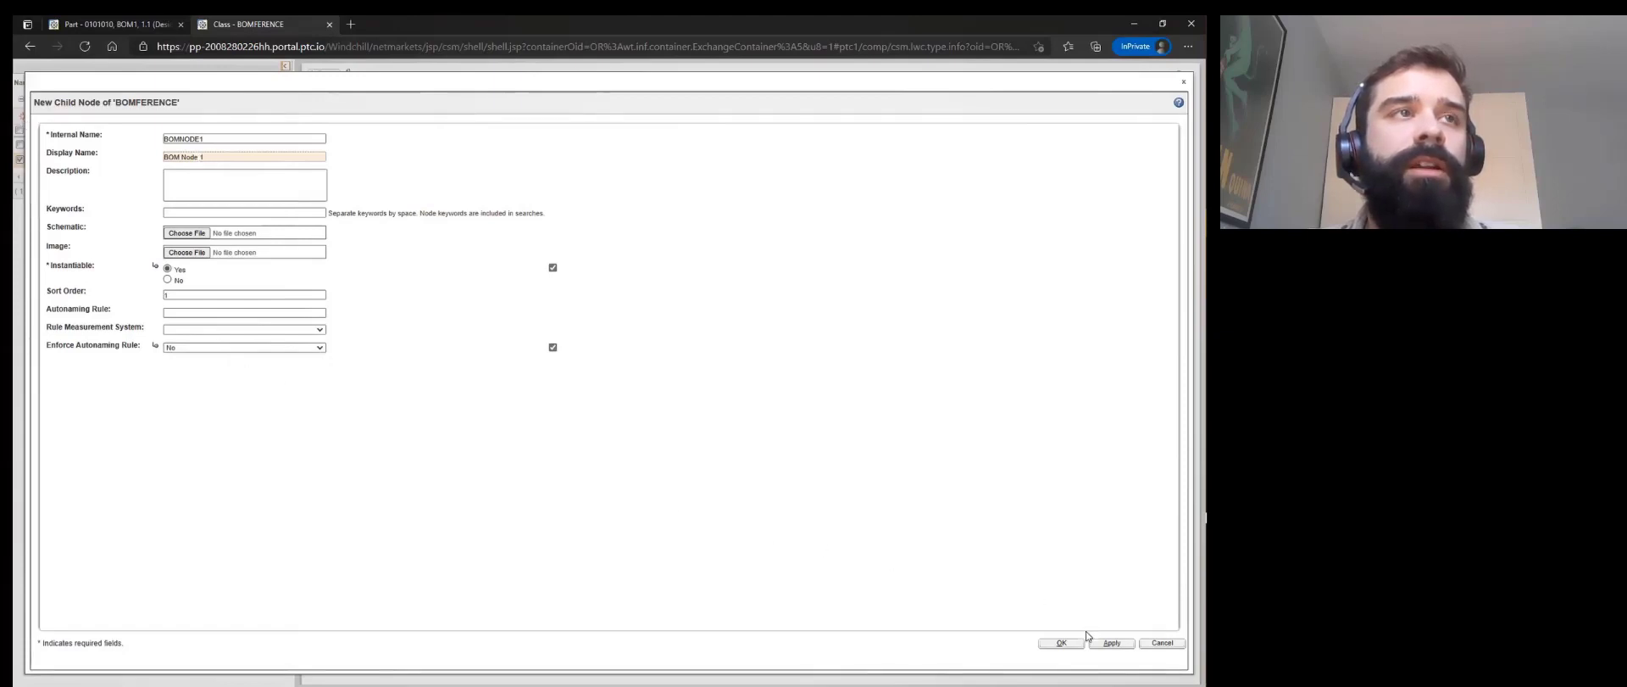
pyautogui.click(1062, 643)
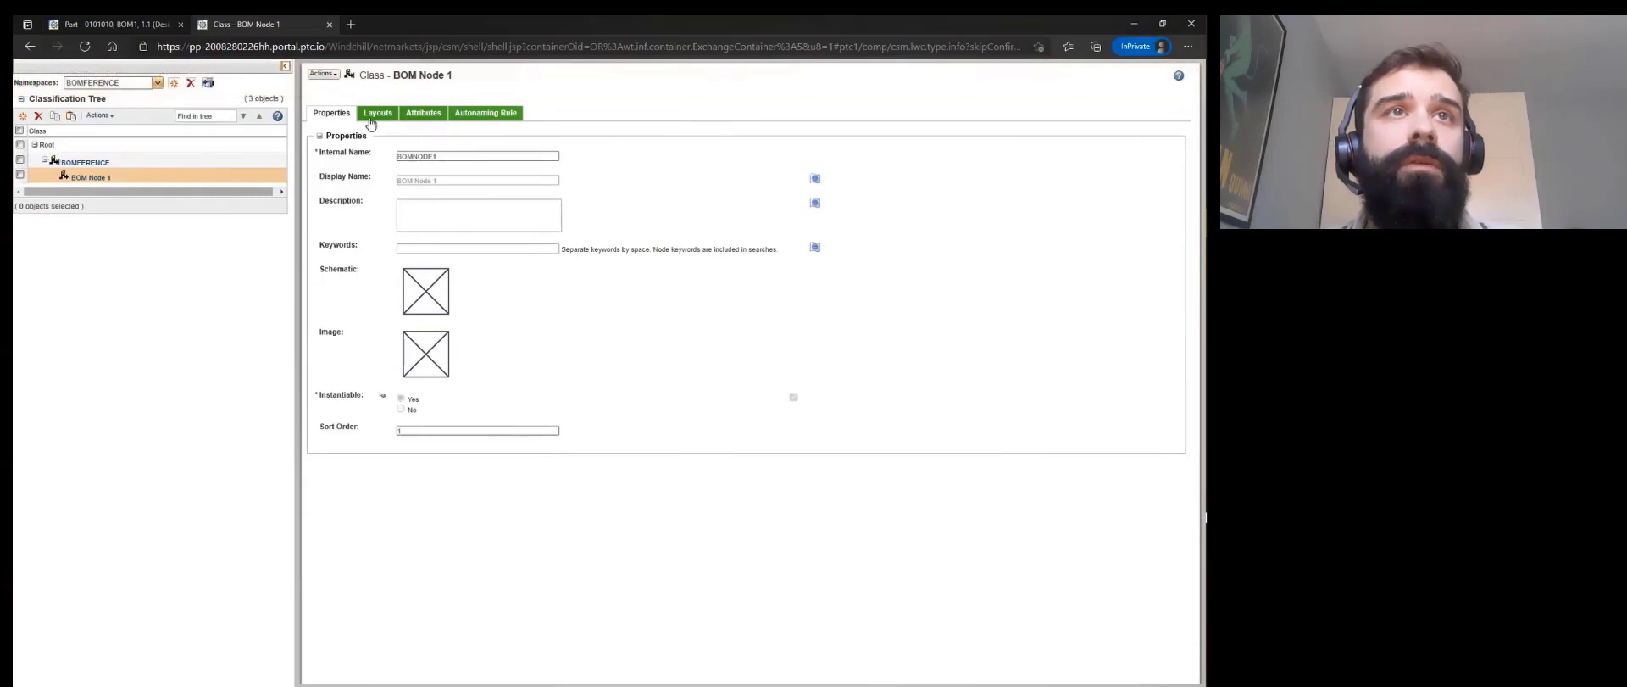
# - Check the layouts and attributes of BOM Node 1 and put the class into edit mode
pyautogui.click(377, 115)
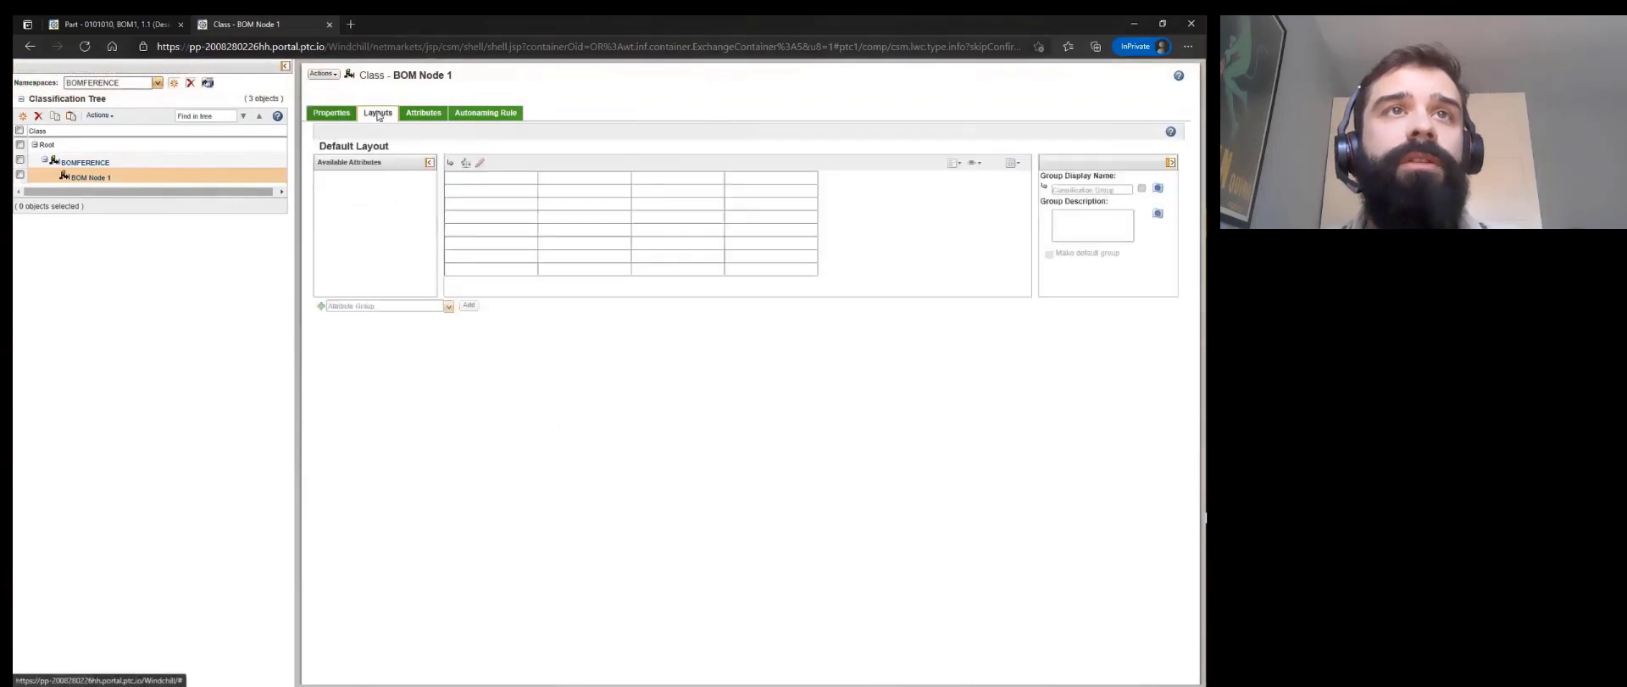
pyautogui.click(424, 114)
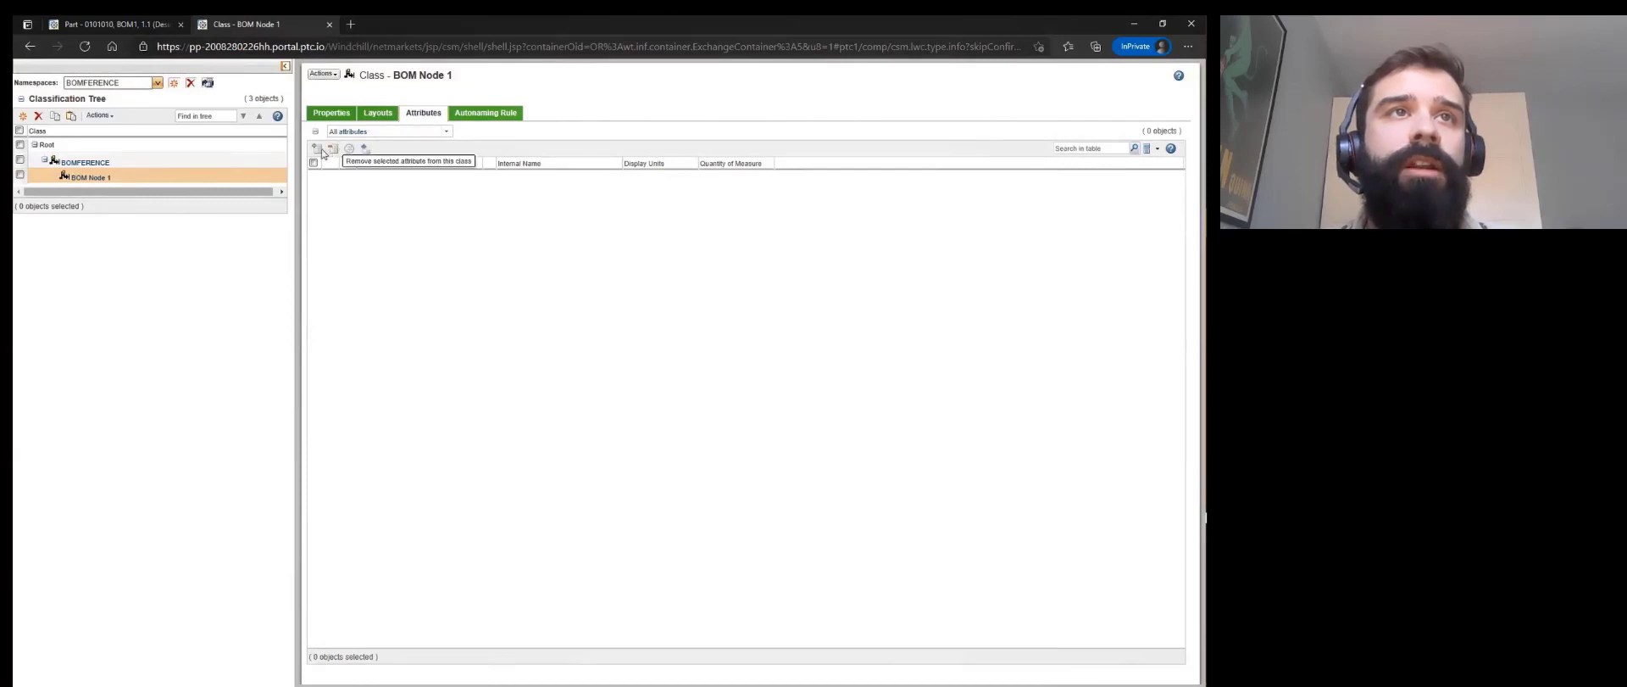
pyautogui.click(333, 74)
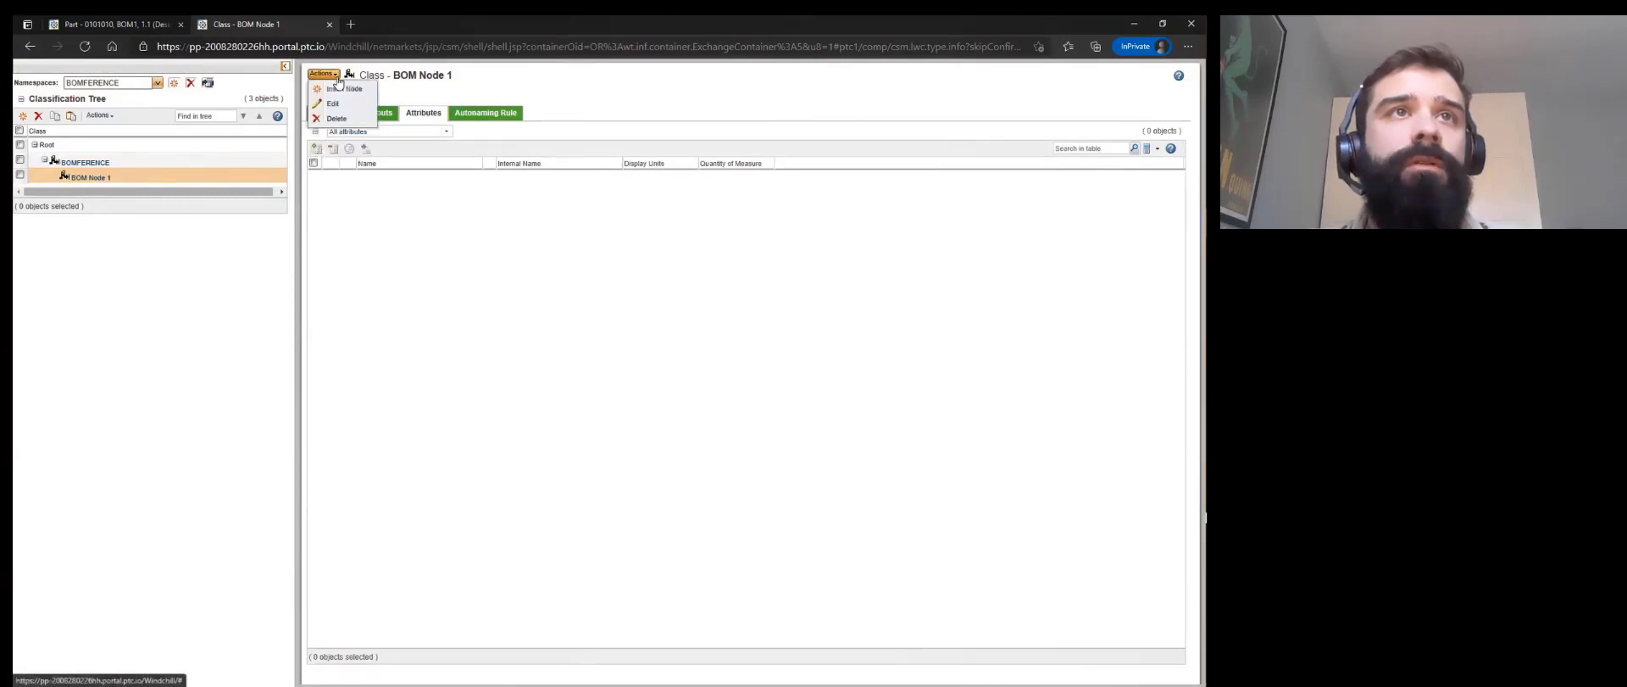
pyautogui.click(337, 108)
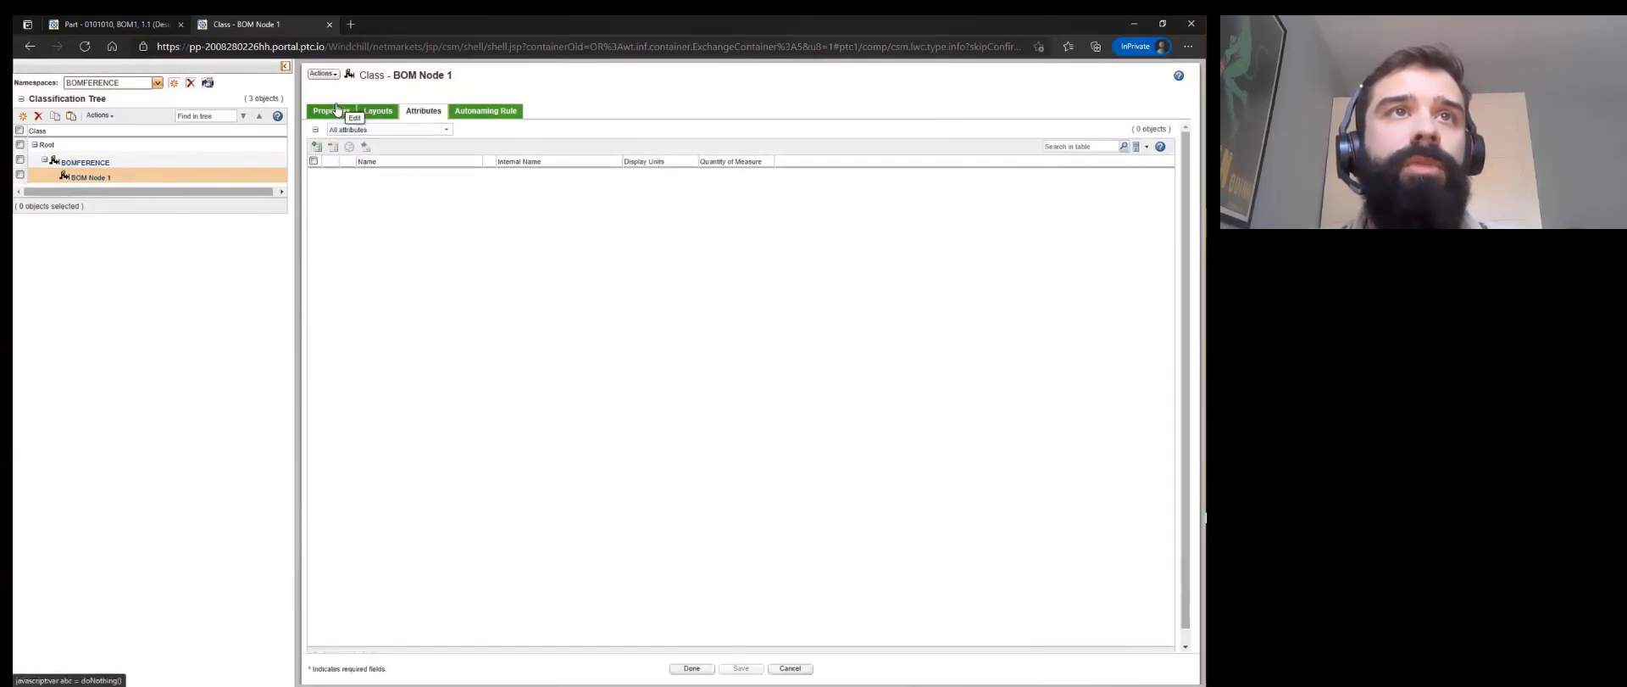
# - Find the reusable attribute Material under PartsLink, Common - Parts, and add it to BOM Node 1
pyautogui.click(317, 146)
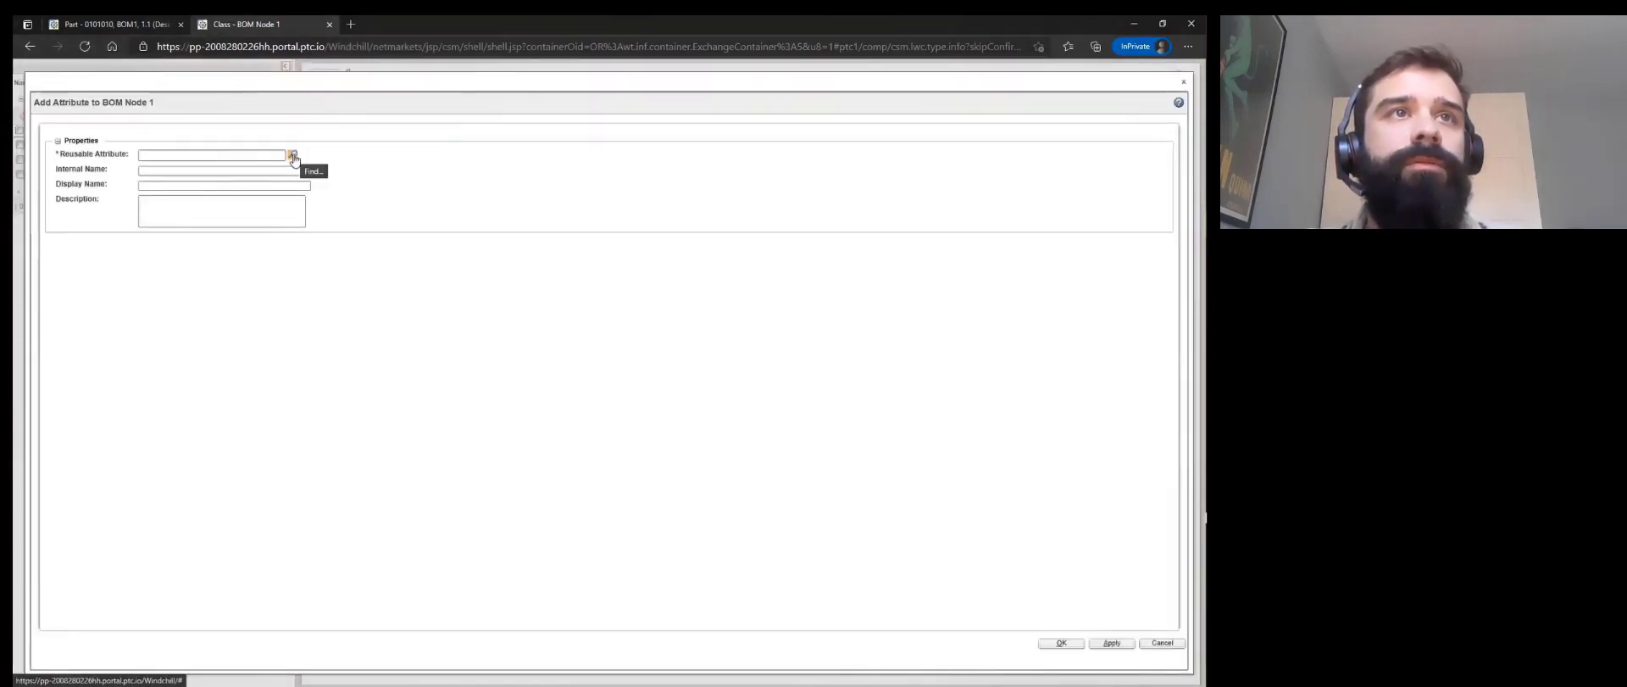
pyautogui.click(292, 157)
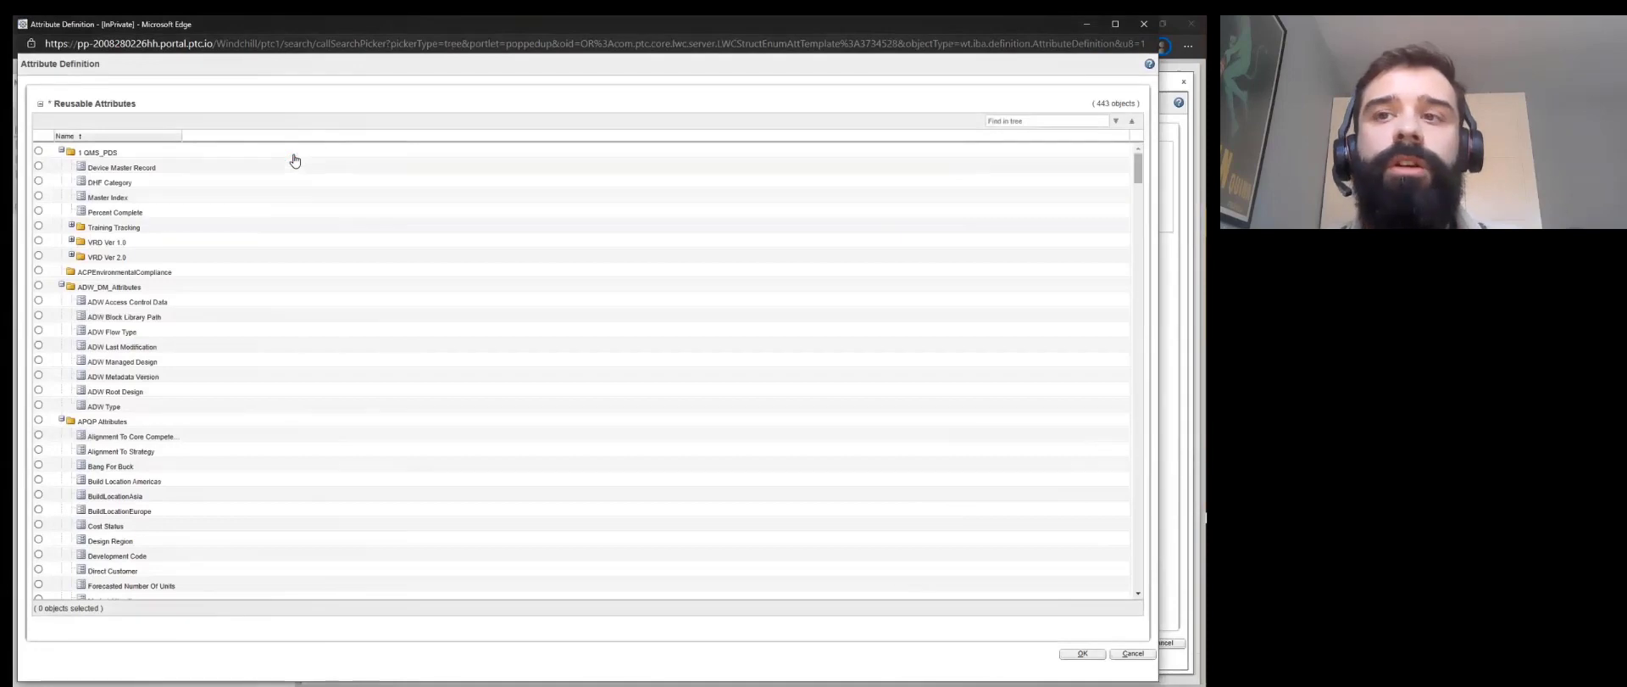
pyautogui.click(1014, 119)
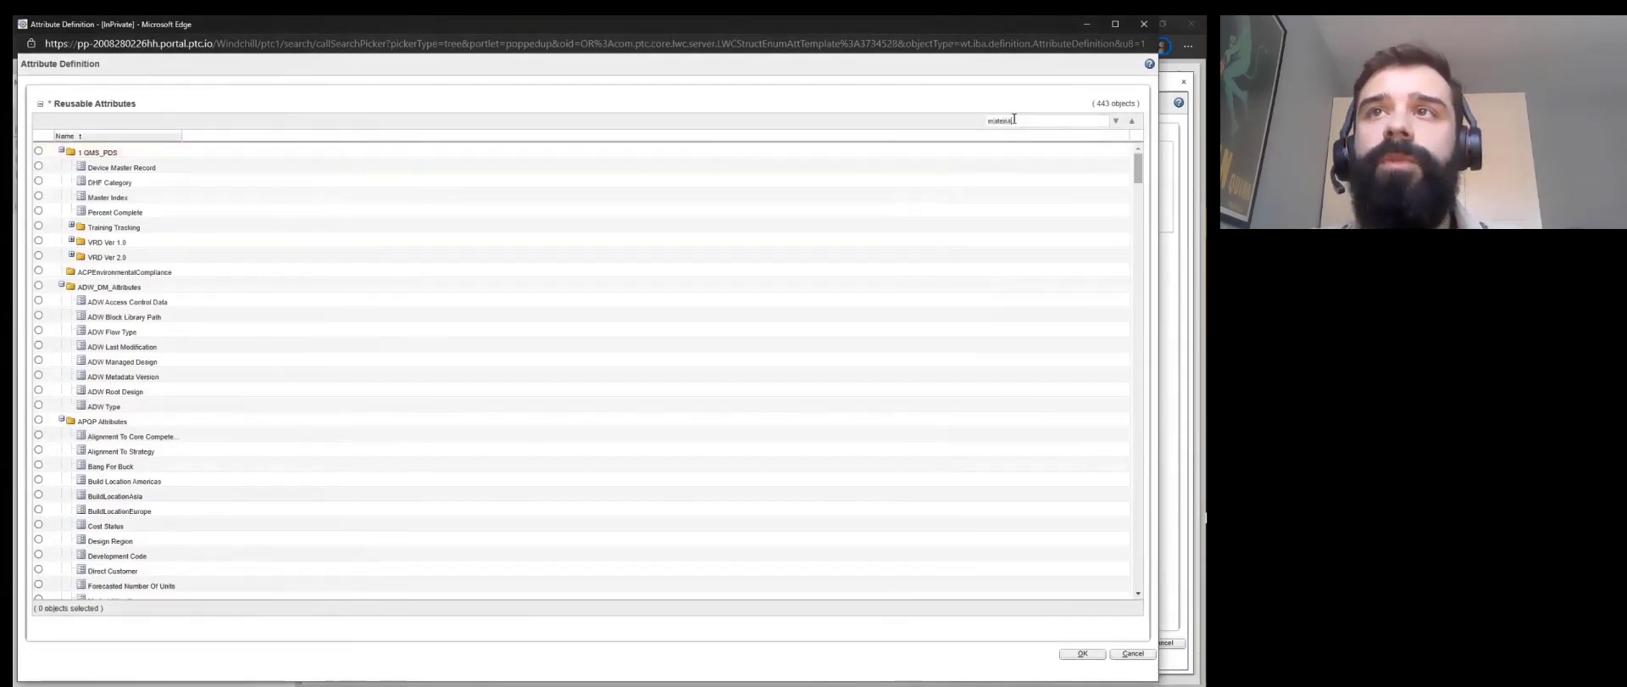
pyautogui.write('material')
pyautogui.press('Return')
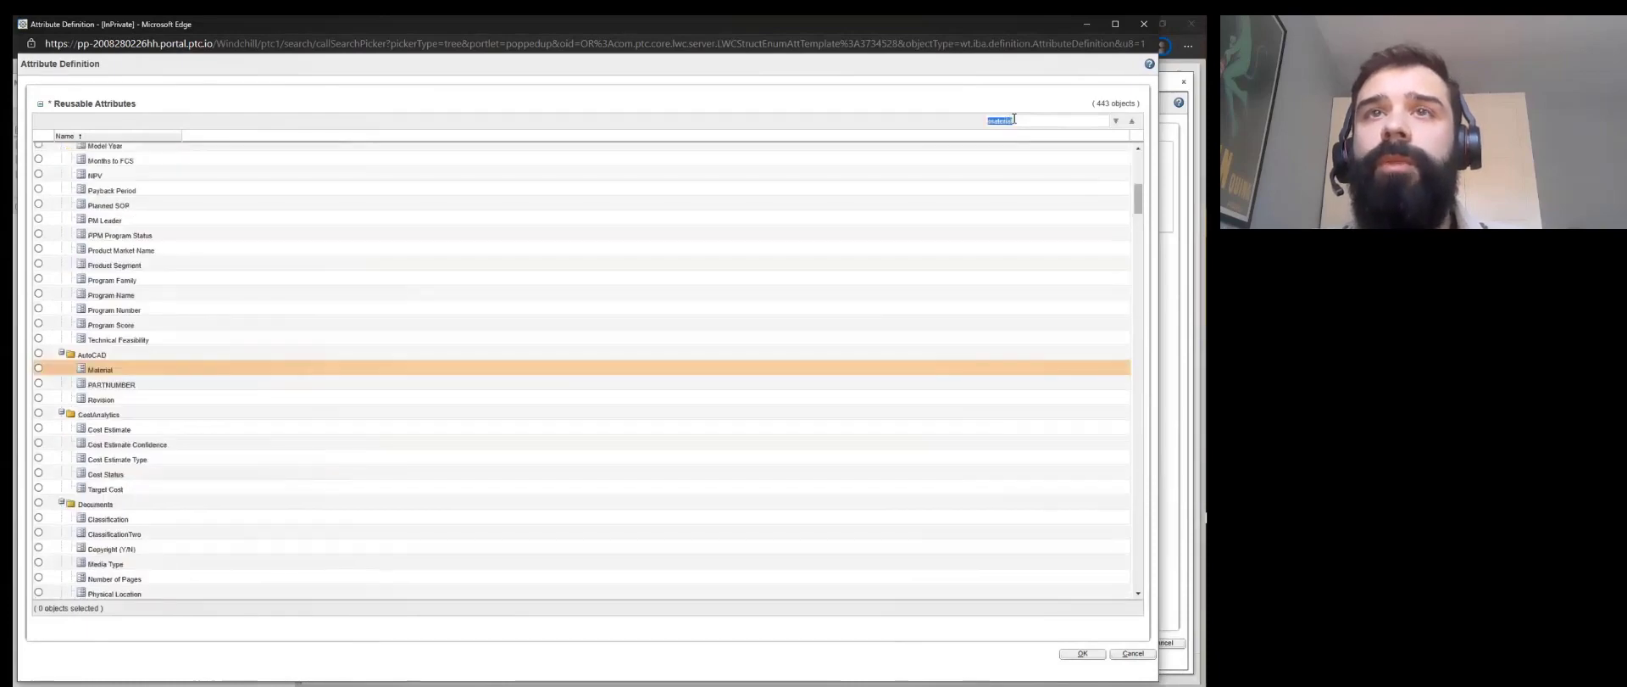
pyautogui.press('Return')
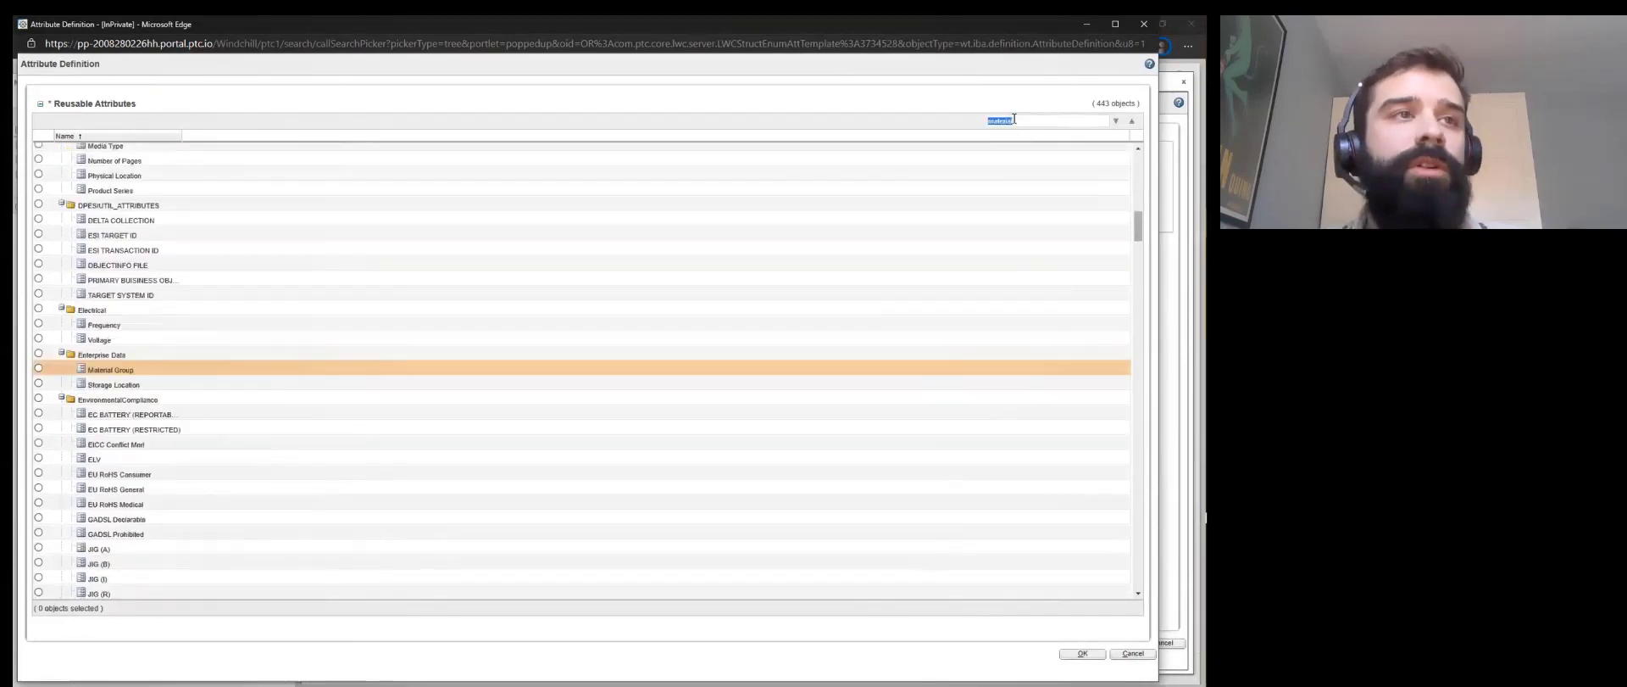
pyautogui.press('Return')
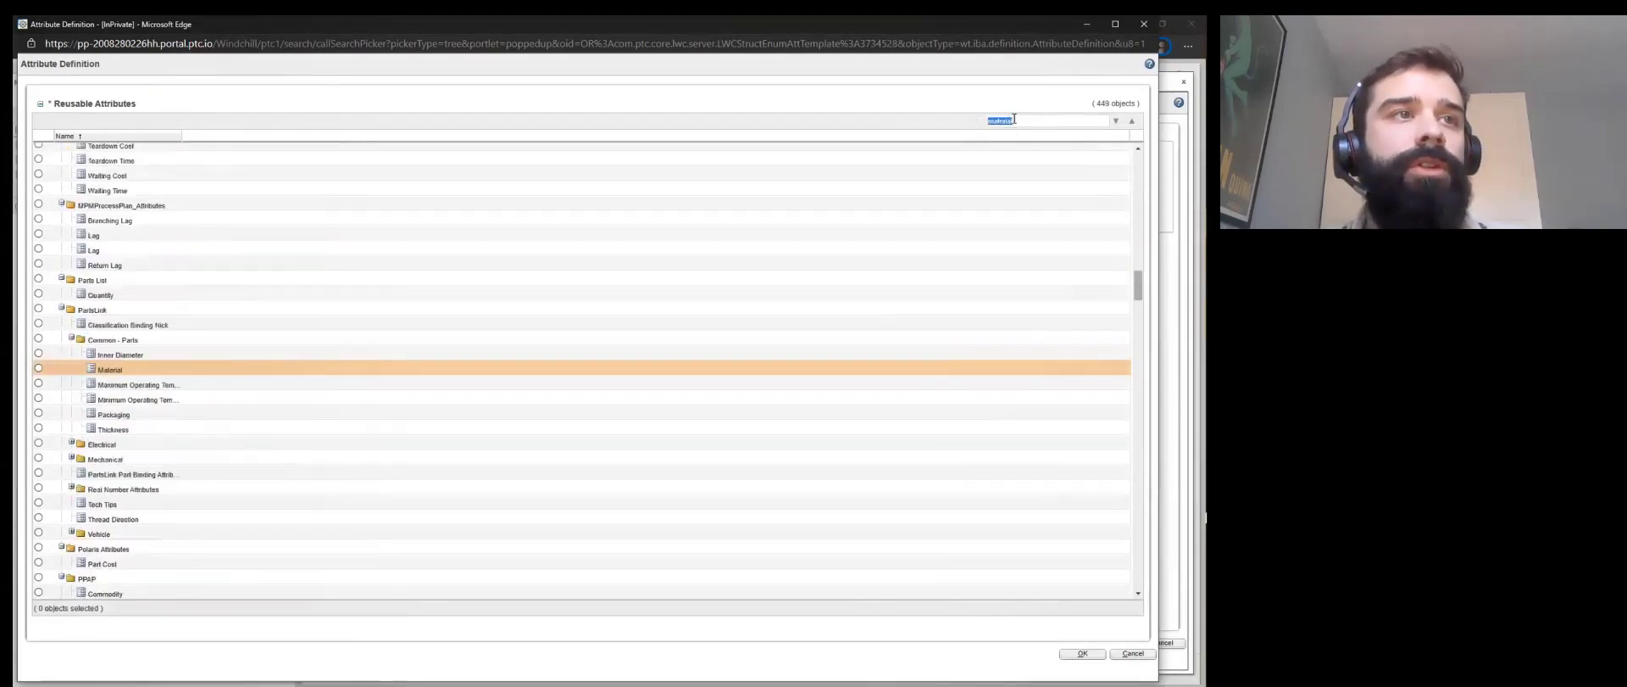
pyautogui.click(38, 368)
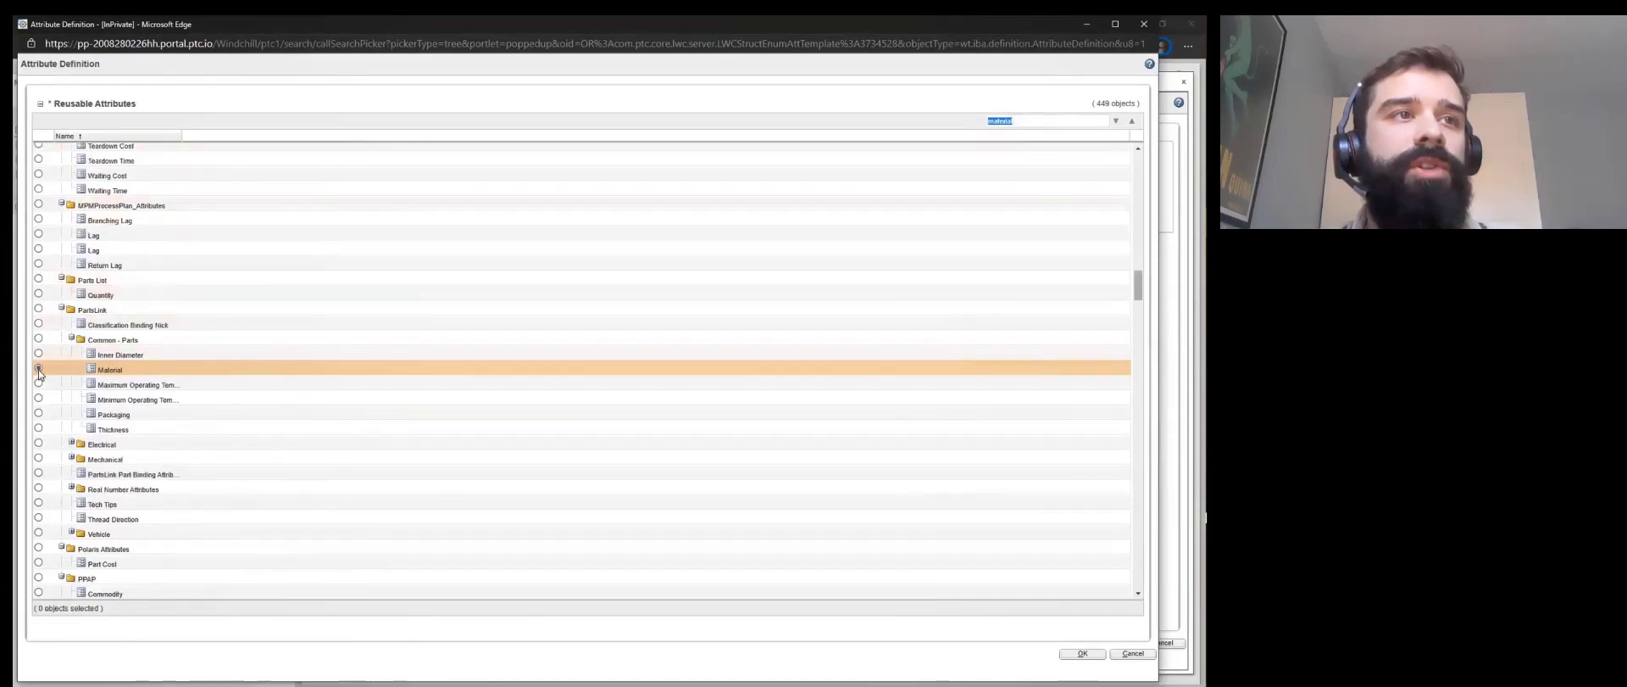
pyautogui.click(1082, 653)
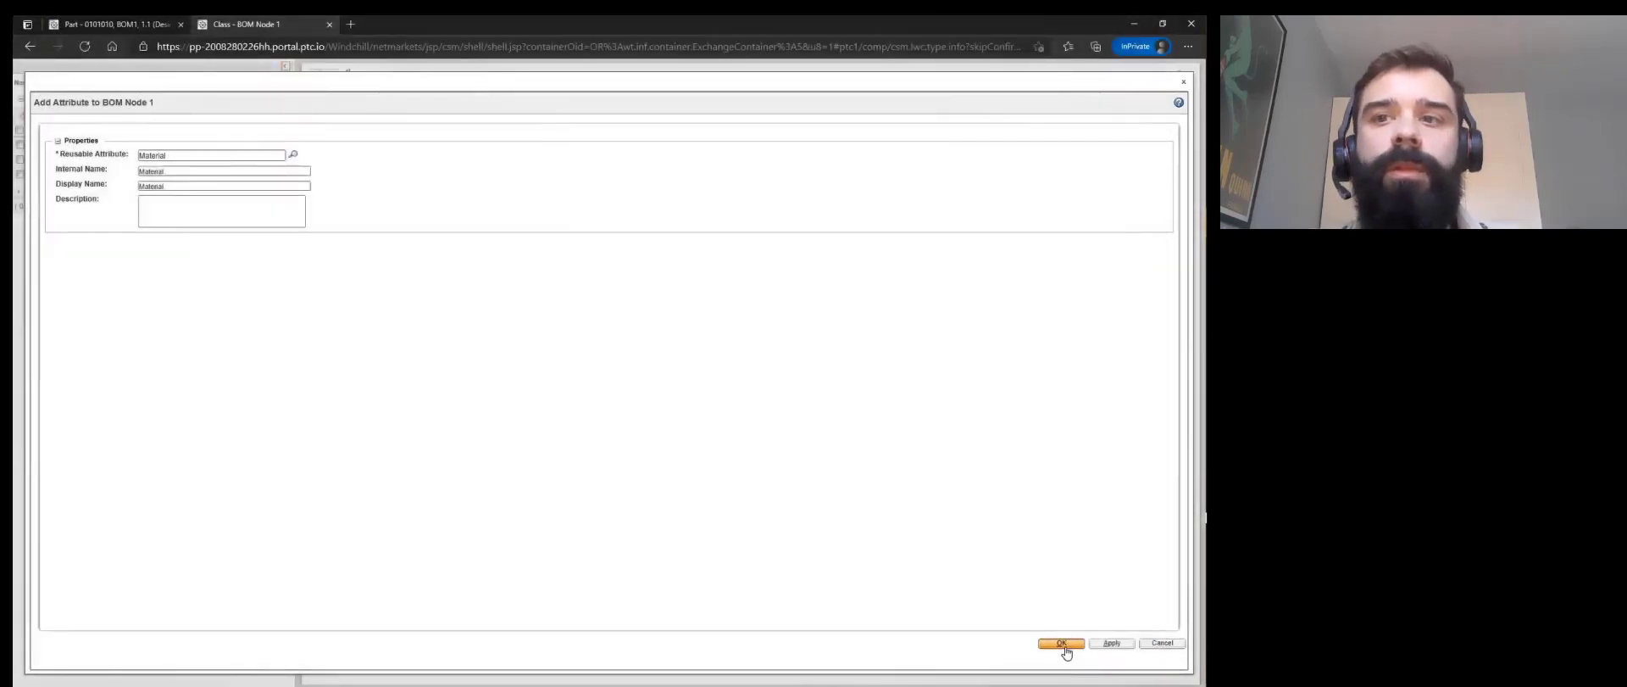
pyautogui.click(1062, 644)
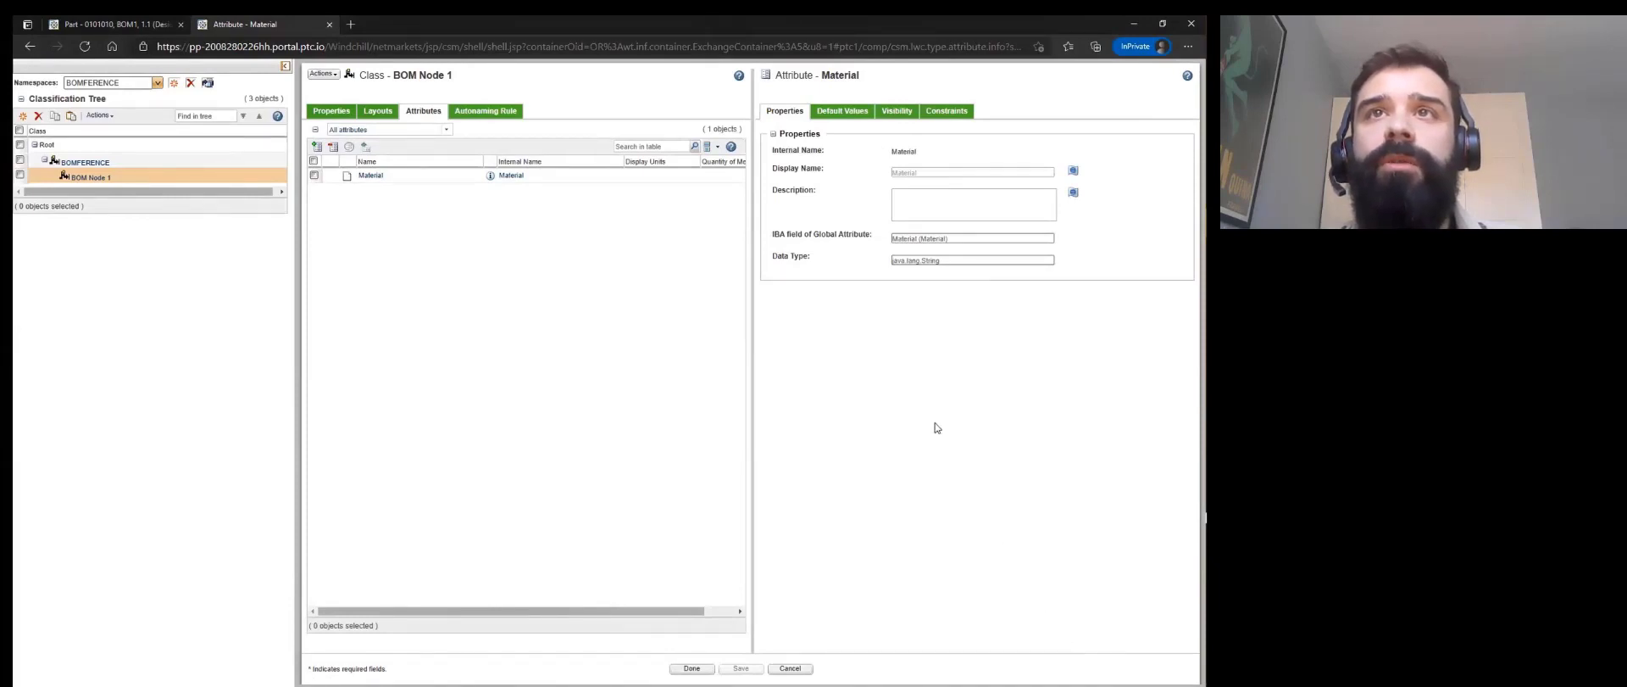
# - Review the Material attribute's default values and visibility, and add an Enumerated Value List constraint to it
pyautogui.click(846, 114)
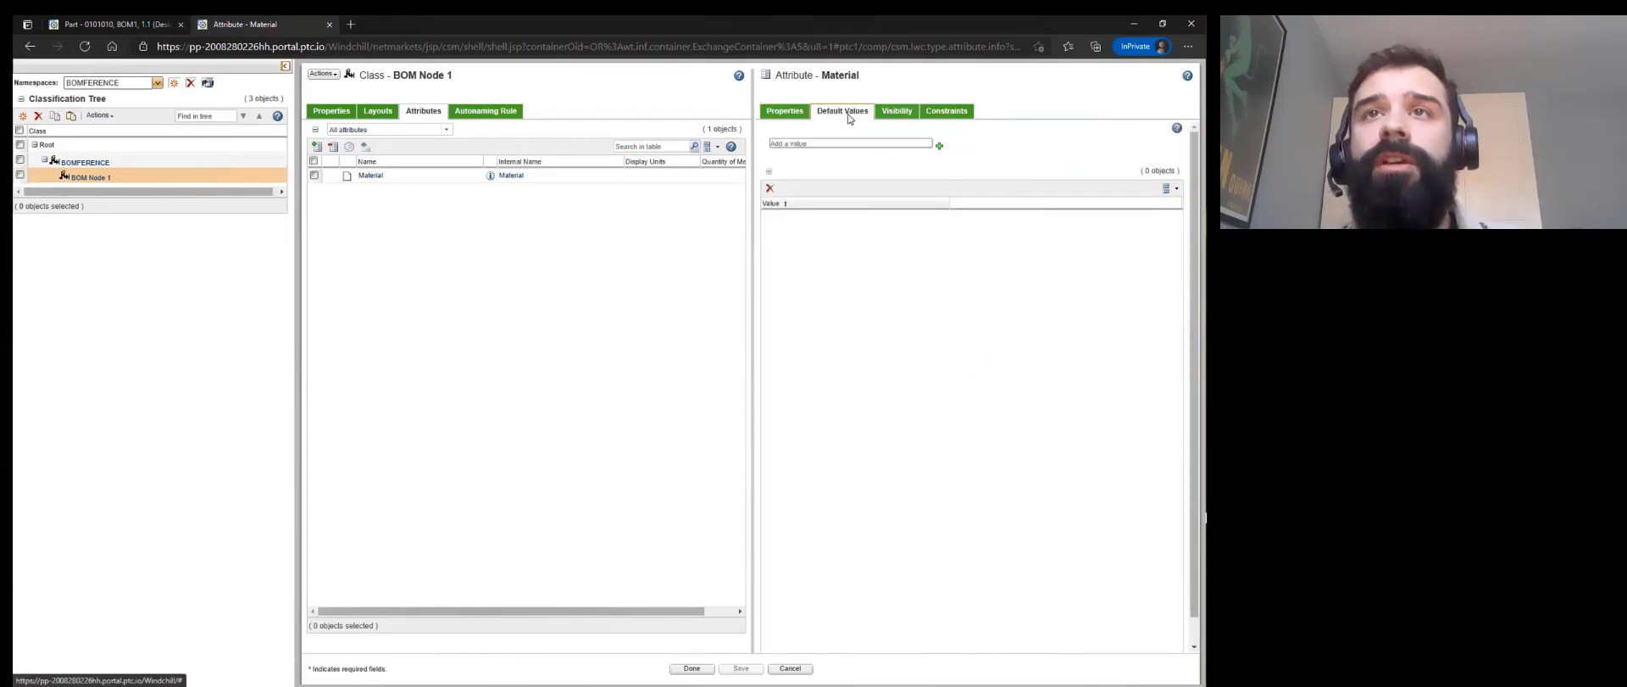
pyautogui.click(899, 112)
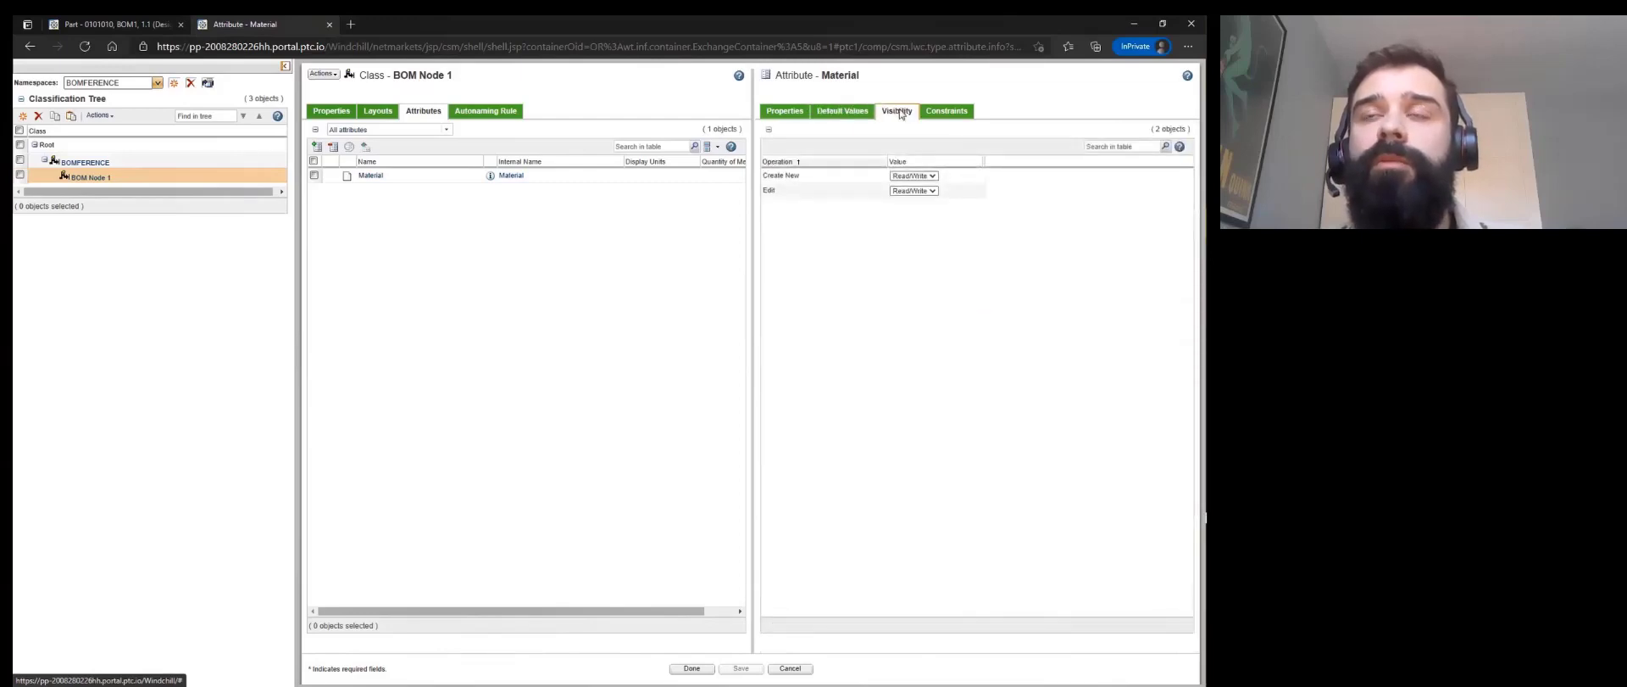
pyautogui.click(942, 112)
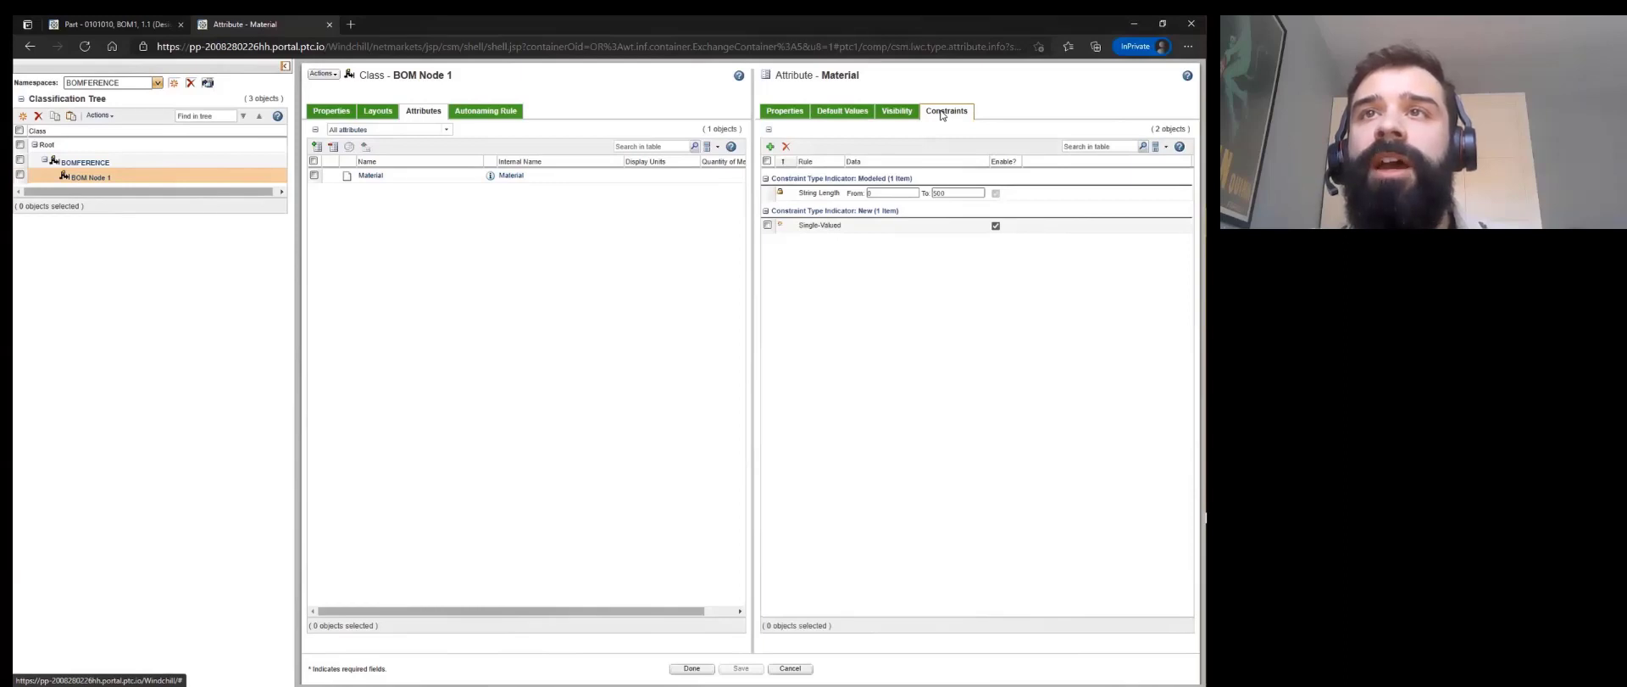
pyautogui.click(771, 148)
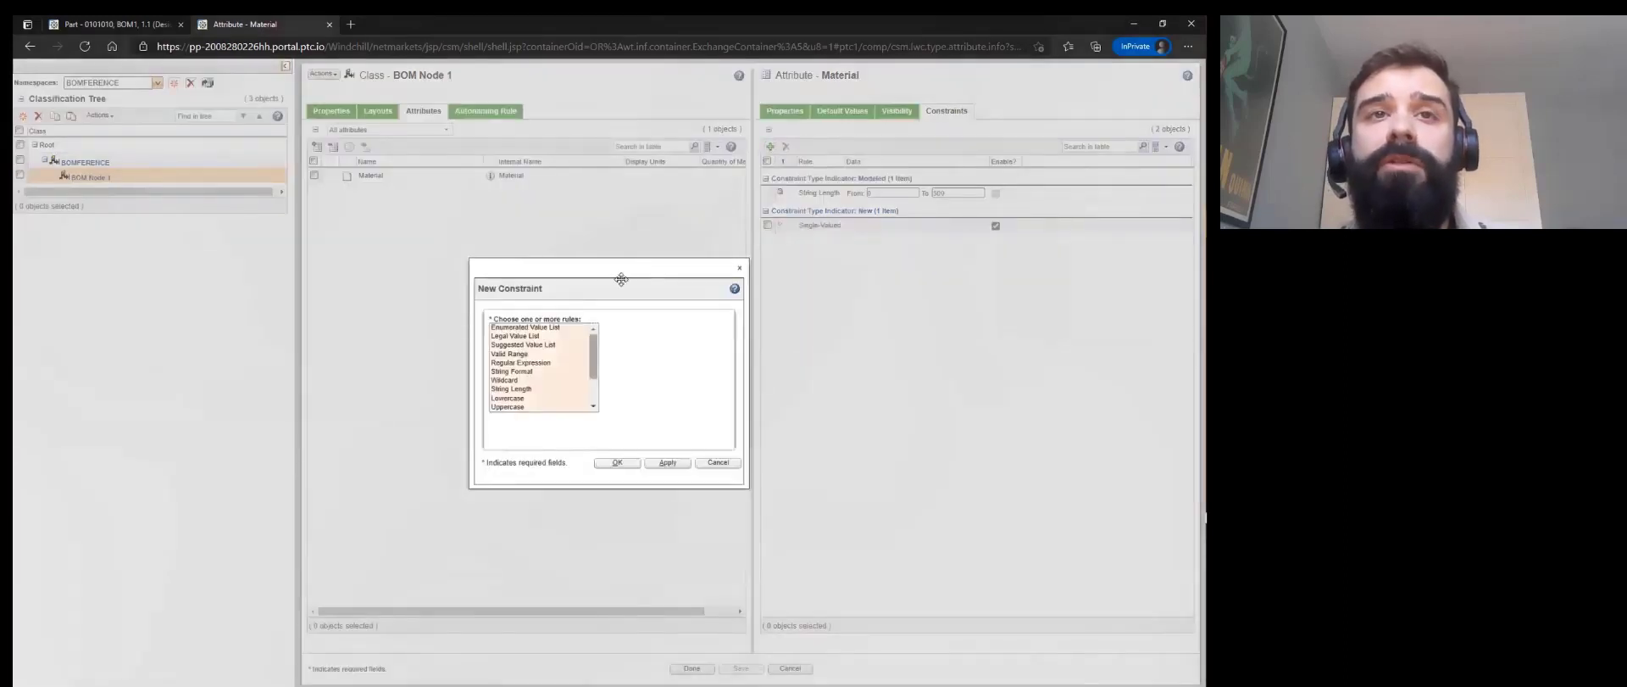
pyautogui.click(551, 327)
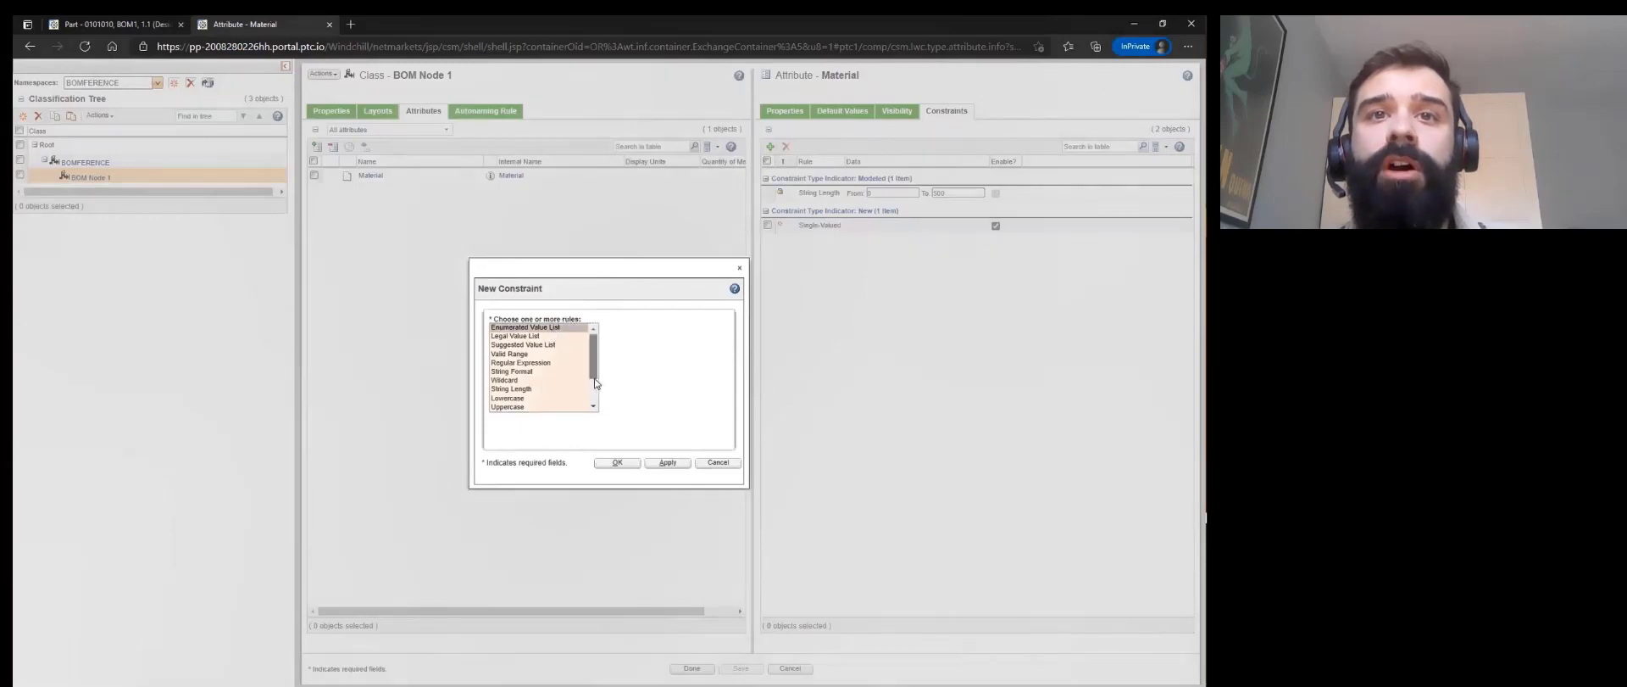
pyautogui.click(618, 461)
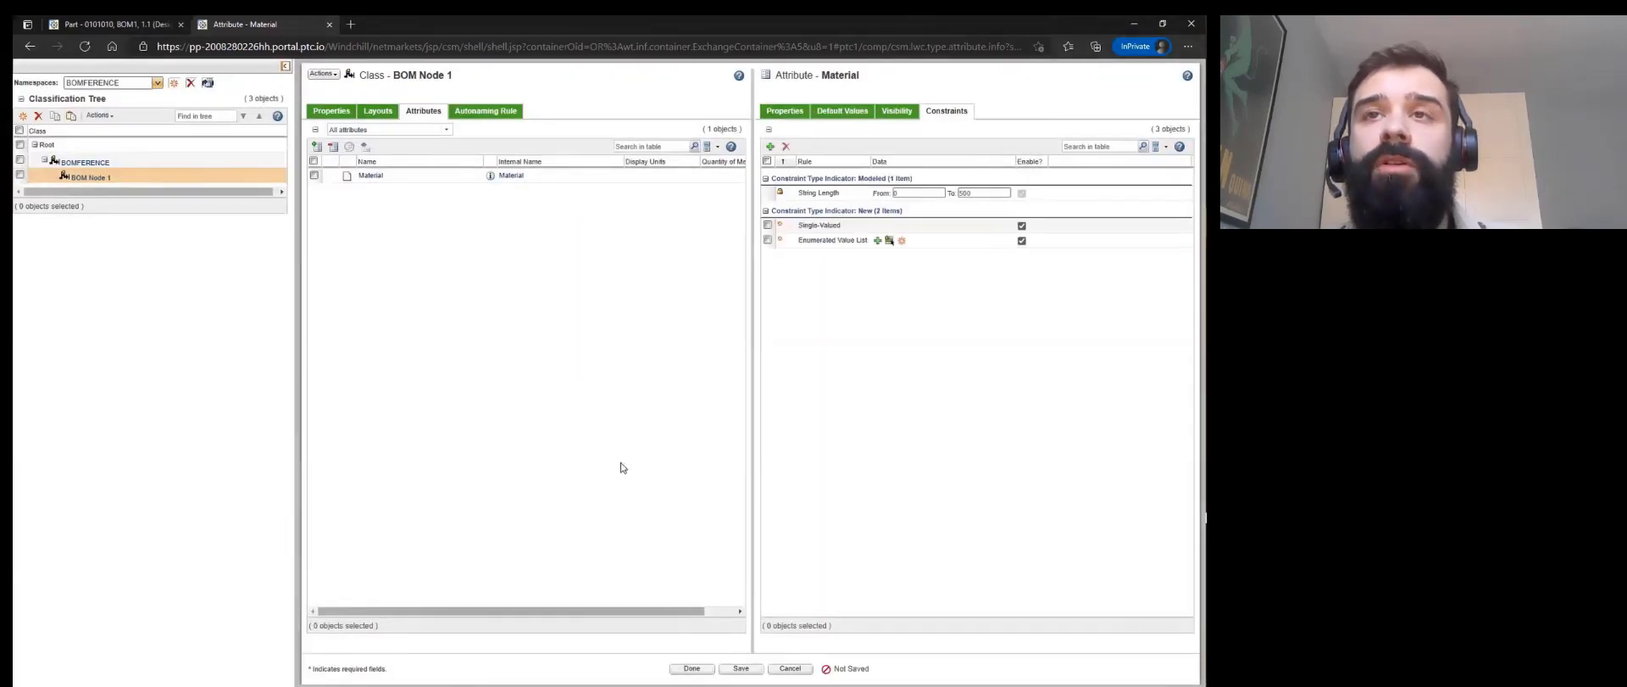
# - Assign the global enumeration Material from the Classification group to the Material attribute's Enumerated Value List constraint
pyautogui.click(878, 241)
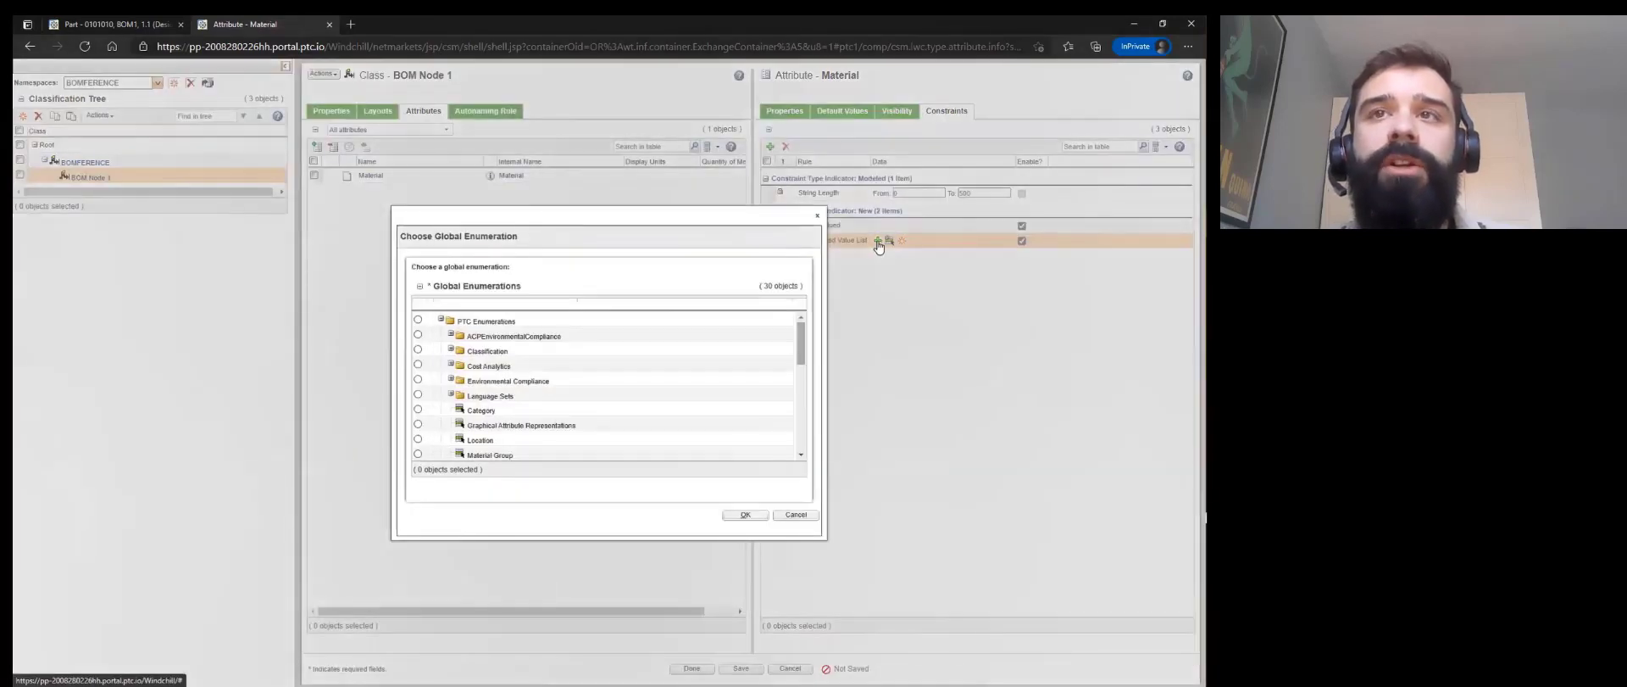
pyautogui.click(452, 350)
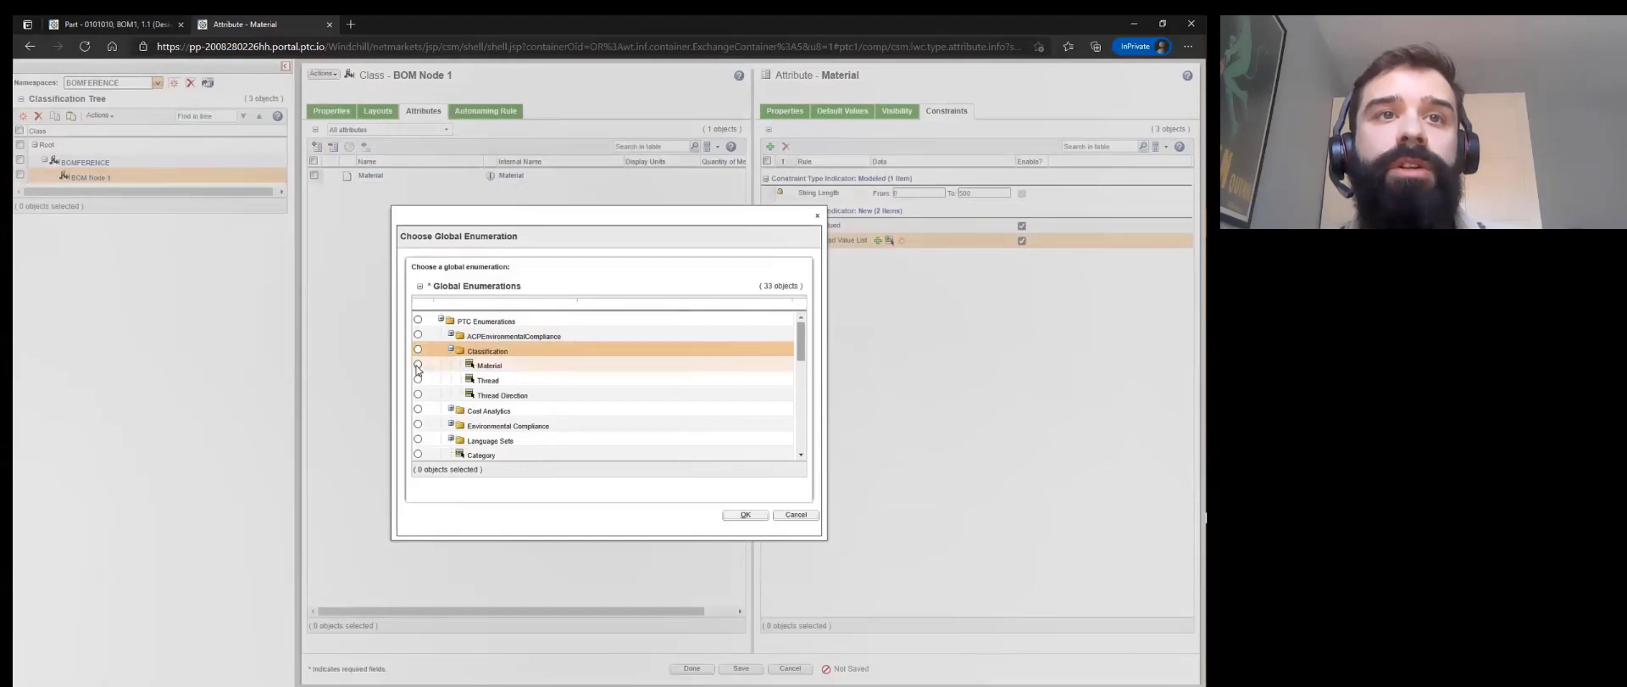
pyautogui.click(418, 363)
pyautogui.click(745, 514)
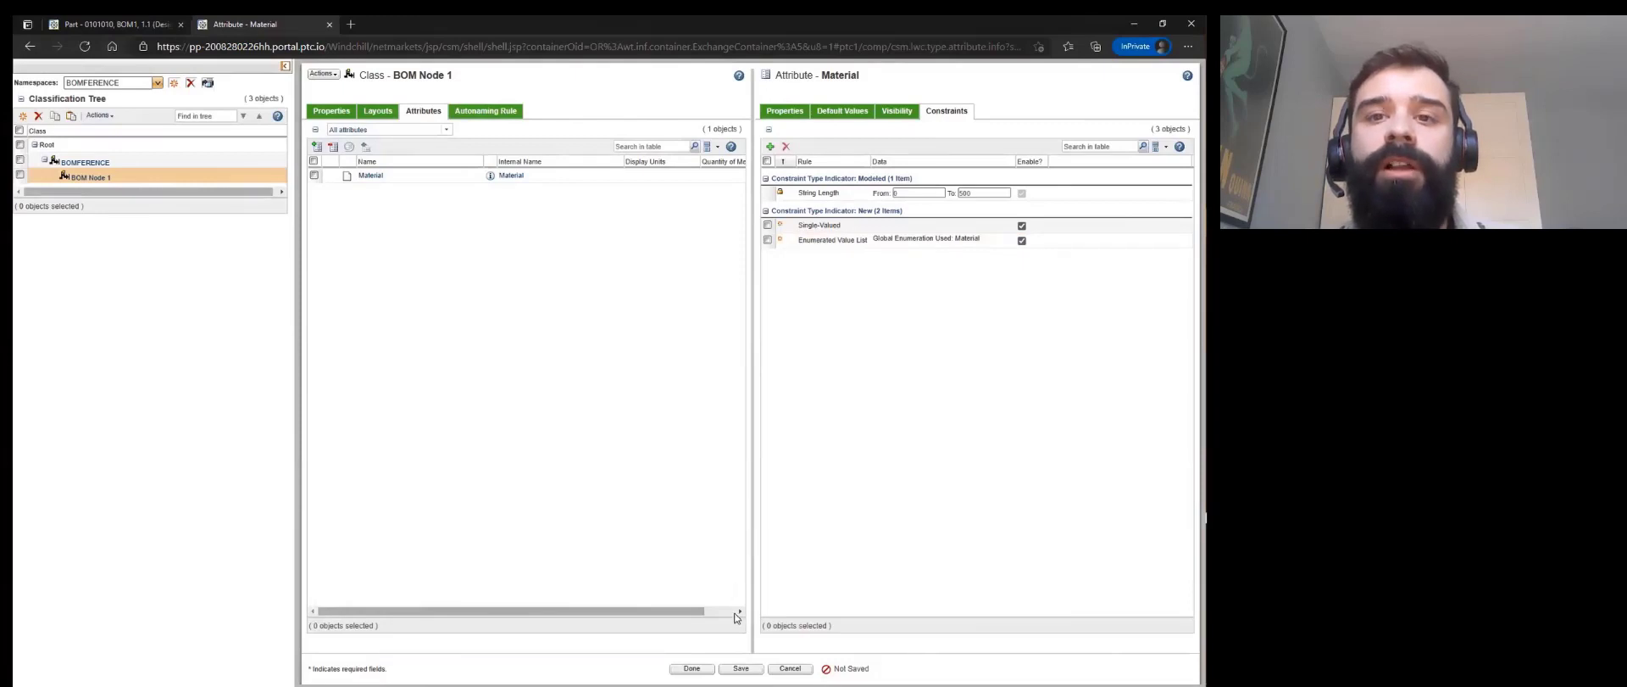
# - Save BOM Node 1, check its autonaming rule properties, and finish editing the class
pyautogui.click(742, 669)
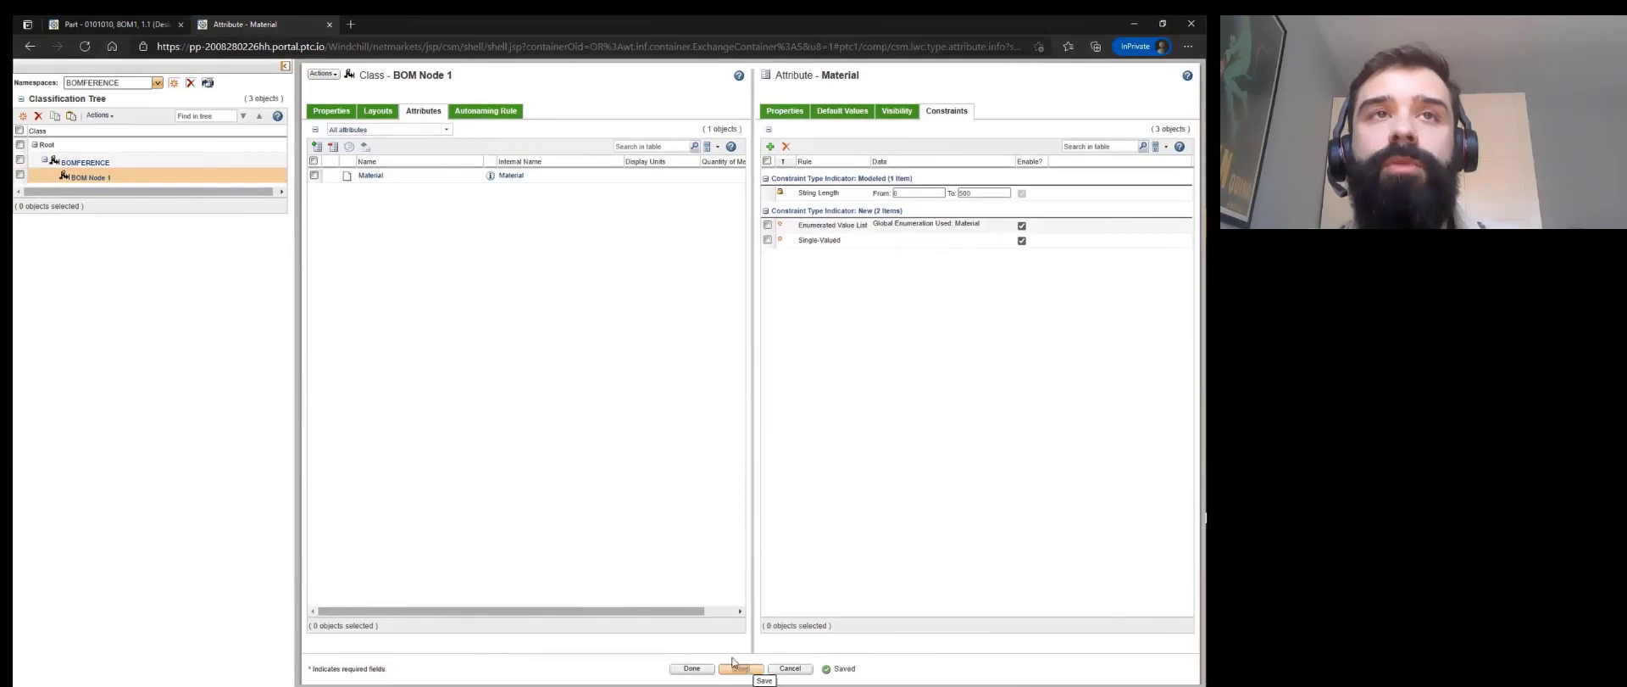
pyautogui.click(487, 112)
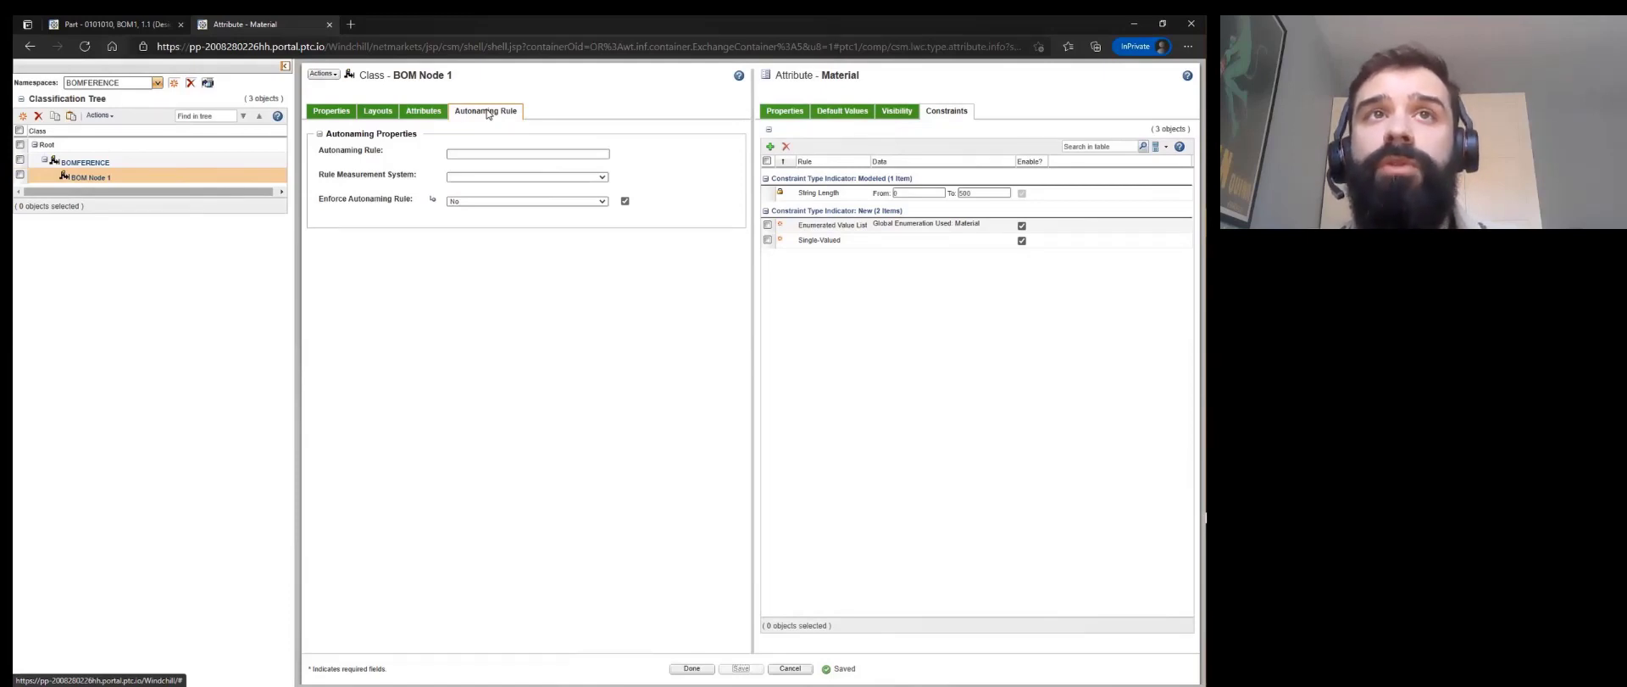
pyautogui.click(692, 669)
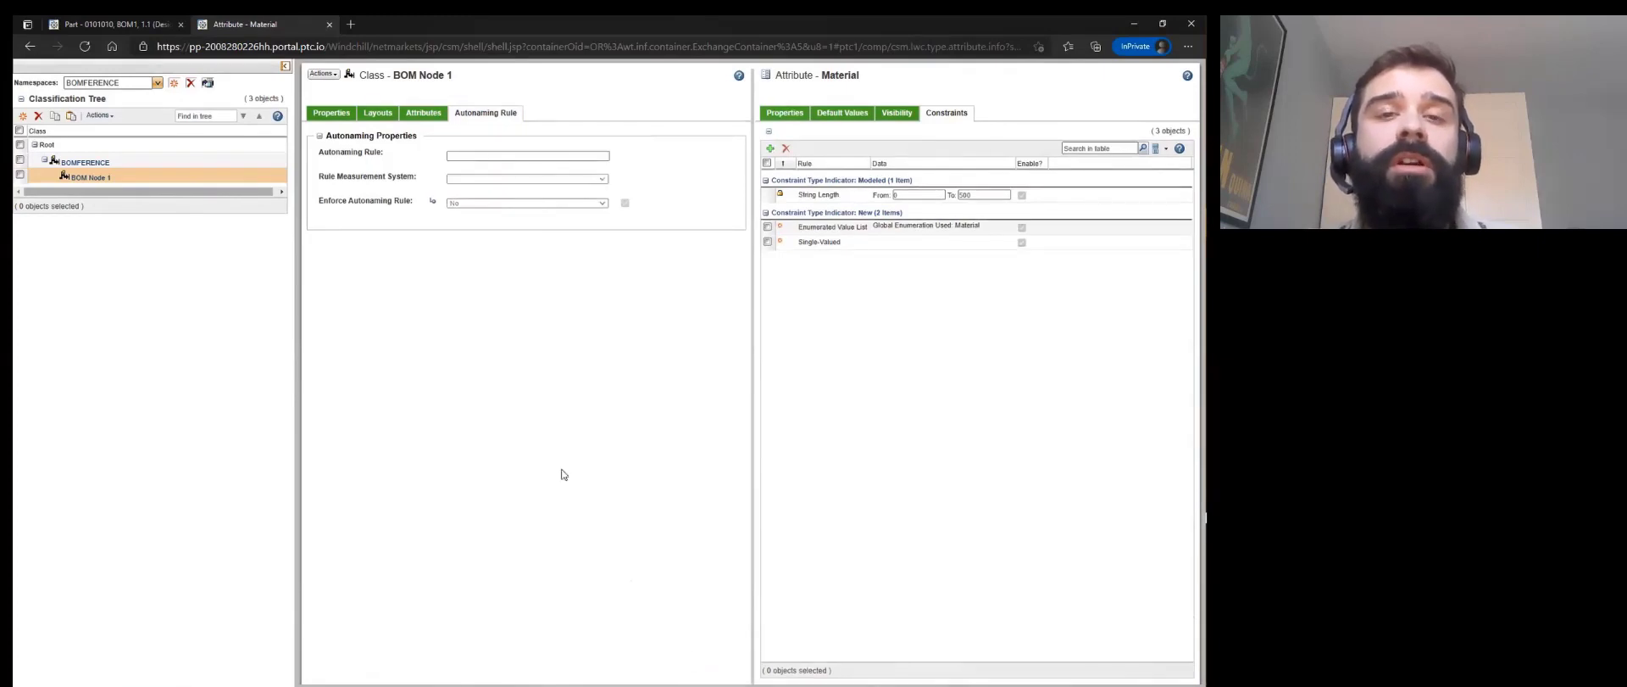
# - Start a new search on the part's browser page, limited to the type Part and the BOMFERENCE classification
pyautogui.click(127, 26)
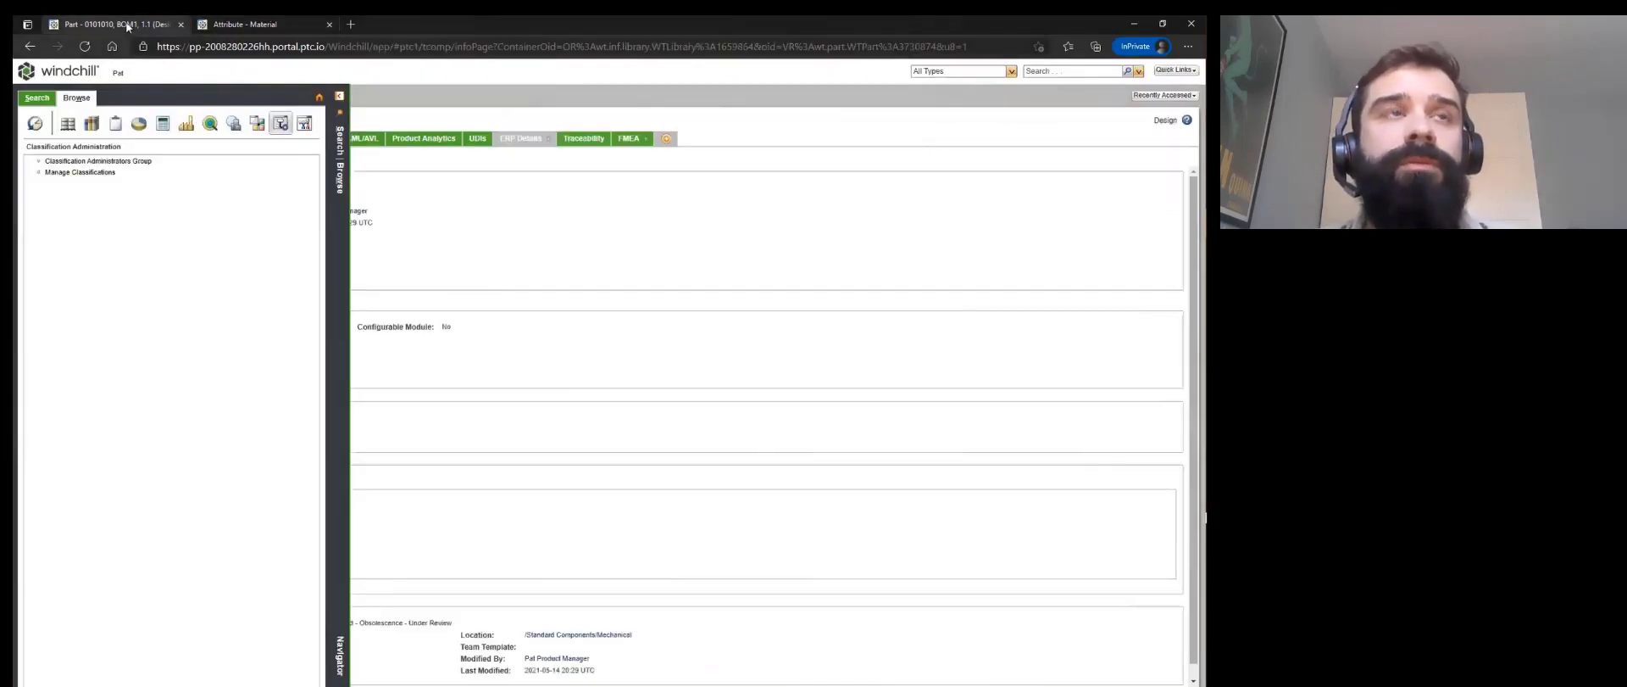
pyautogui.click(38, 98)
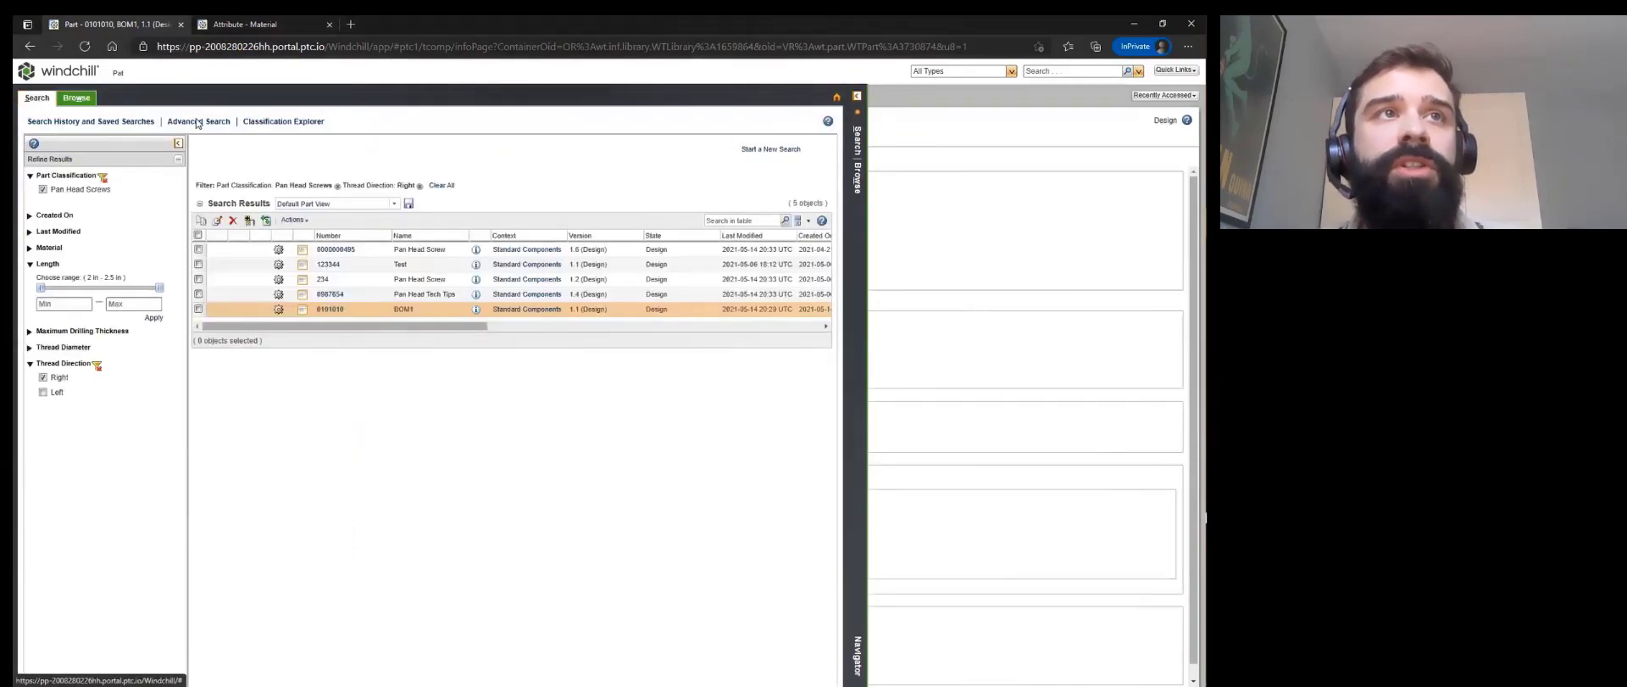
pyautogui.click(775, 150)
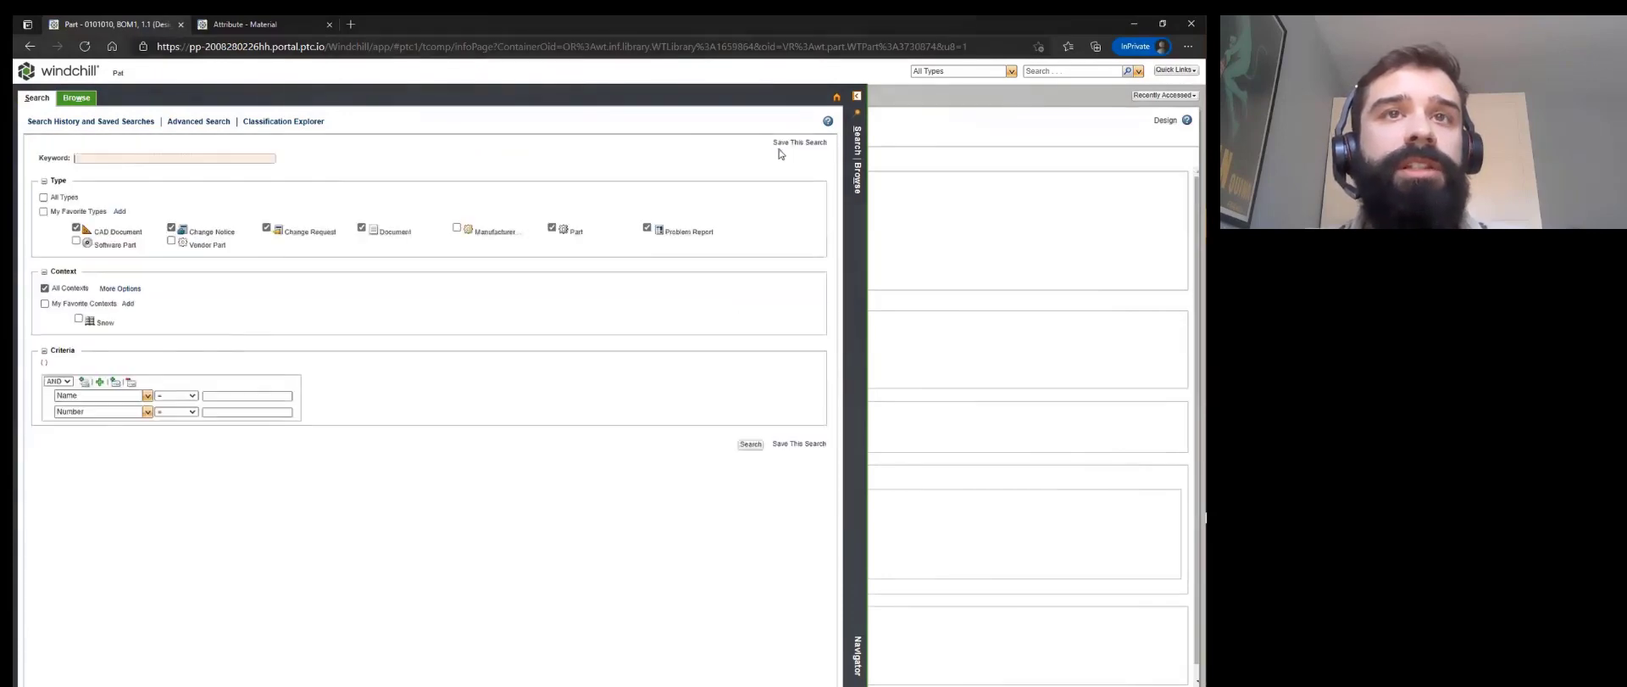
pyautogui.click(43, 198)
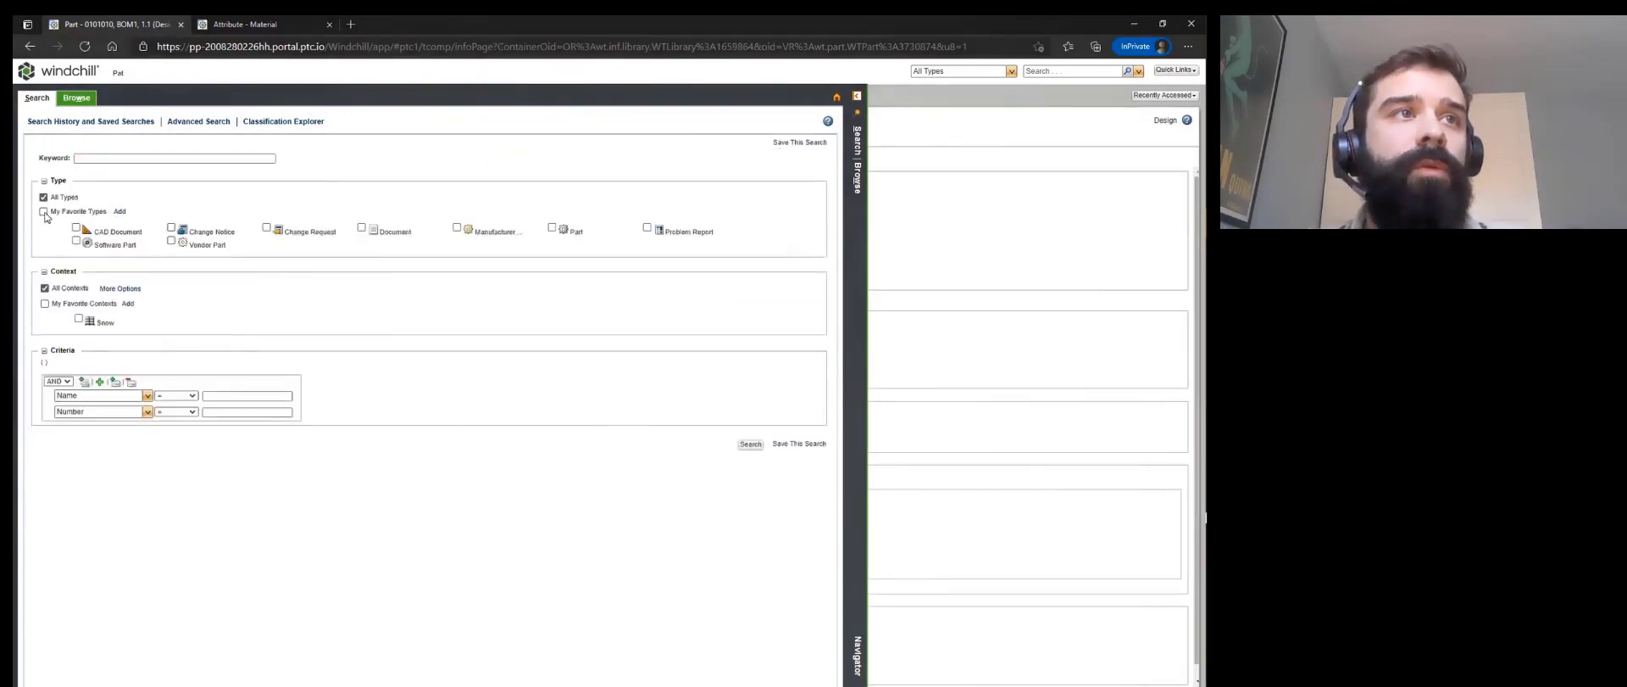
pyautogui.click(551, 228)
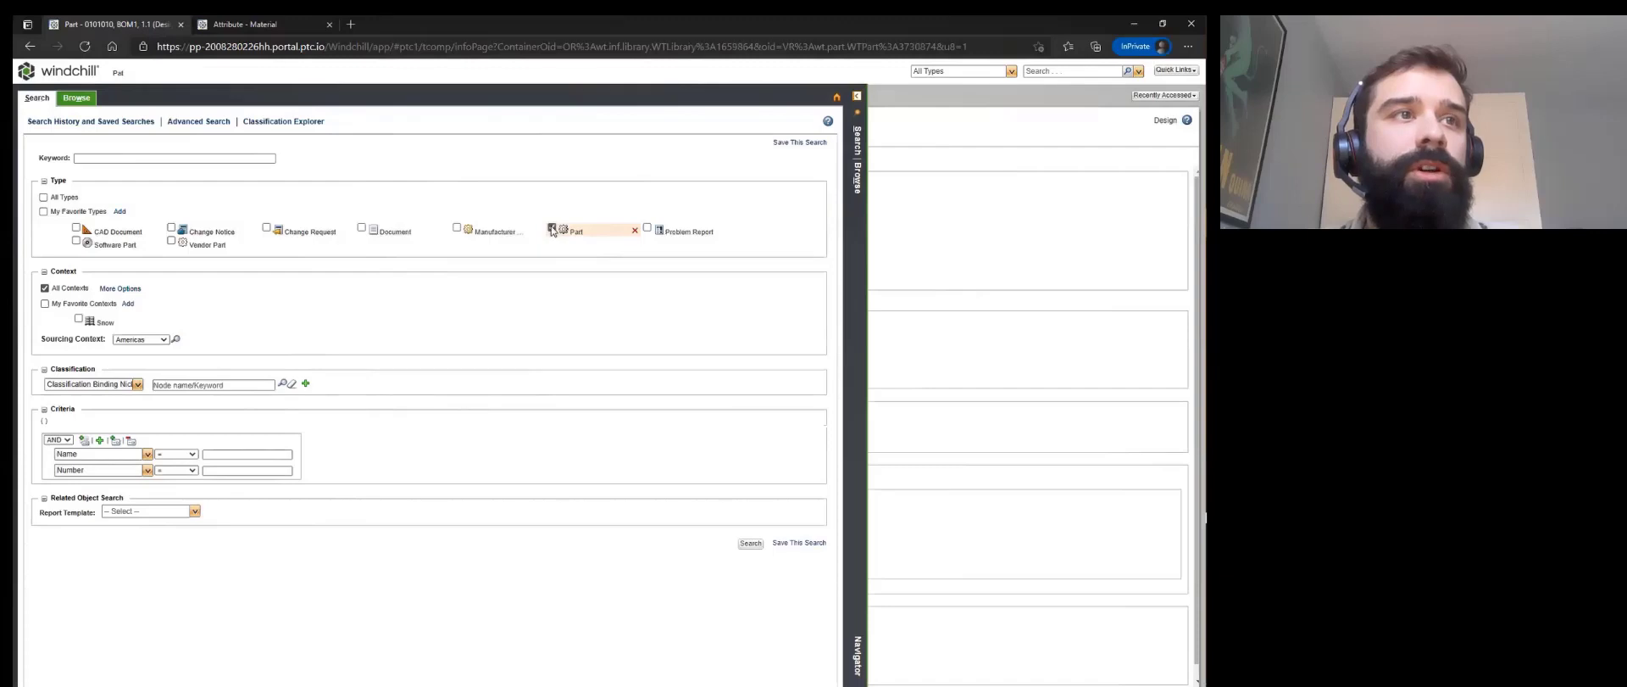
pyautogui.click(137, 384)
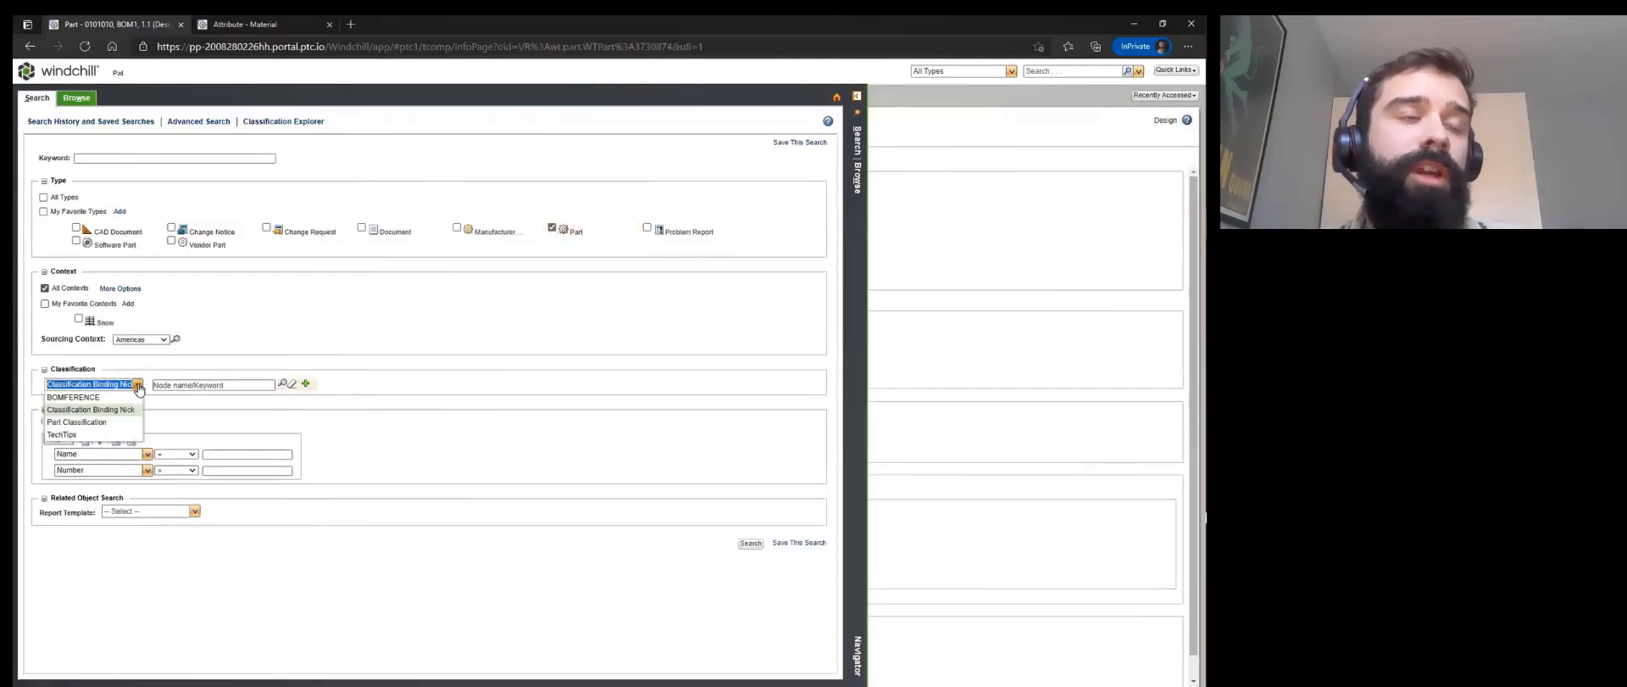
pyautogui.click(73, 396)
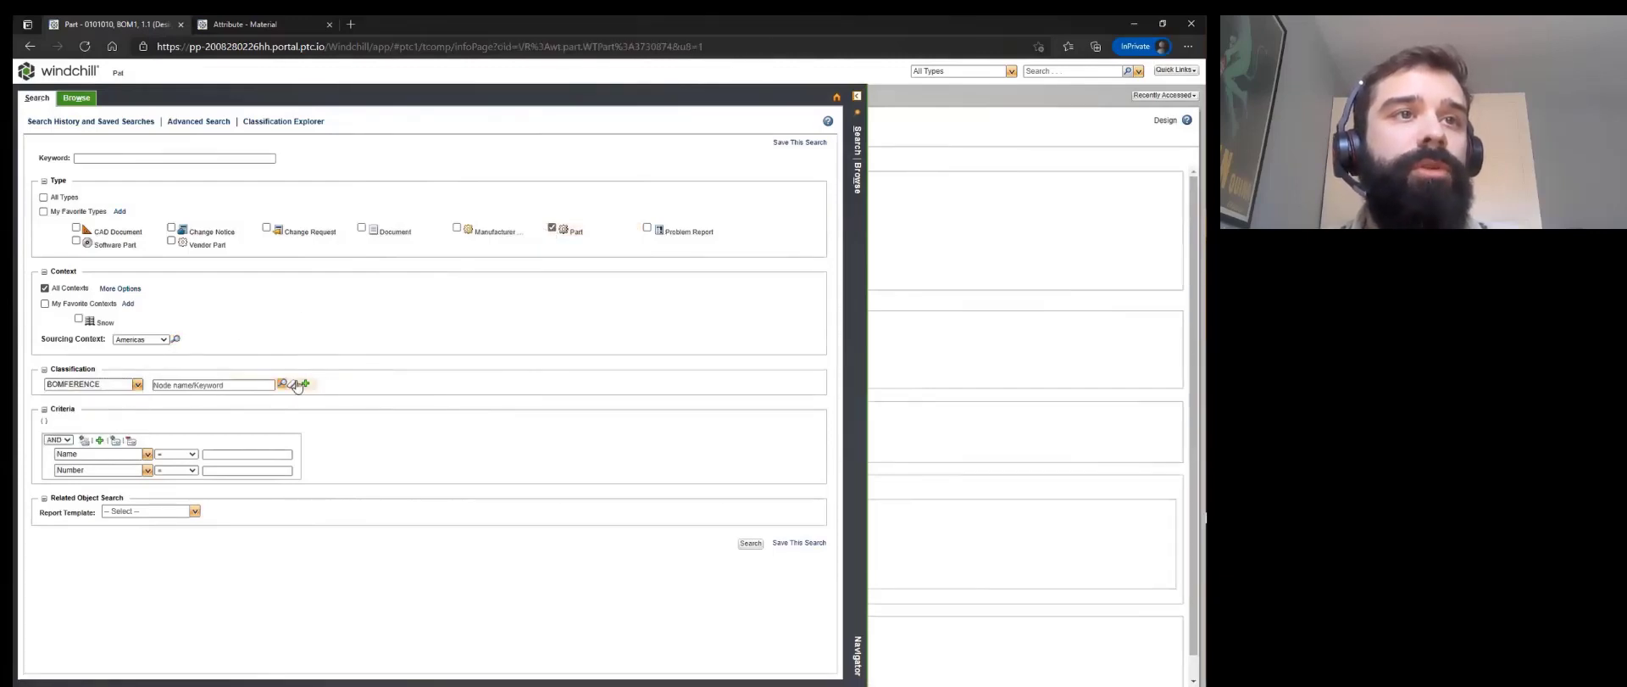
# - Switch to Creo Parametric and open the Mechanical folder of the Standard Components library in its embedded Windchill browser
pyautogui.hotkey('alt', 'Tab')
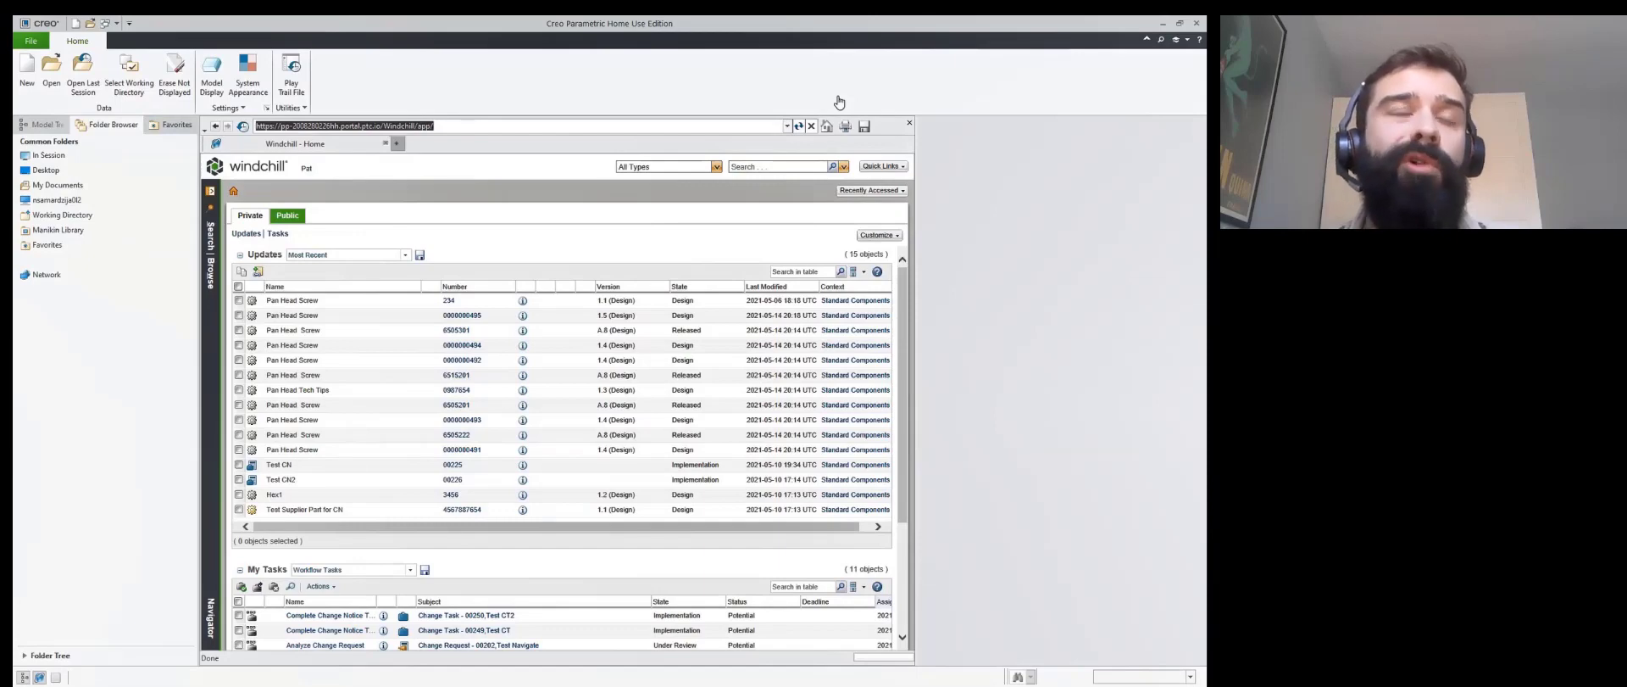
pyautogui.click(210, 193)
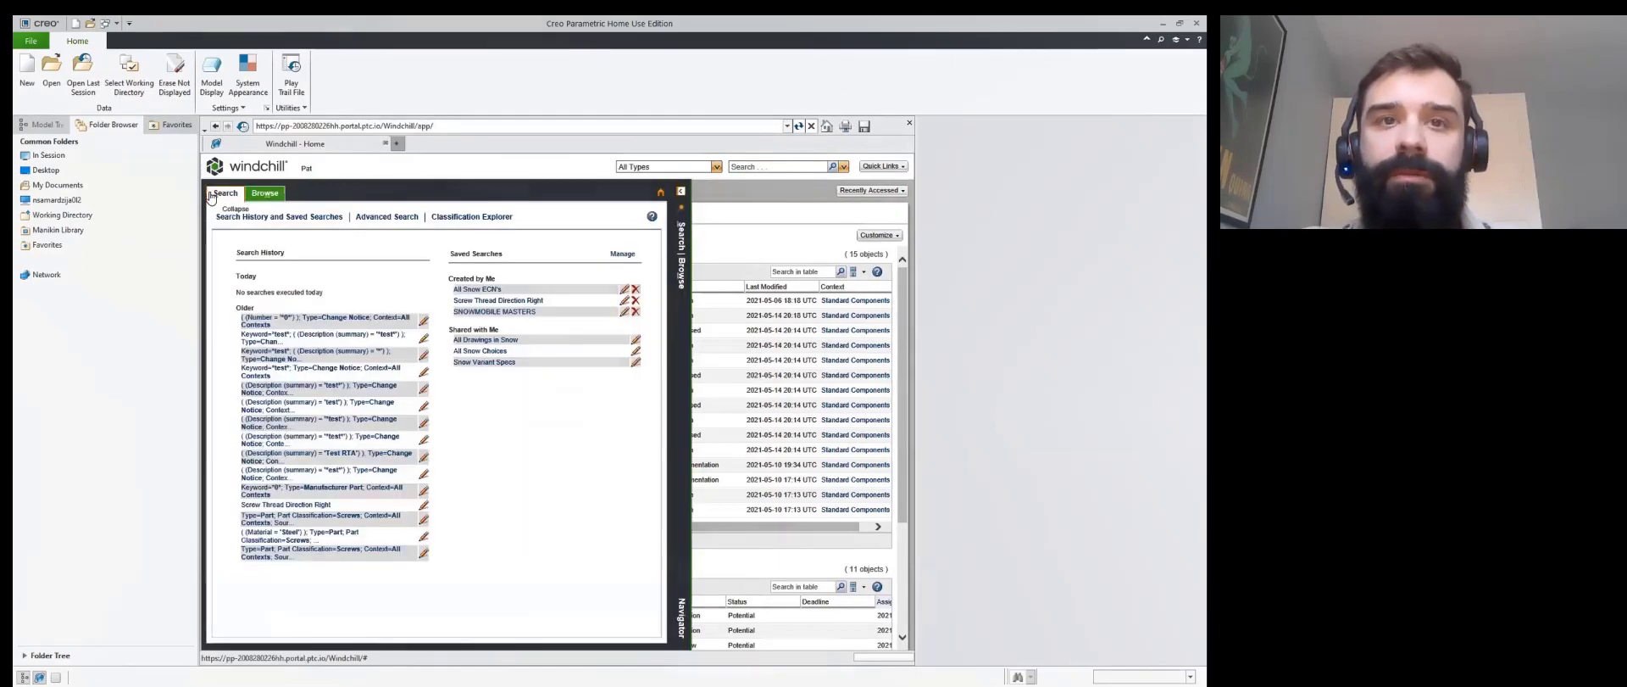
pyautogui.click(266, 194)
pyautogui.click(280, 219)
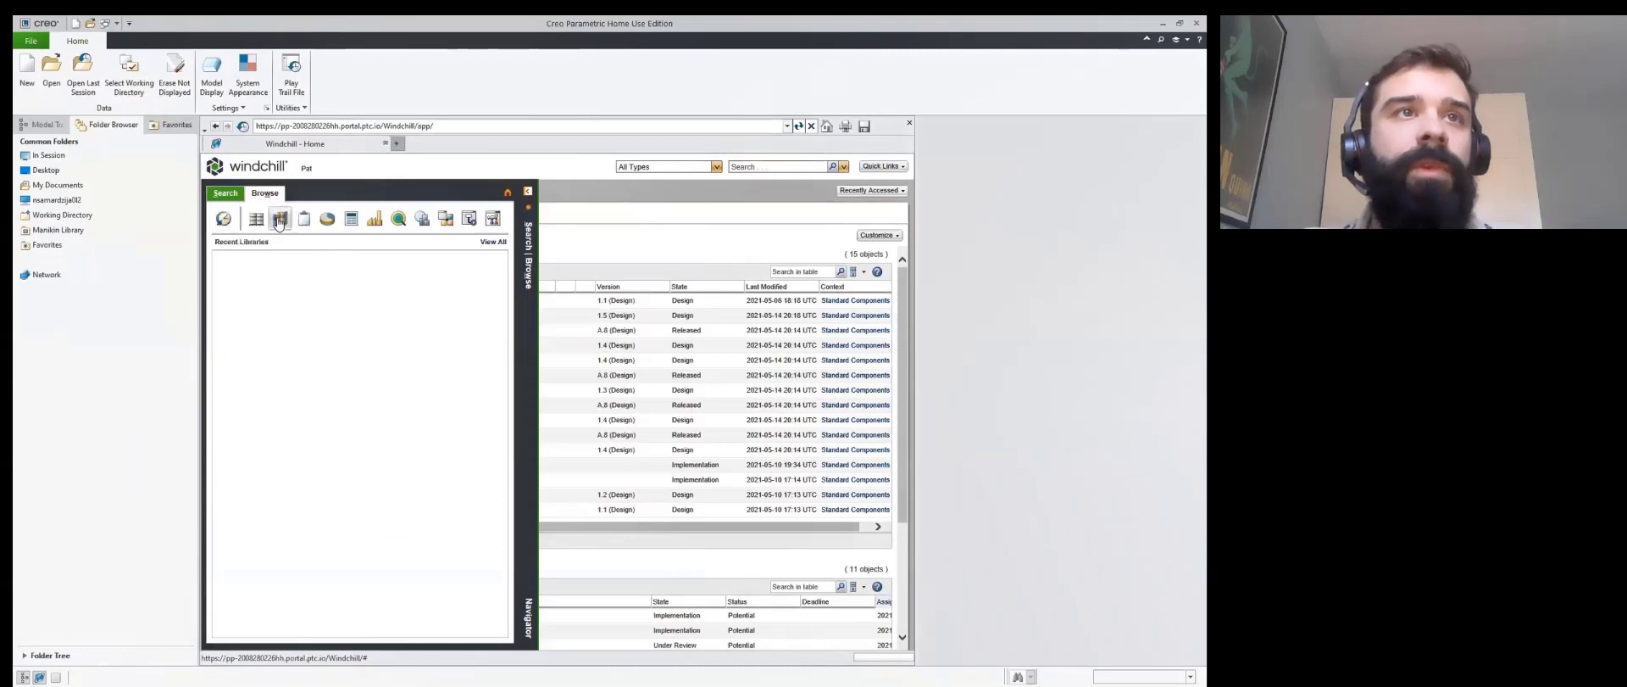
pyautogui.click(279, 257)
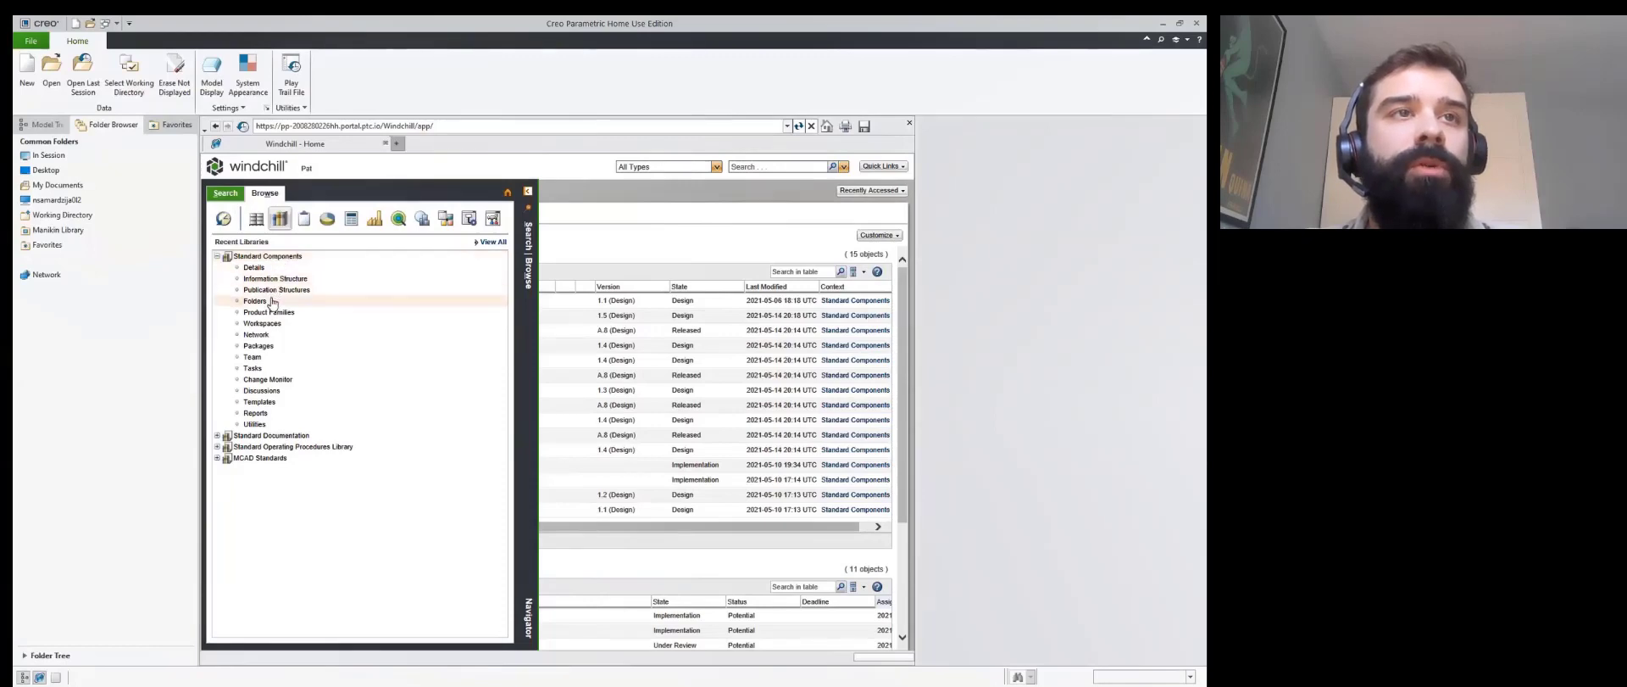
pyautogui.click(270, 302)
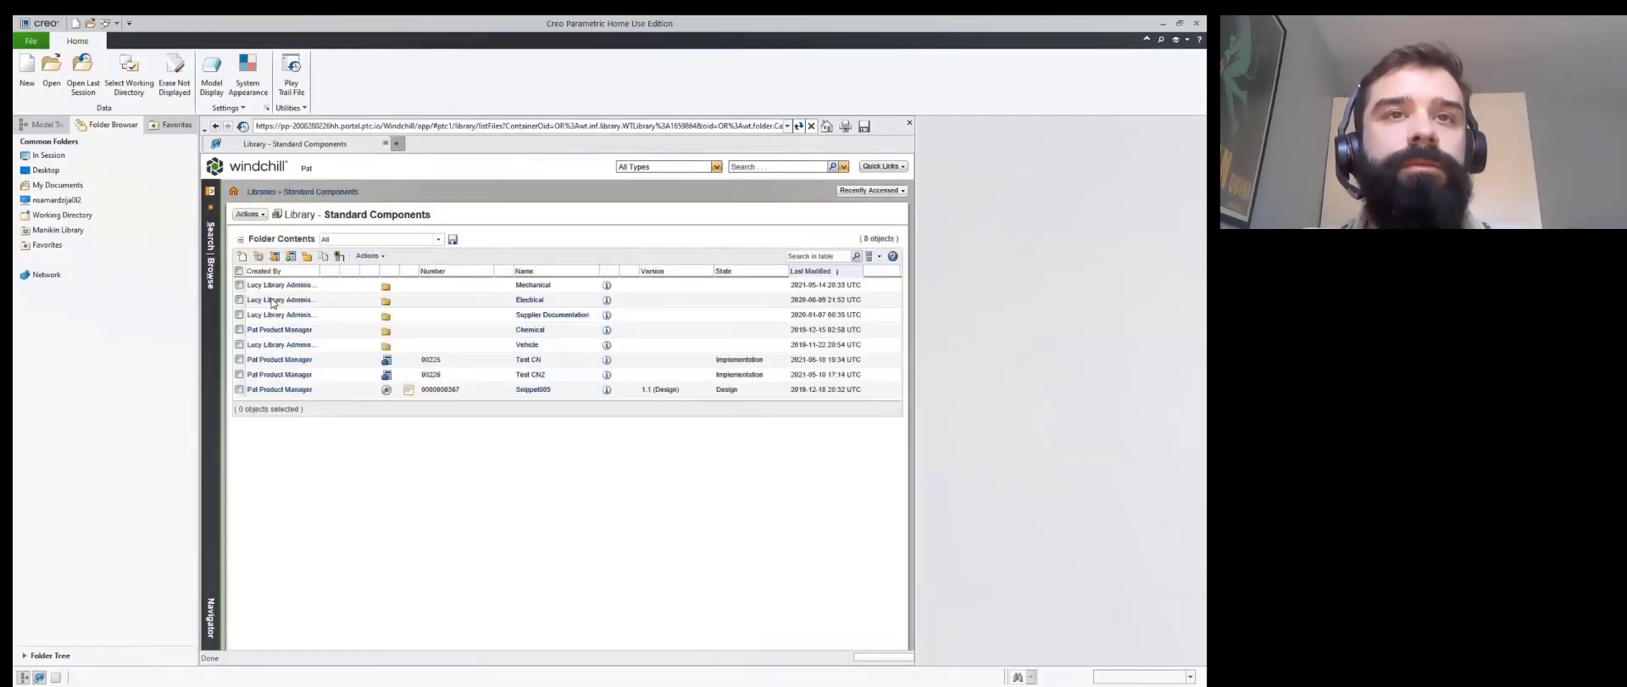
pyautogui.click(534, 286)
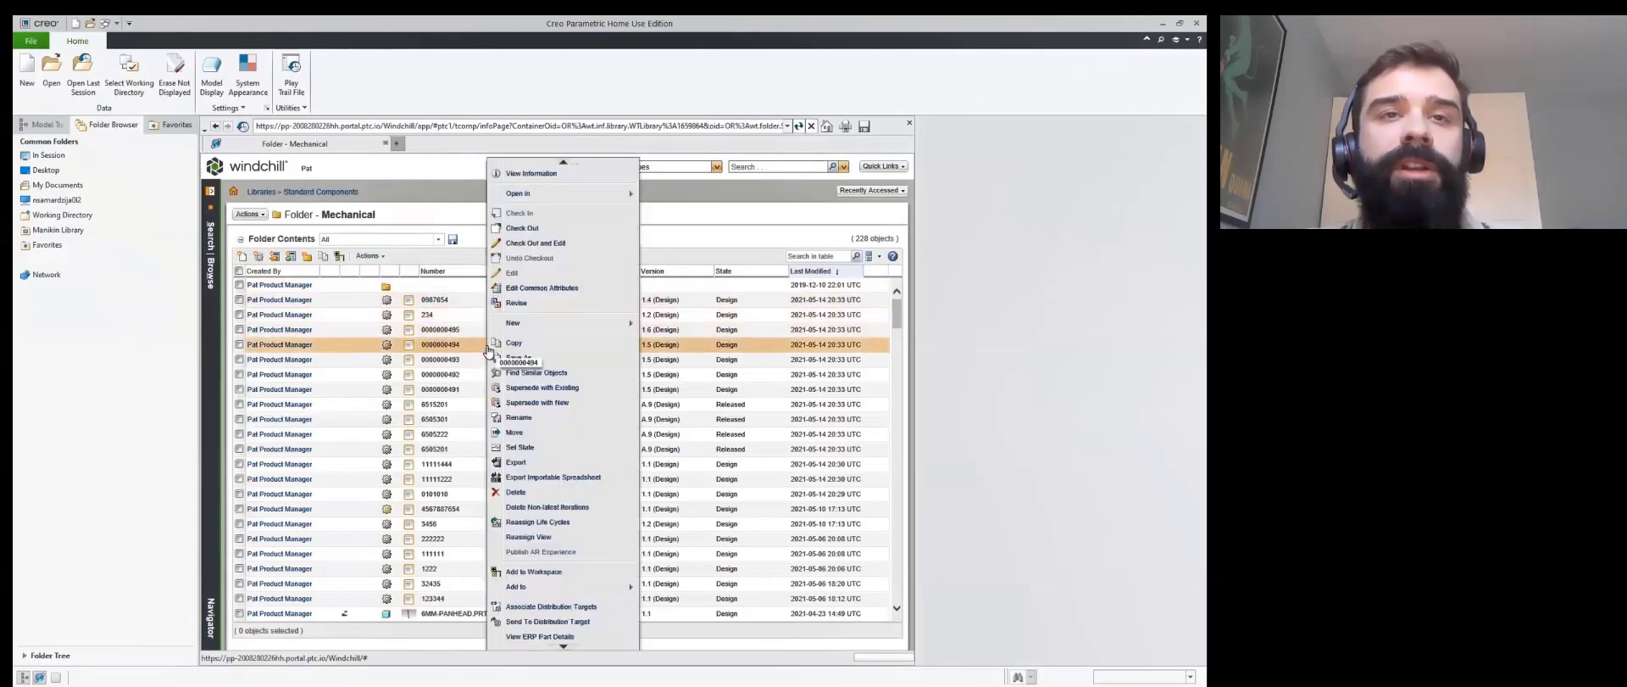
pyautogui.click(539, 373)
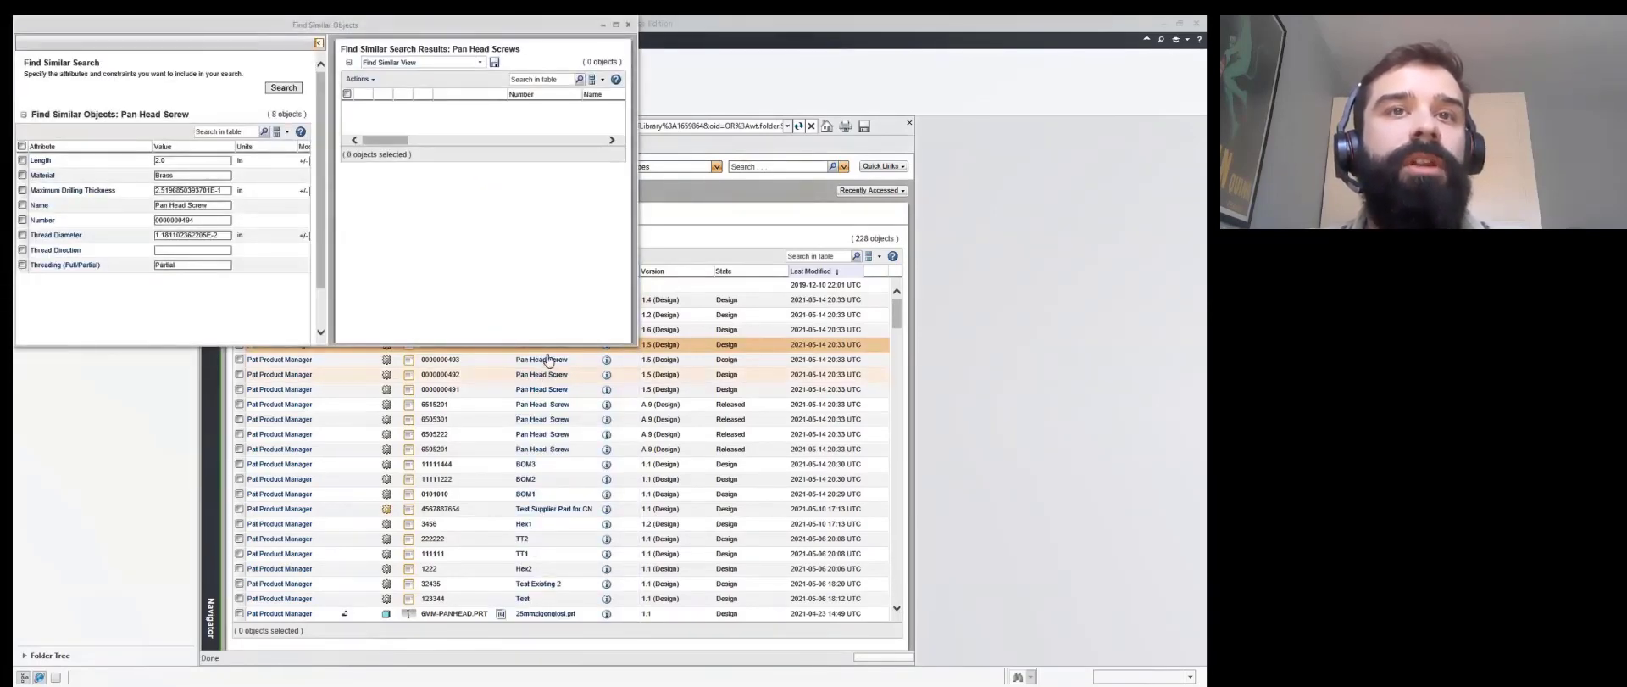
pyautogui.click(616, 24)
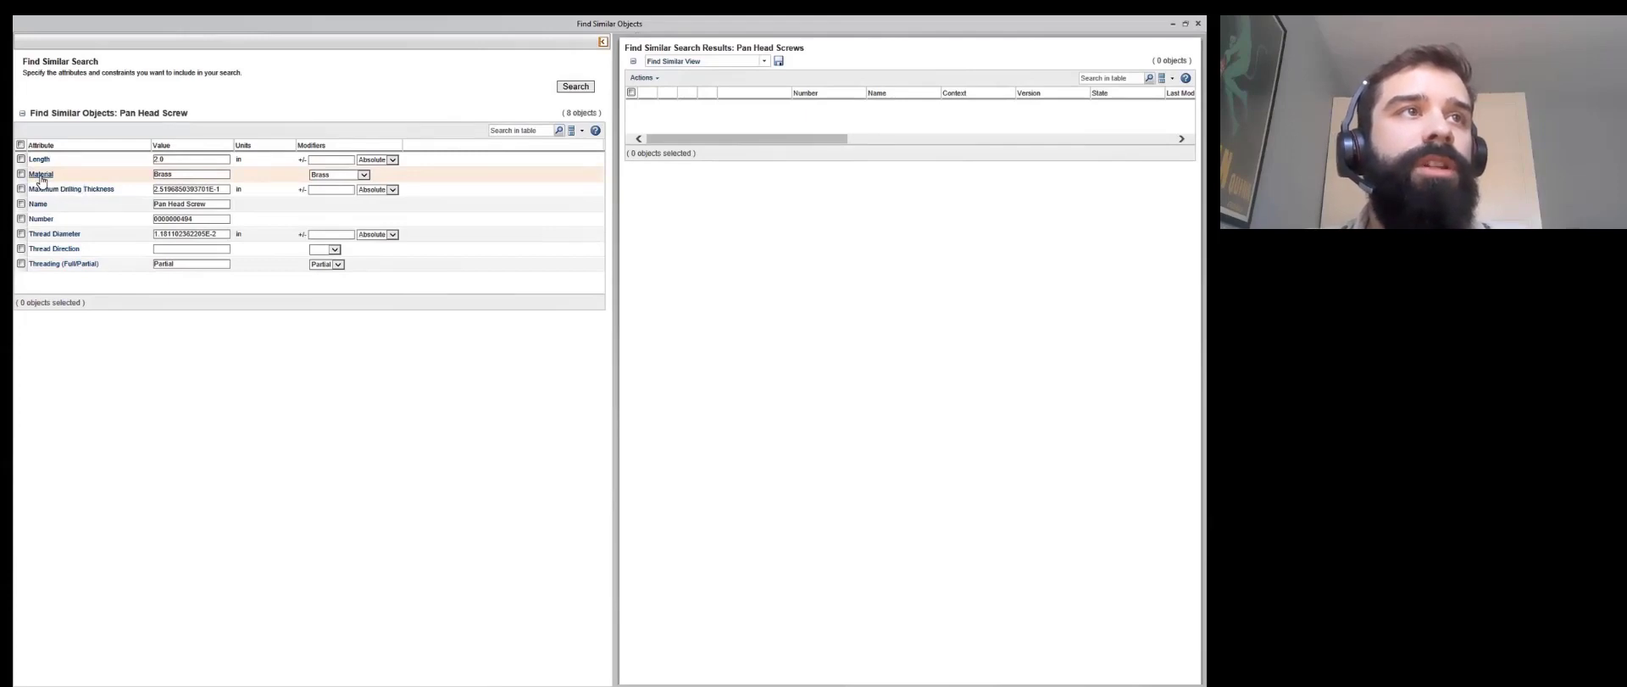
pyautogui.click(21, 174)
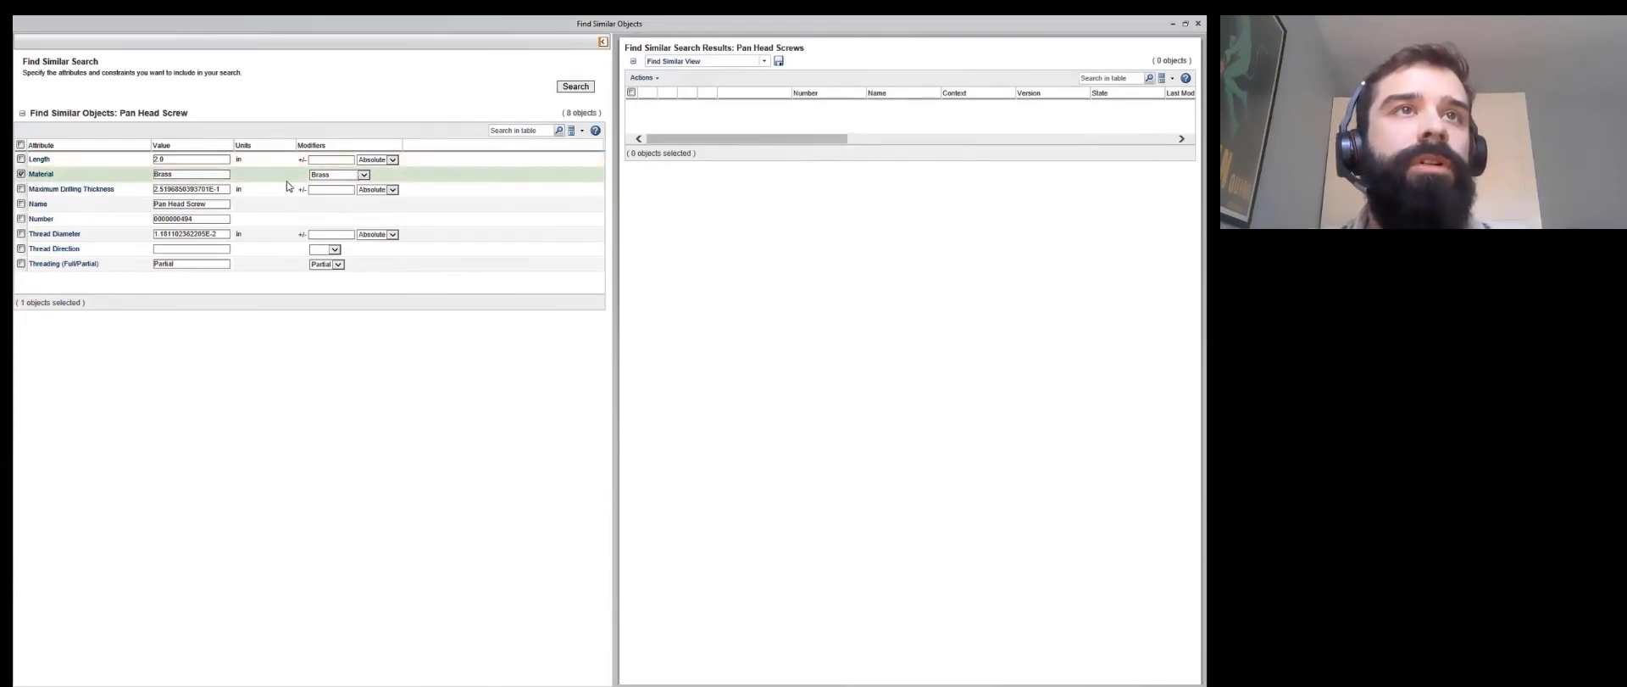
pyautogui.click(203, 175)
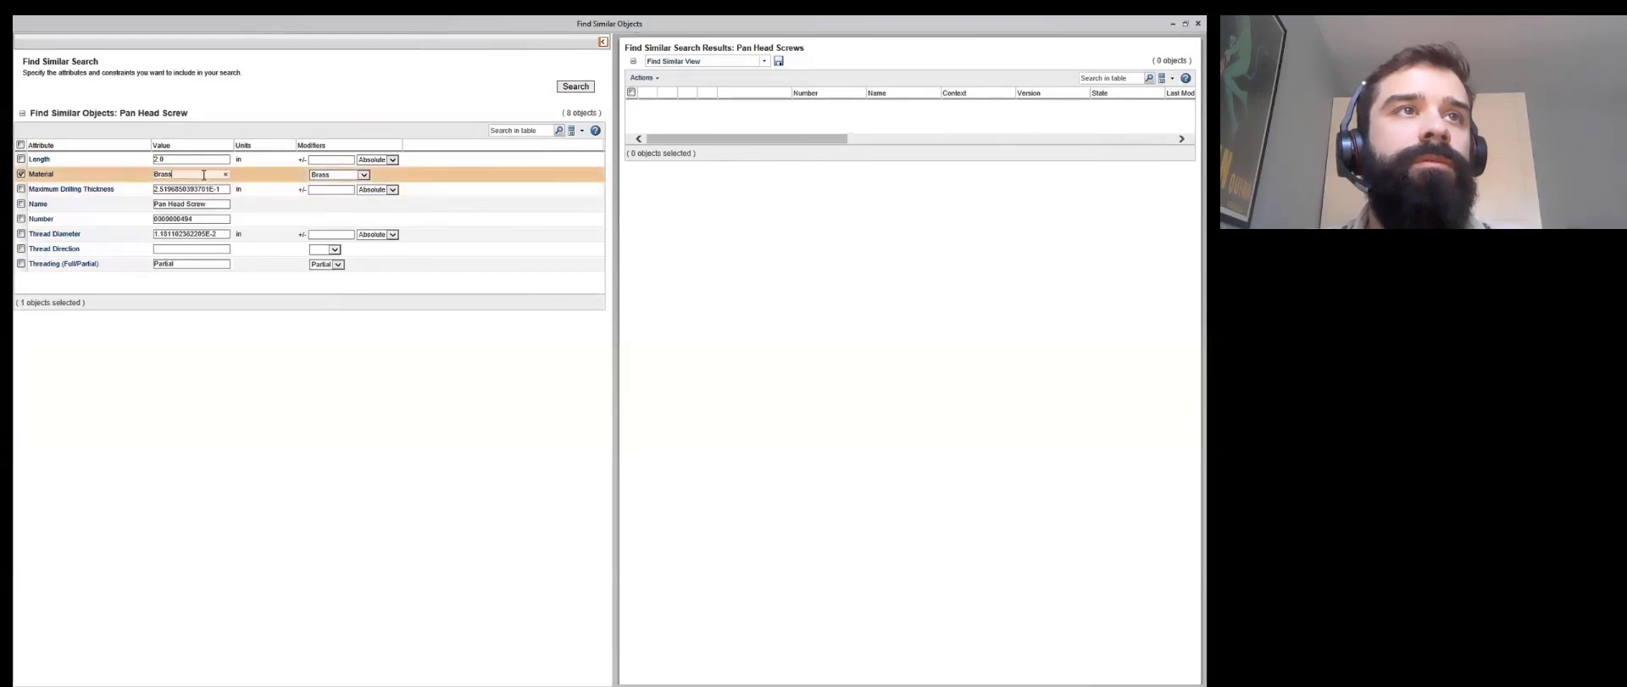
pyautogui.press('BackSpace')
pyautogui.press('BackSpace')
pyautogui.press('BackSpace')
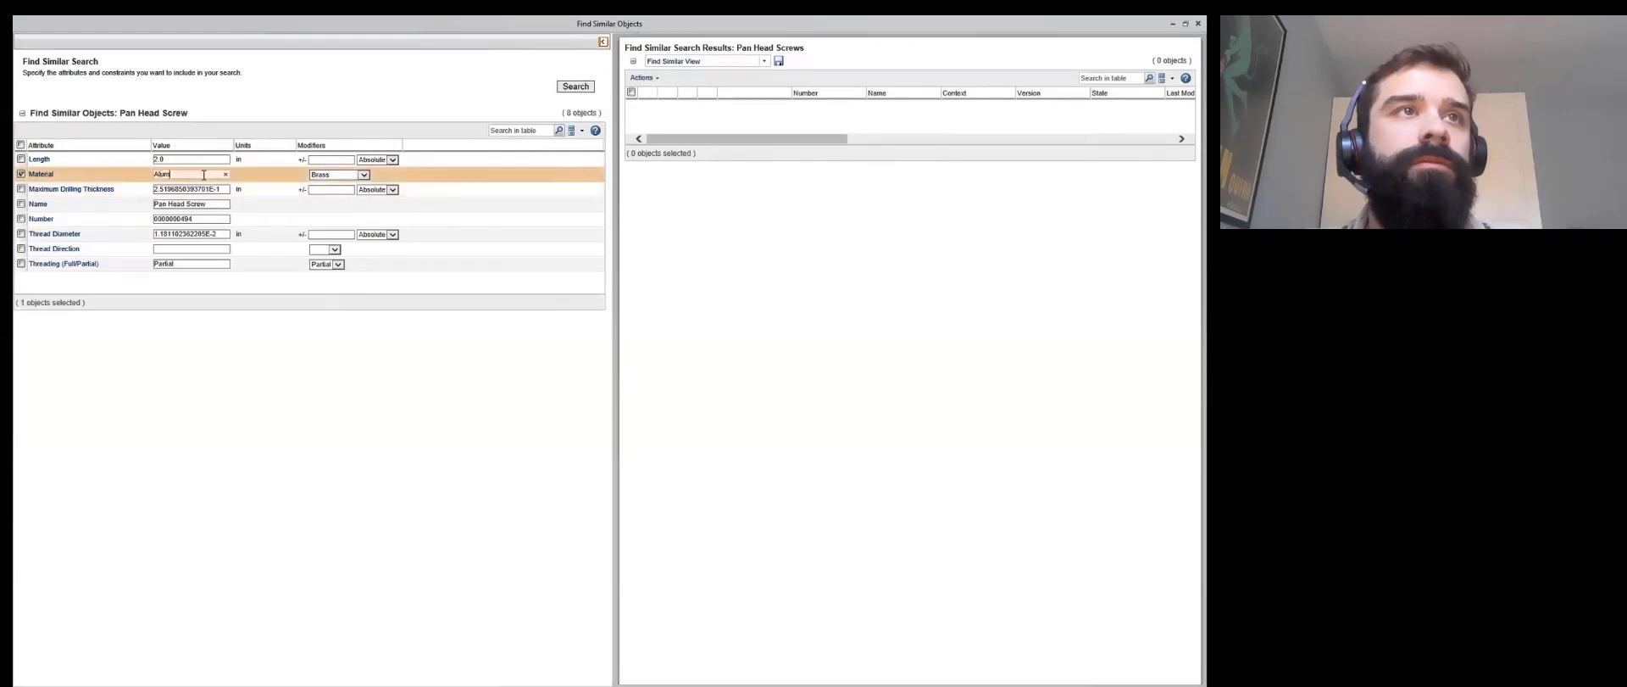
pyautogui.write('Aluminum')
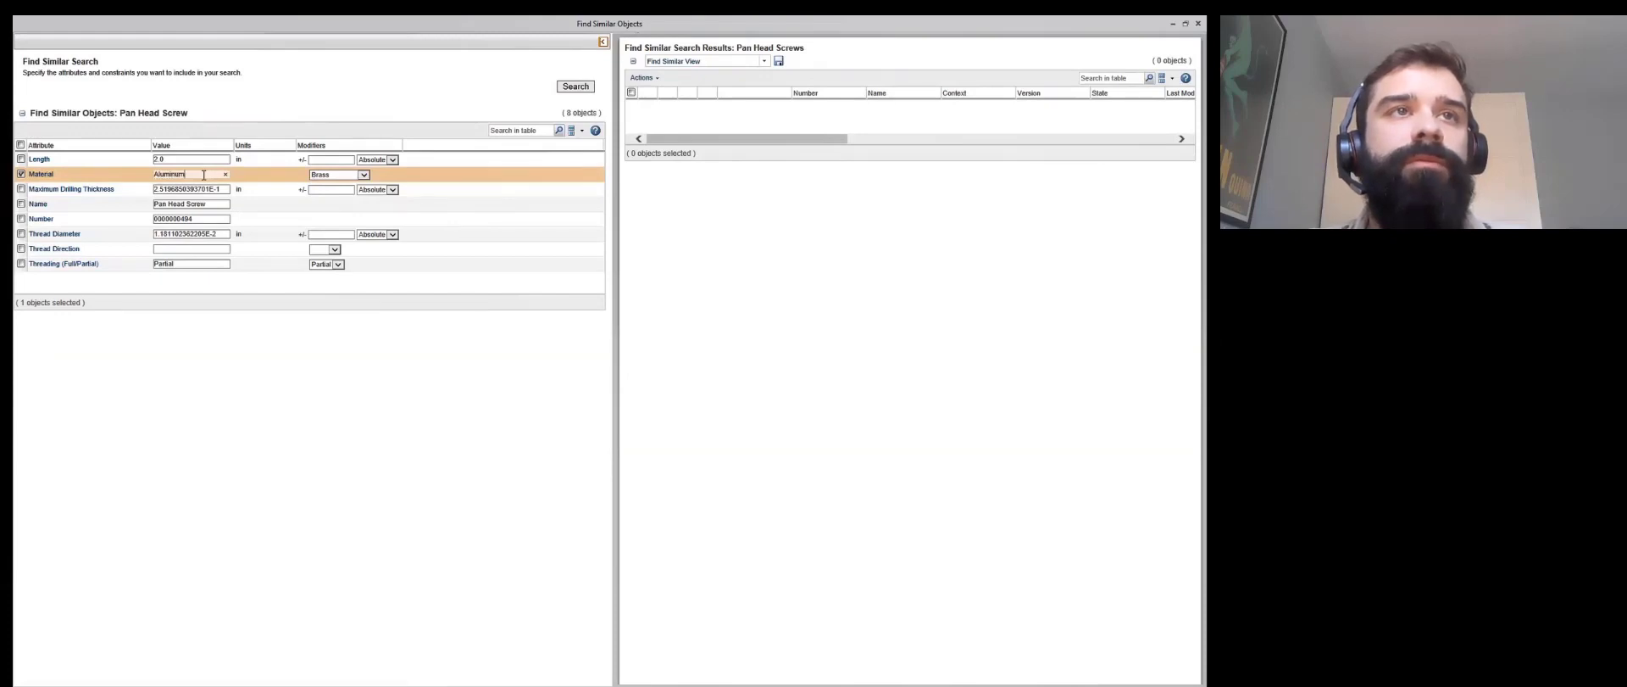
# - Include a Length of 2.125 in with an absolute tolerance of 1.0, set the Material modifier to Aluminum, and run the similarity search
pyautogui.click(21, 160)
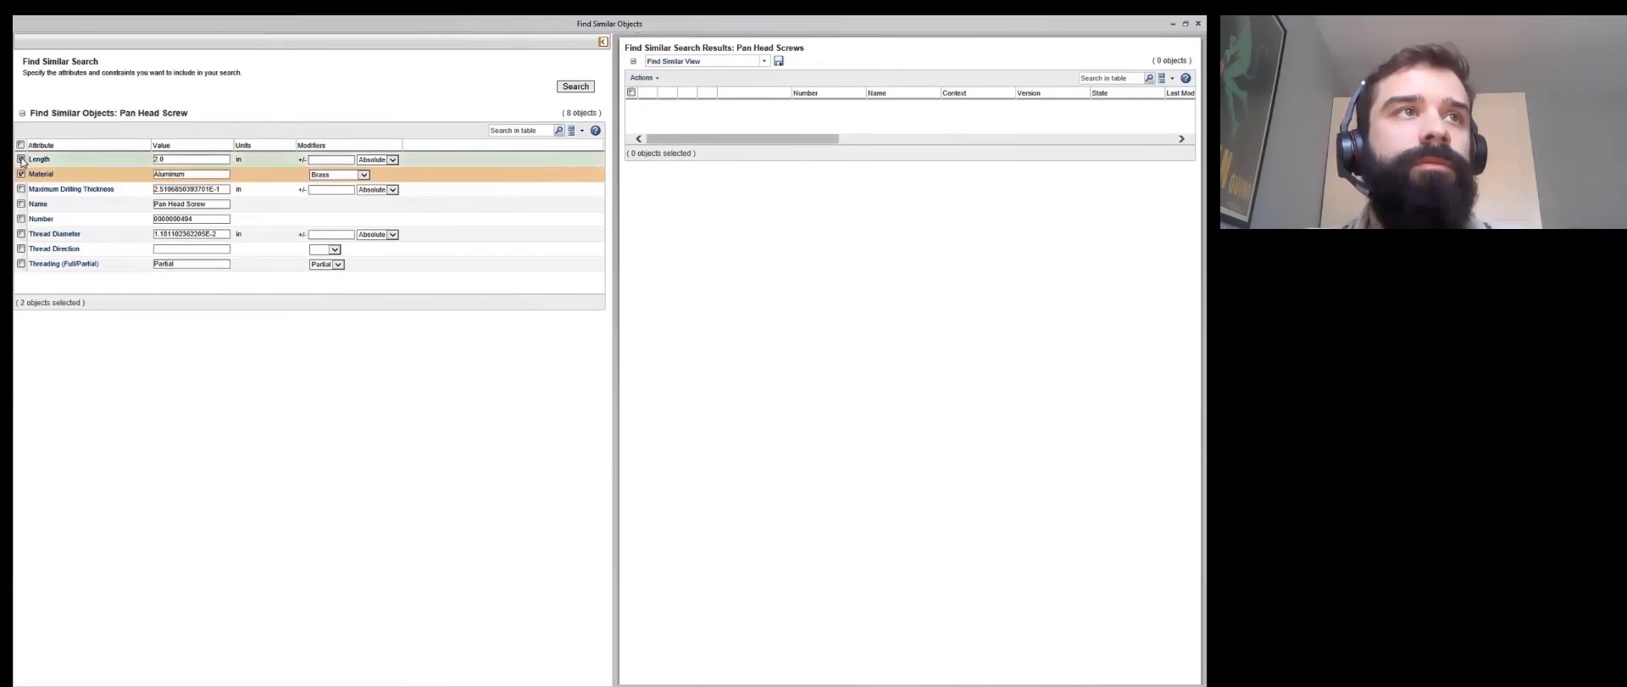
pyautogui.click(171, 158)
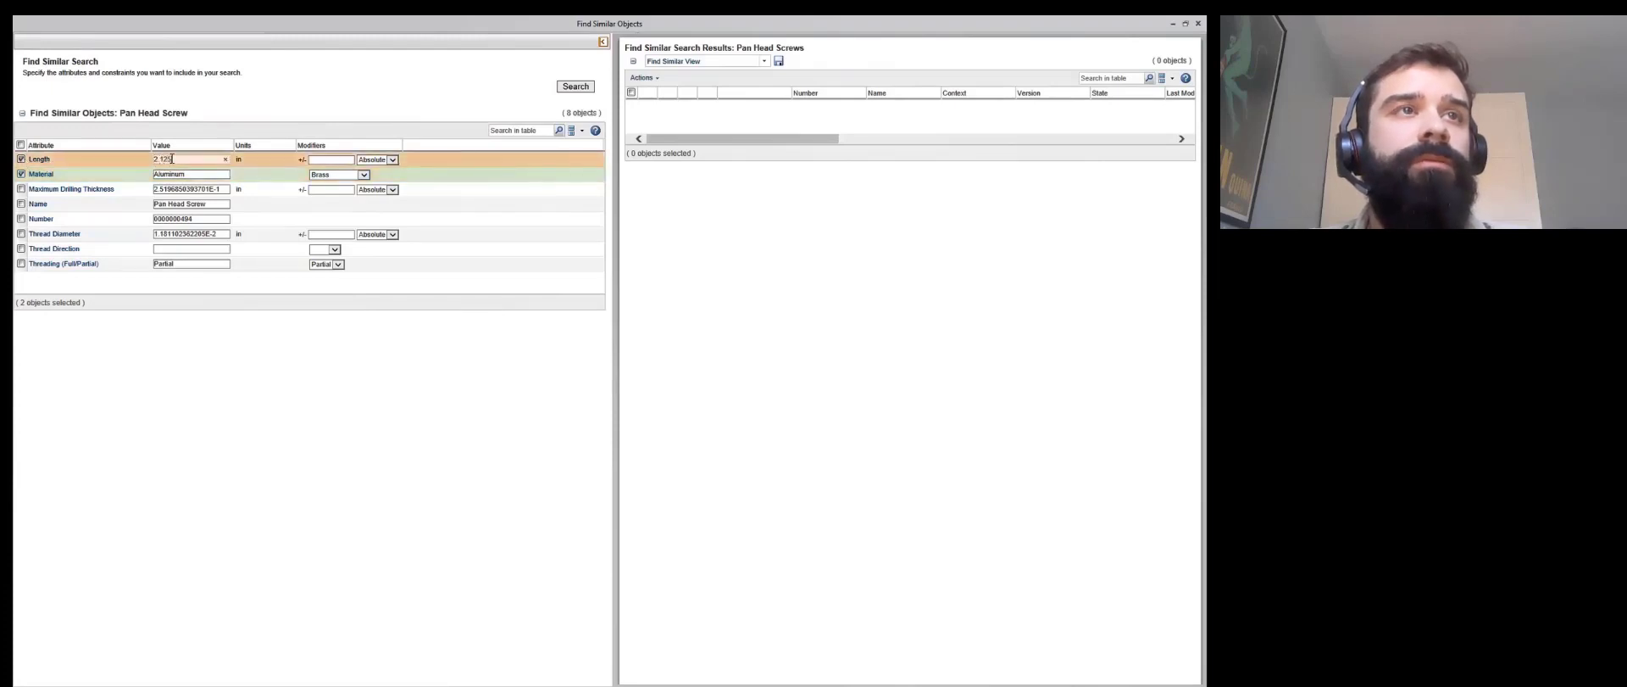
pyautogui.click(362, 175)
pyautogui.click(356, 167)
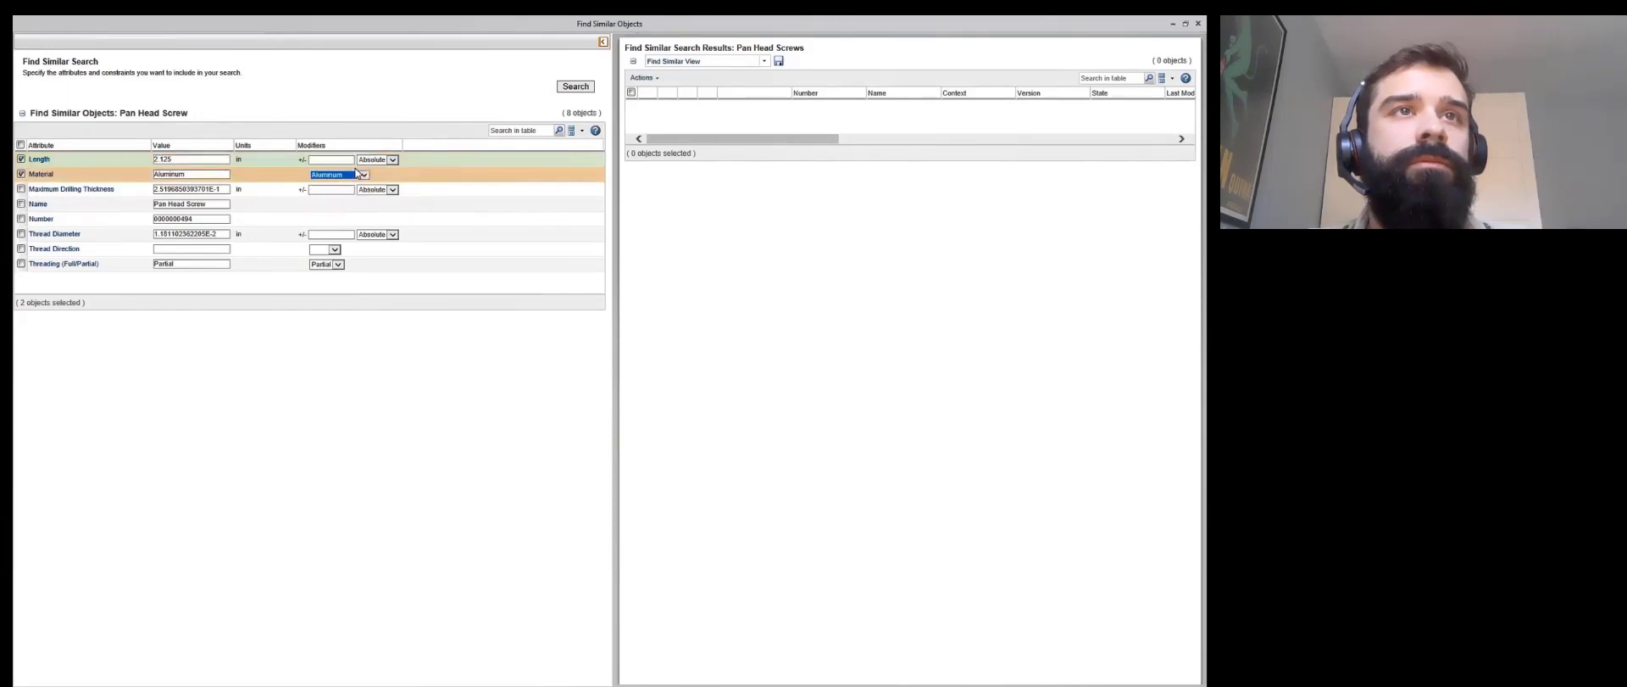
pyautogui.click(340, 160)
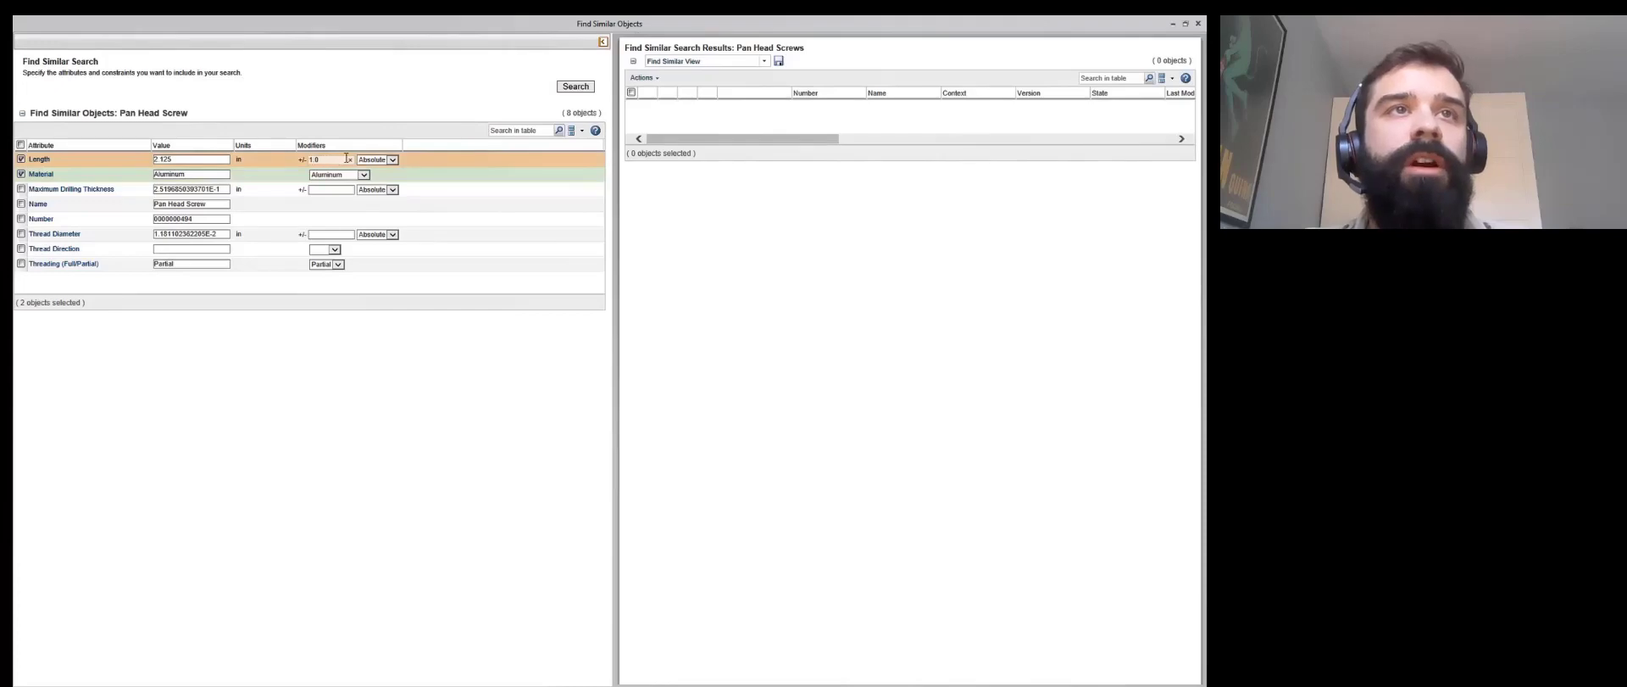
pyautogui.click(392, 160)
pyautogui.click(391, 160)
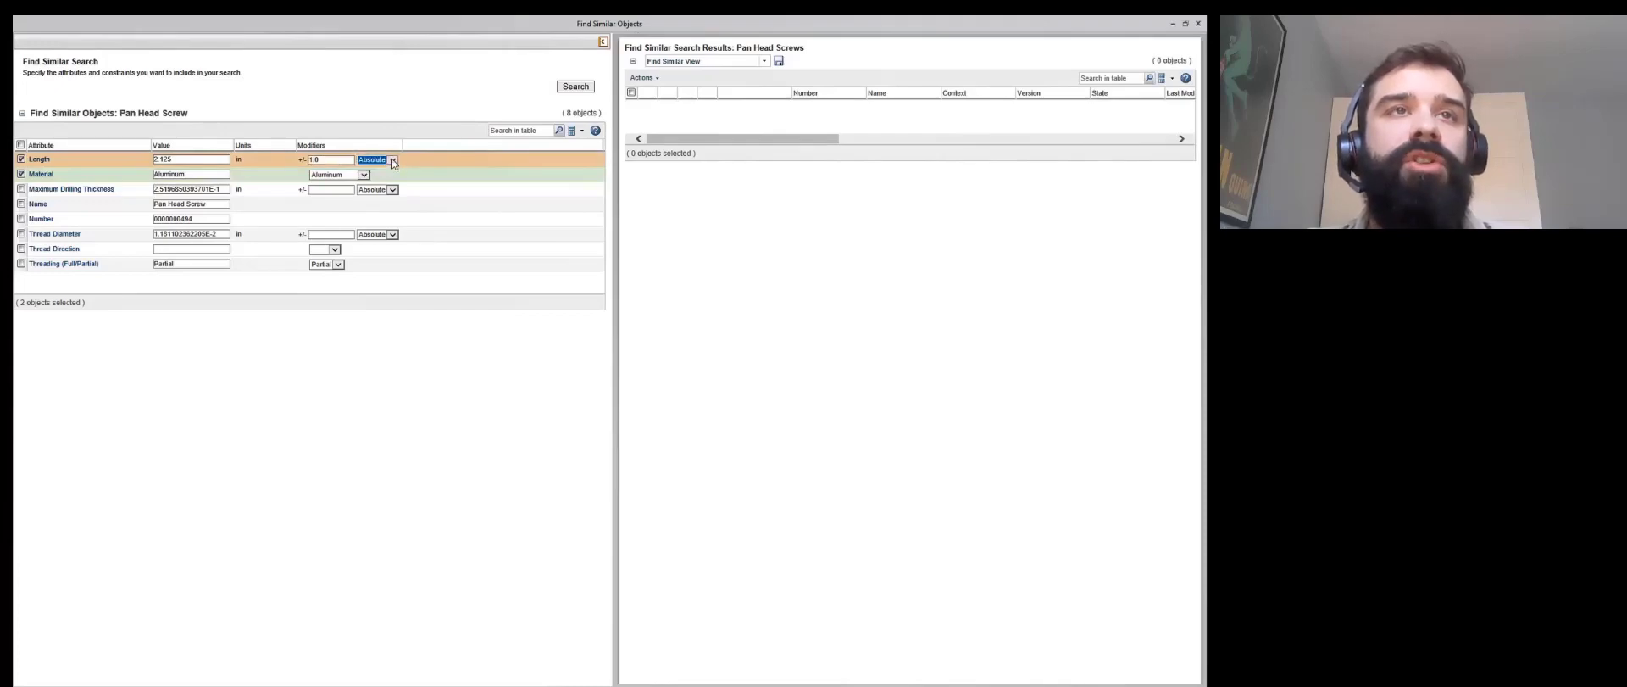
pyautogui.click(576, 89)
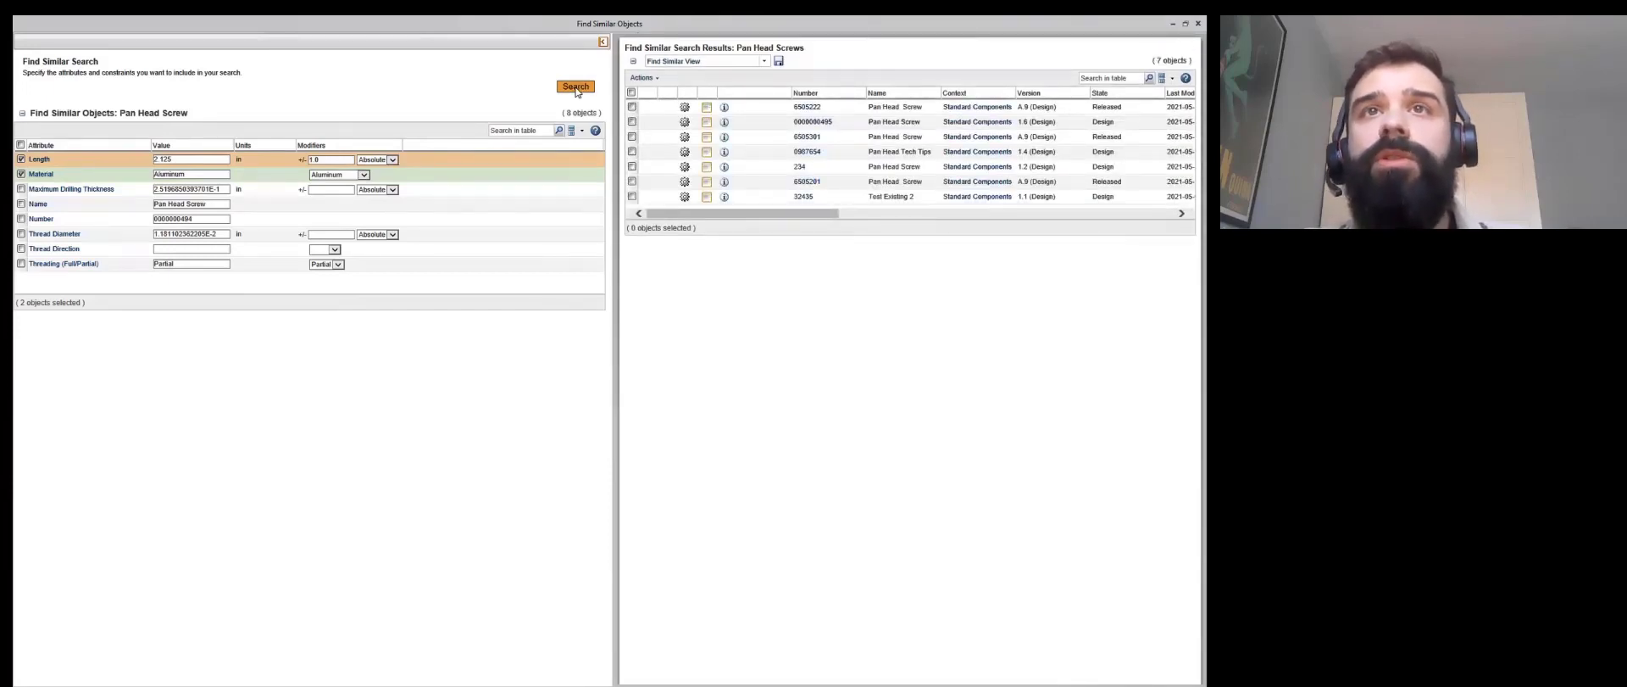
pyautogui.click(725, 123)
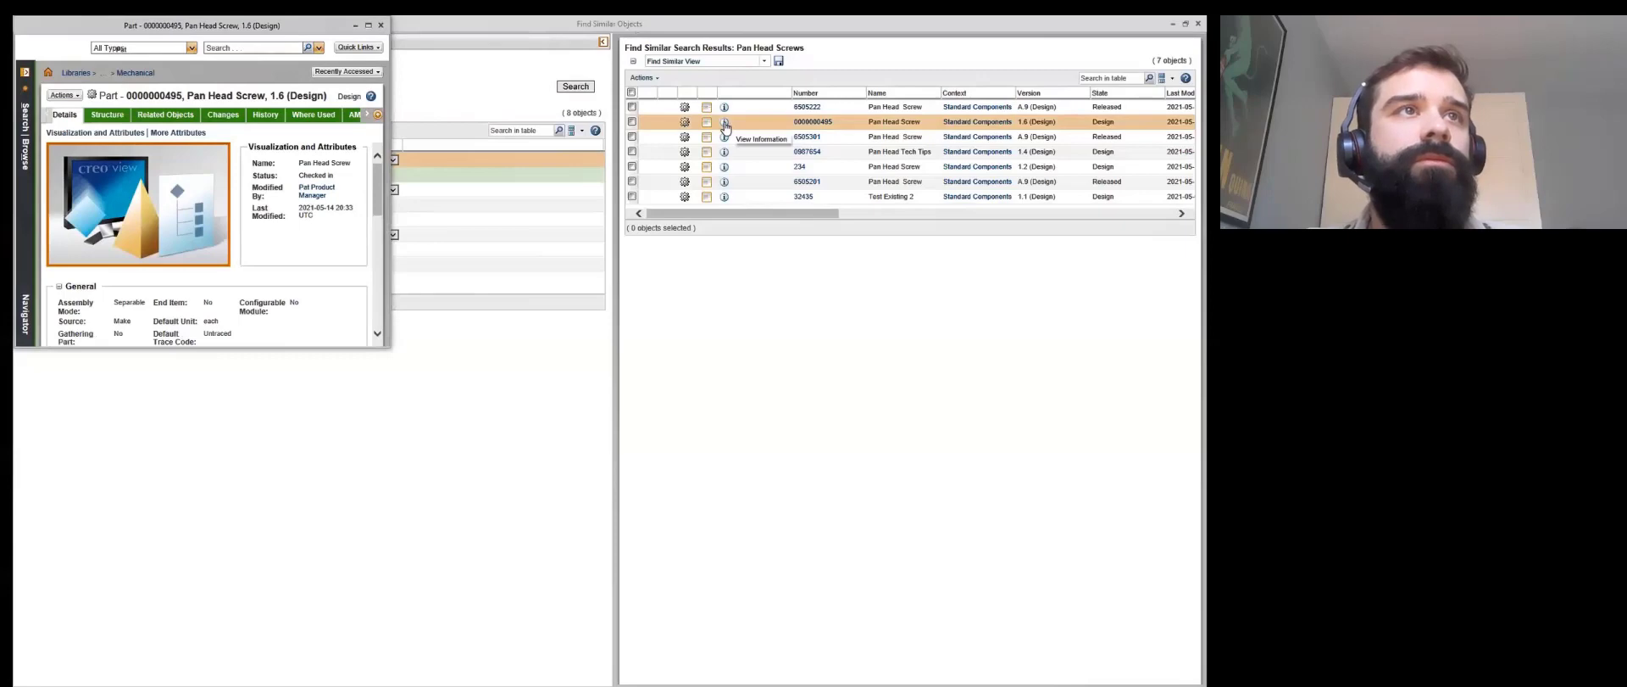
pyautogui.click(368, 26)
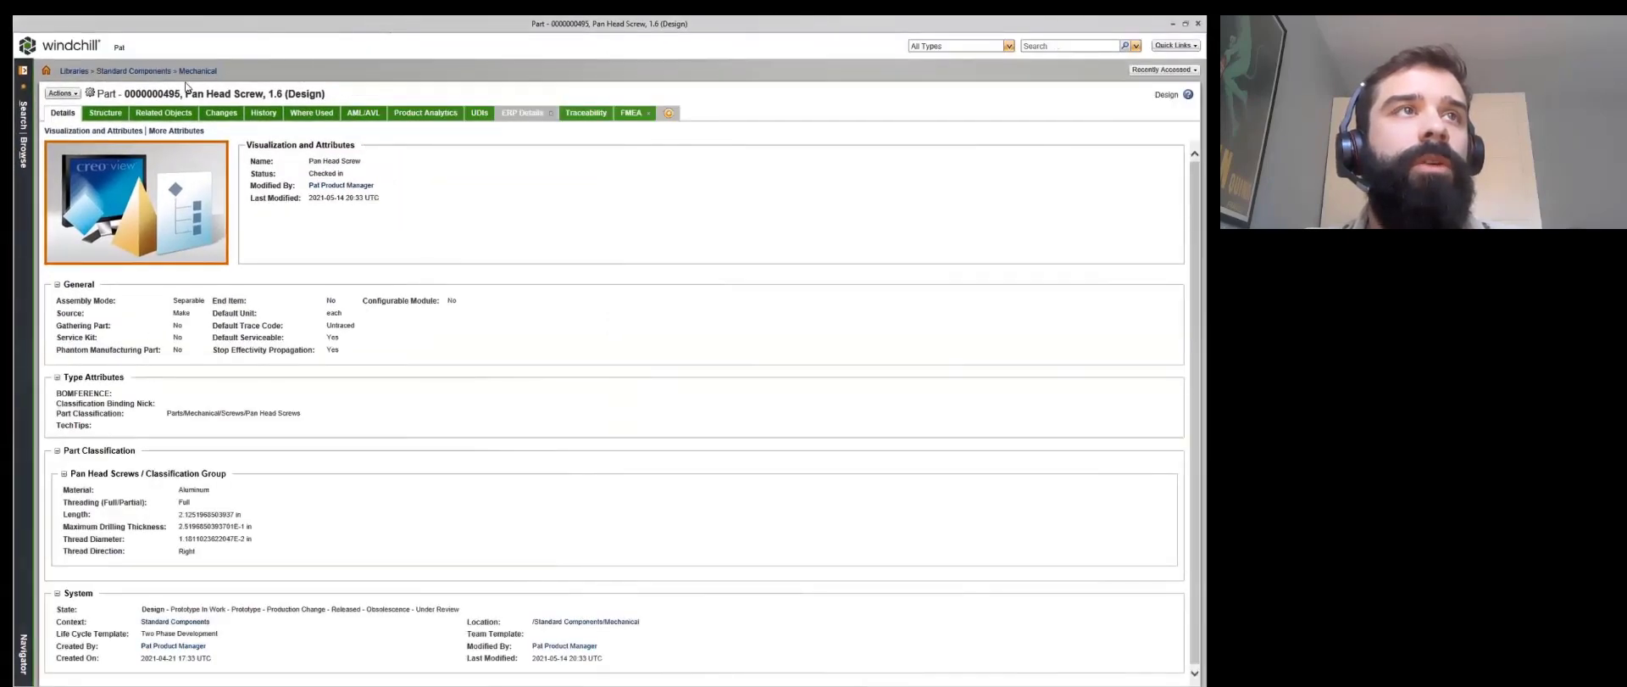
pyautogui.click(160, 116)
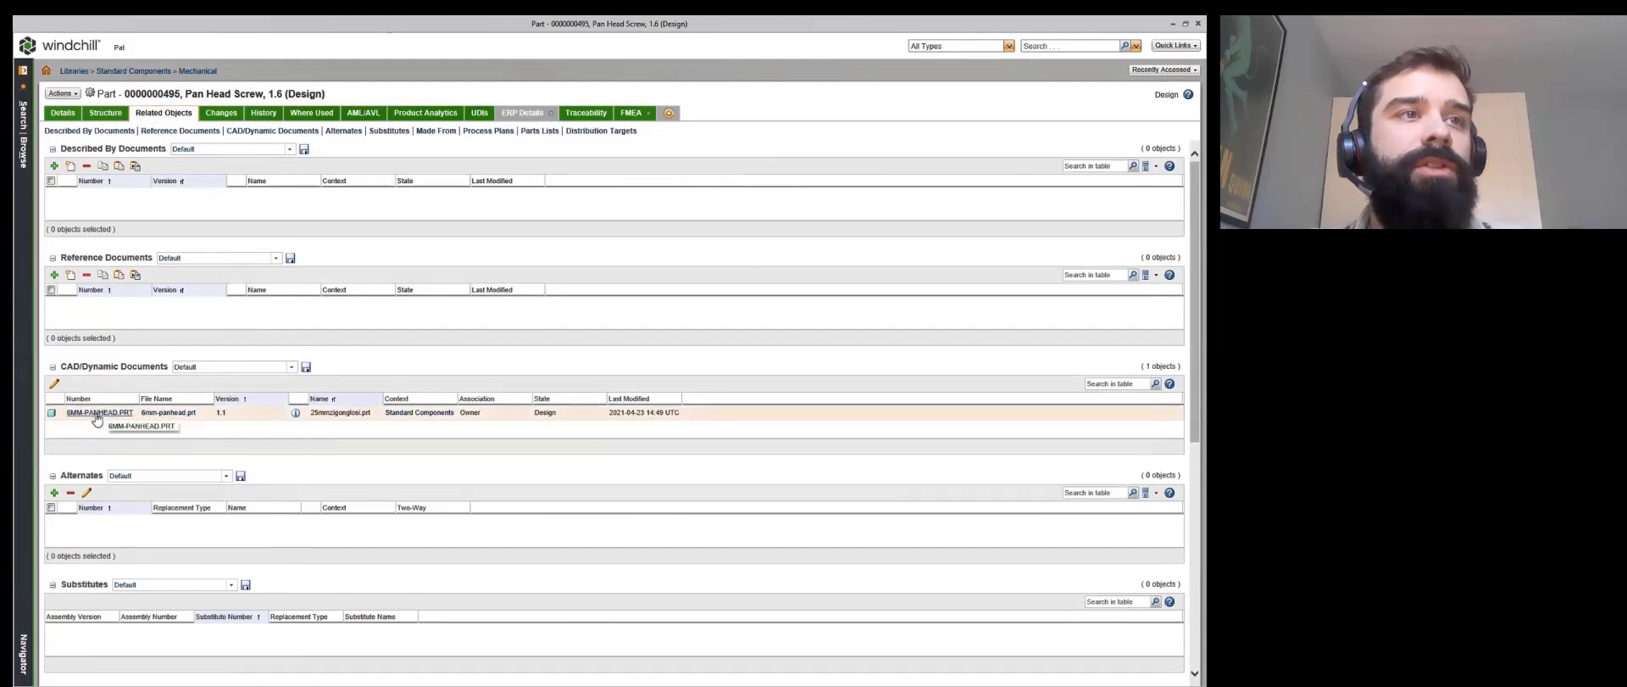
pyautogui.click(97, 413)
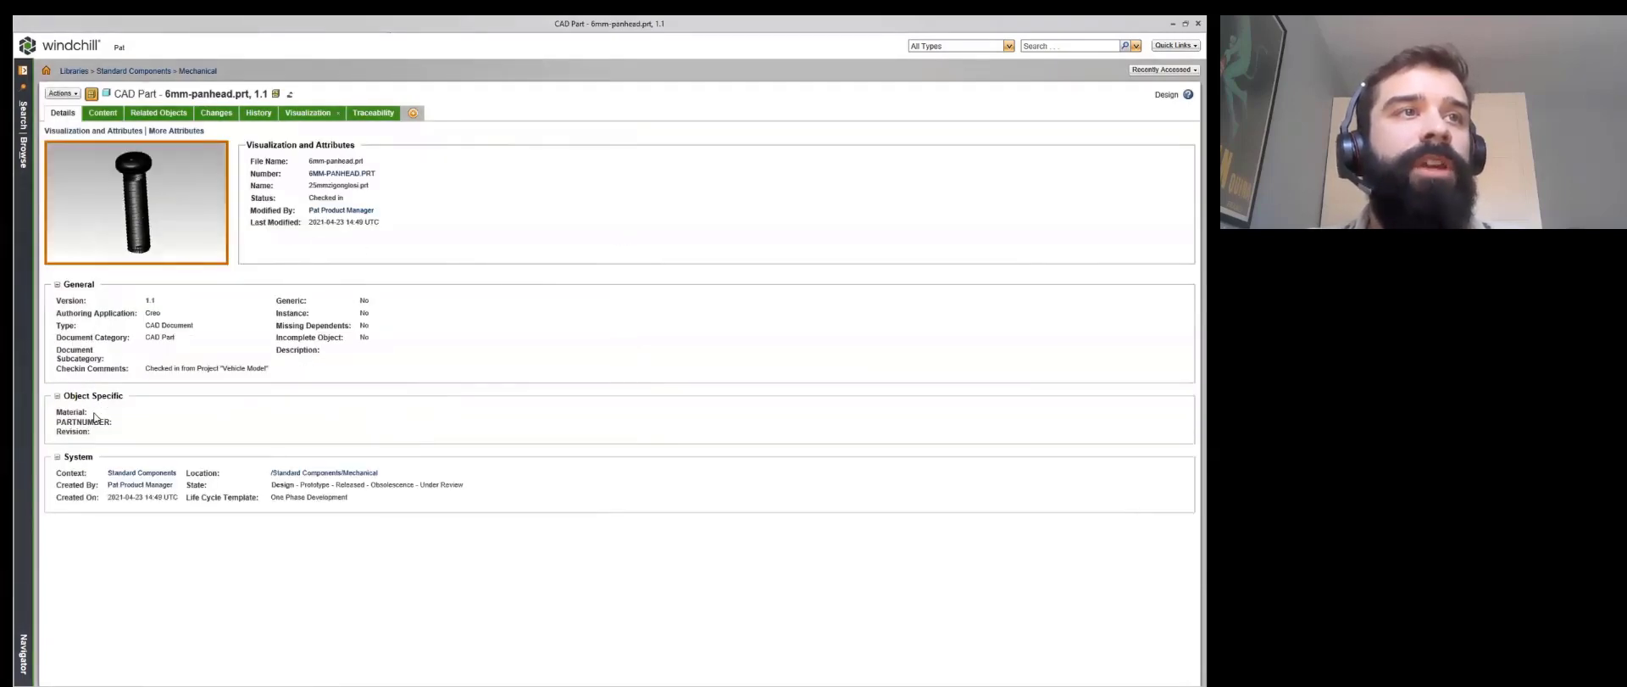
# - Add the CAD part 6mm-panhead.prt to the active workspace and dismiss the floating license warning
pyautogui.click(76, 96)
pyautogui.click(86, 132)
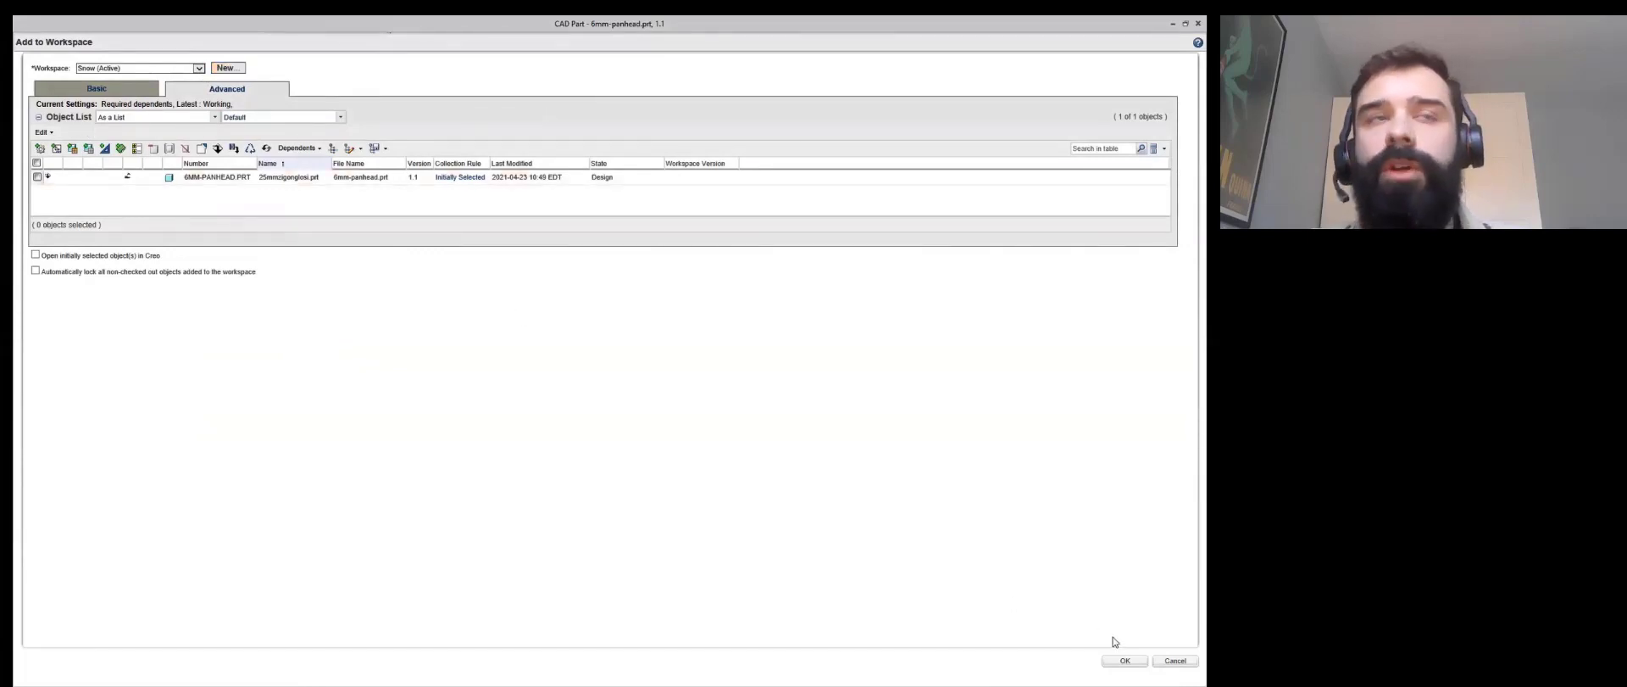
pyautogui.click(1125, 660)
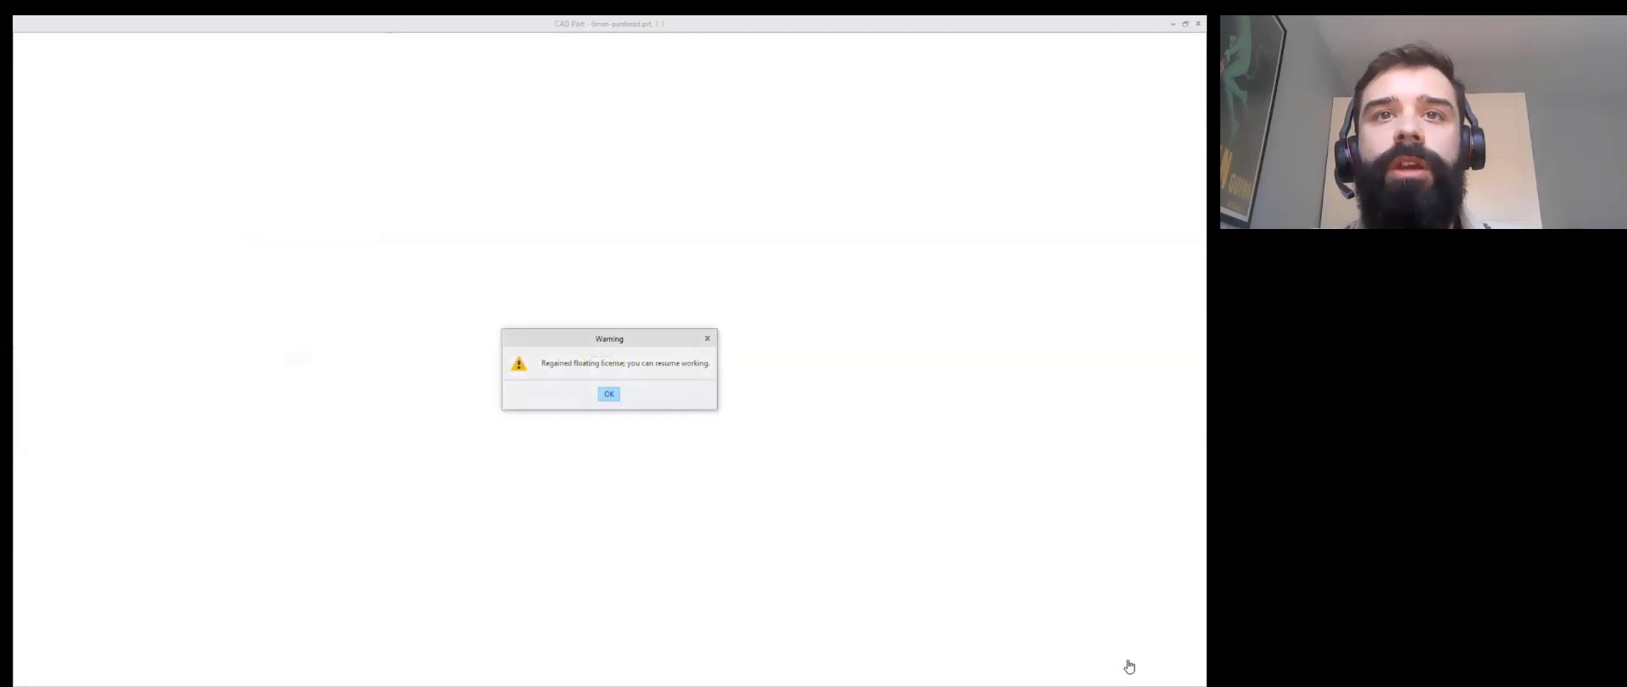
pyautogui.click(610, 393)
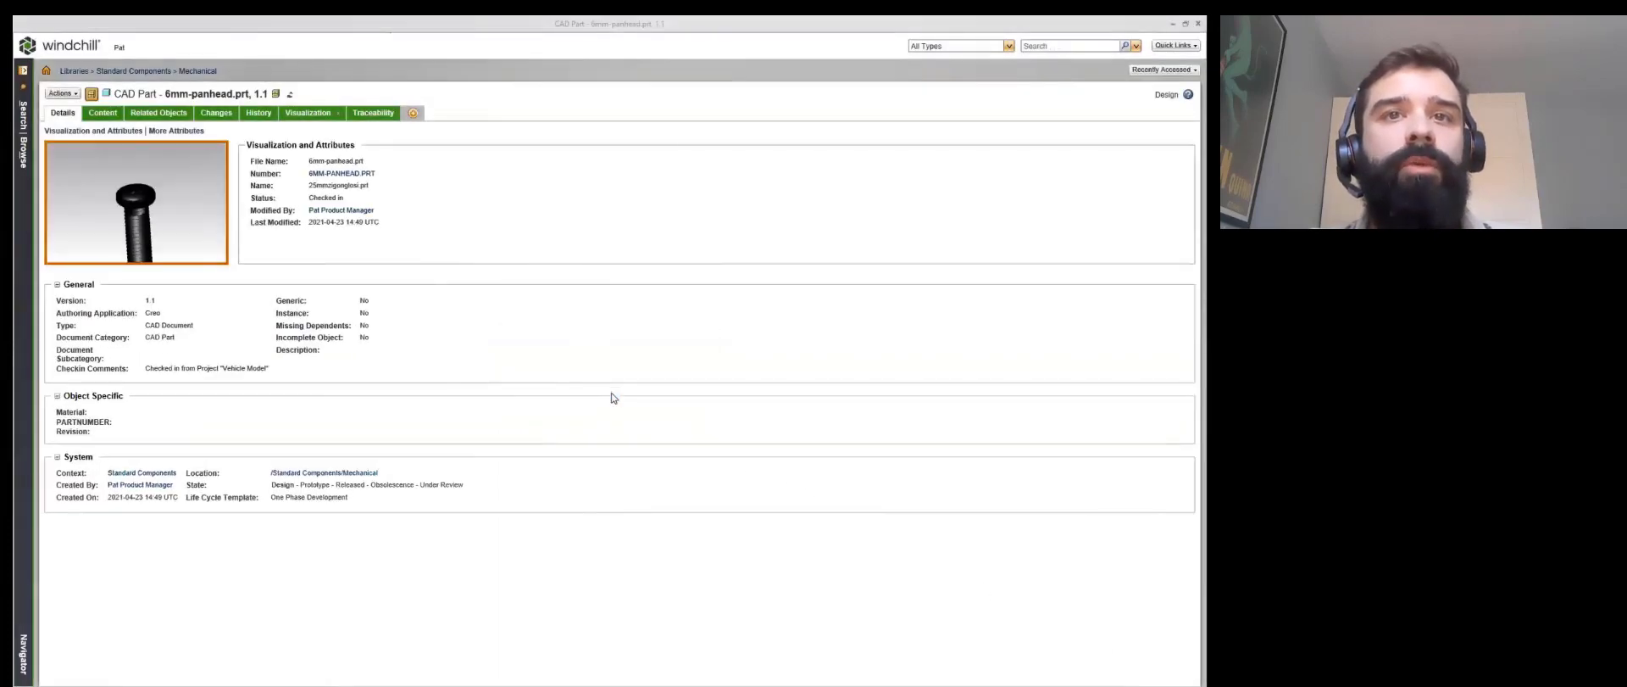
# - Return to the main Creo Parametric window and open the model 6mm-panhead.prt from the 6mm-panhead-machine-screw-1.snapshot.1 folder
pyautogui.click(1173, 25)
pyautogui.click(1172, 24)
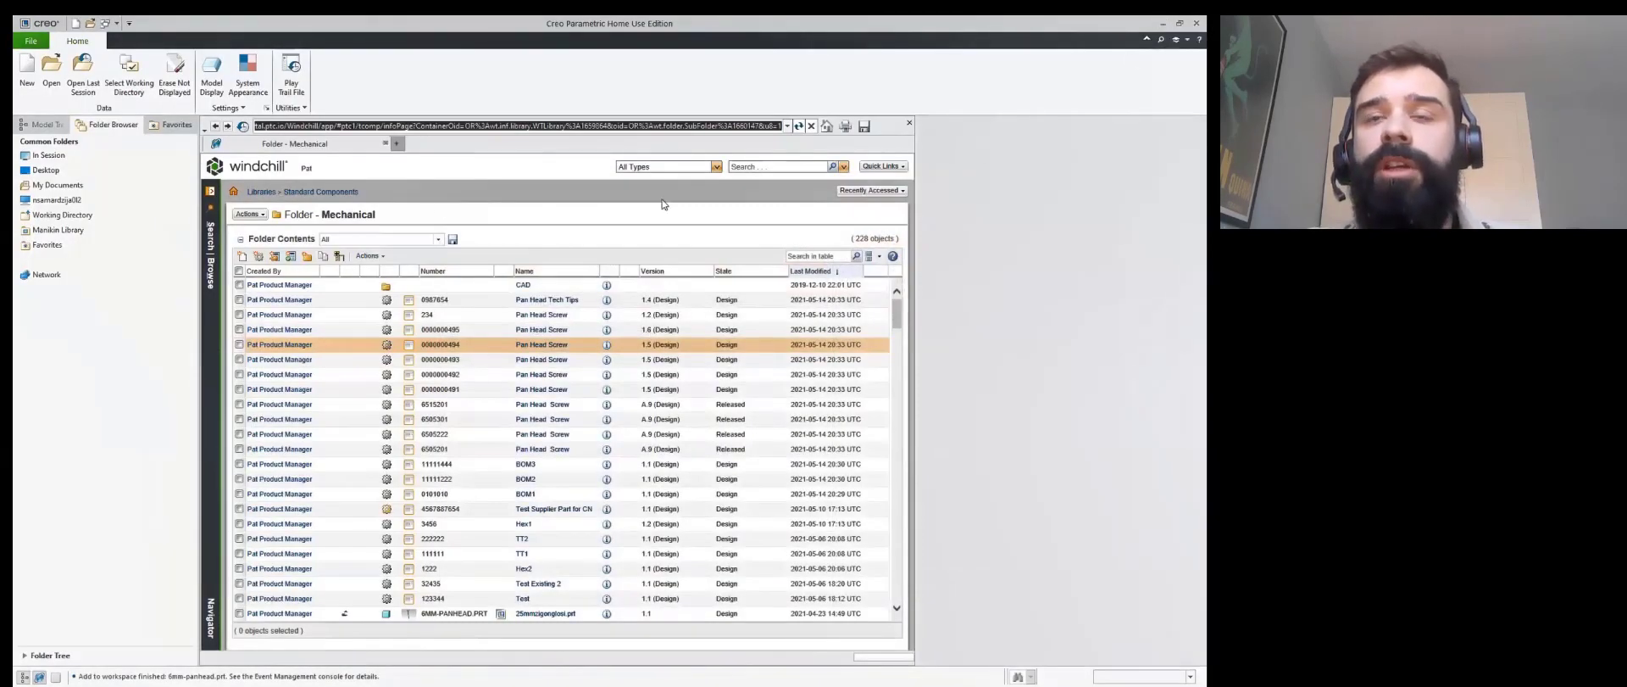
pyautogui.click(49, 81)
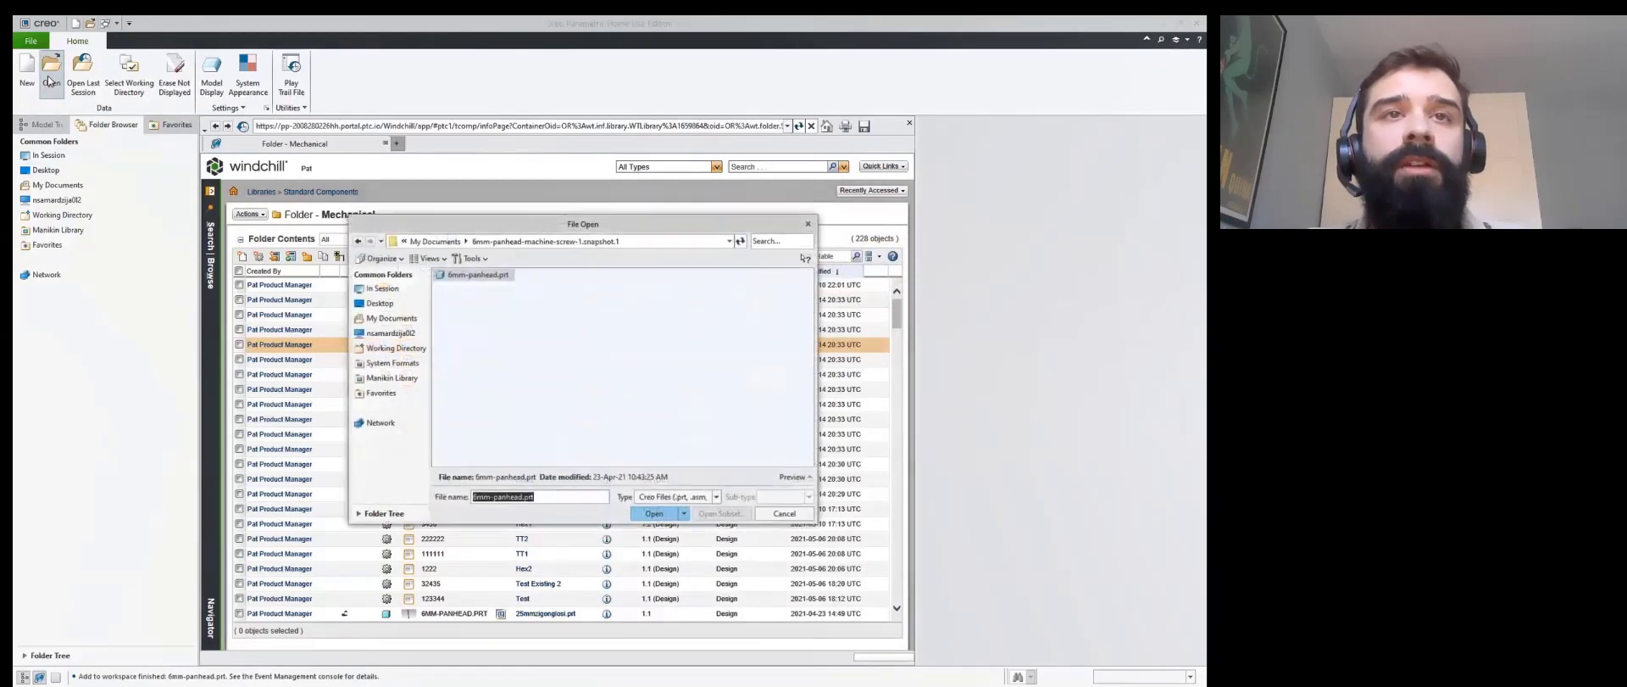
pyautogui.doubleClick(480, 275)
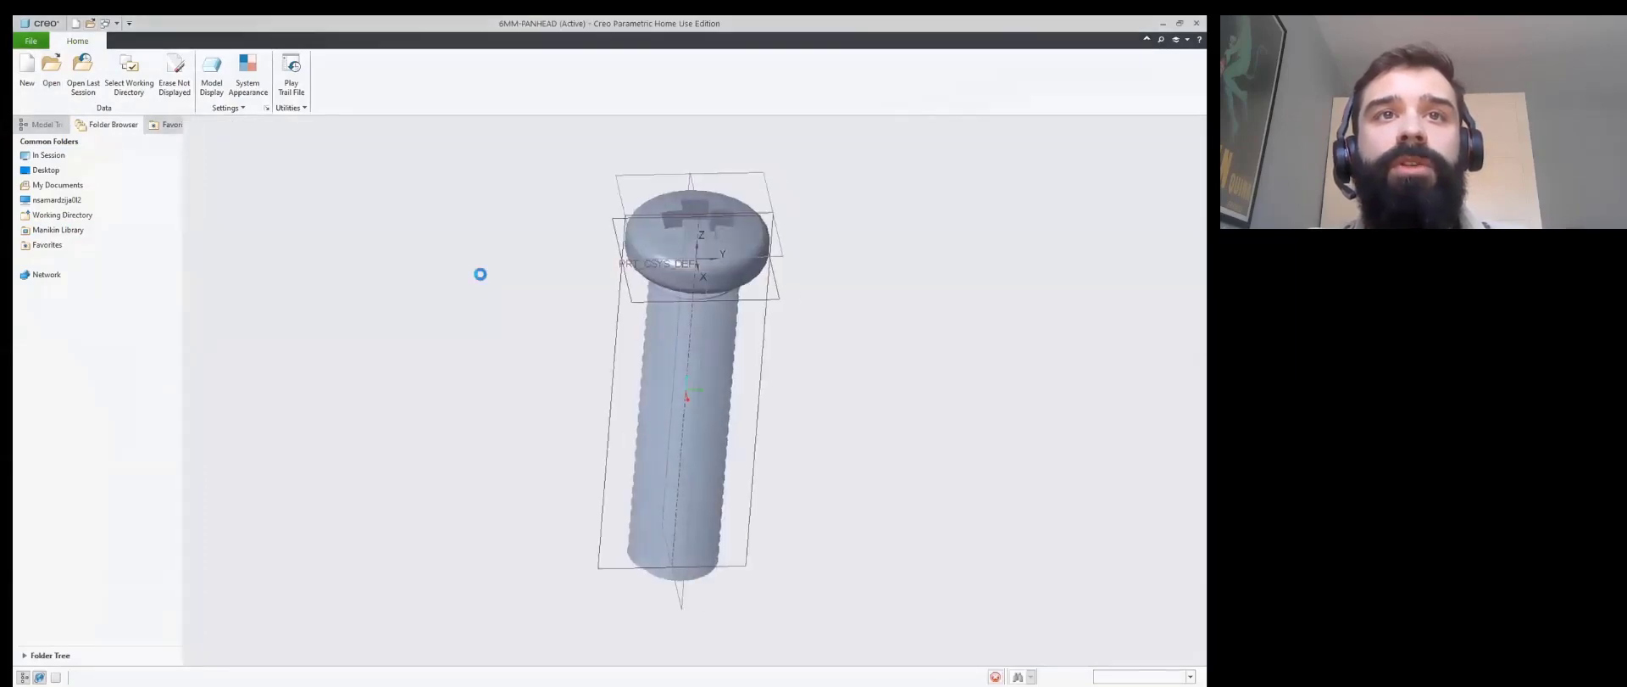
pyautogui.hotkey('alt', 'Tab')
pyautogui.click(480, 274)
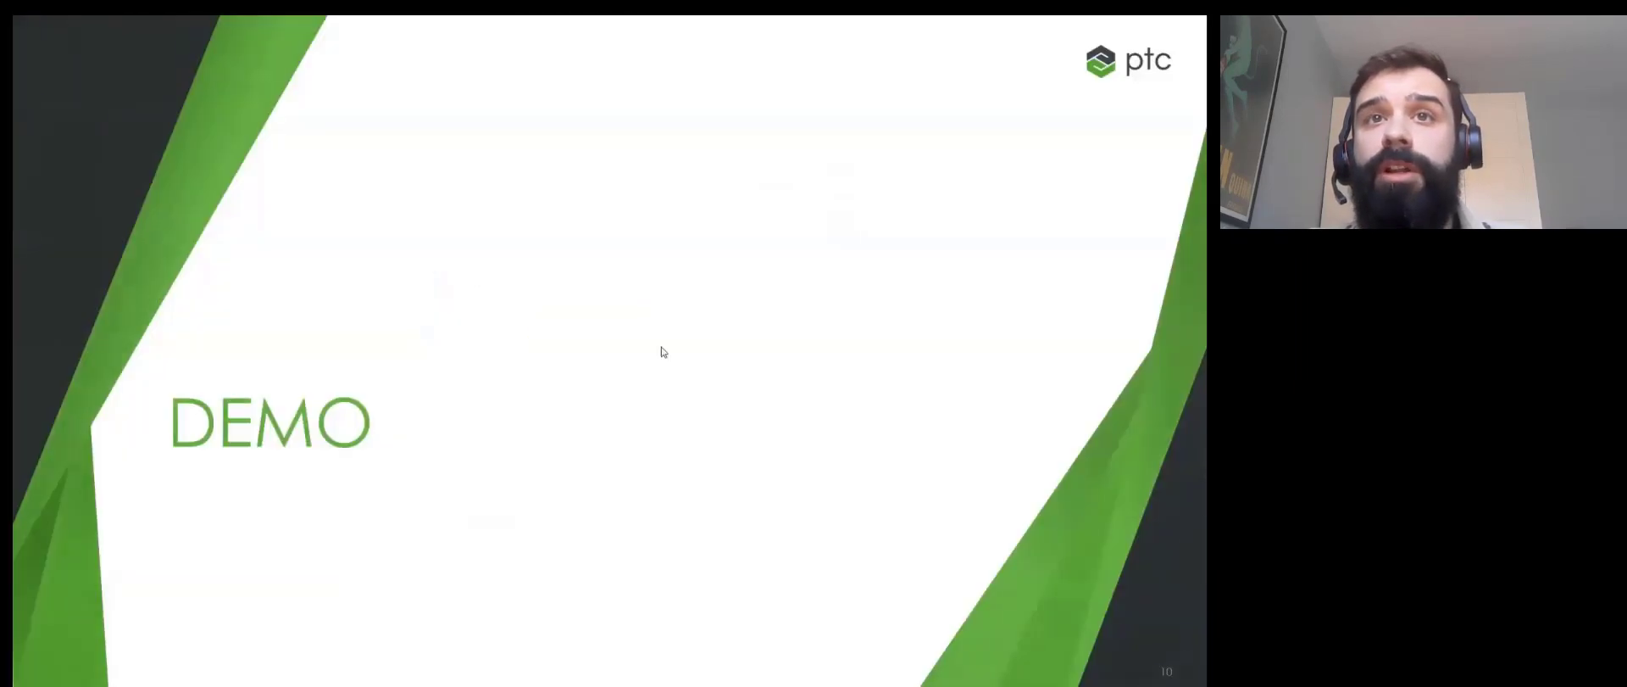
pyautogui.click(663, 351)
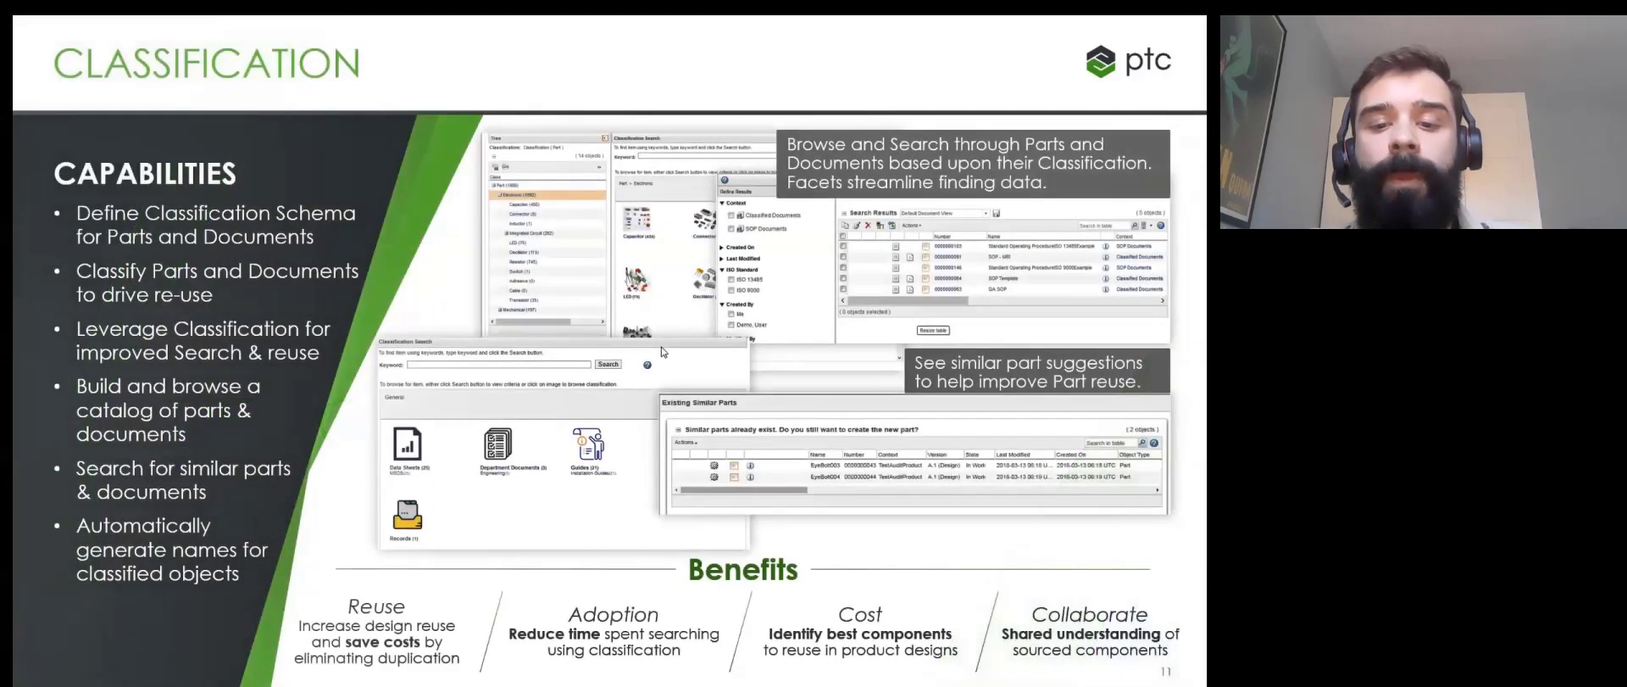